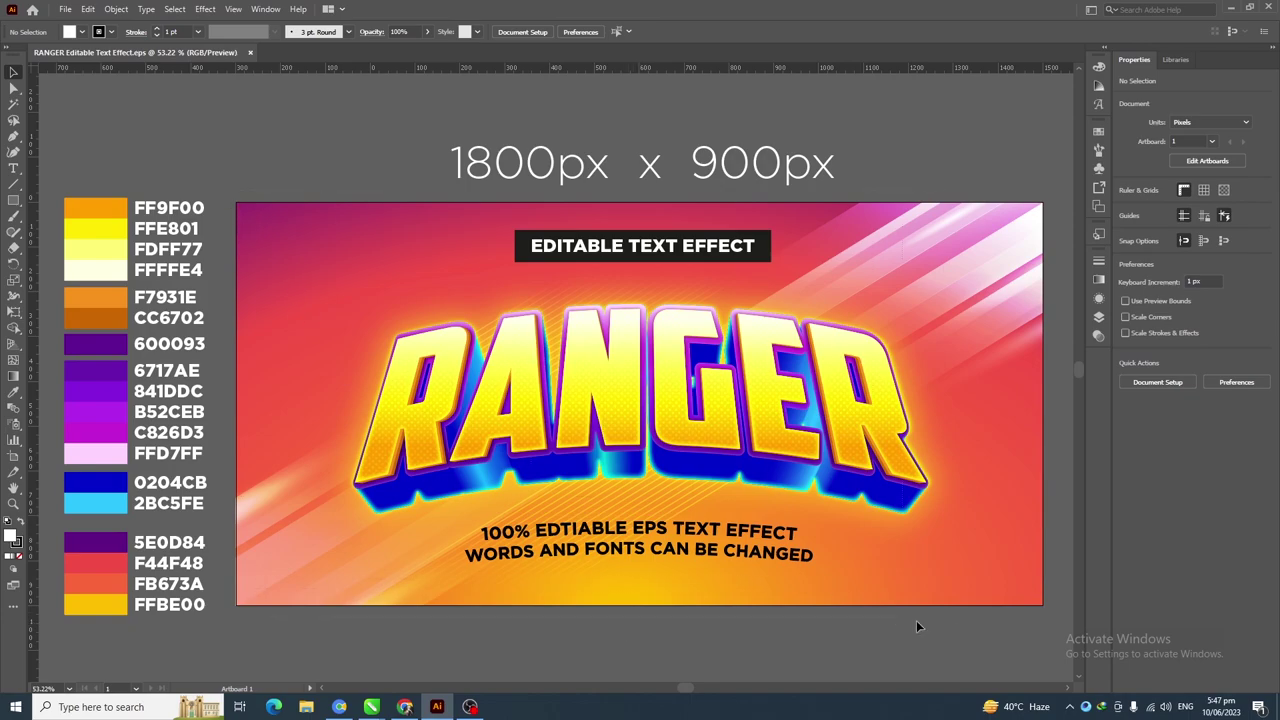
Remove the RANGER title artwork and gradient background, leaving only the caption texts
key(ctrl+z)
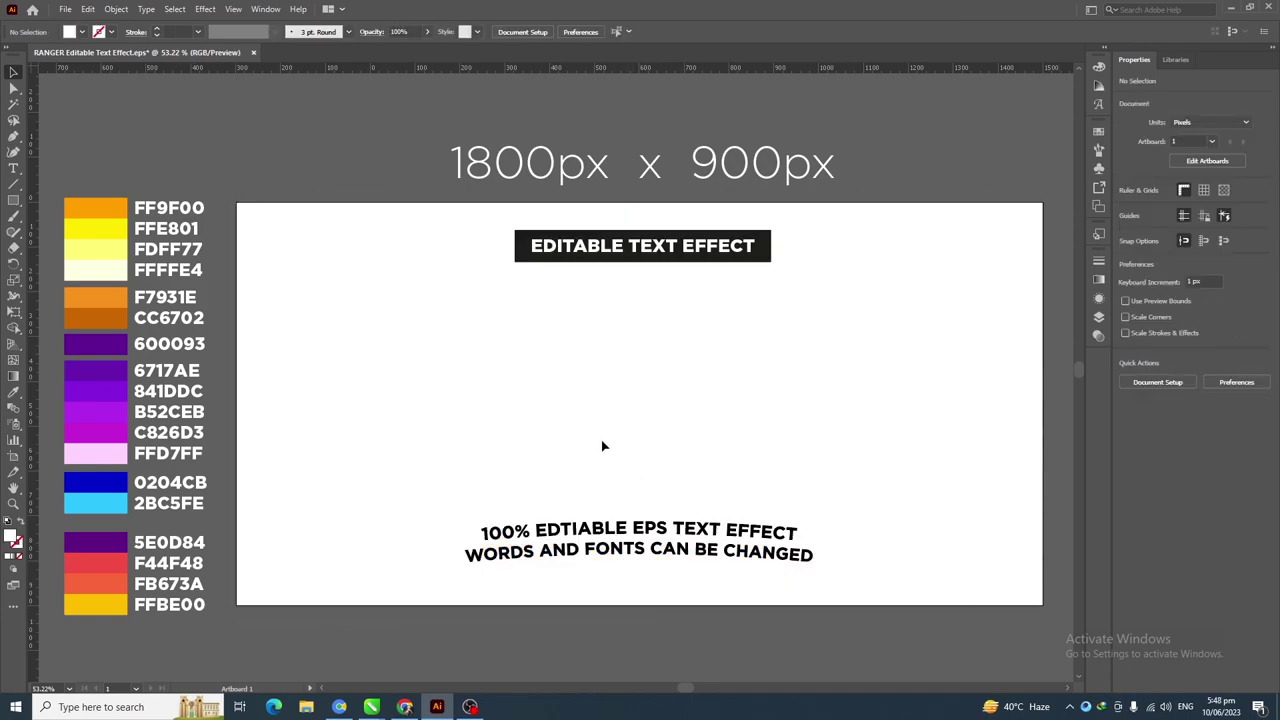
Target the Background layer and draw a rectangle covering the whole artboard
click(1099, 316)
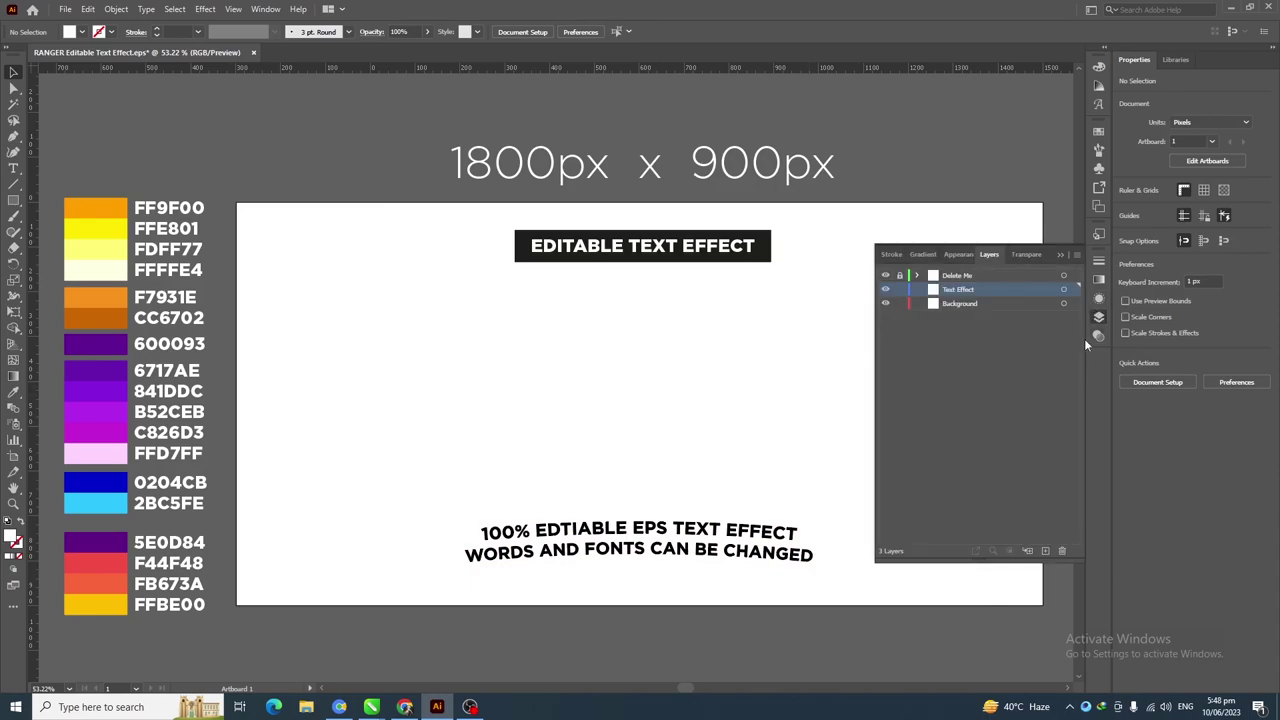
click(969, 305)
click(1061, 256)
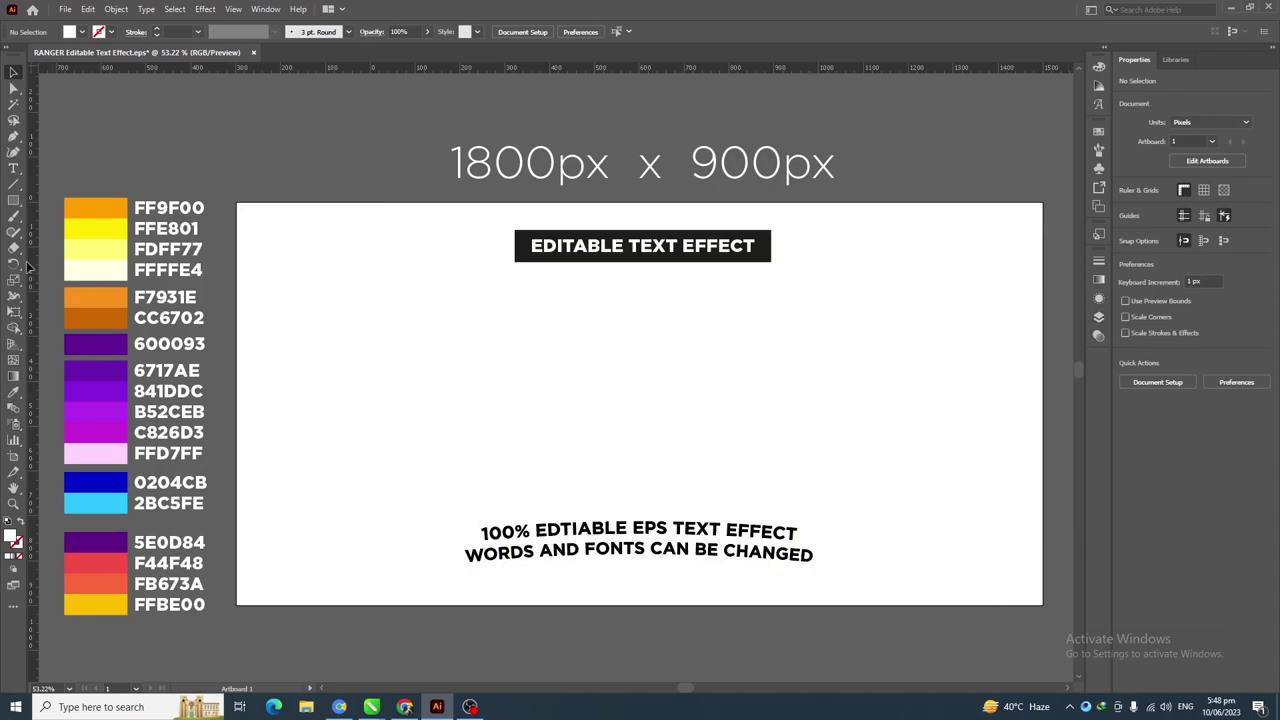
click(13, 200)
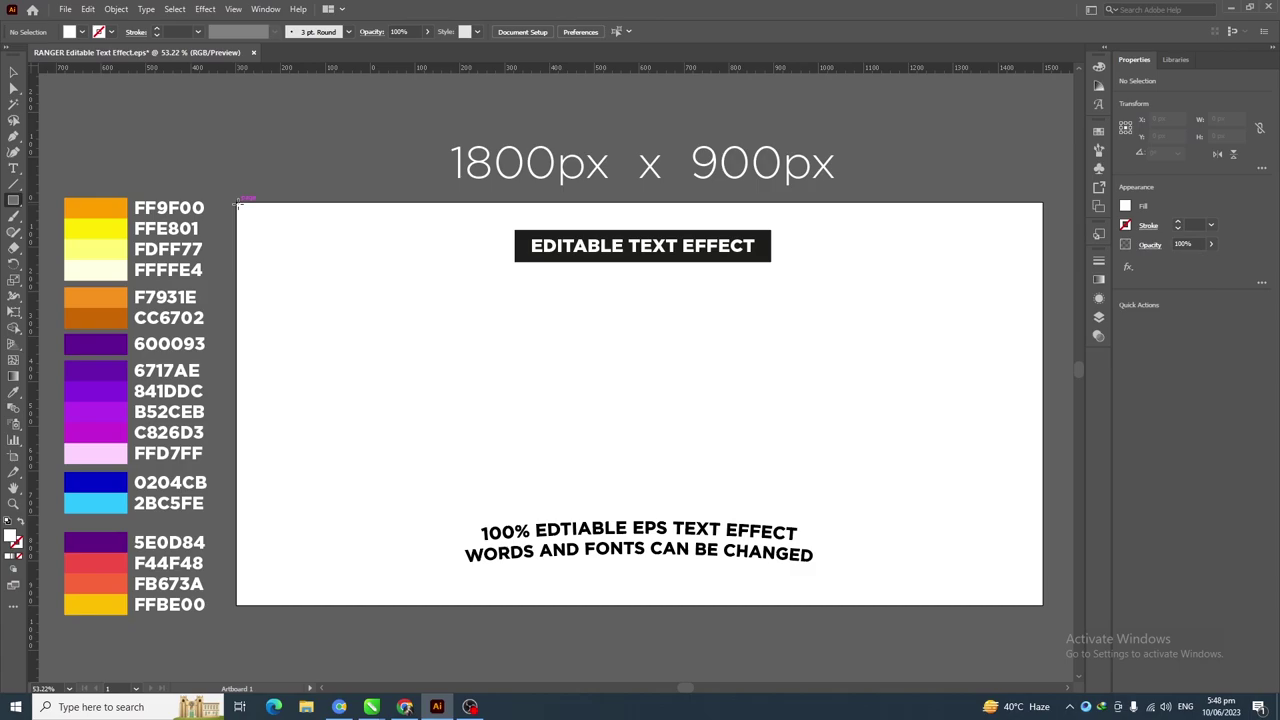
drag(238, 204, 1044, 605)
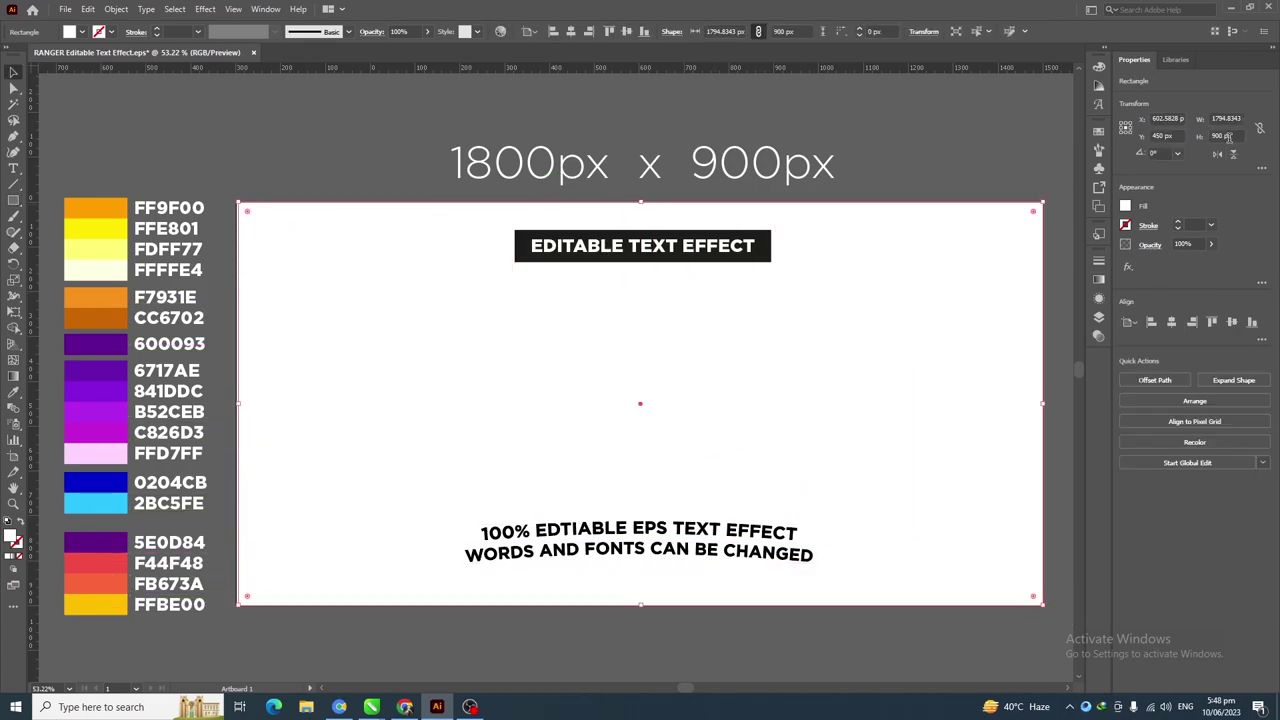
Make the rectangle 1800 px wide, centre it, and fill it with a radial gradient
click(1222, 121)
text(1800)
key(Return)
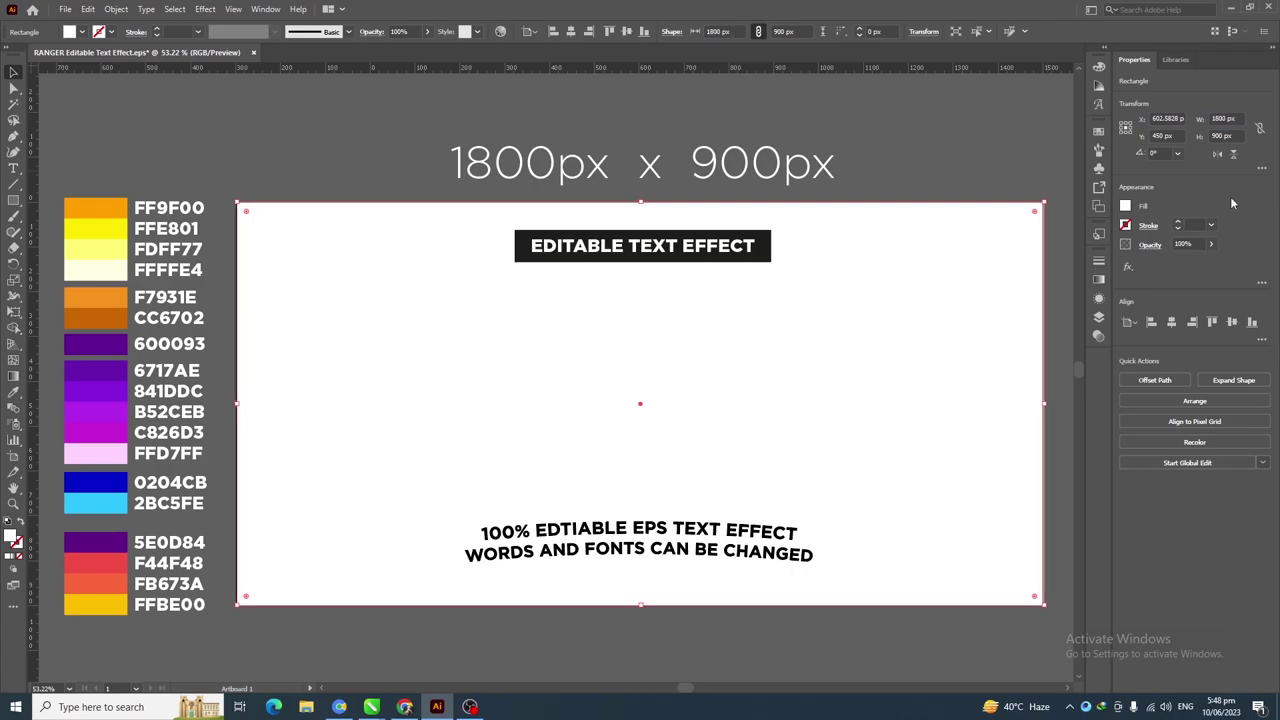
click(573, 30)
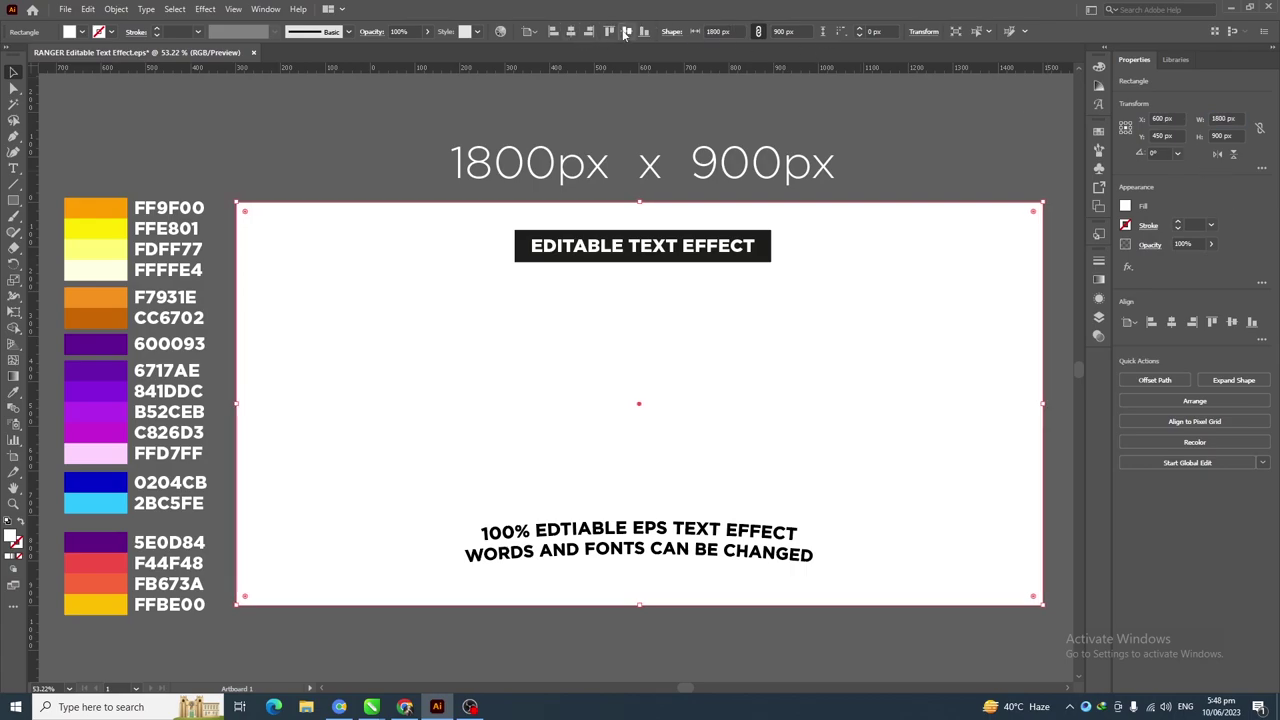
click(1099, 282)
click(958, 277)
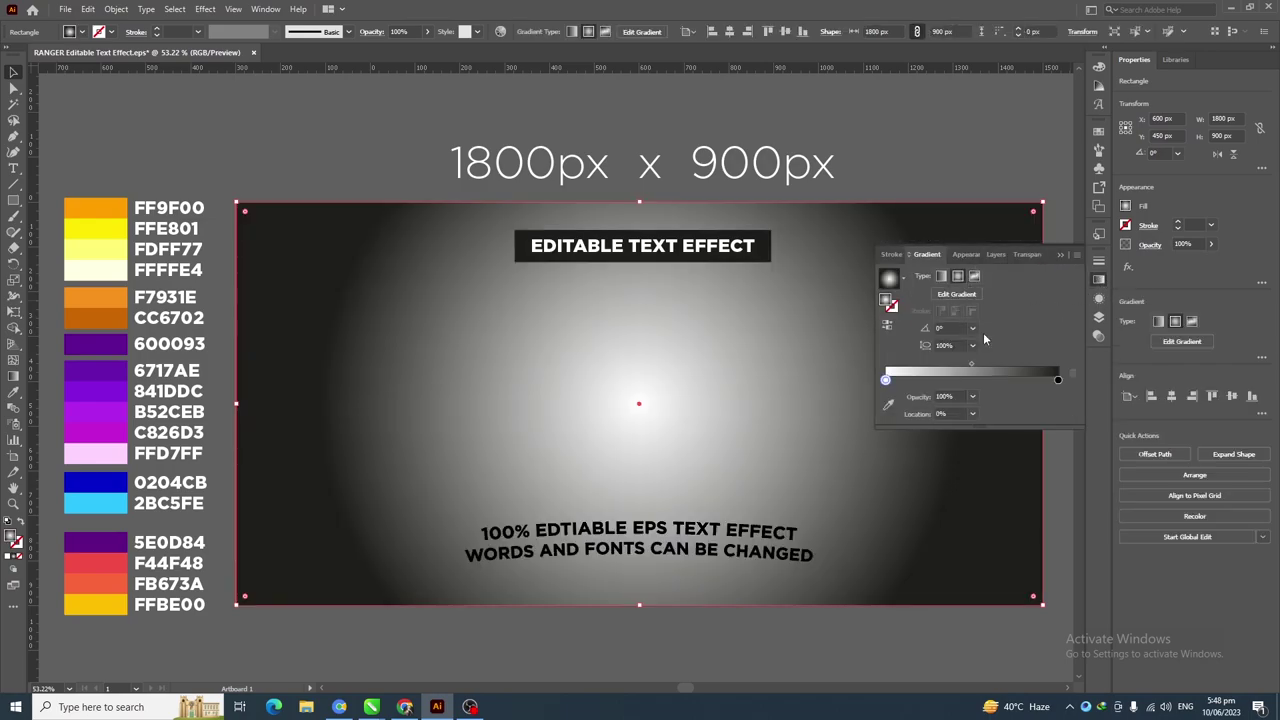
Colour the gradient stops 5E0D84 purple, F44F48 red, FB673A orange and FFBE00 yellow
click(1058, 380)
click(888, 404)
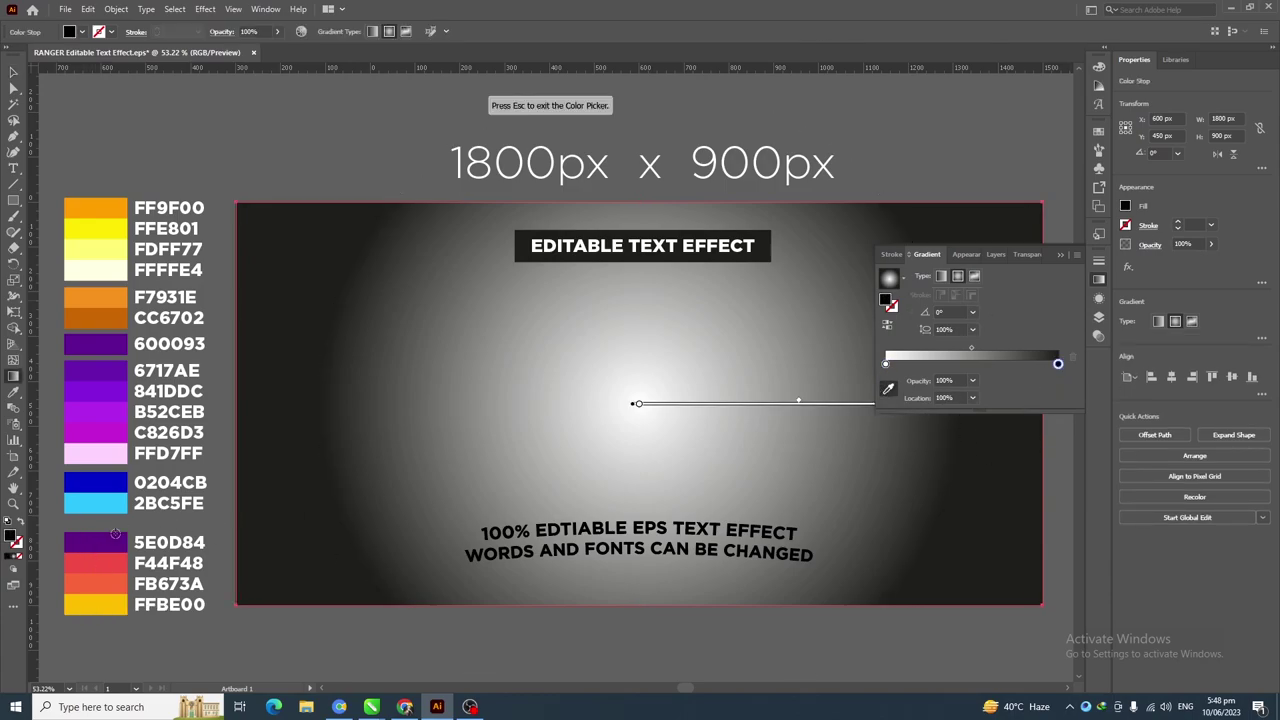
click(115, 536)
click(1012, 363)
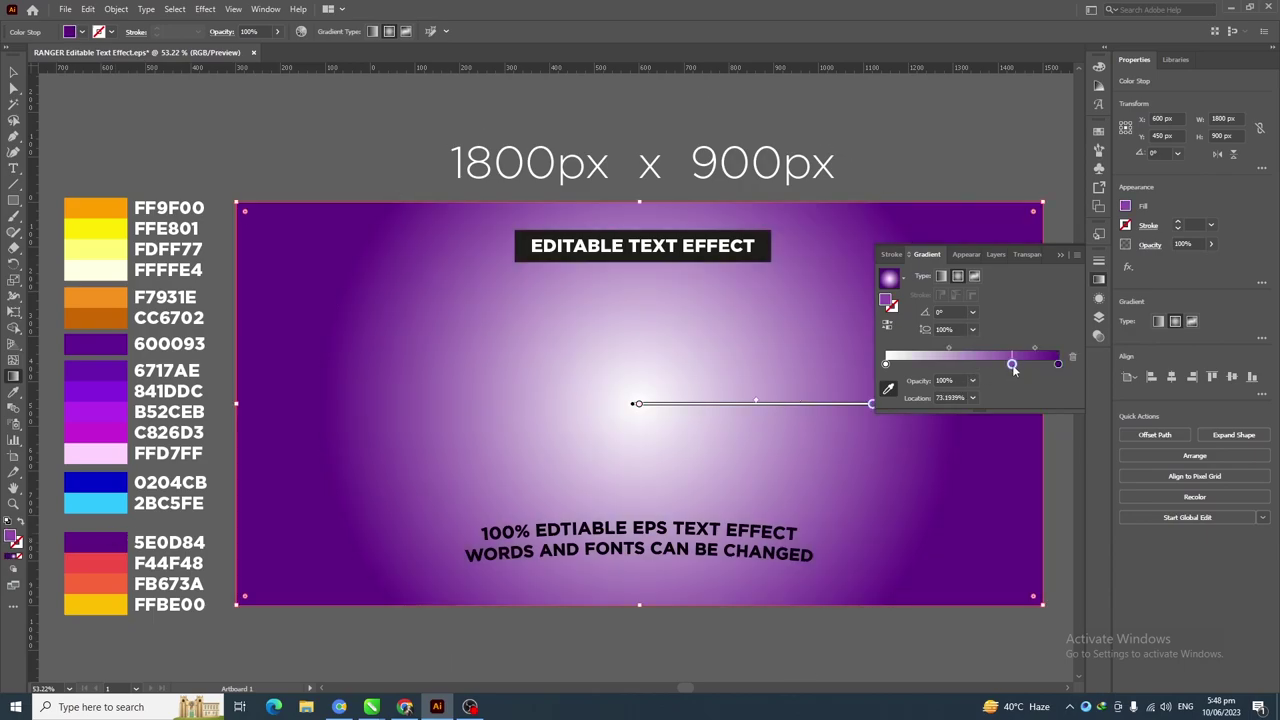
click(115, 562)
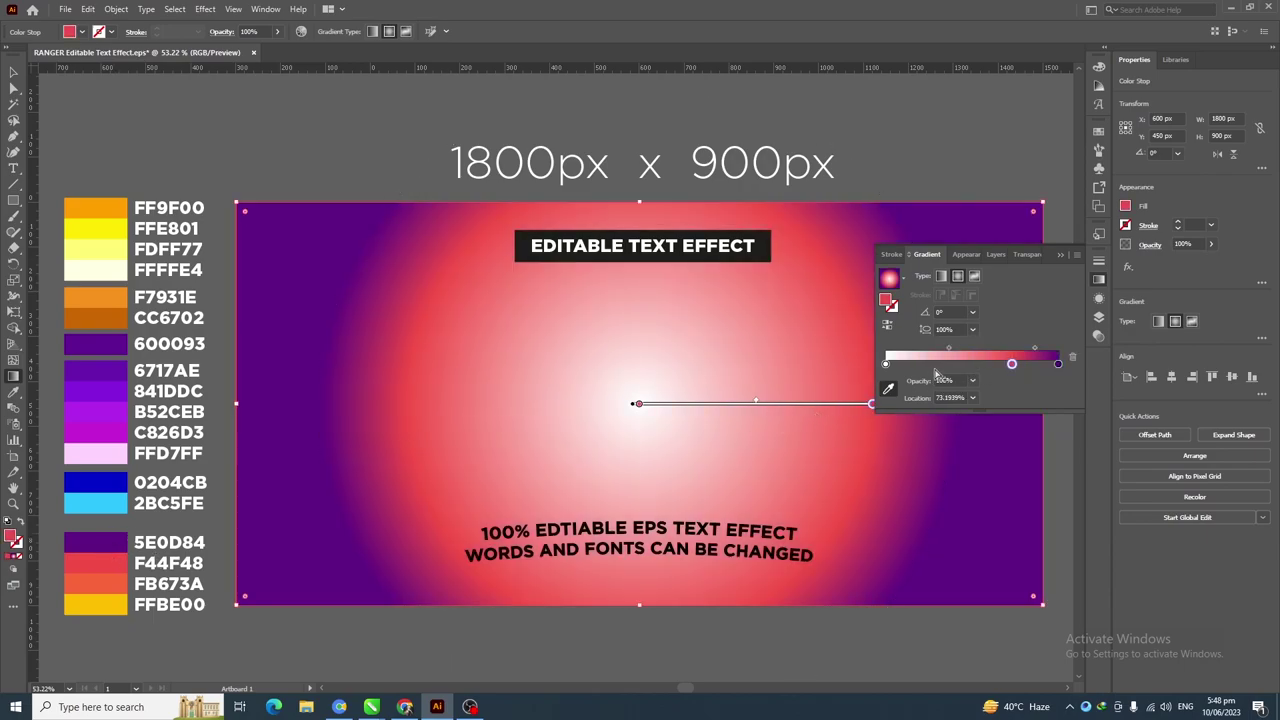
click(936, 364)
click(110, 585)
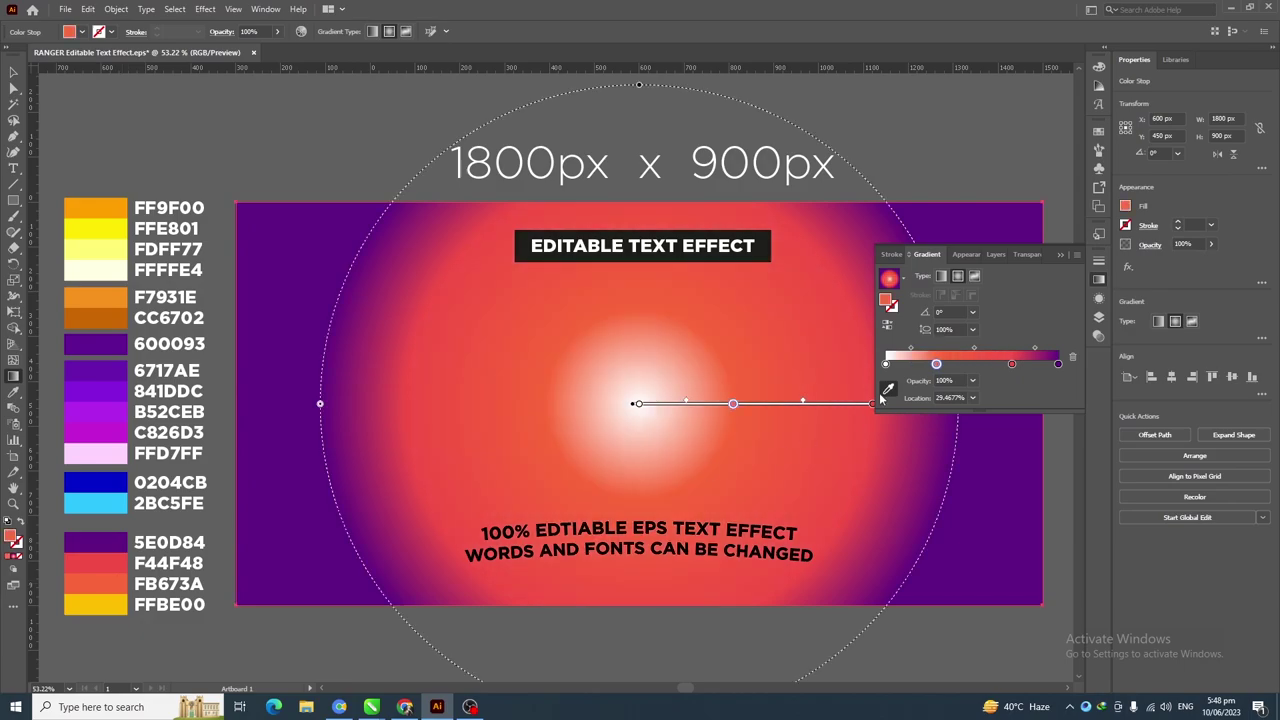
click(885, 364)
click(106, 600)
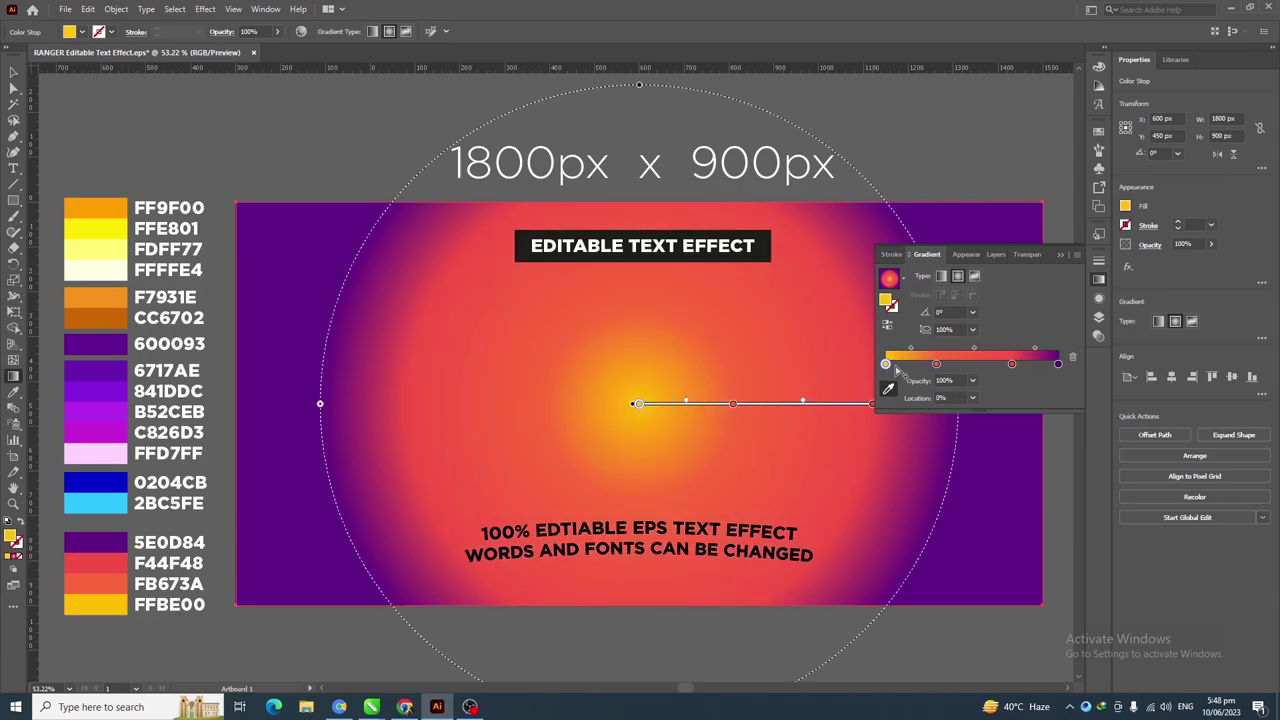
Move the gradient centre to the bottom edge and stretch it so only top corners stay purple
key(ctrl+minus)
key(ctrl+minus)
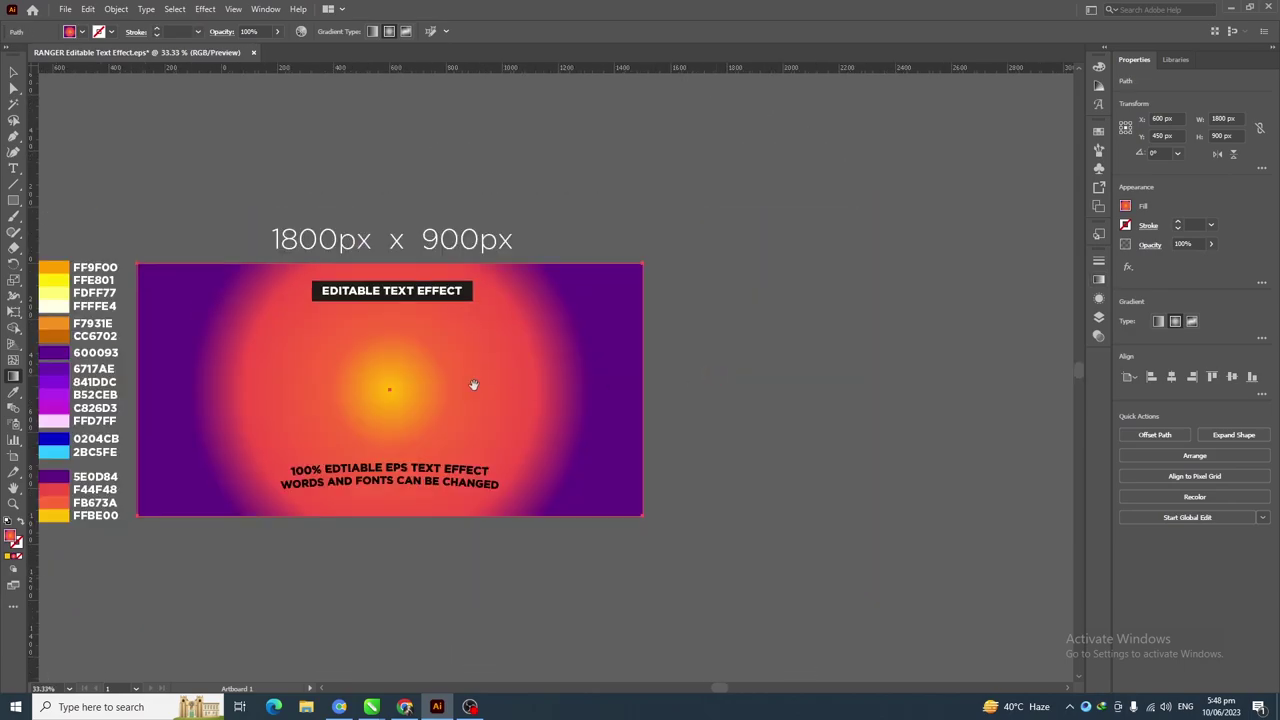
drag(712, 392, 834, 393)
drag(655, 396, 655, 520)
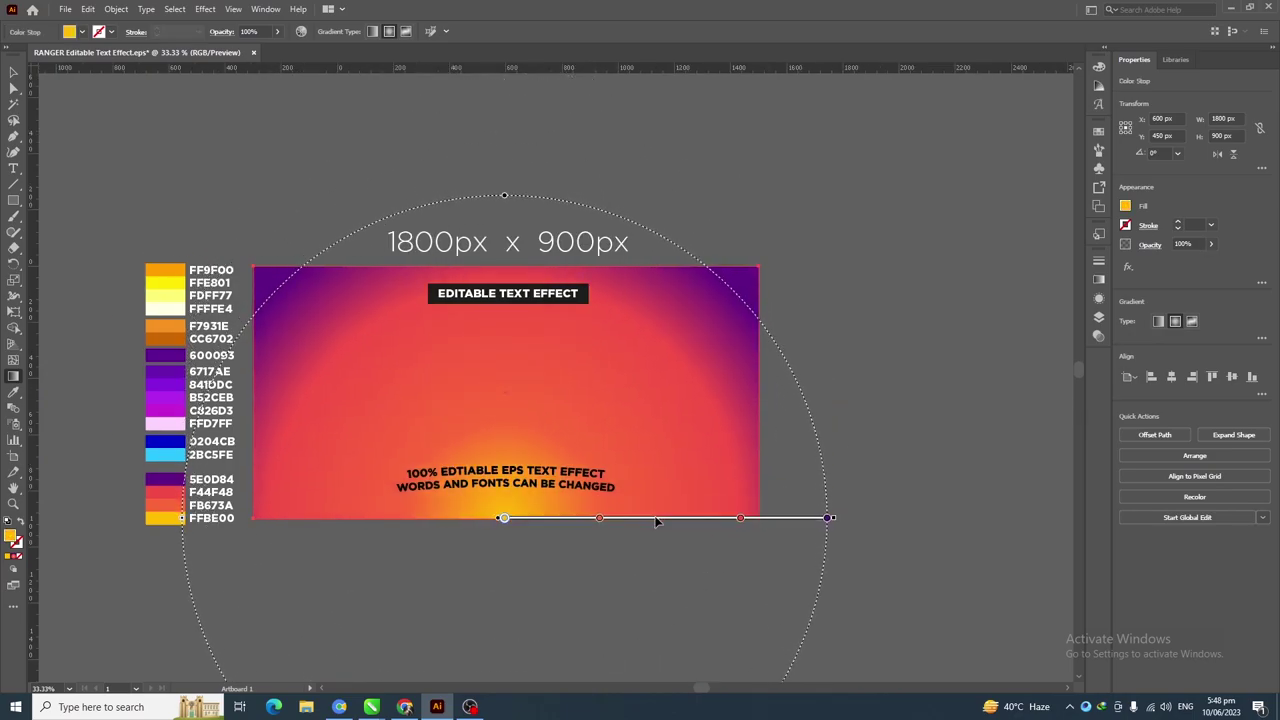
drag(830, 518, 870, 518)
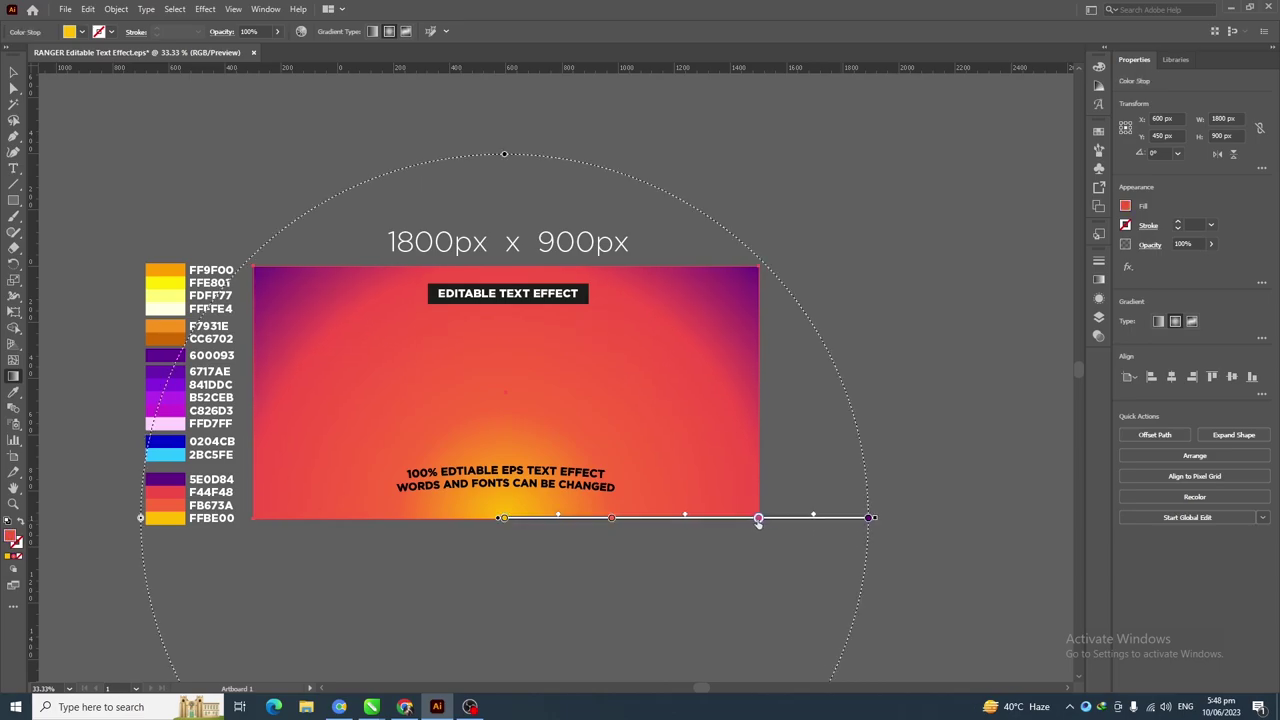
mouse_move(763, 518)
mouse_down()
mouse_move(813, 518)
mouse_move(759, 518)
mouse_up()
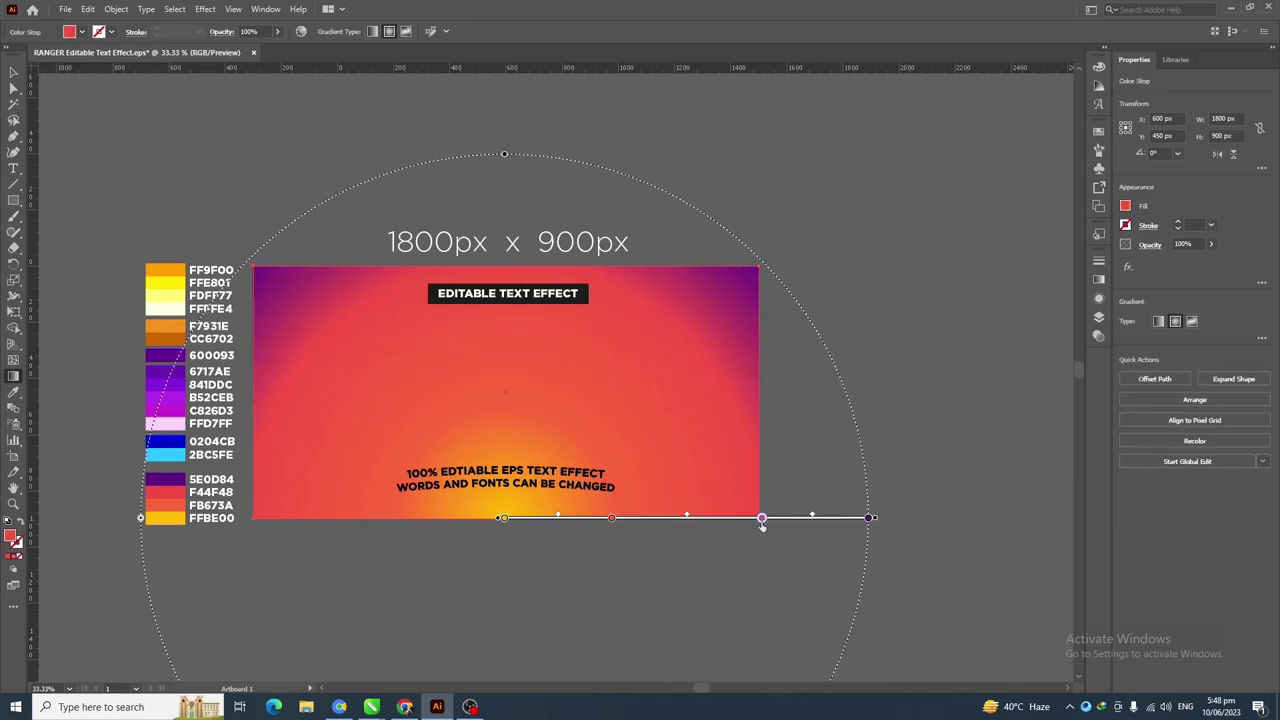
drag(558, 518, 548, 520)
click(611, 518)
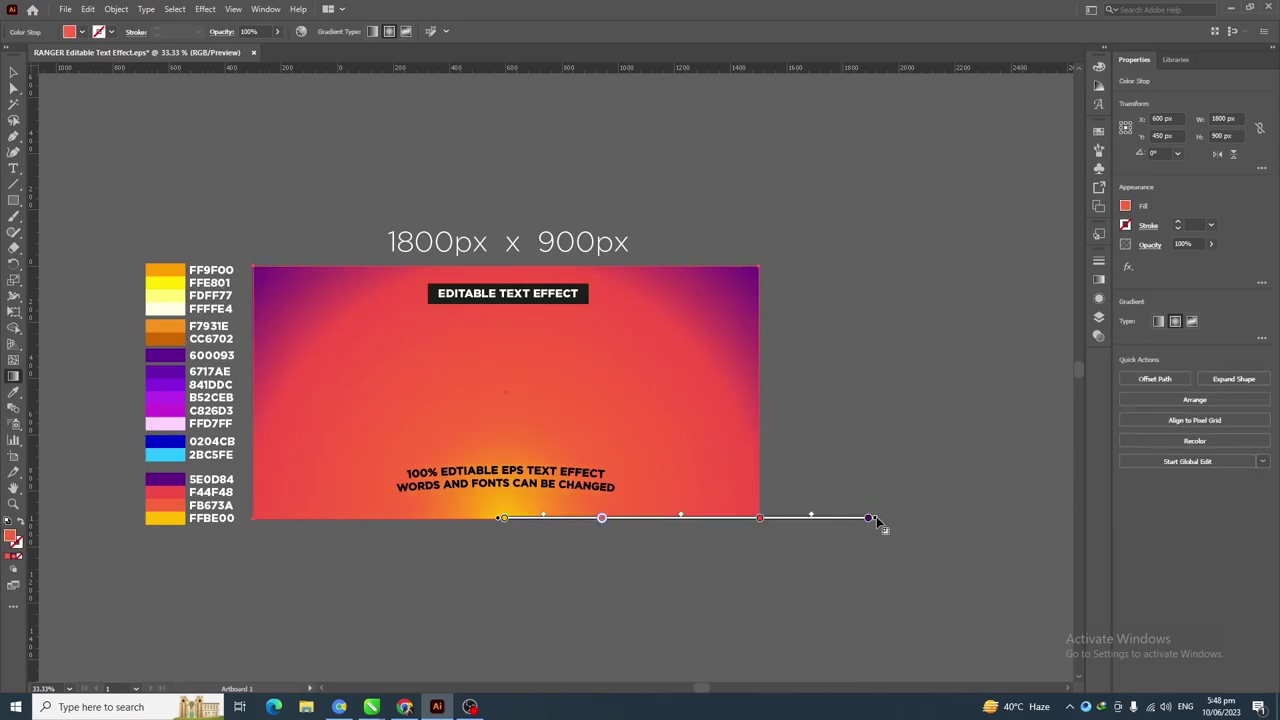
mouse_move(876, 518)
mouse_down()
mouse_move(920, 518)
mouse_move(871, 518)
mouse_up()
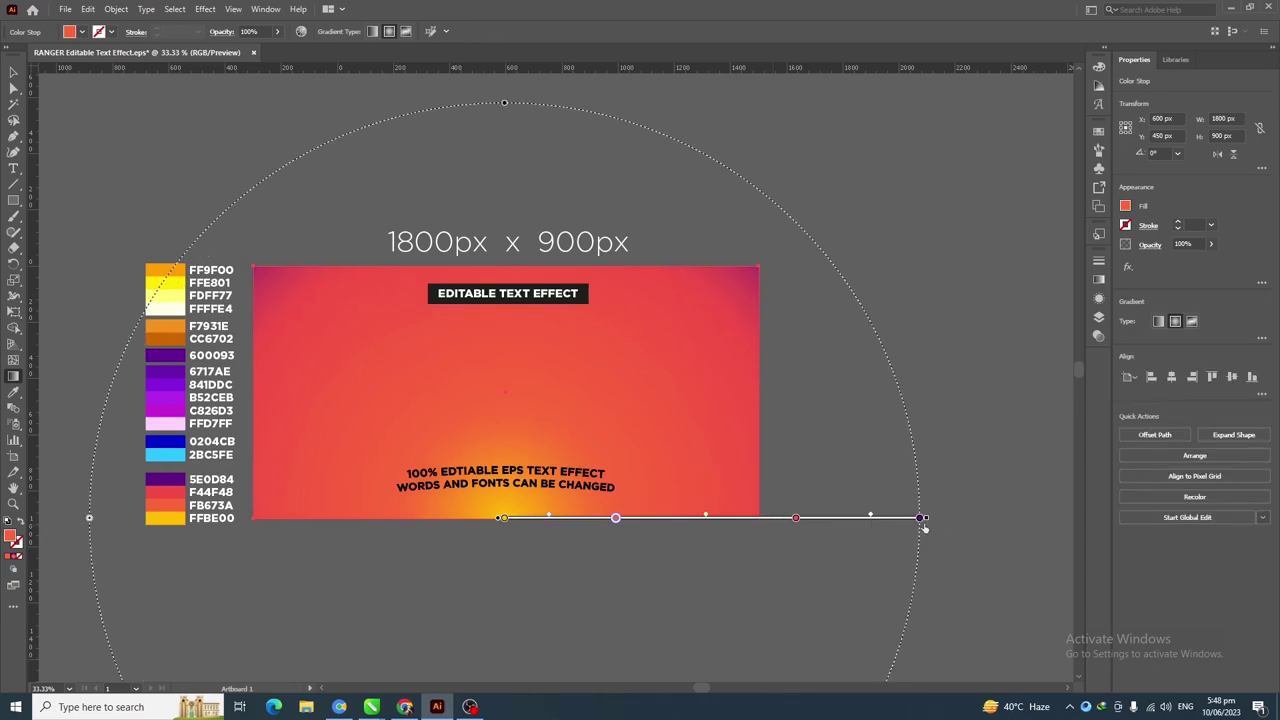
drag(501, 106, 510, 210)
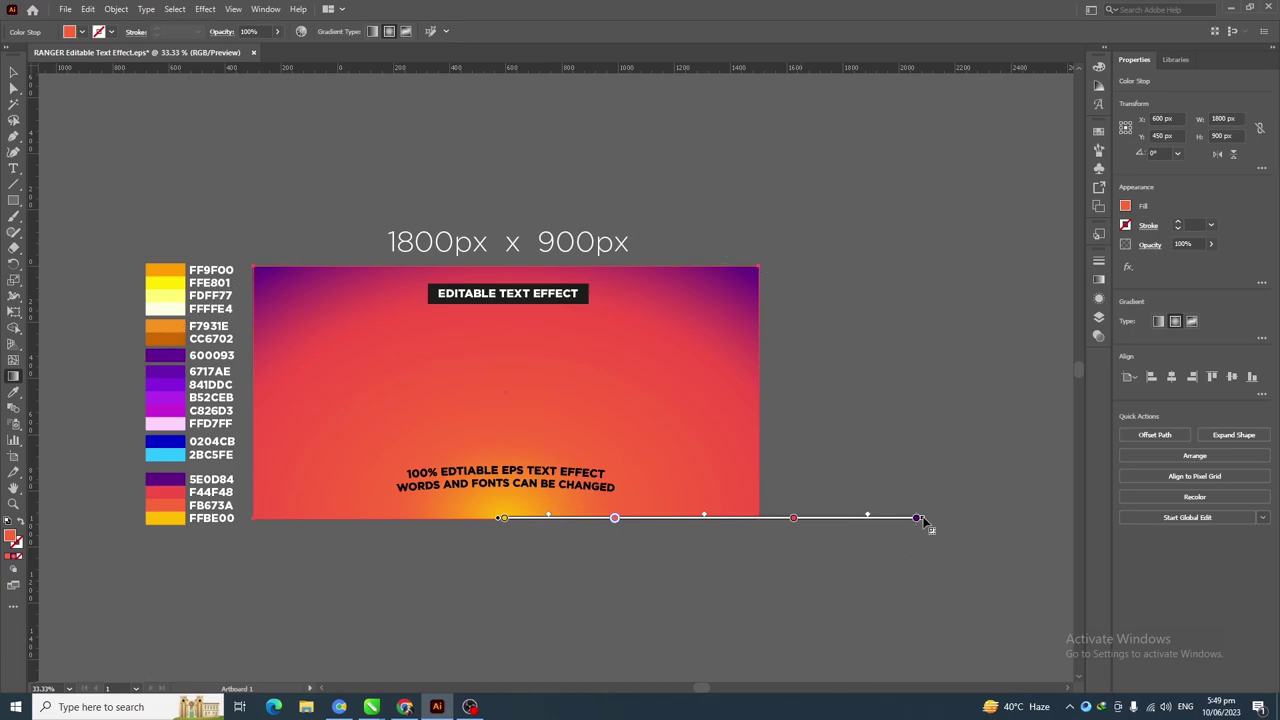
drag(920, 518, 947, 518)
key(v)
scroll(469, 411, up, 3)
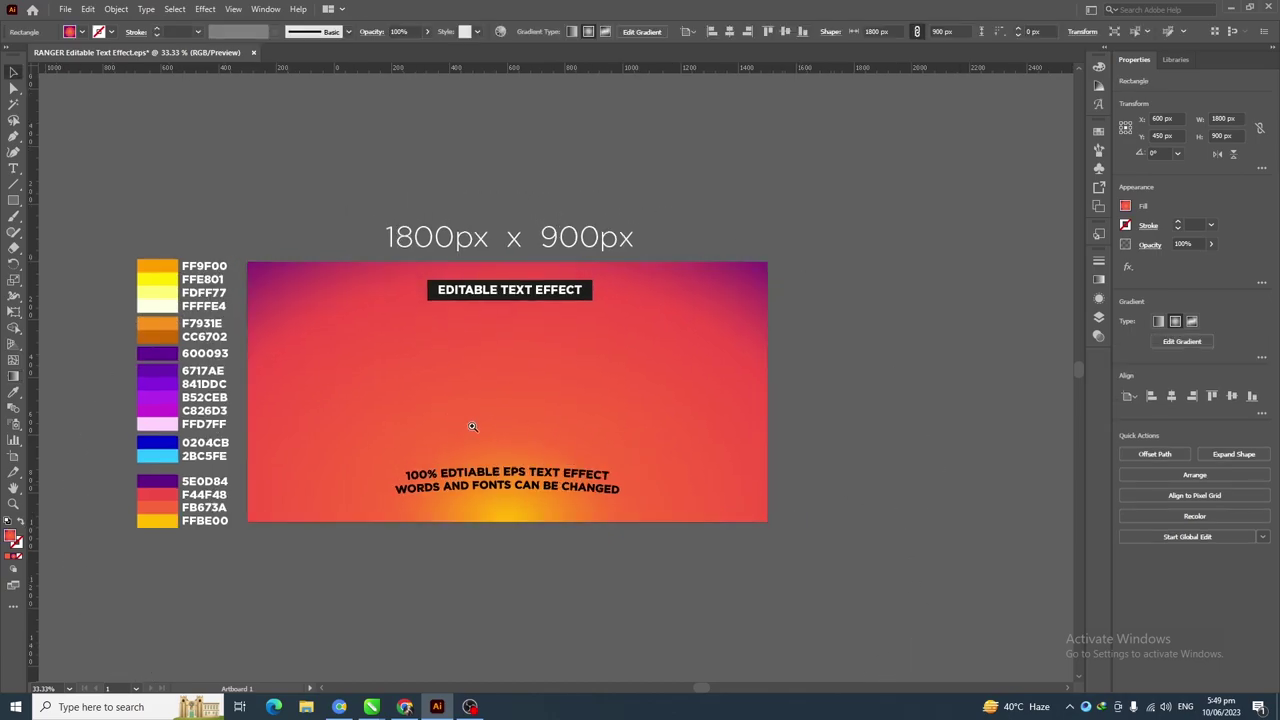
Lock the Background layer holding the gradient rectangle
click(554, 417)
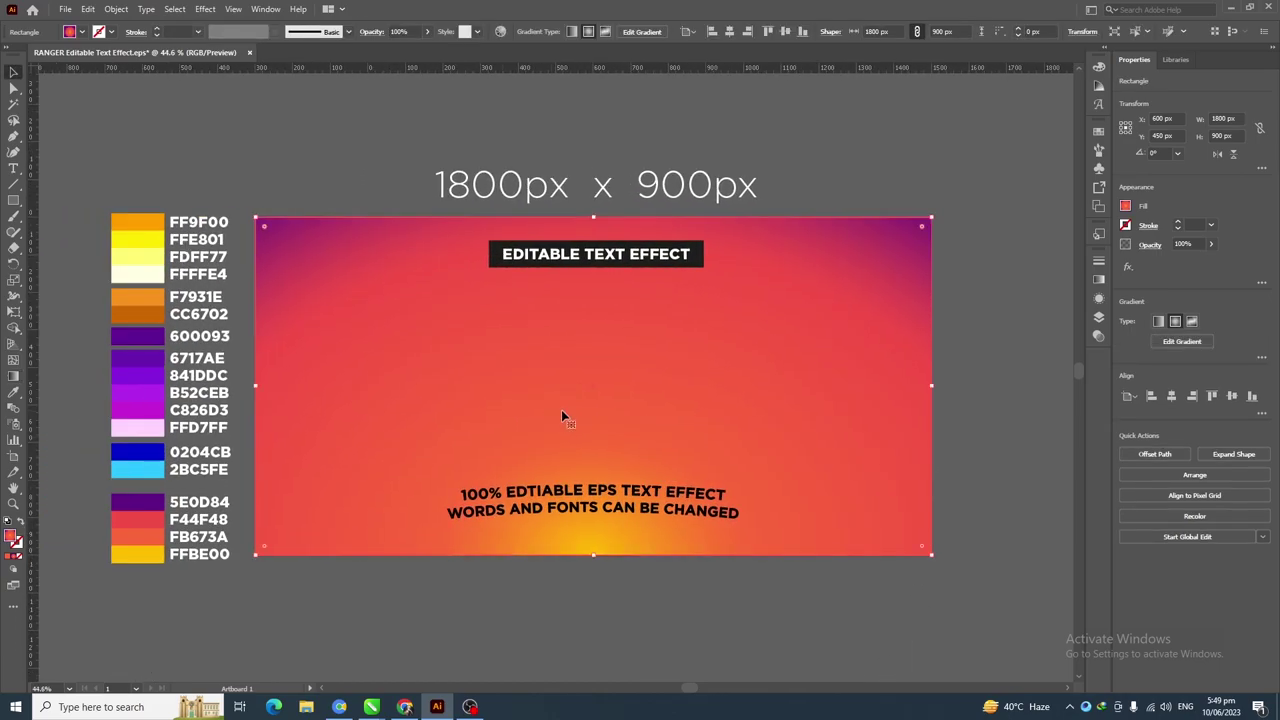
click(1100, 316)
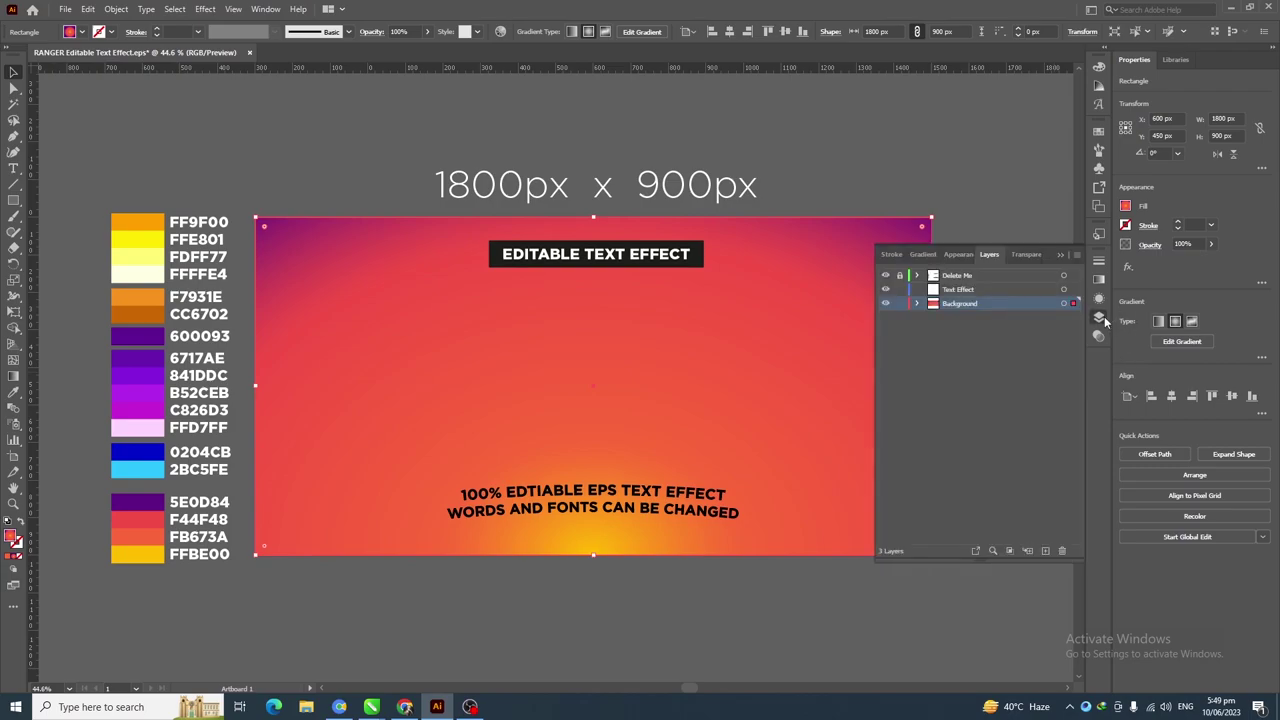
click(900, 304)
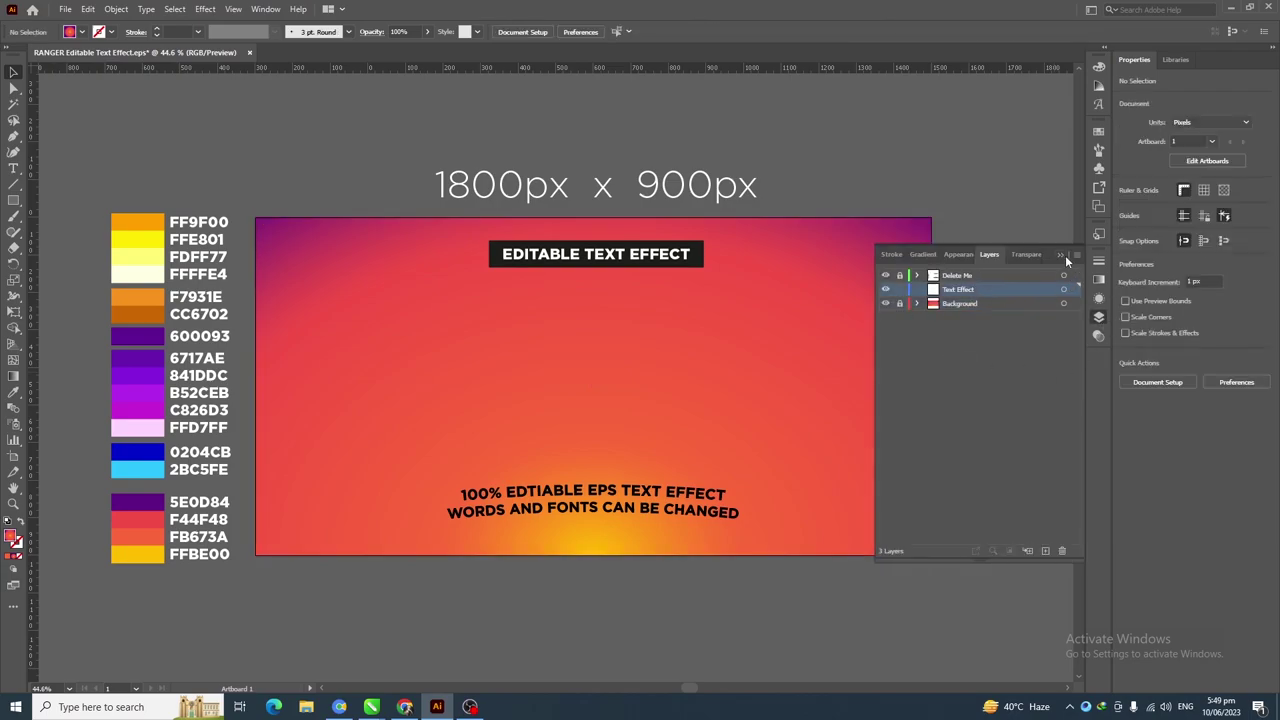
click(631, 363)
Add the RANGER text in American Captain Regular at 440 pt
click(520, 350)
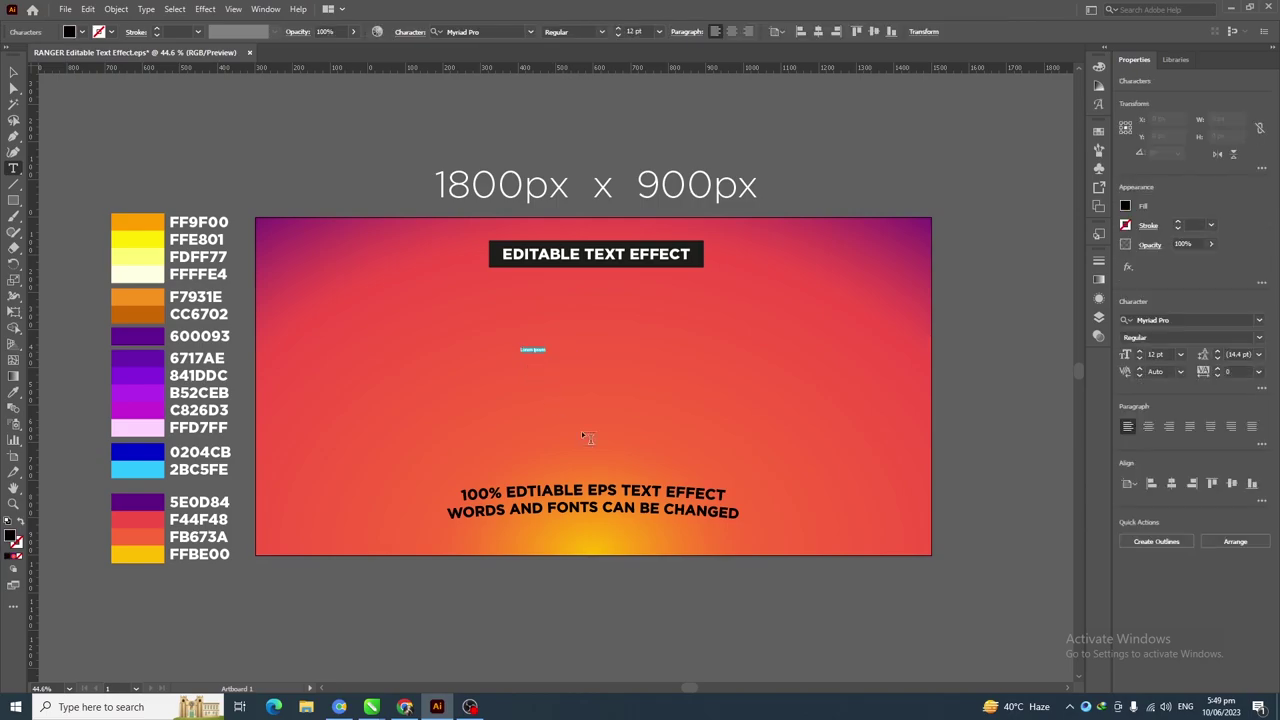
text(e)
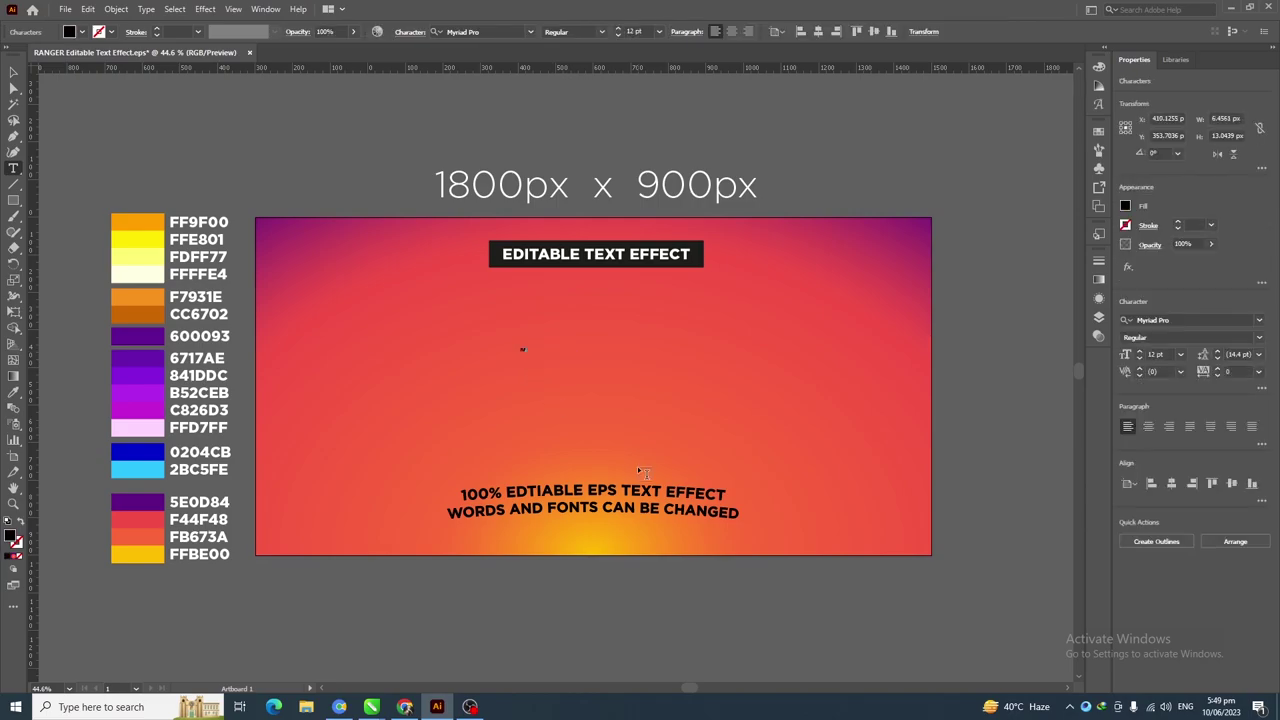
key(Escape)
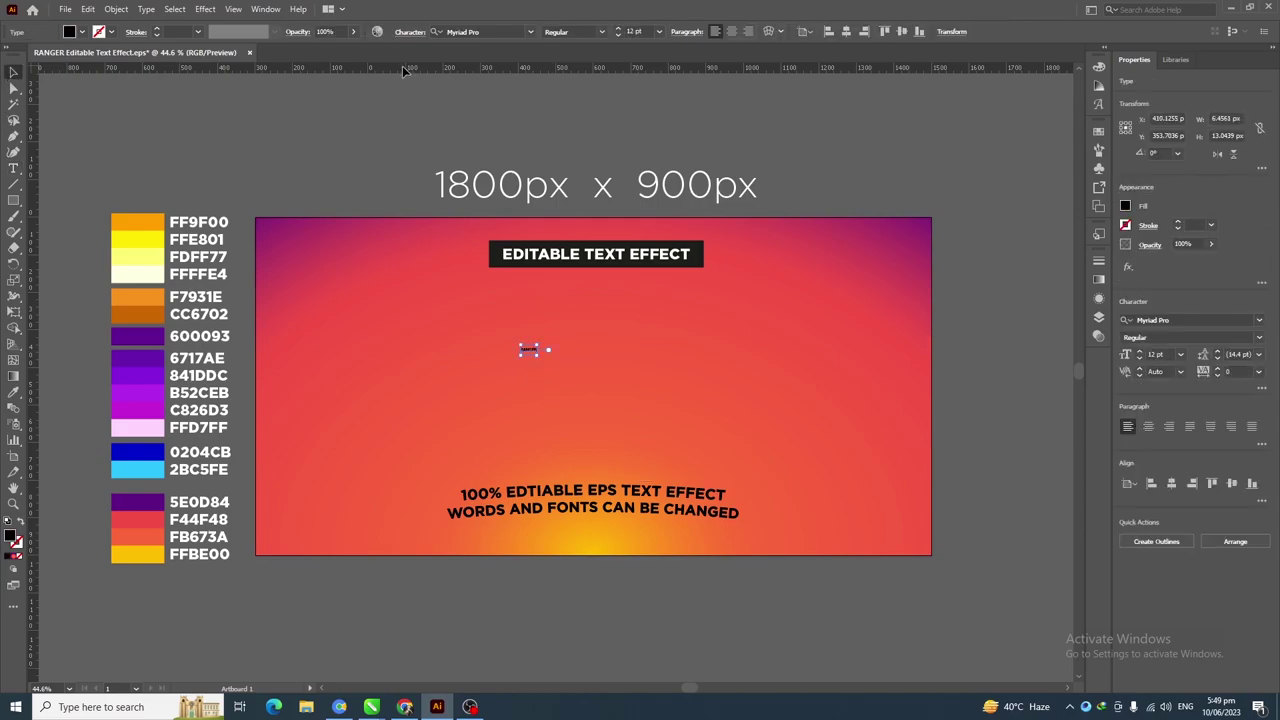
click(490, 31)
text(AMER)
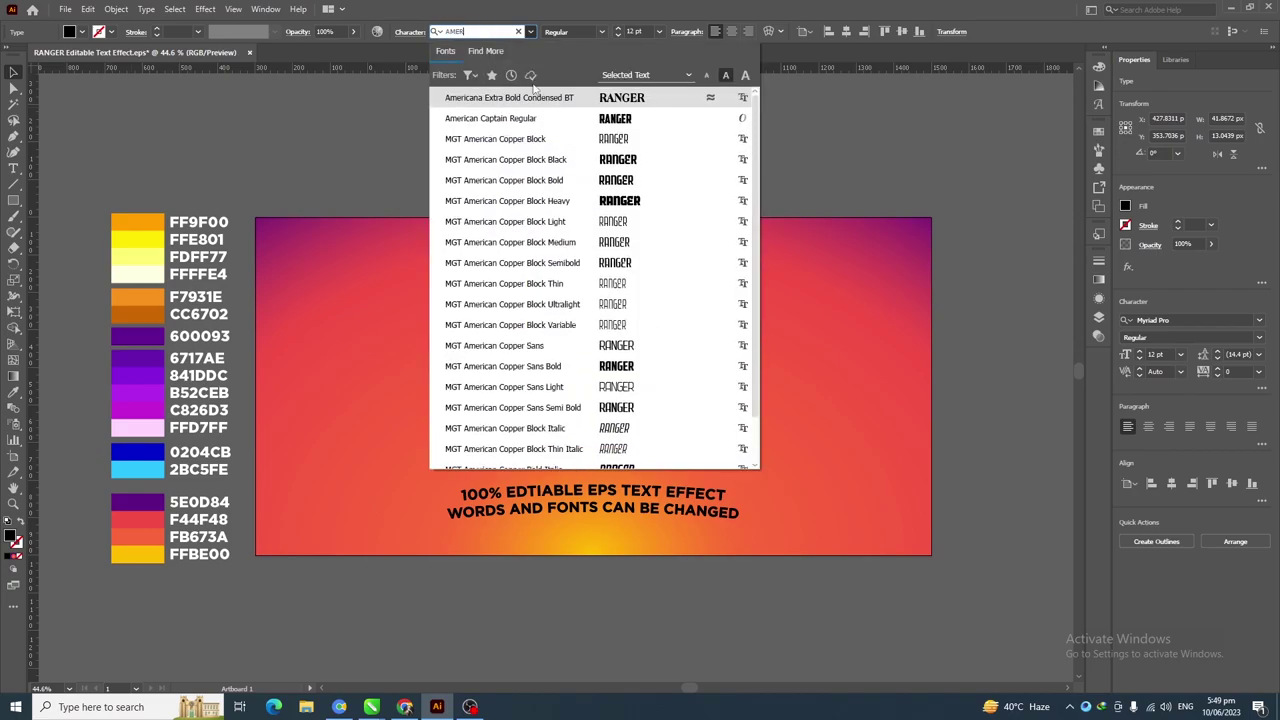
click(548, 120)
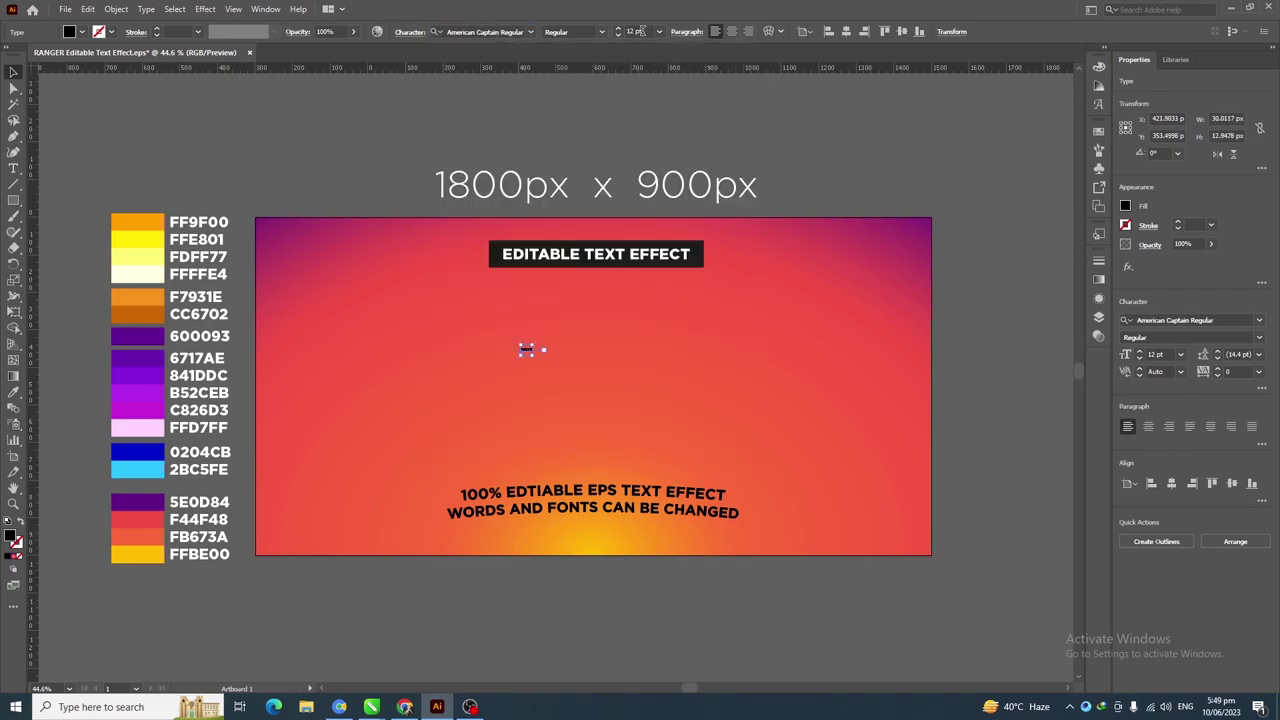
text(440)
key(Return)
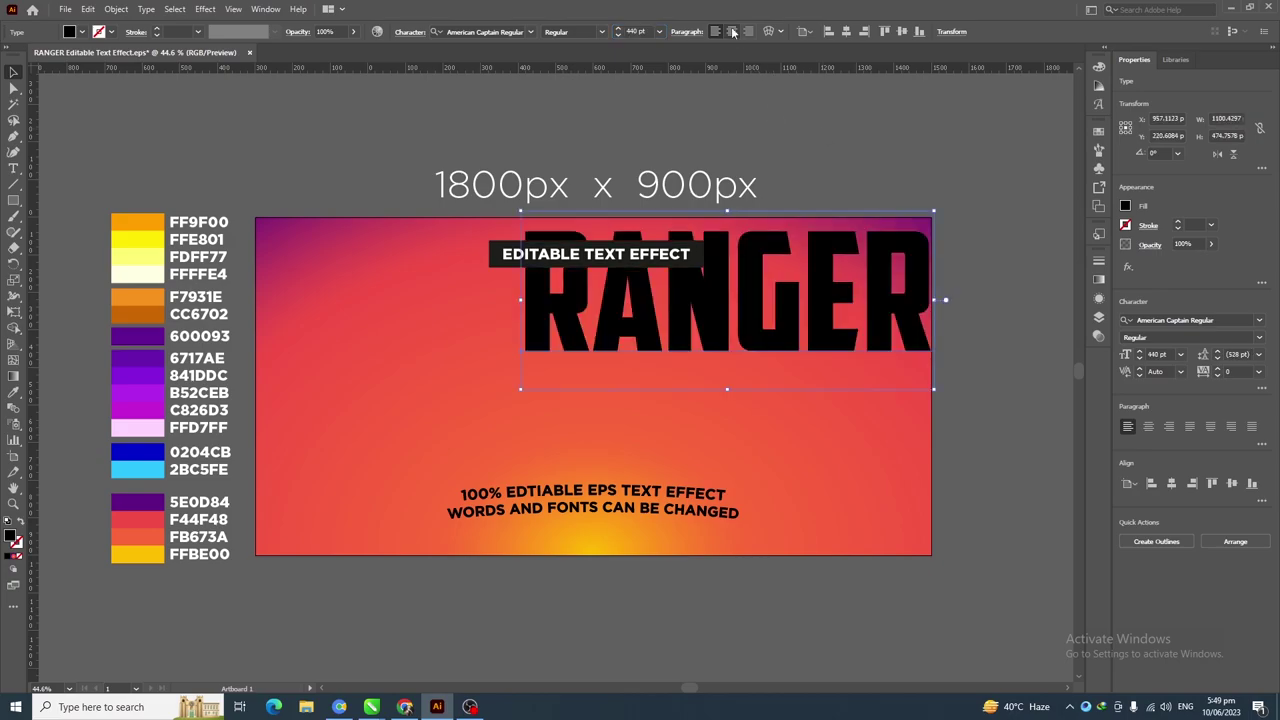
Centre-align RANGER, centre it on the artboard both ways, and set its fill to None
click(733, 31)
click(846, 31)
click(901, 31)
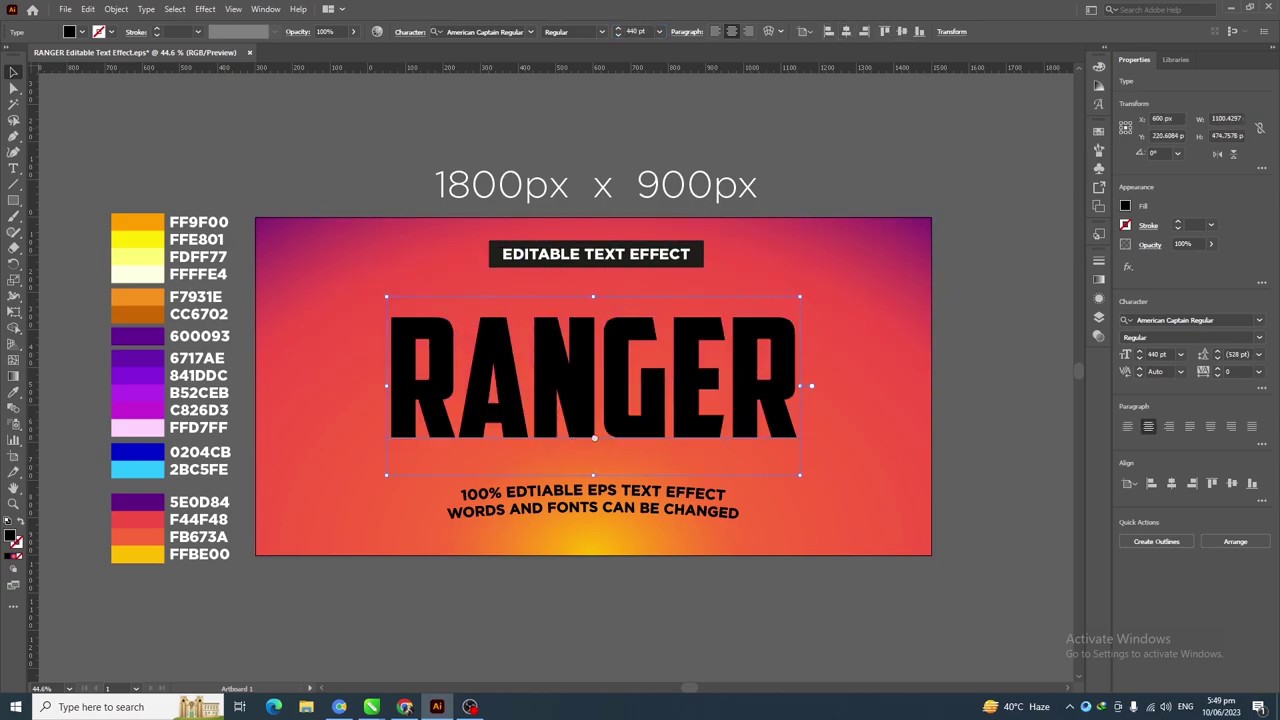
scroll(656, 469, up, 3)
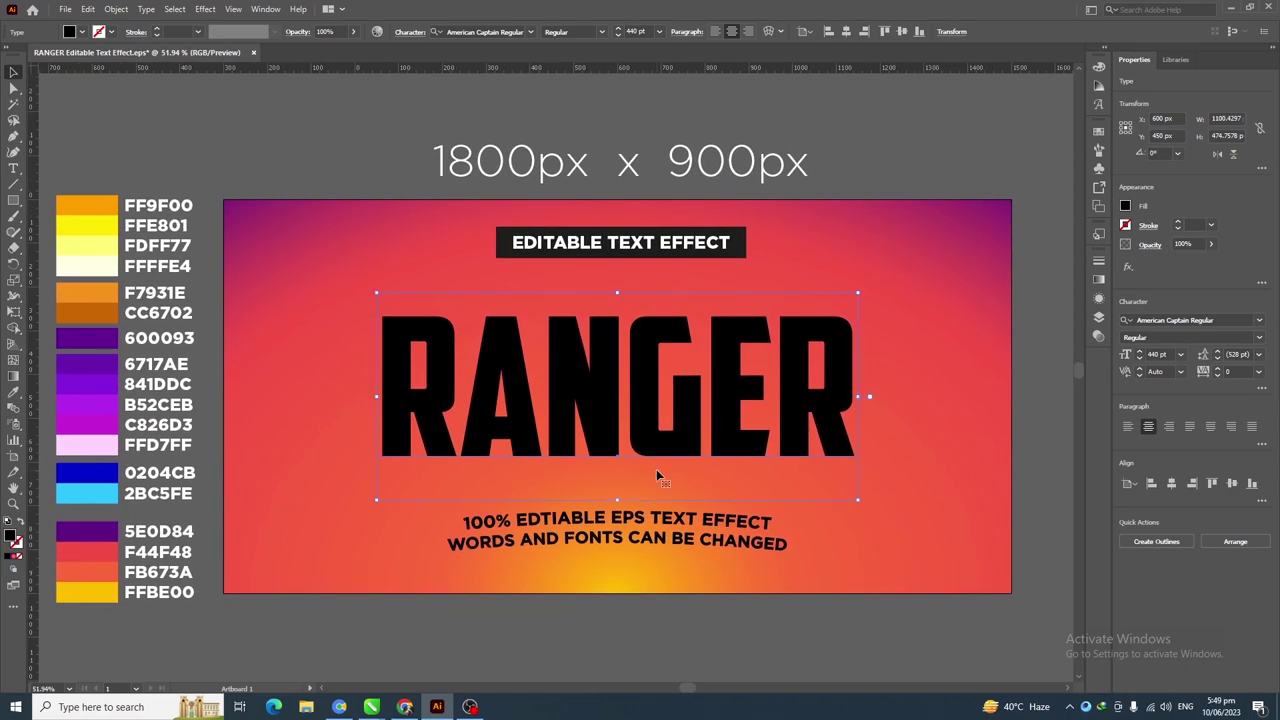
click(19, 562)
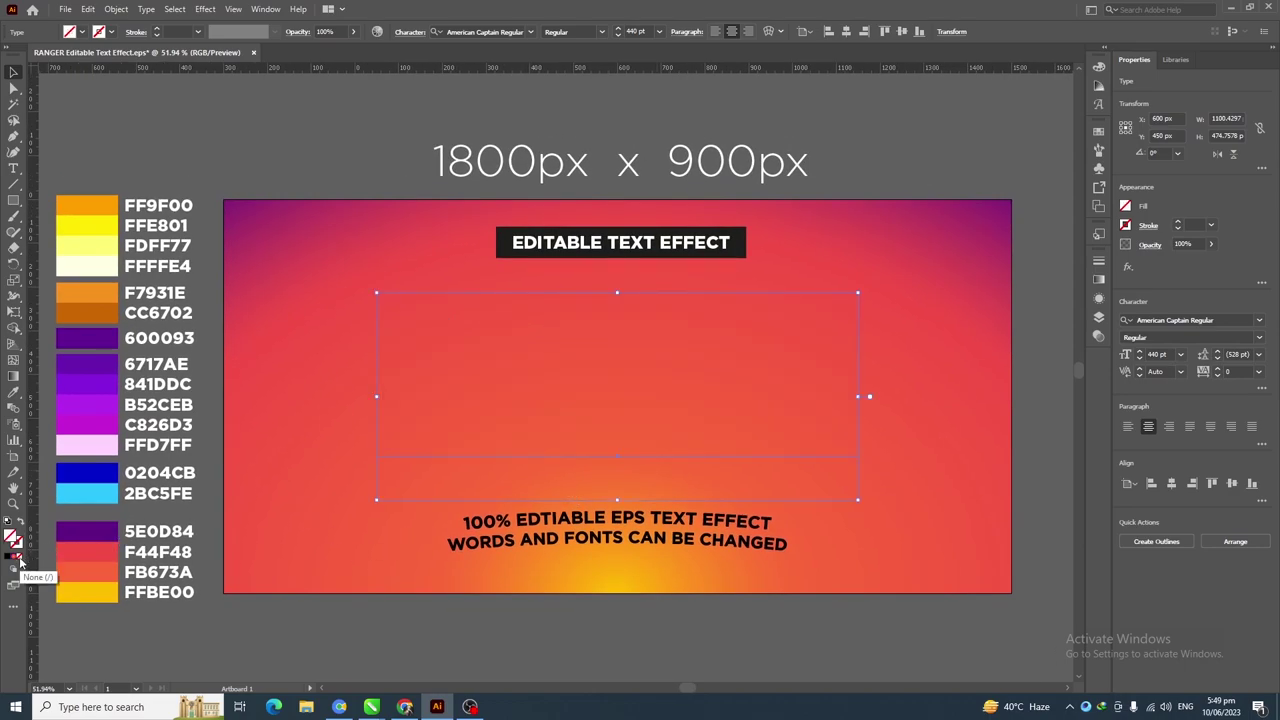
Add a new fill to RANGER using the White-Black gradient at a 90° angle
click(1099, 297)
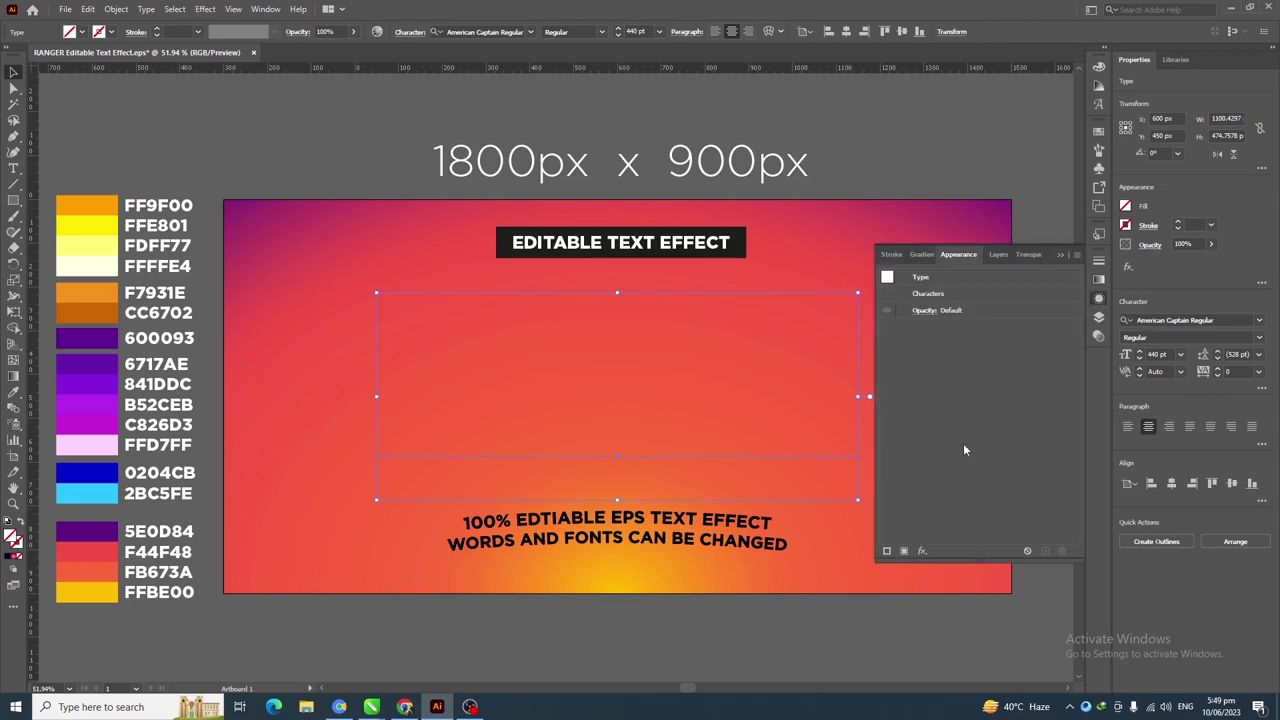
click(904, 551)
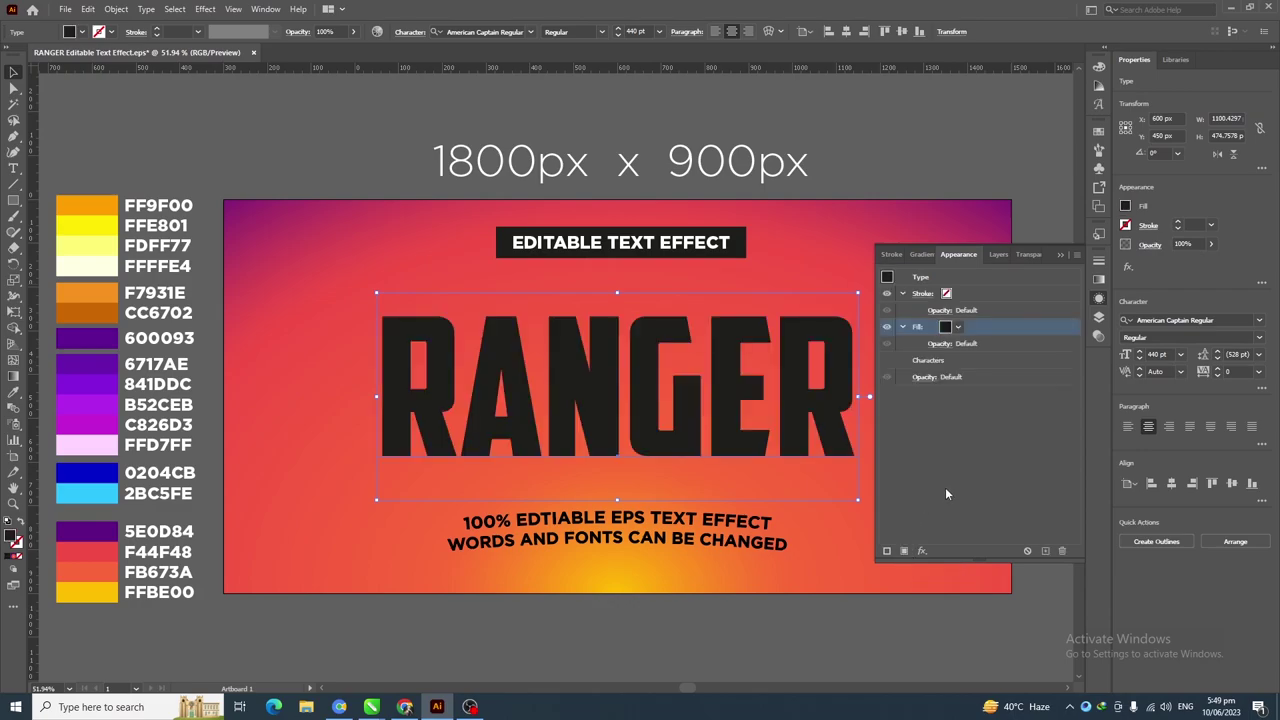
click(1099, 279)
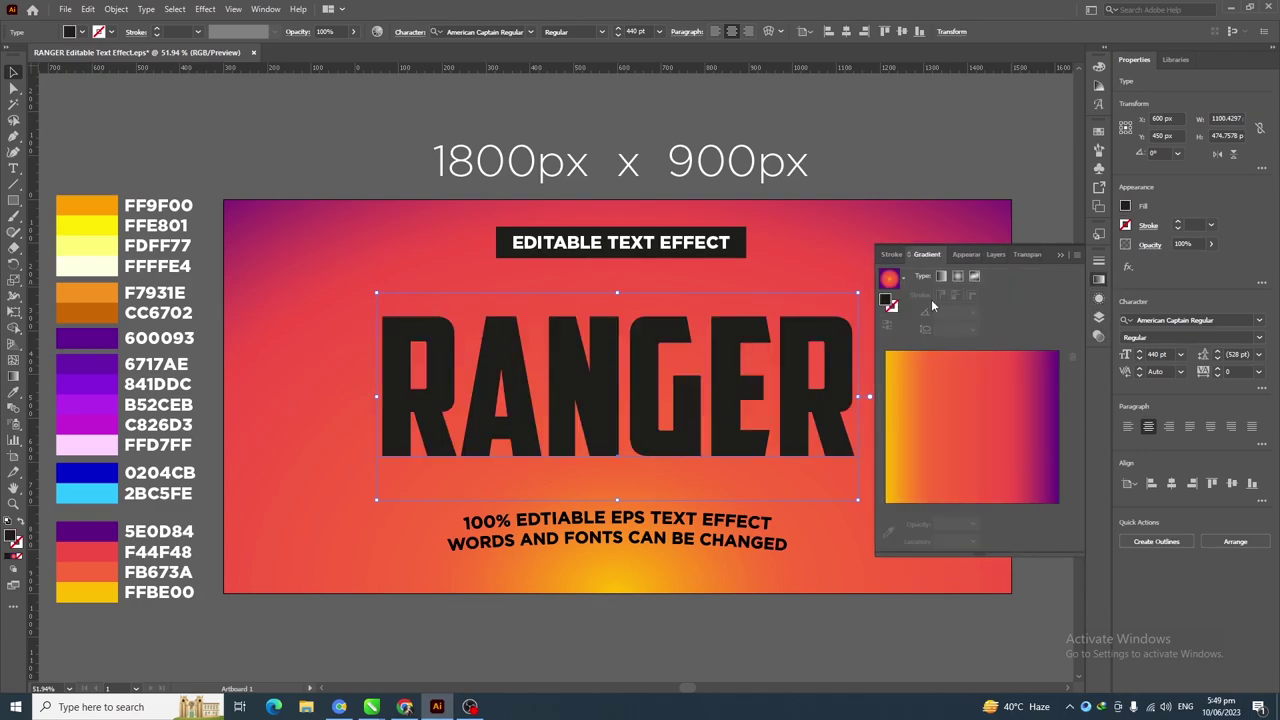
click(904, 279)
scroll(902, 342, up, 3)
click(818, 304)
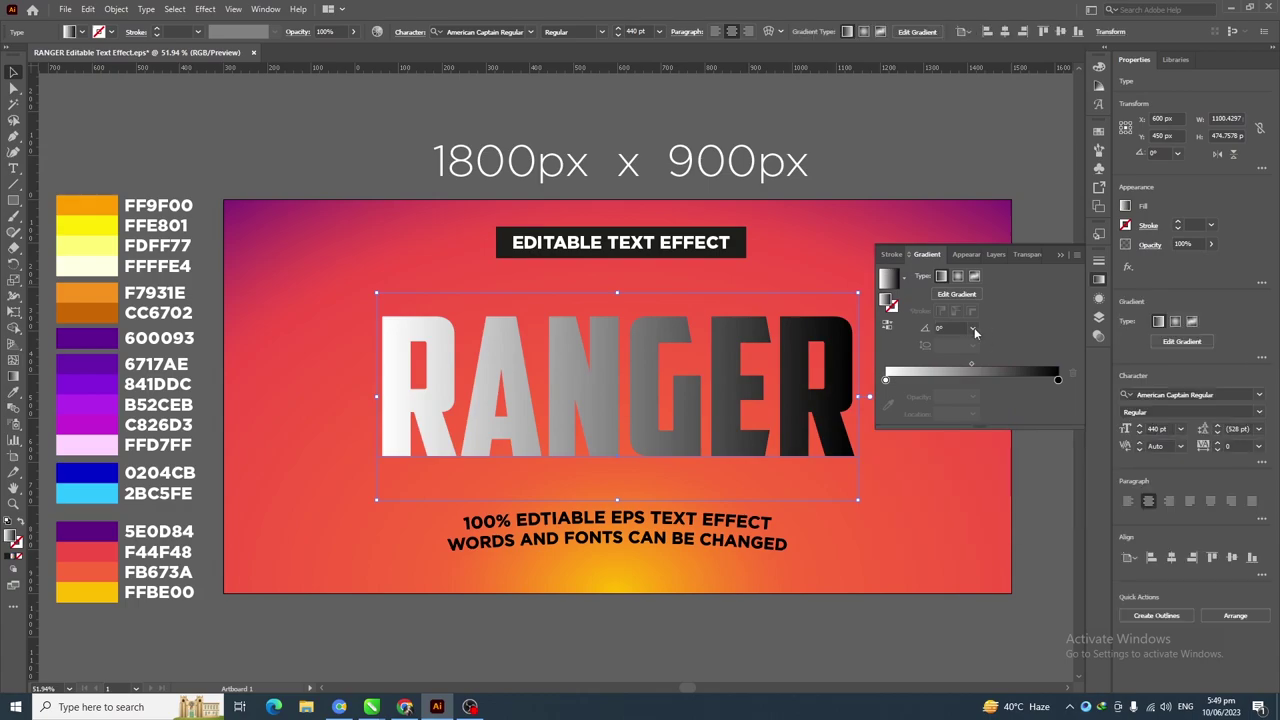
click(973, 329)
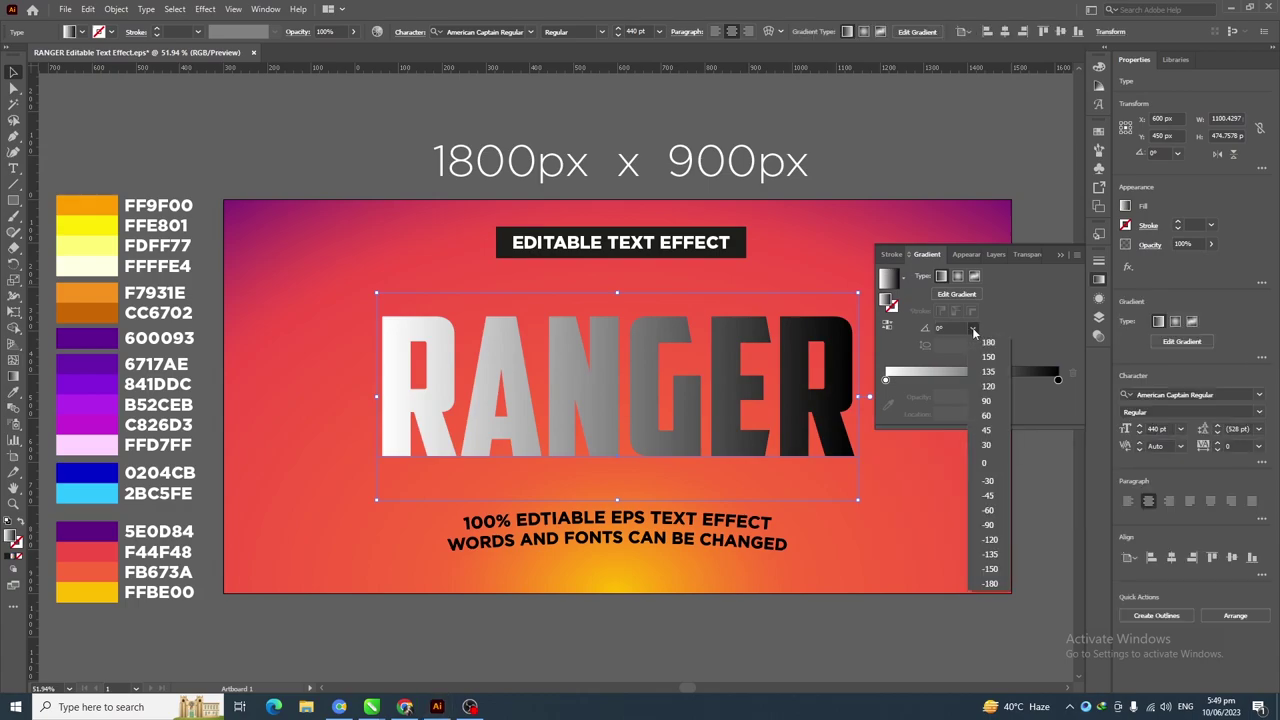
click(987, 401)
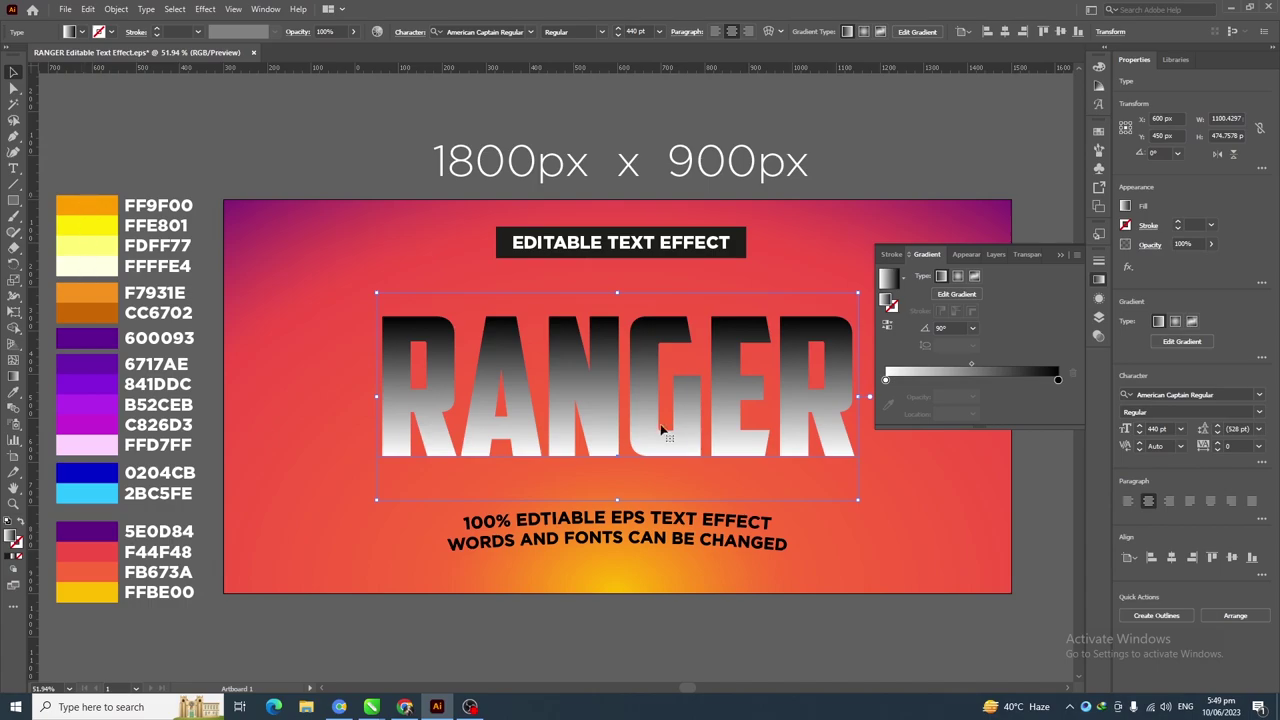
Colour the gradient stops FFFFE4, FDFF77 at 75.86%, FFE801 at 42.78%, and FF9F00
click(1058, 379)
click(888, 389)
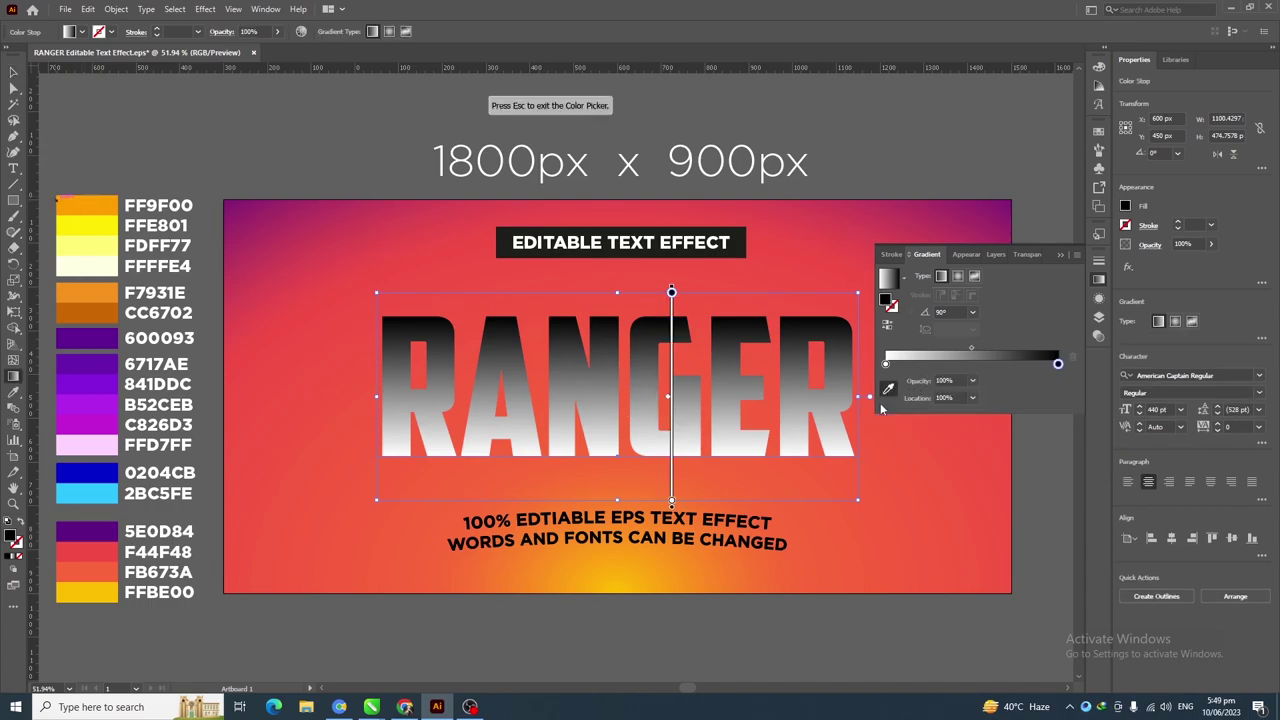
click(102, 265)
click(1016, 364)
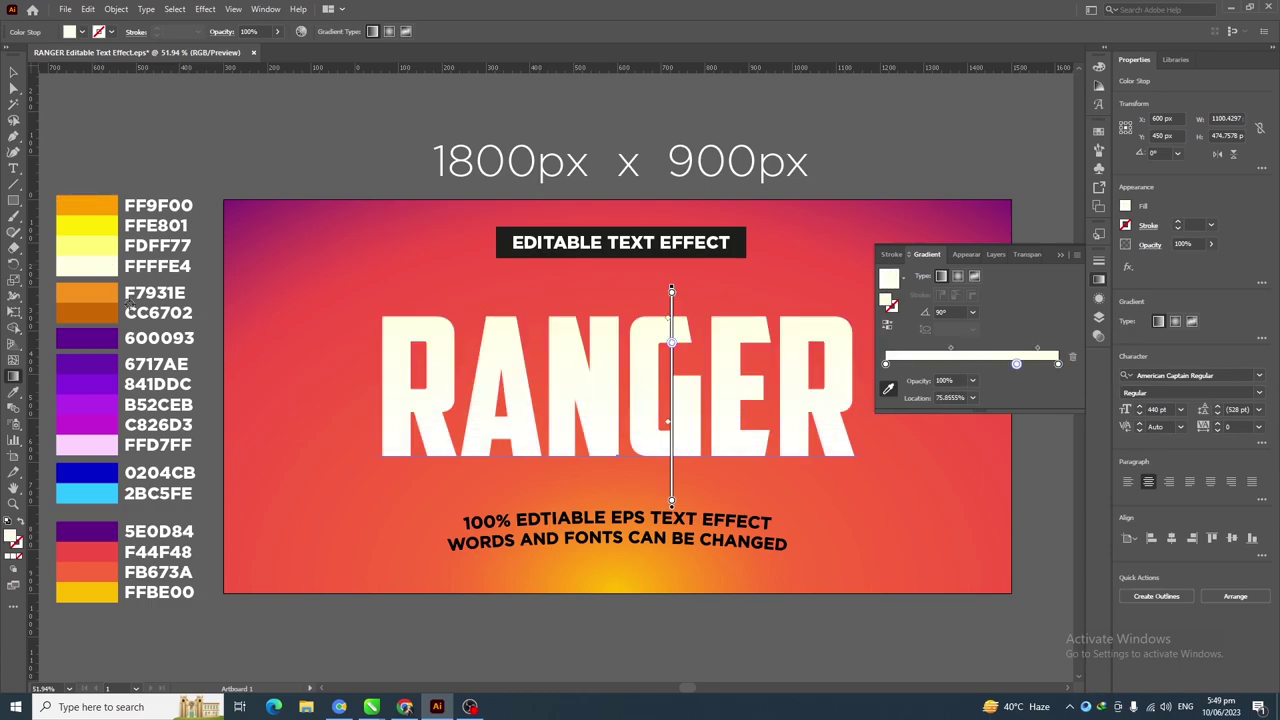
click(106, 248)
click(958, 366)
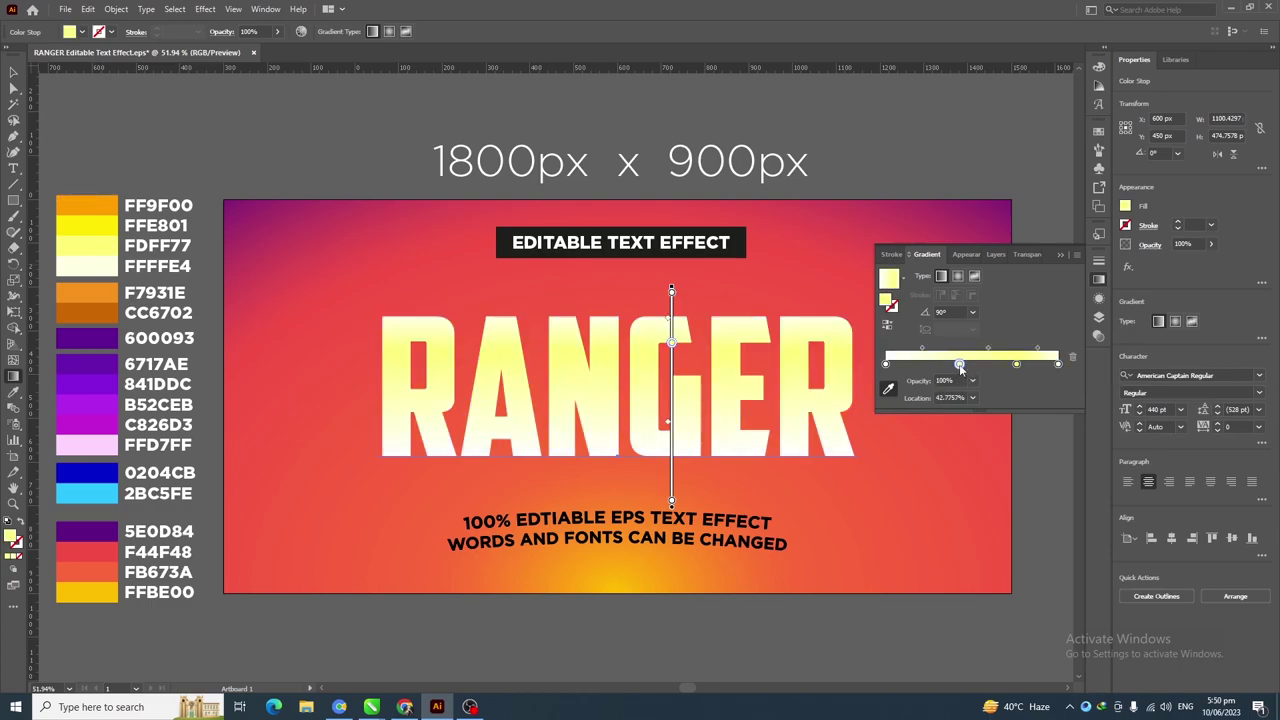
click(85, 225)
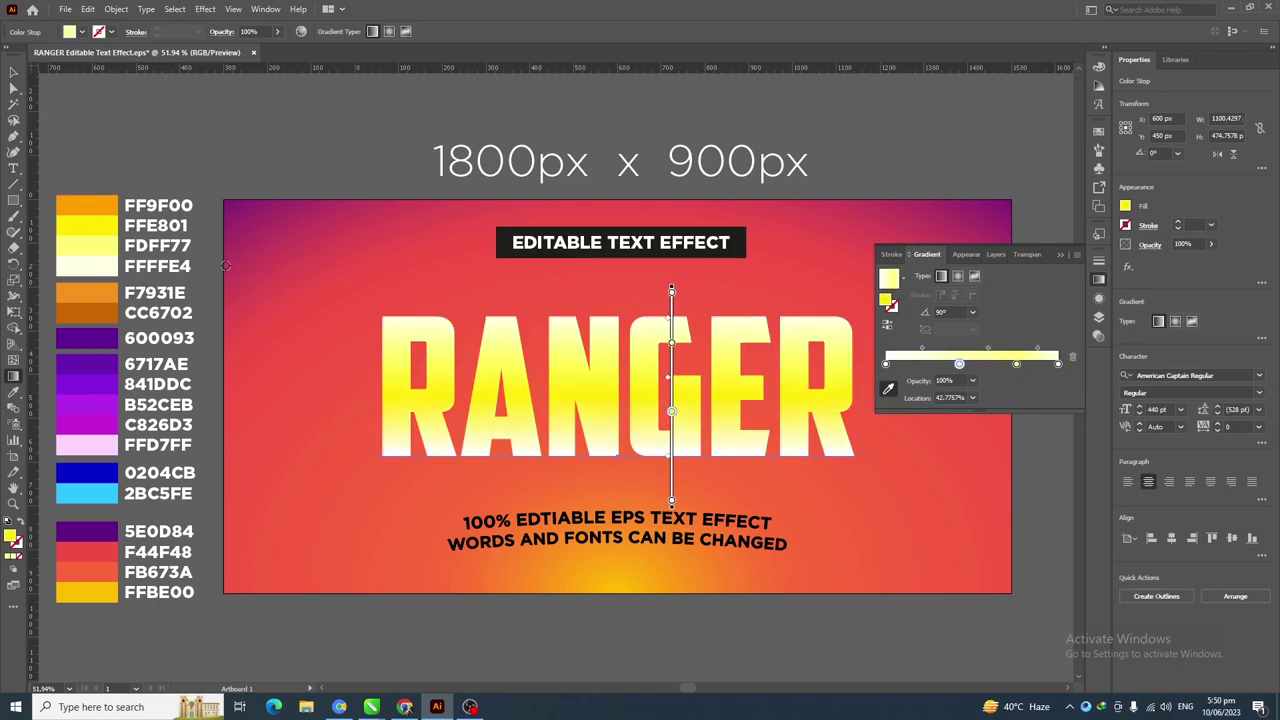
click(885, 364)
click(87, 204)
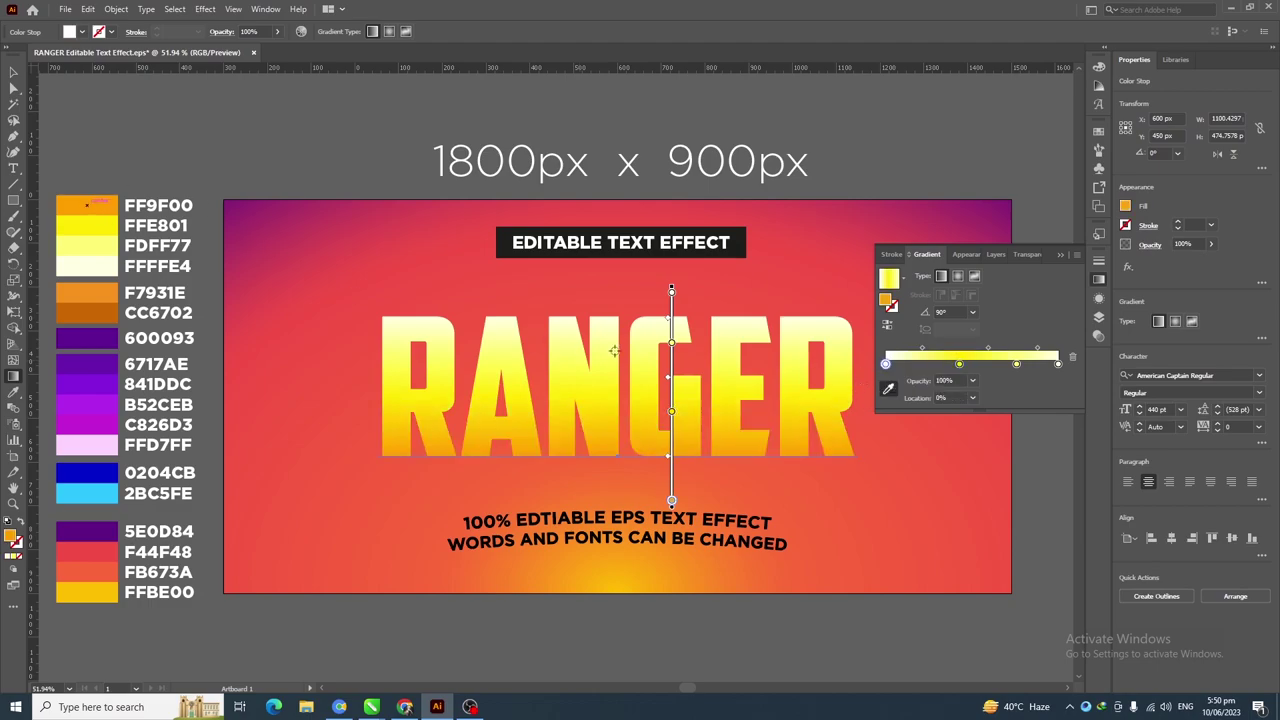
key(v)
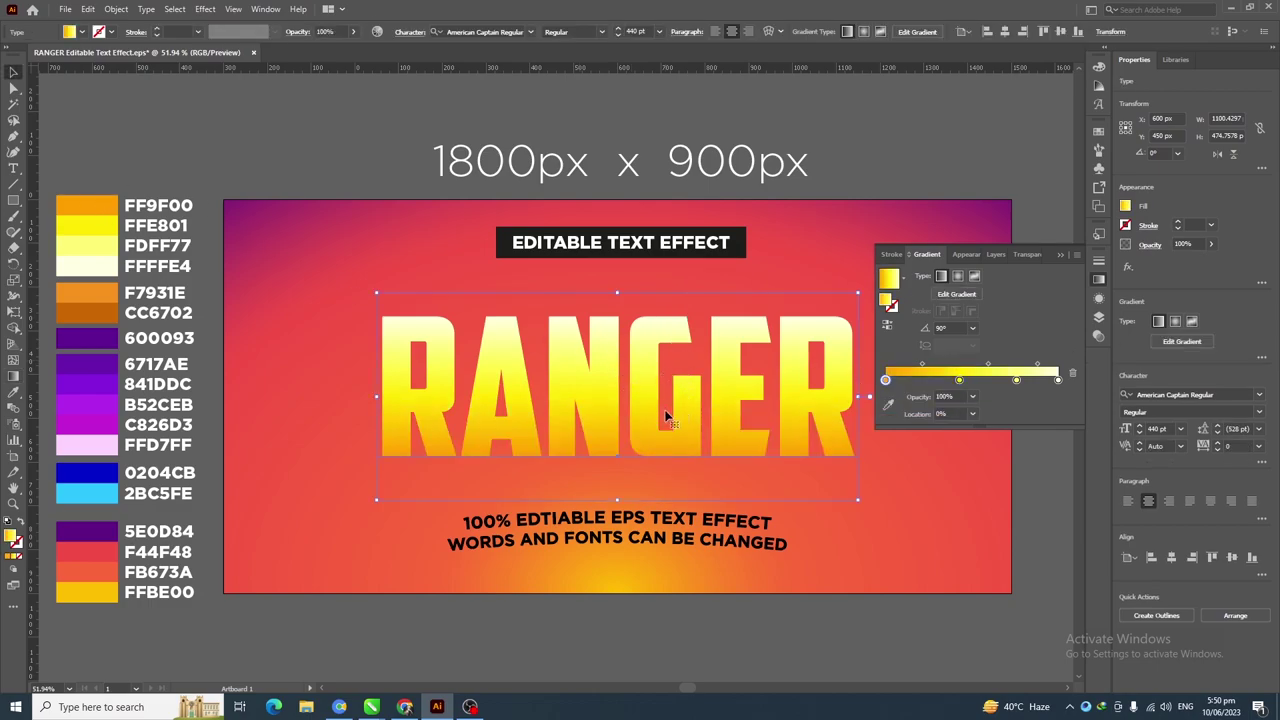
In Appearance, duplicate the gradient fill and colour the lower copy with swatch F7931E
click(1100, 300)
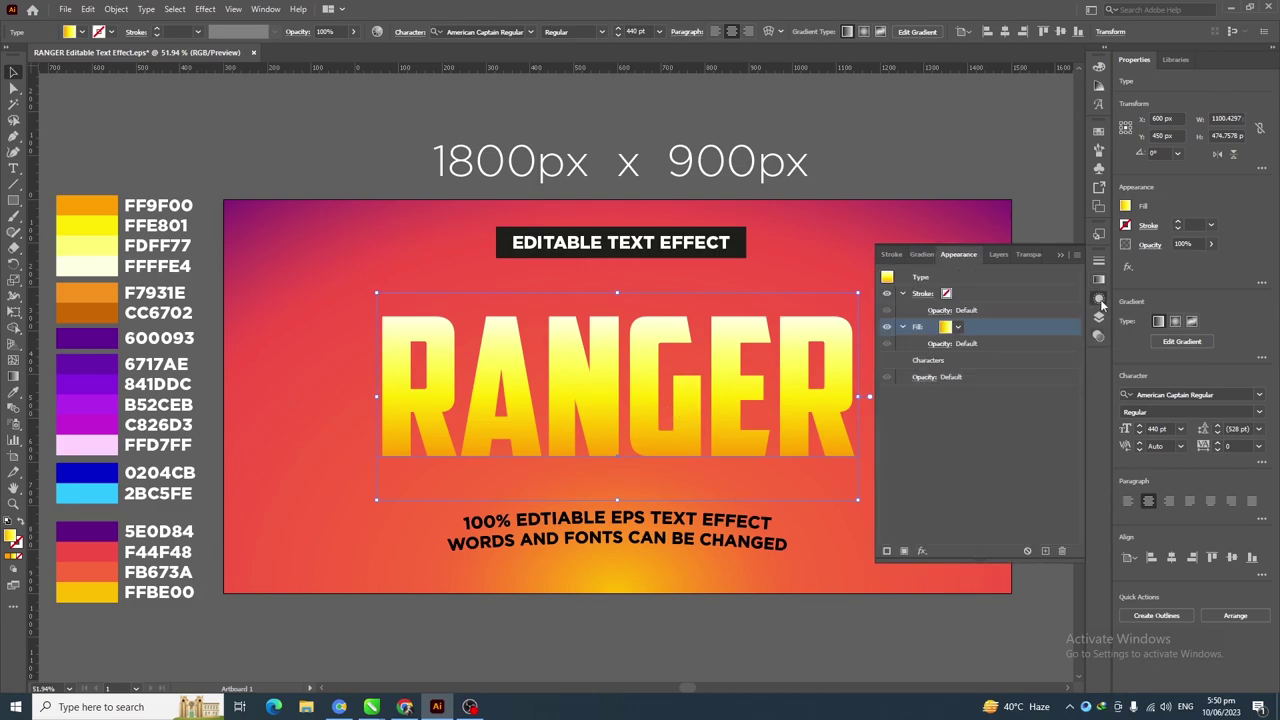
click(901, 327)
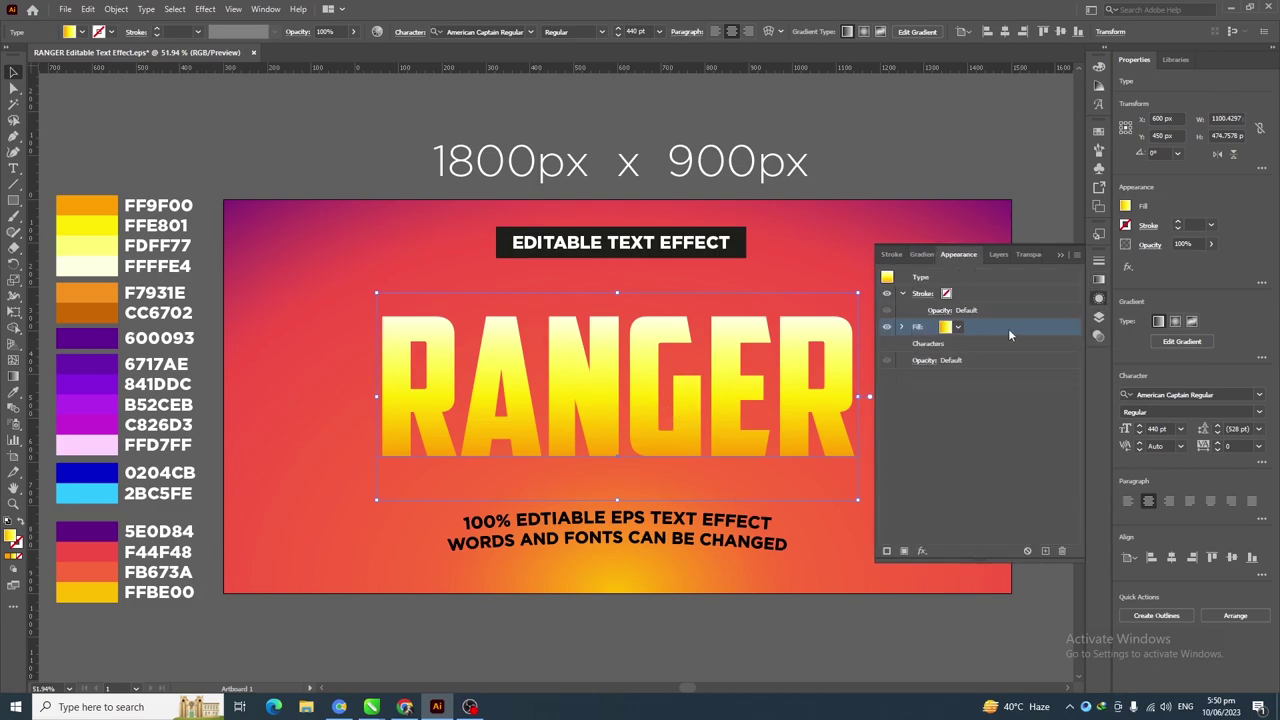
click(1045, 551)
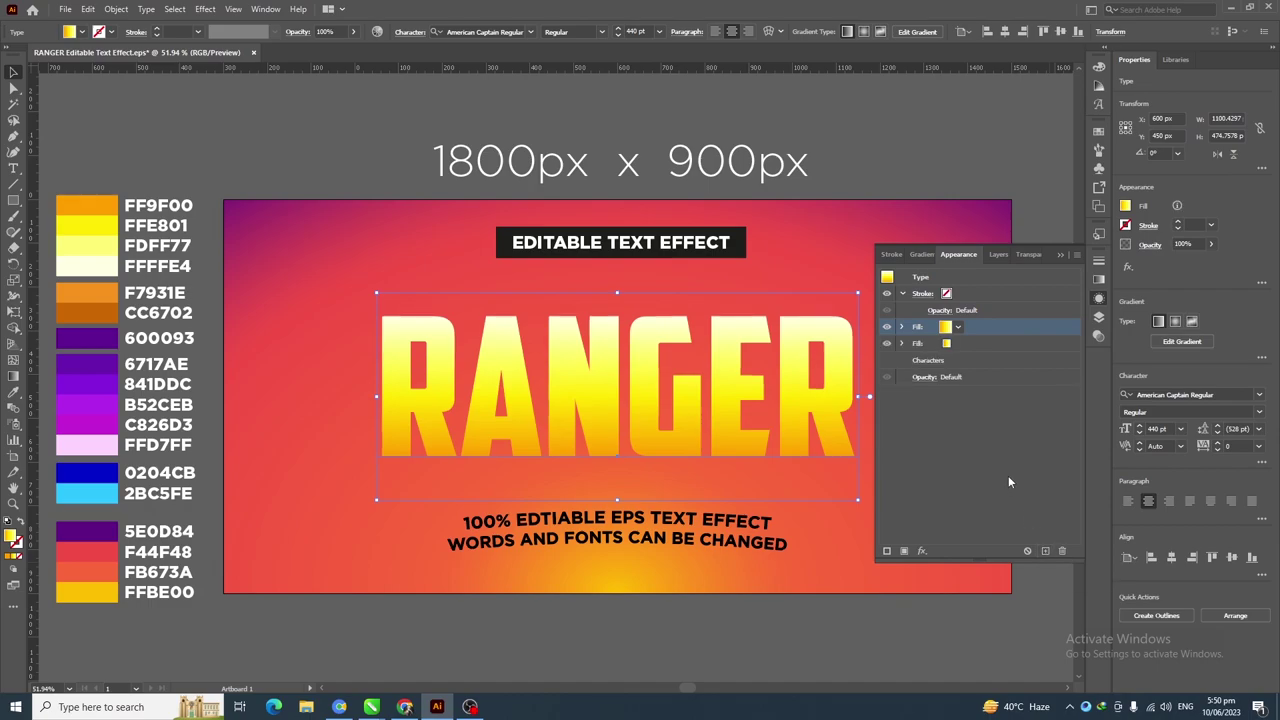
click(980, 344)
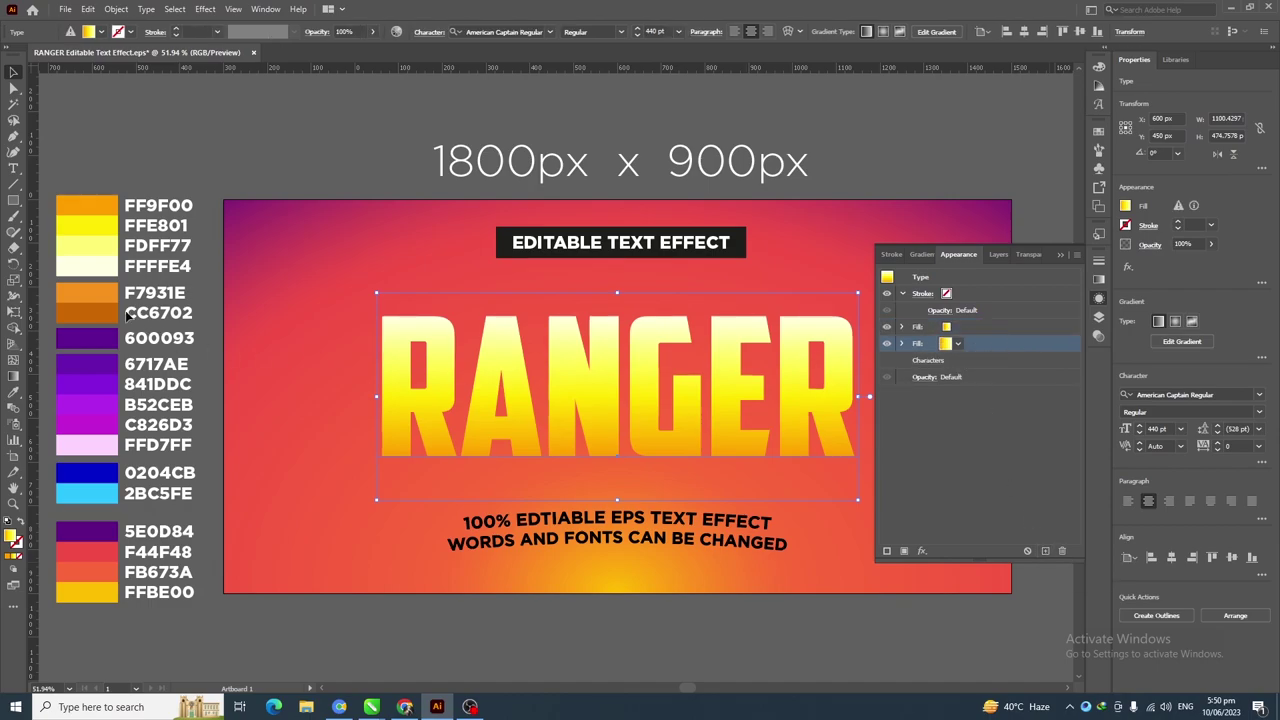
click(14, 391)
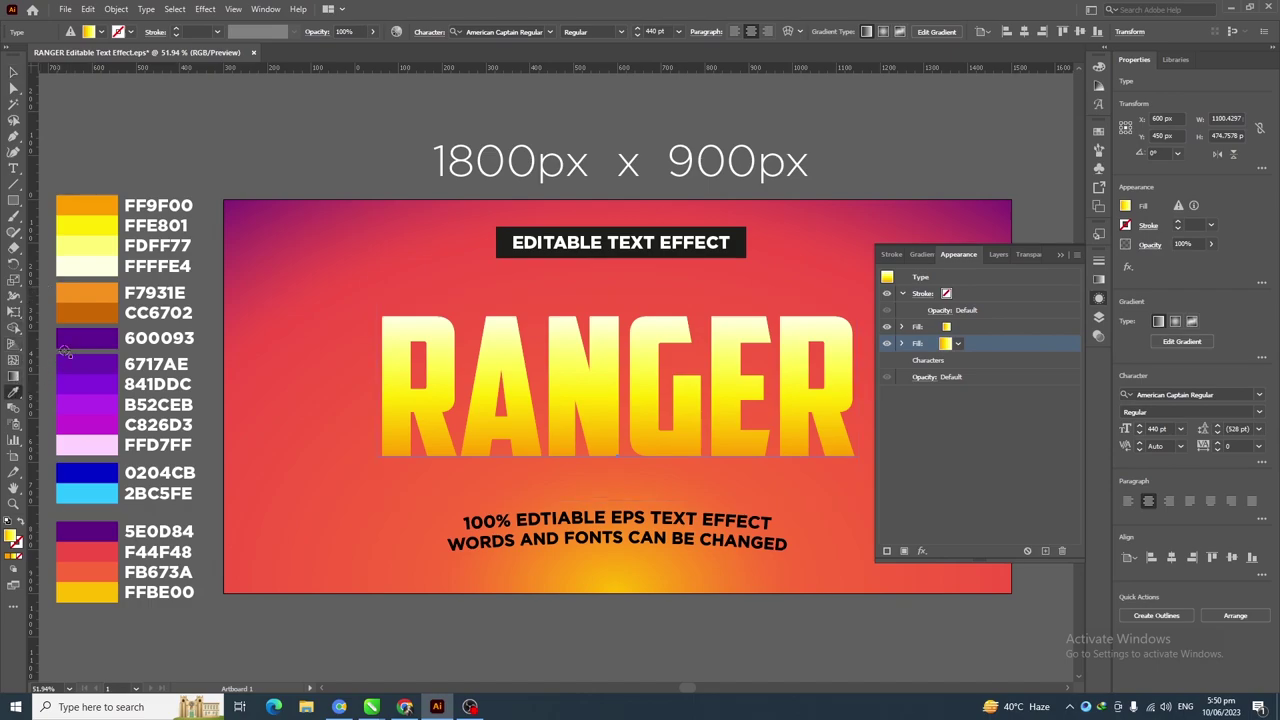
click(90, 294)
key(v)
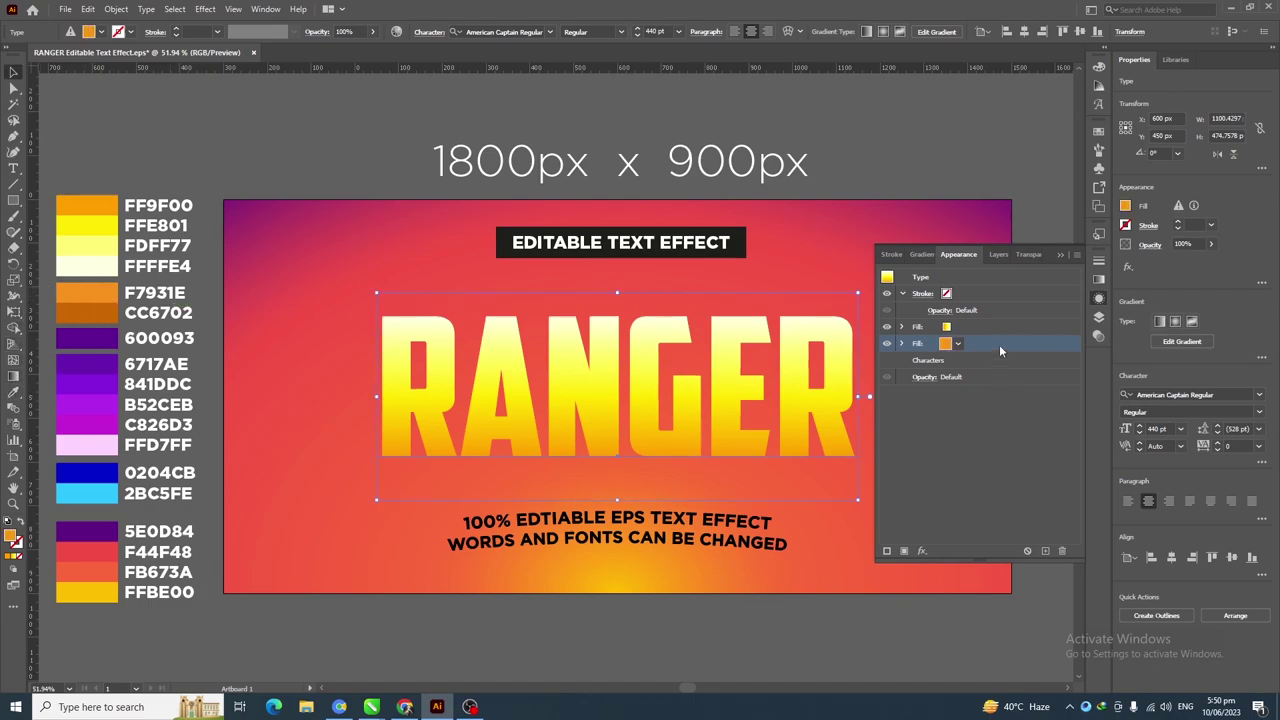
Apply a Transform effect to the orange fill: 99.8% horizontal scale, 0.15 px vertical move
click(922, 551)
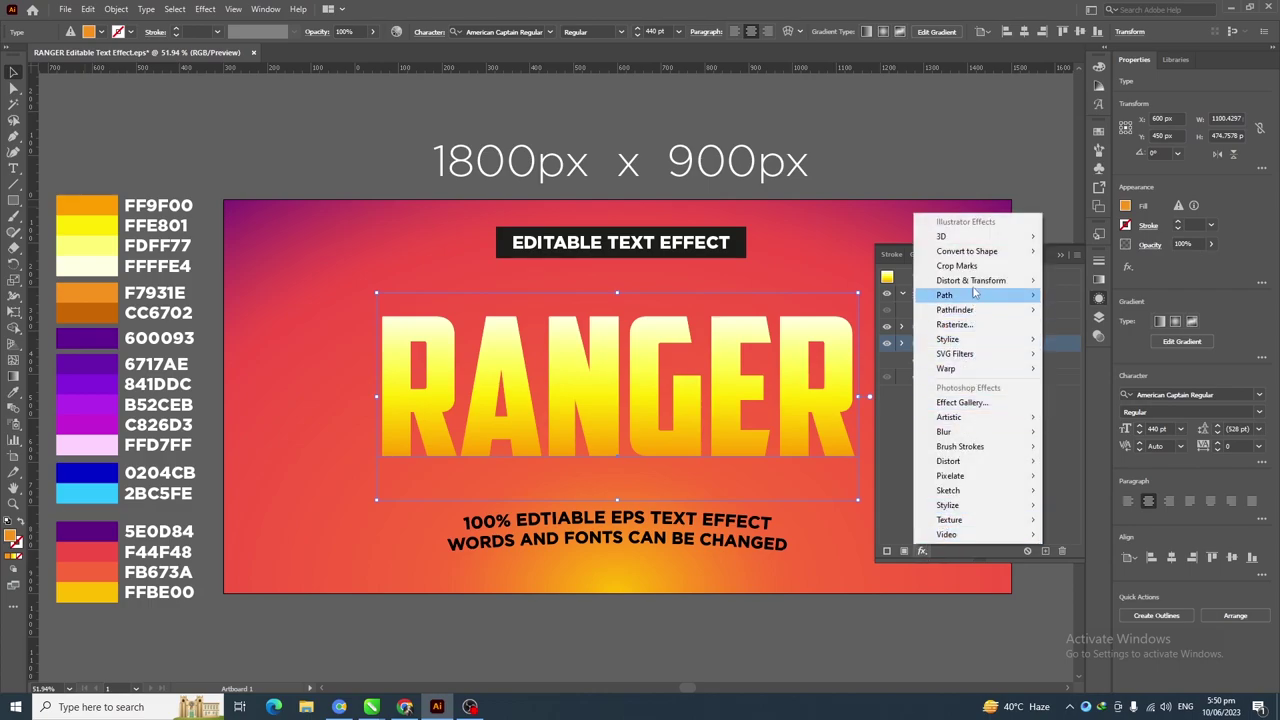
mouse_move(973, 287)
click(1082, 324)
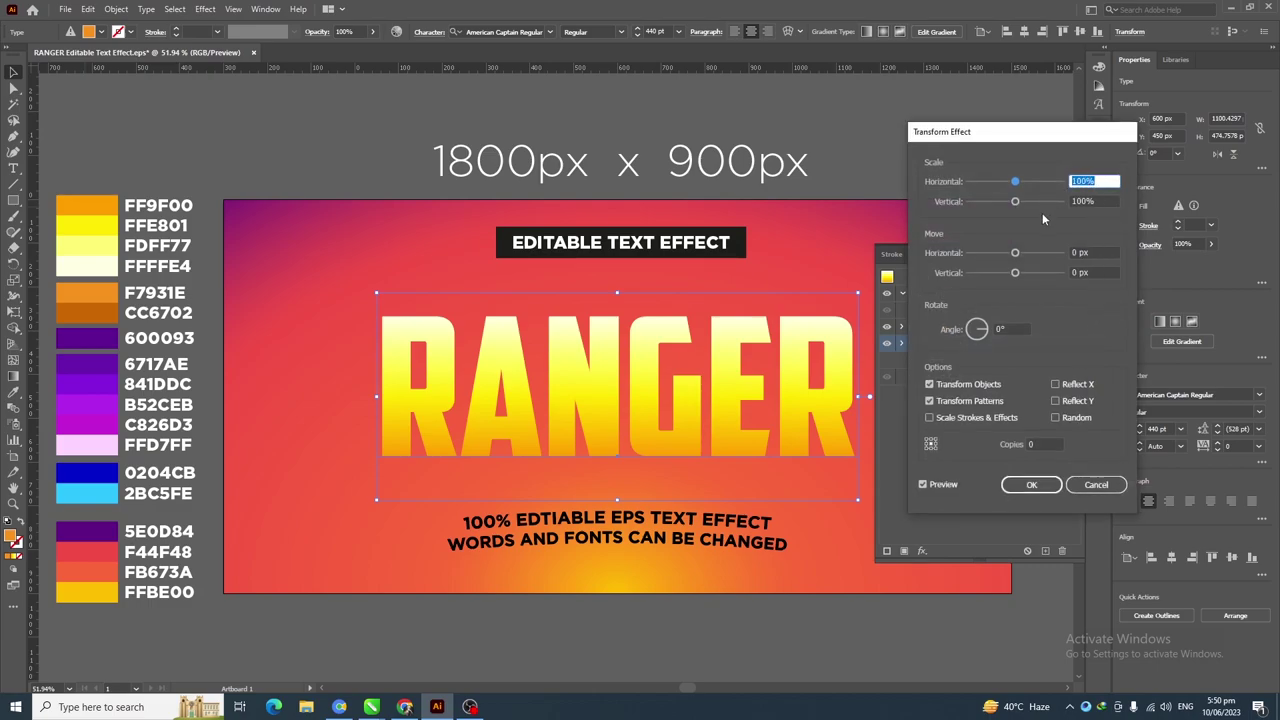
text(99.8)
key(Tab)
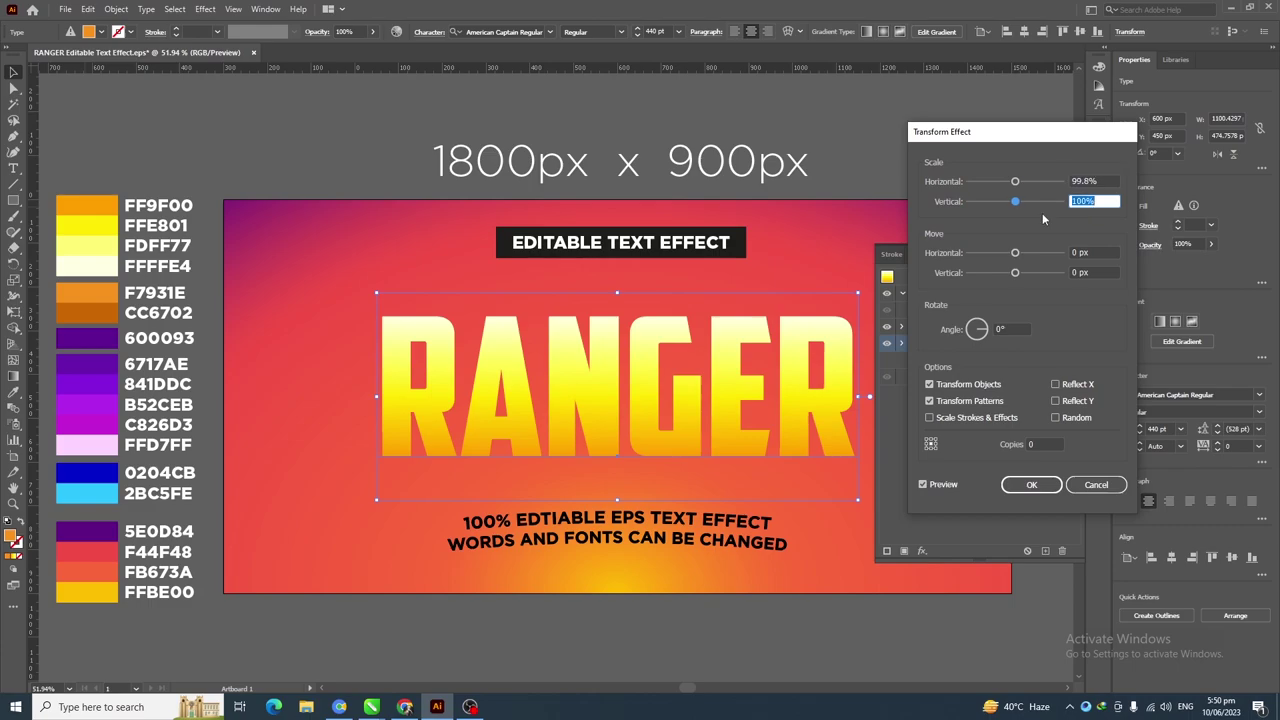
key(Tab)
key(Tab)
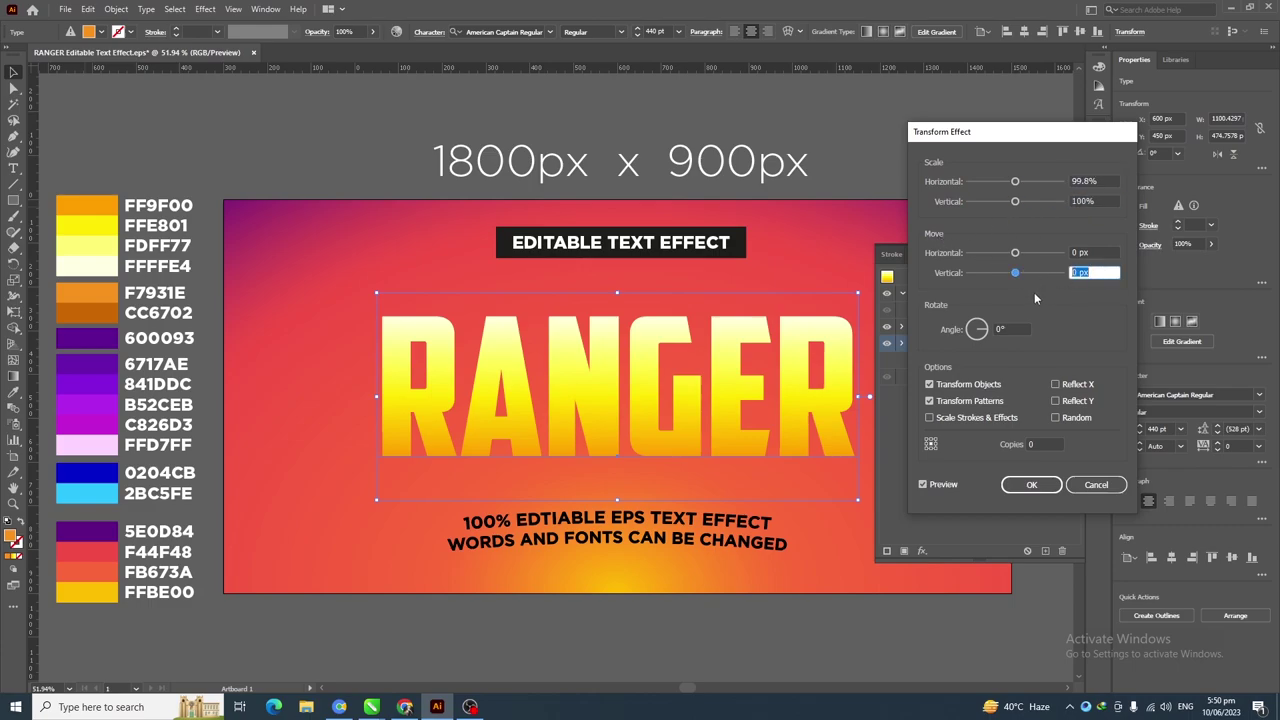
text(.15)
key(Tab)
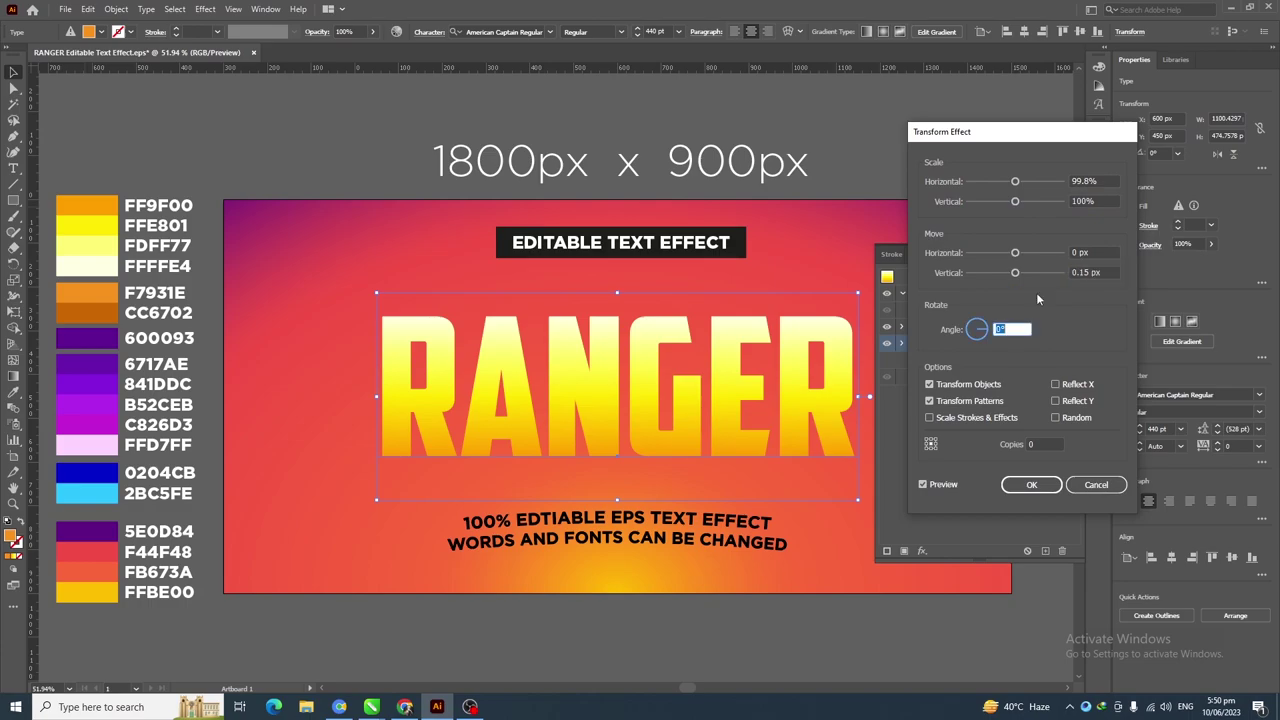
click(1040, 443)
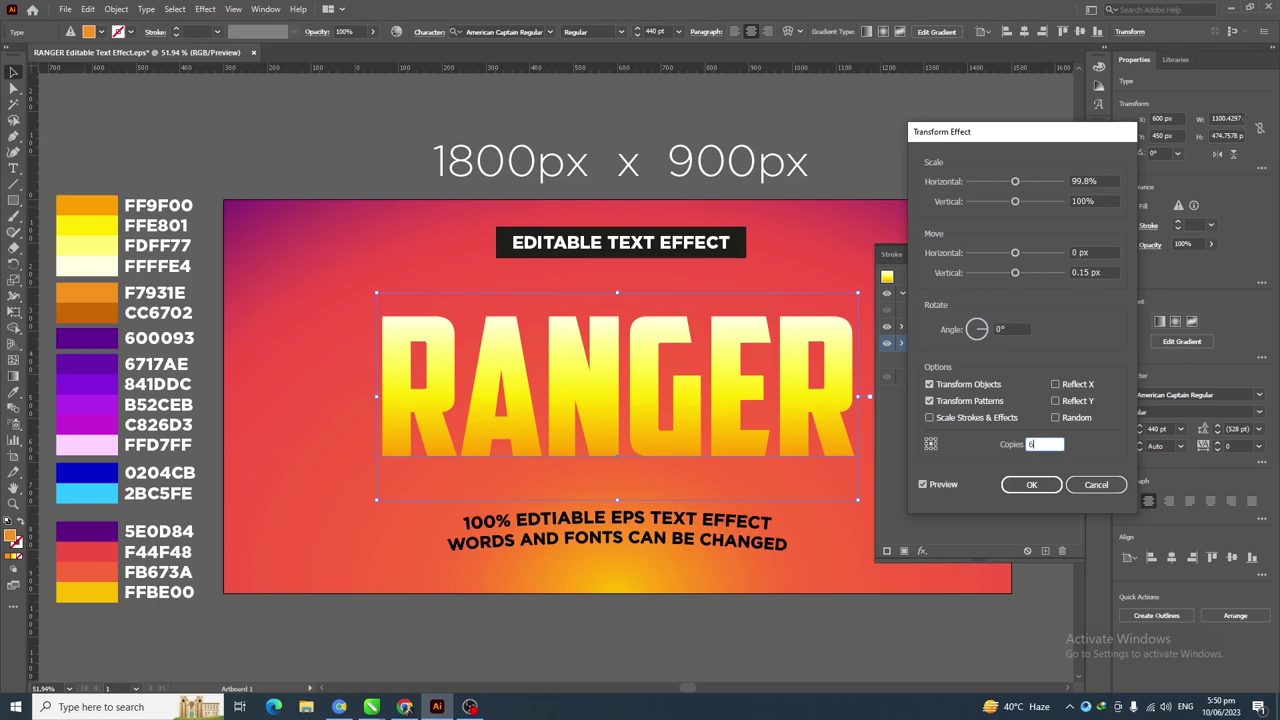
click(1033, 484)
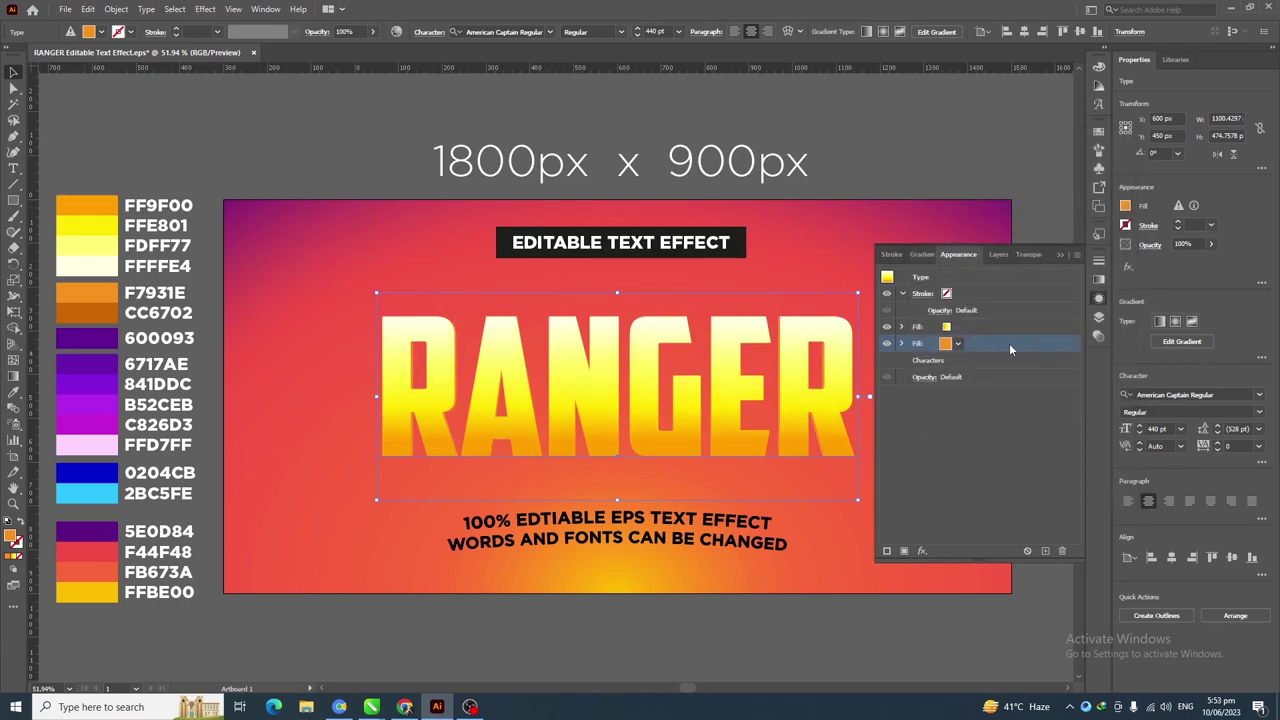
Duplicate the orange fill and set the new fill's Transform effect to 12 copies
click(1045, 551)
click(973, 360)
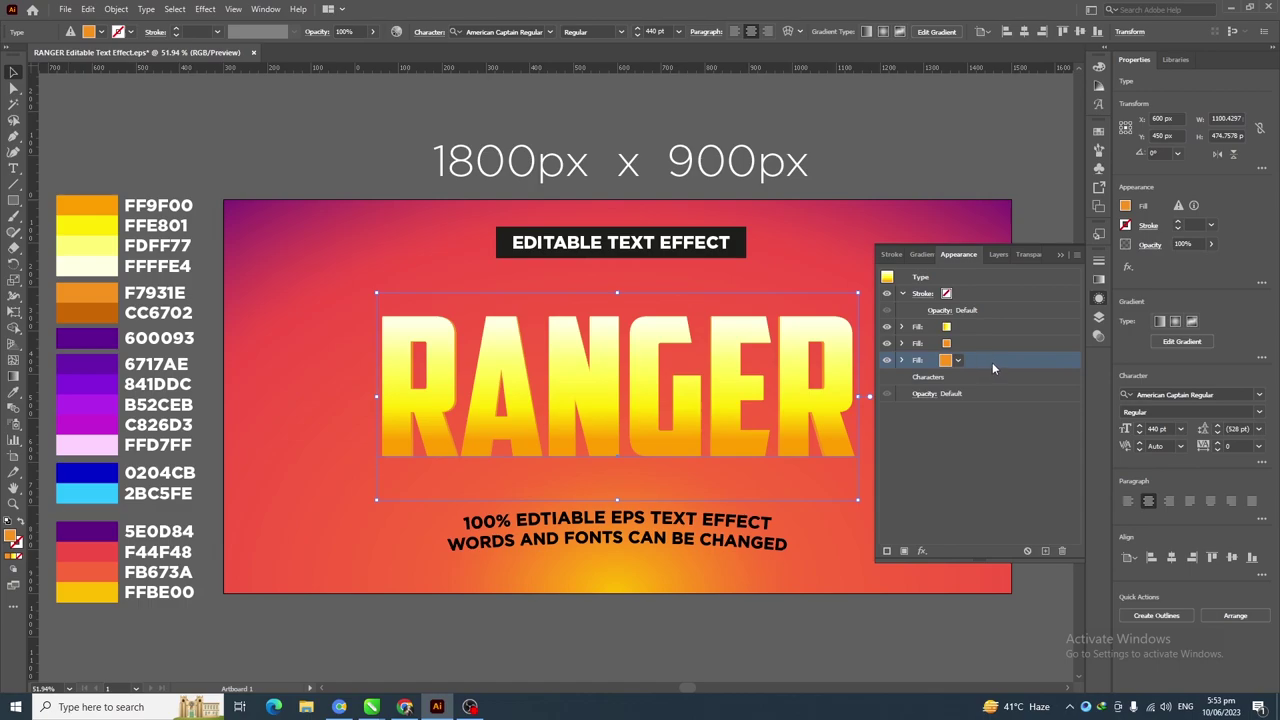
click(902, 361)
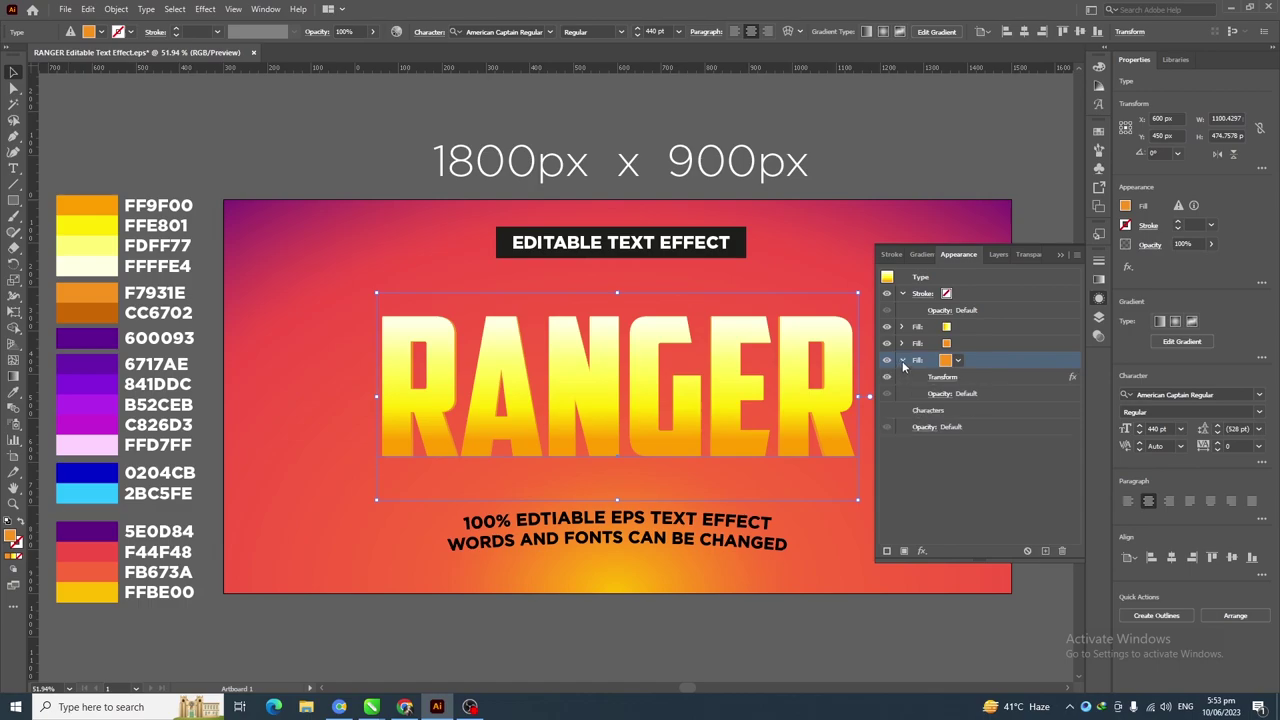
click(950, 379)
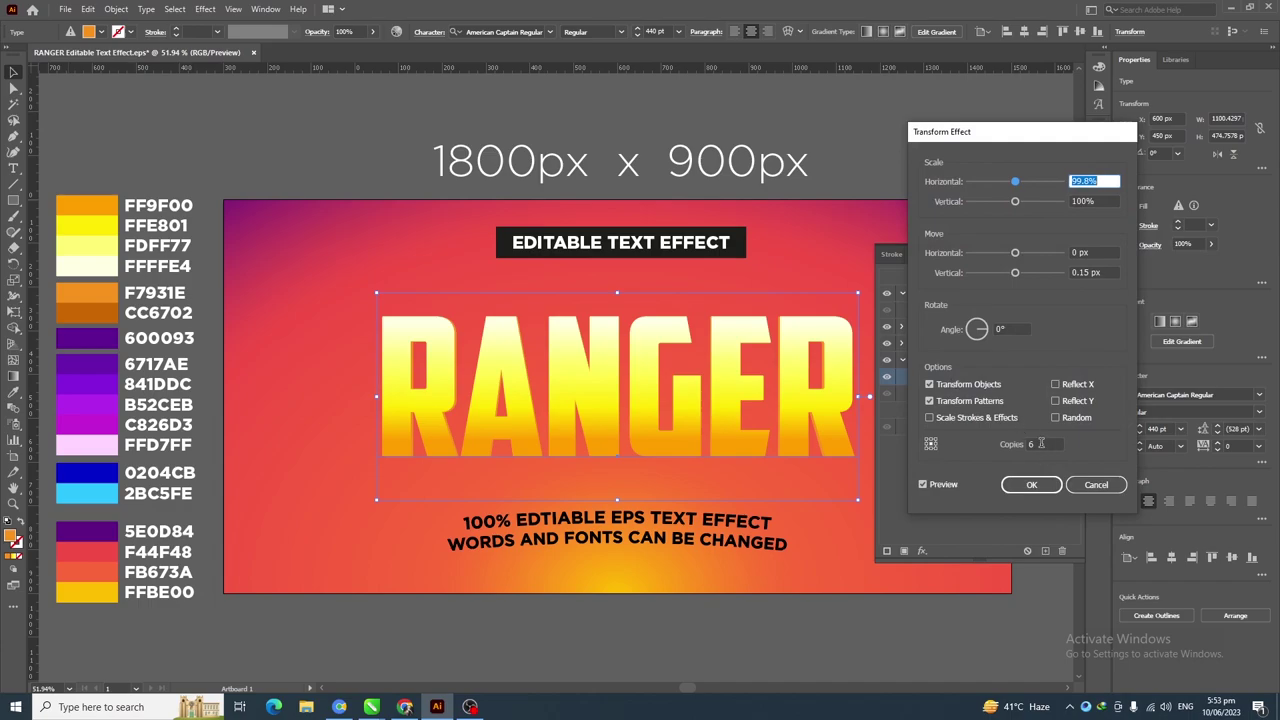
drag(1040, 444, 1001, 442)
text(12)
key(Tab)
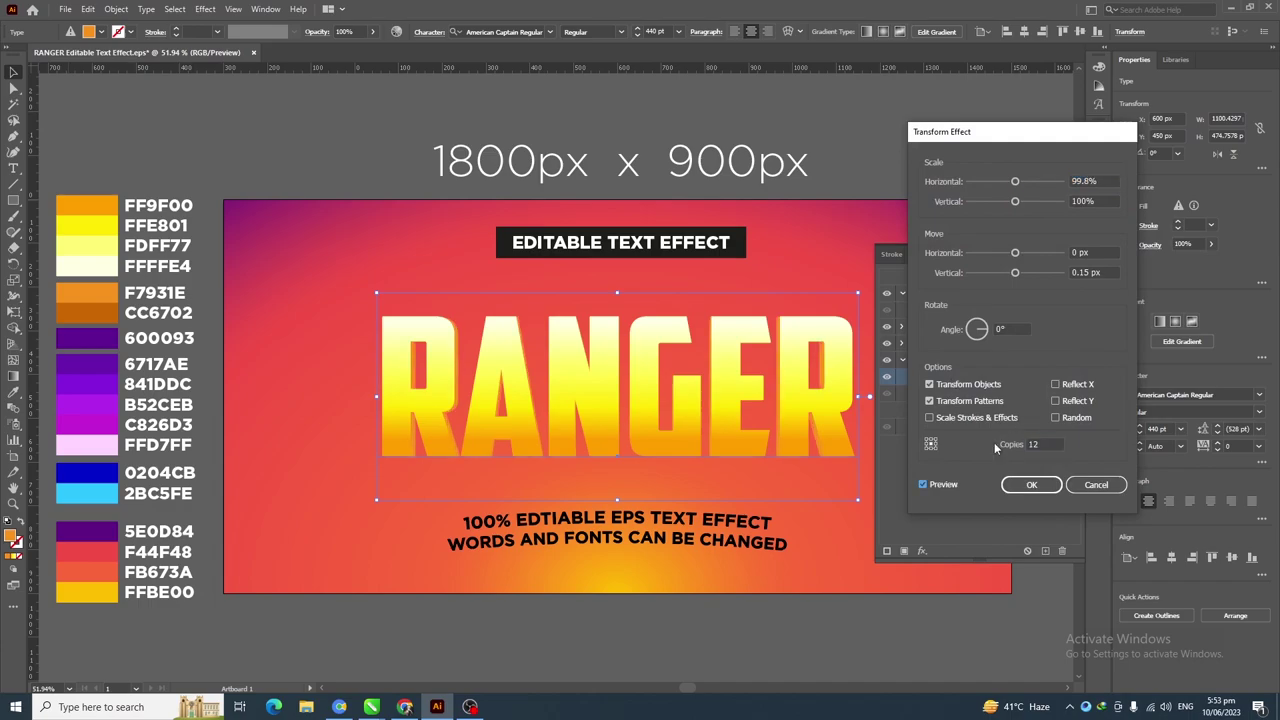
click(1020, 487)
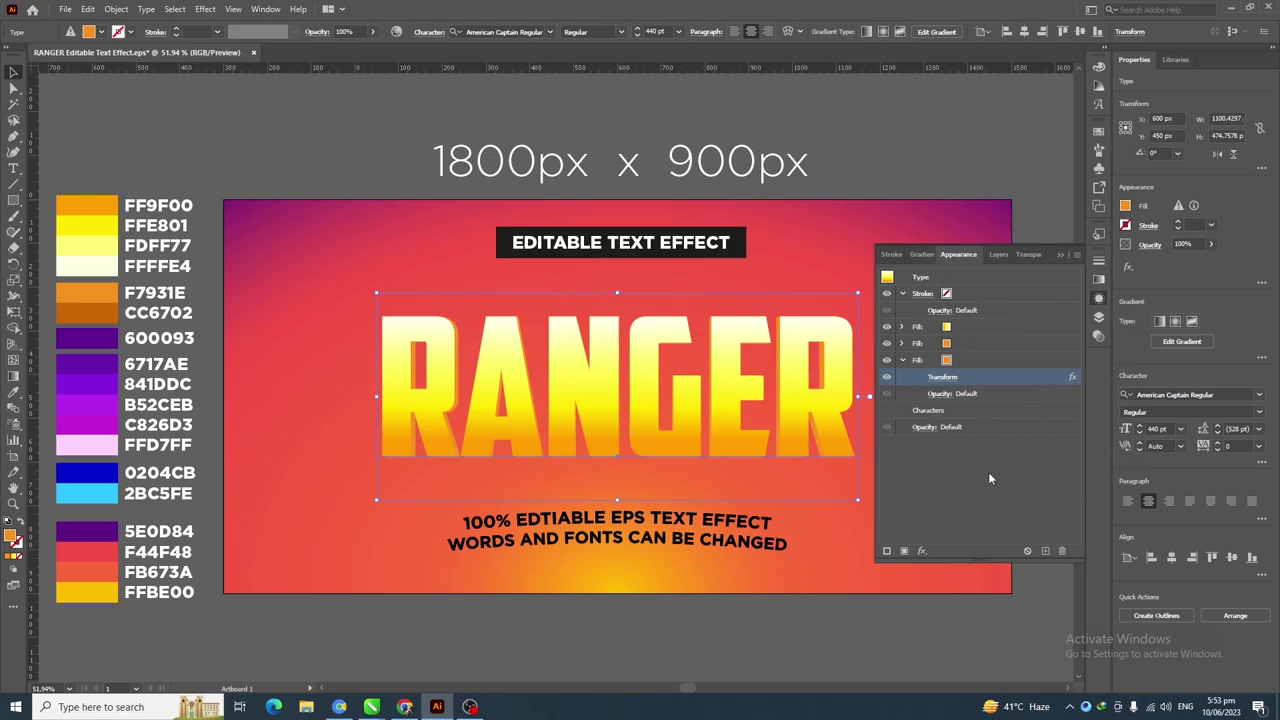
Recolour the third fill with the CC6702 darker orange swatch
click(904, 361)
click(984, 362)
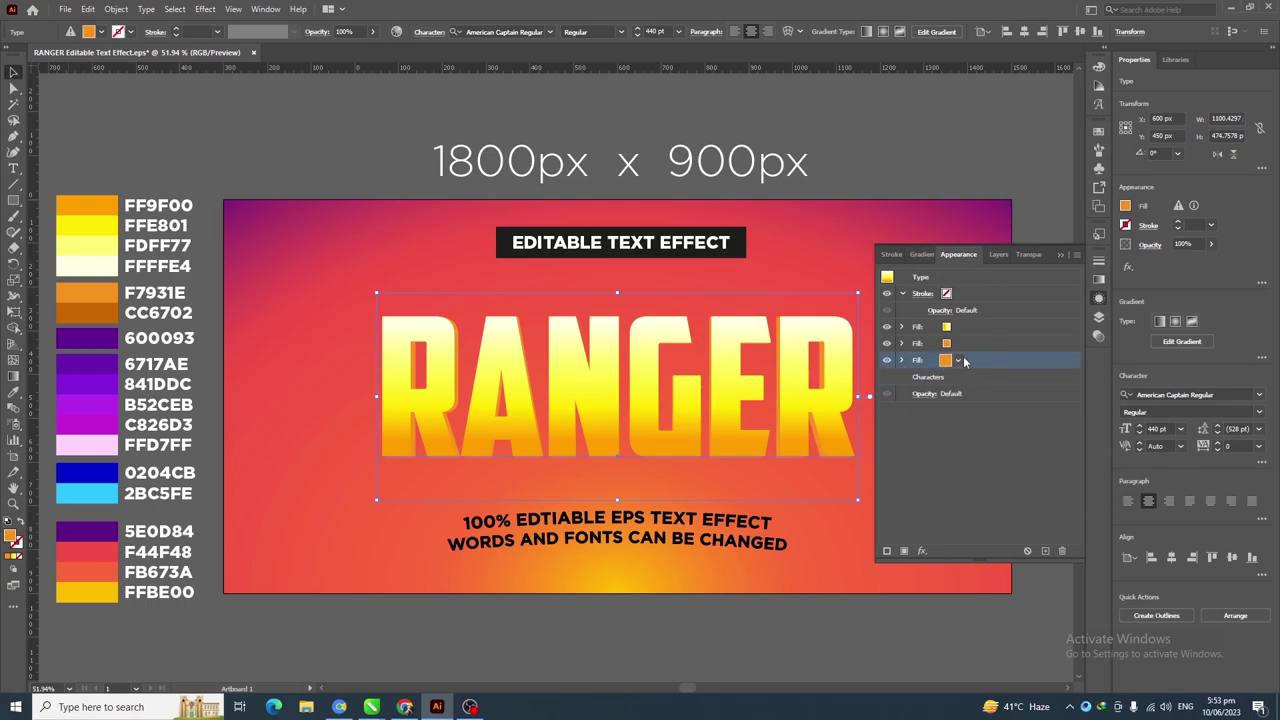
key(i)
click(87, 316)
key(v)
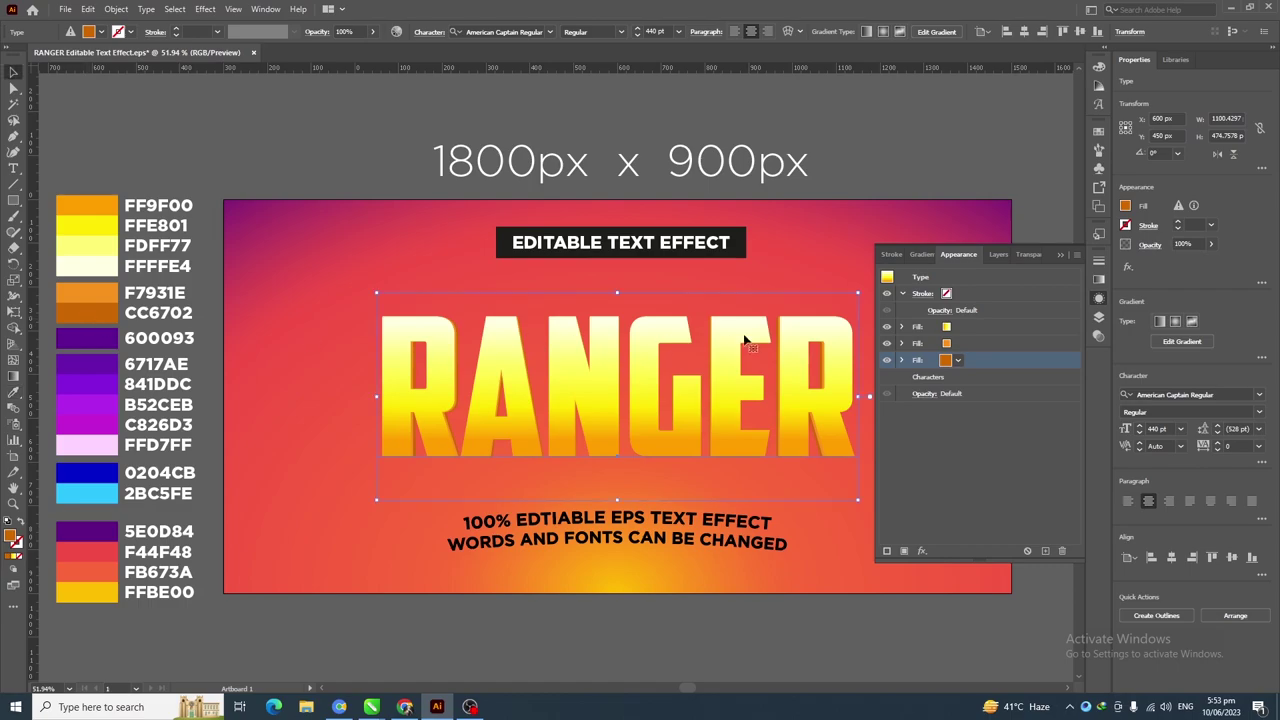
Duplicate the third fill and colour the new fourth fill purple 600093
click(1045, 550)
click(1000, 375)
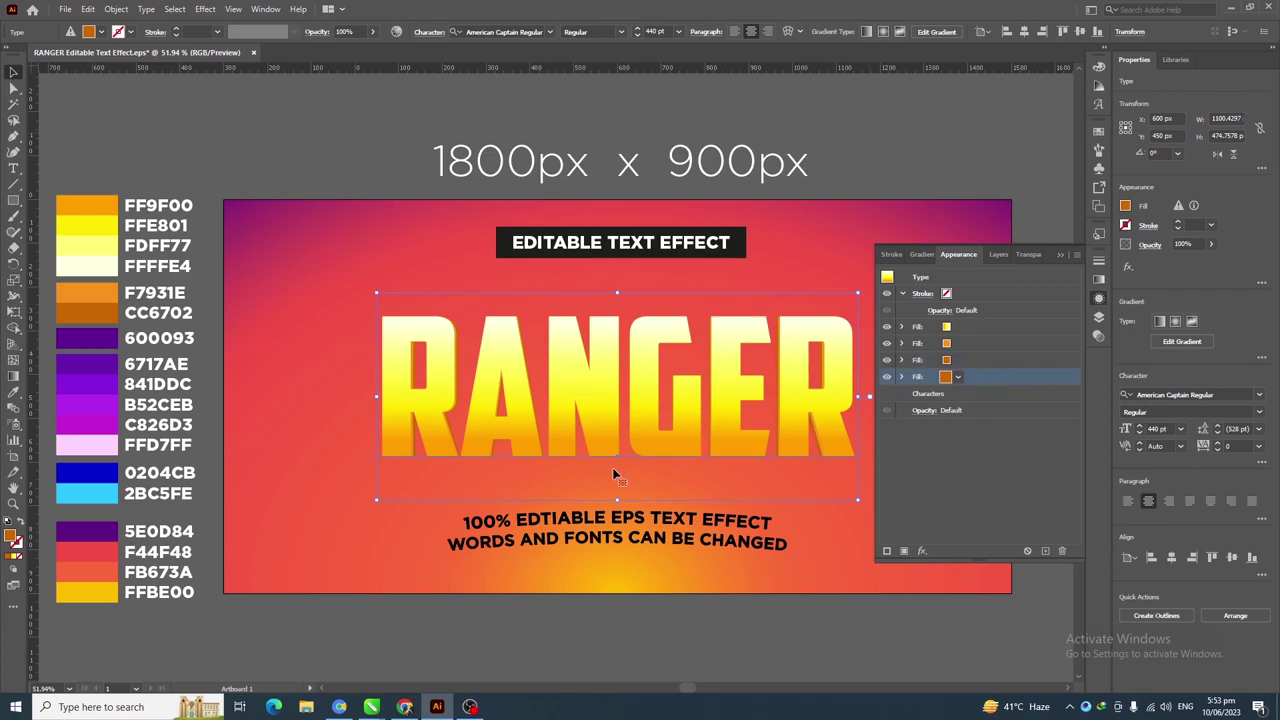
click(14, 392)
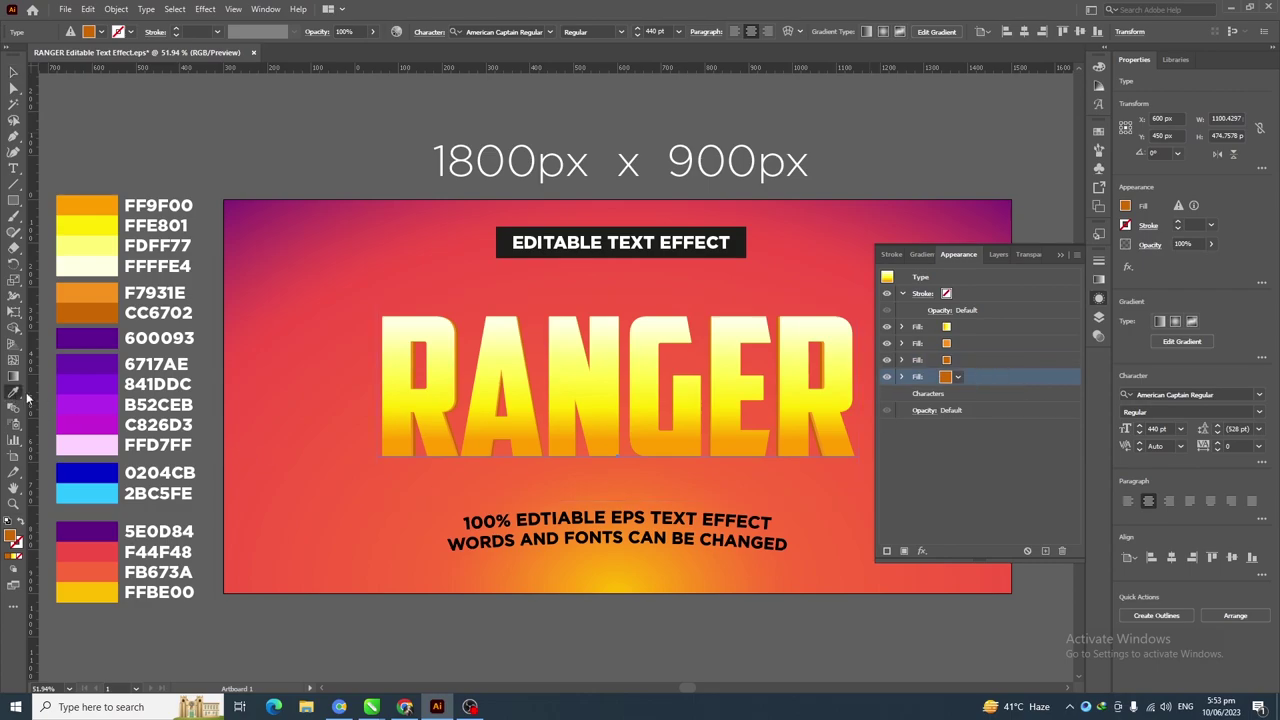
click(104, 341)
key(v)
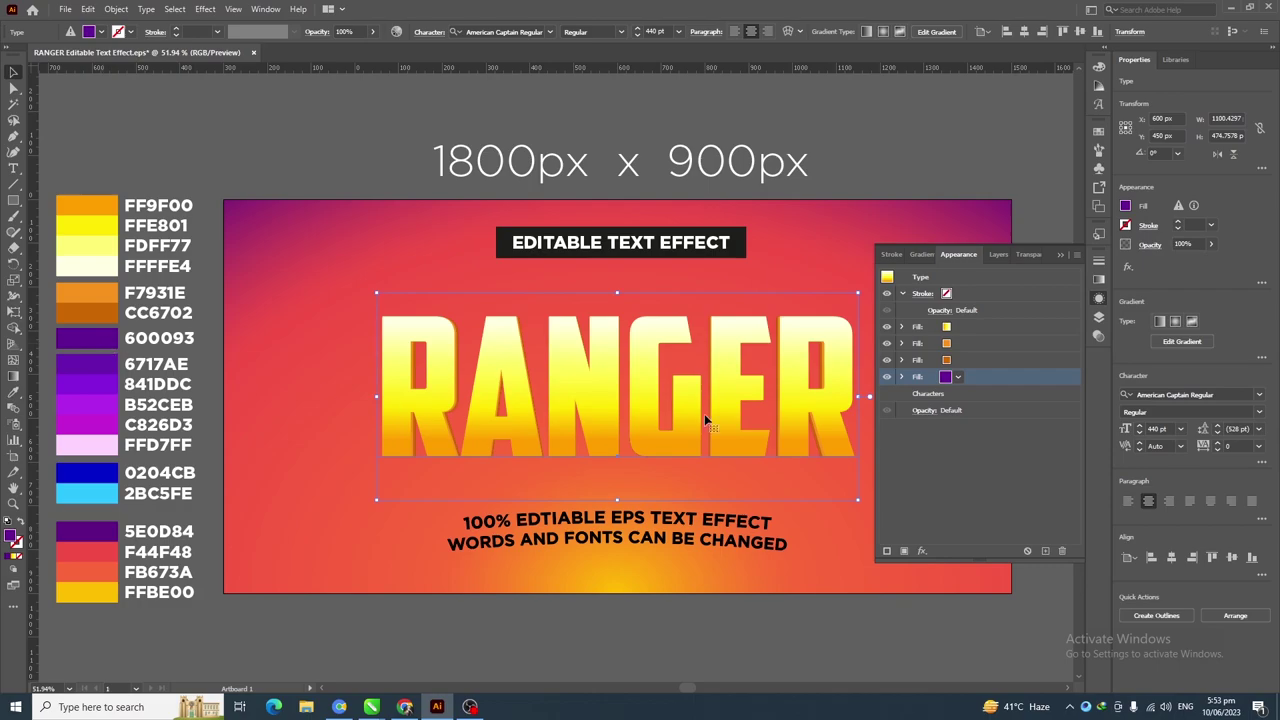
Raise the purple fill's Transform effect to 18 copies
click(903, 377)
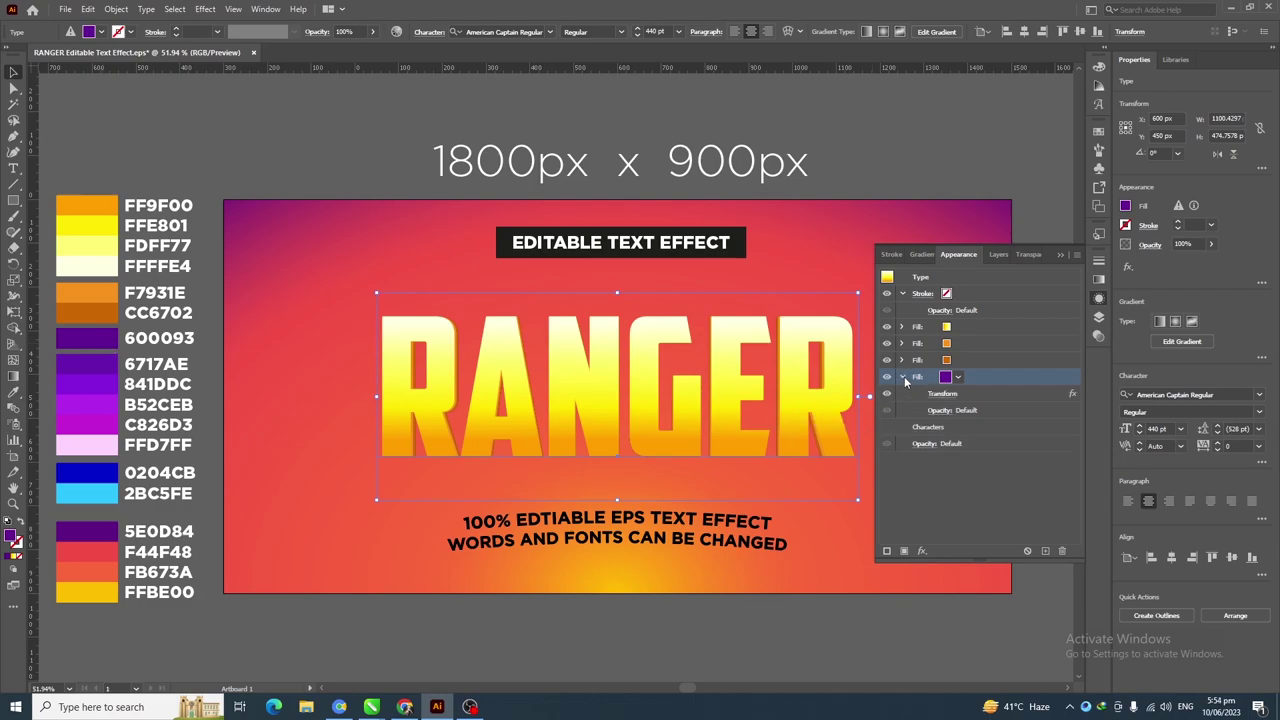
click(942, 393)
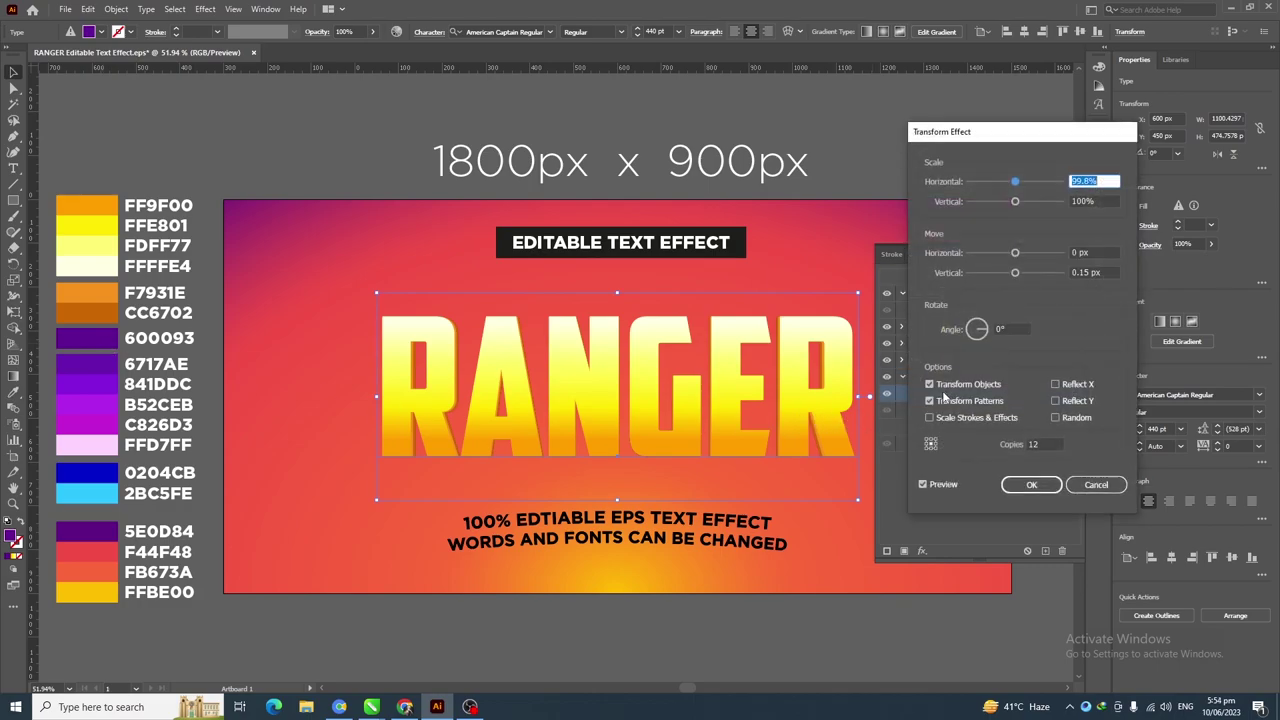
drag(1046, 444, 1010, 457)
text(18)
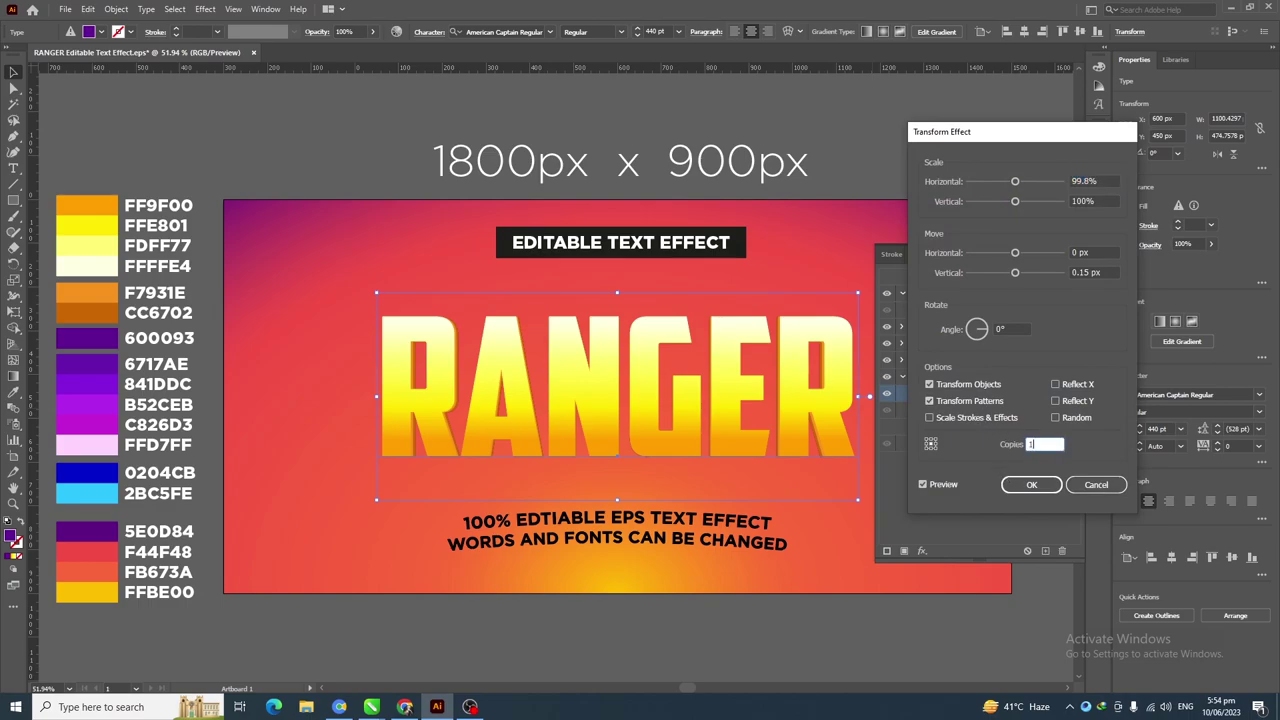
key(Tab)
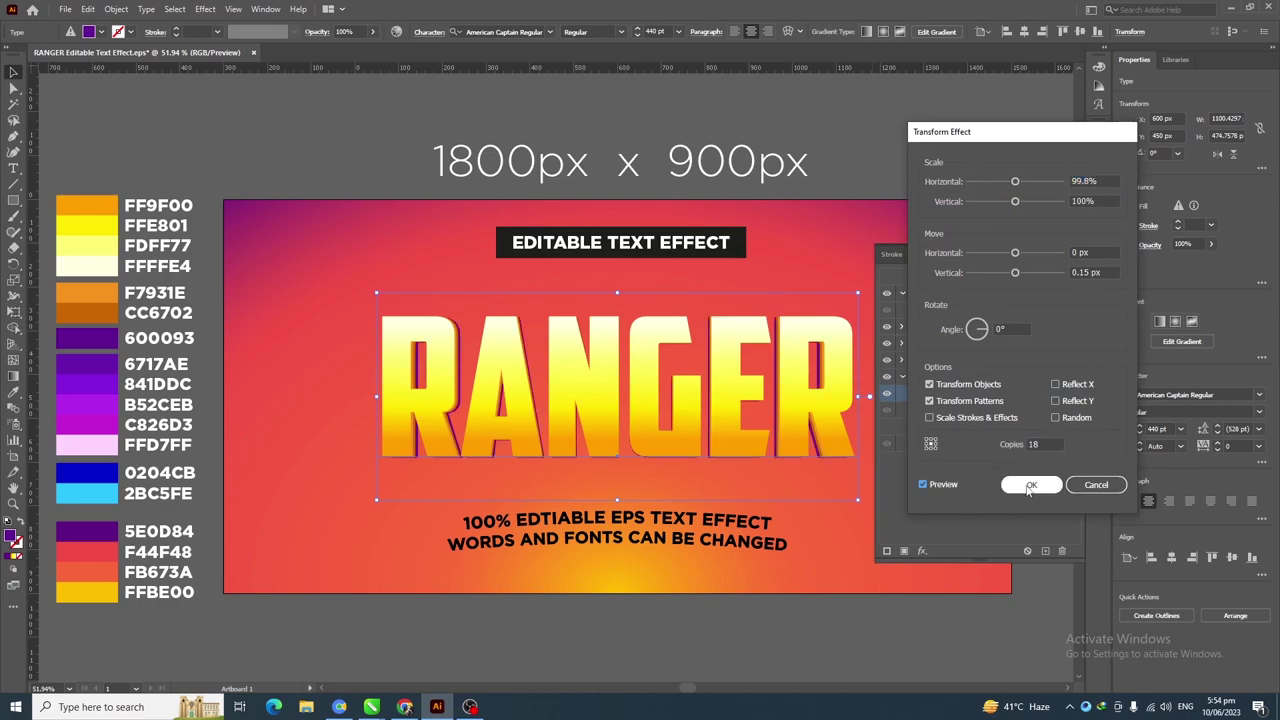
click(1030, 486)
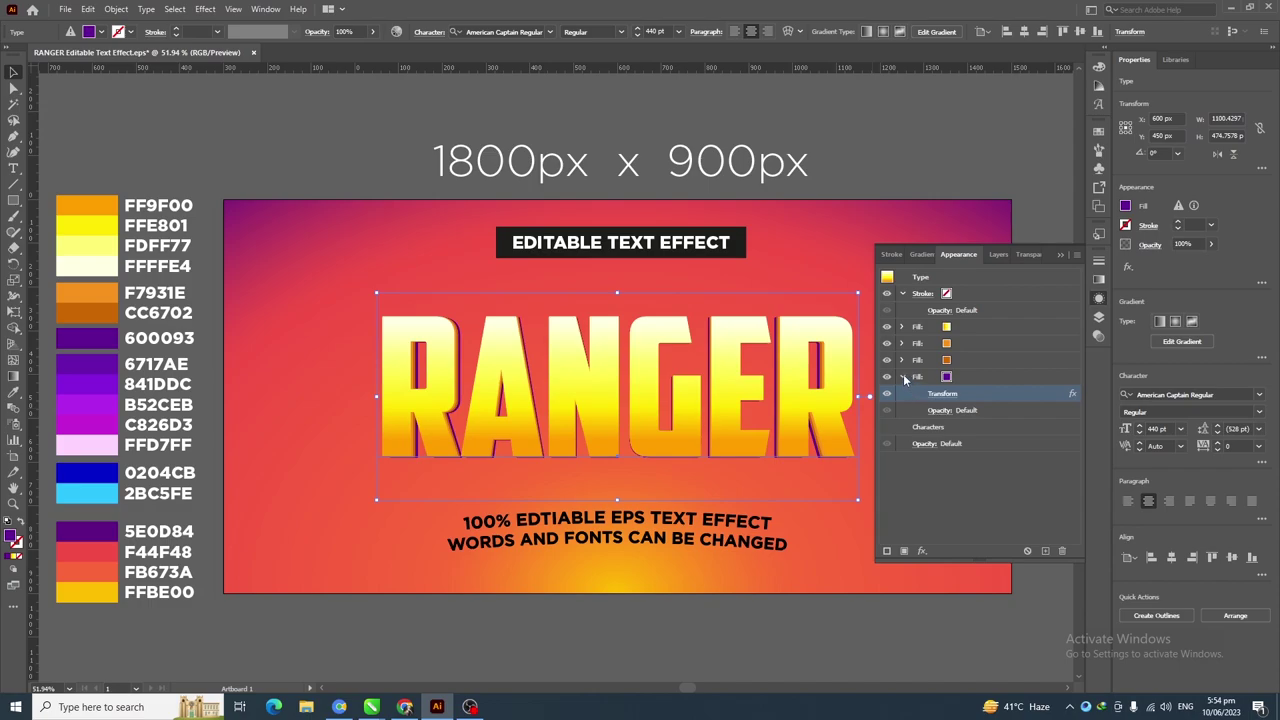
click(989, 379)
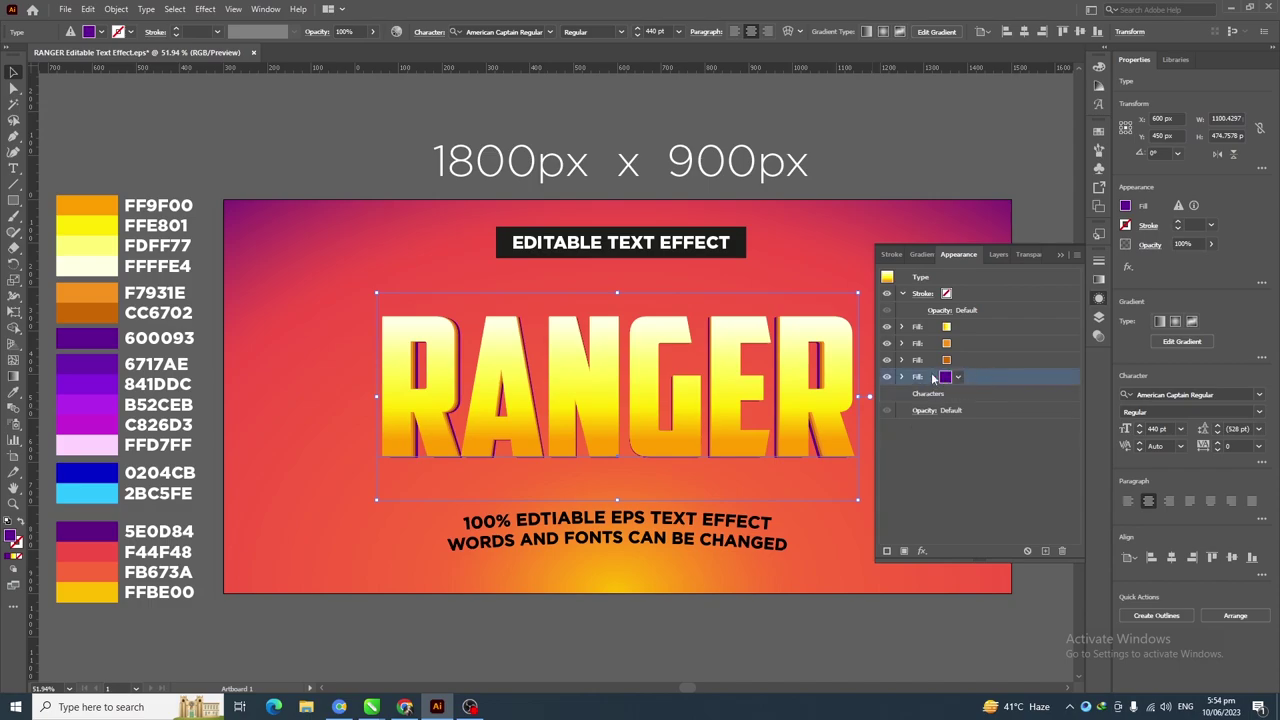
Duplicate the purple fill and give the lower copy a 14 px Offset Path with round joins
click(1046, 551)
click(965, 395)
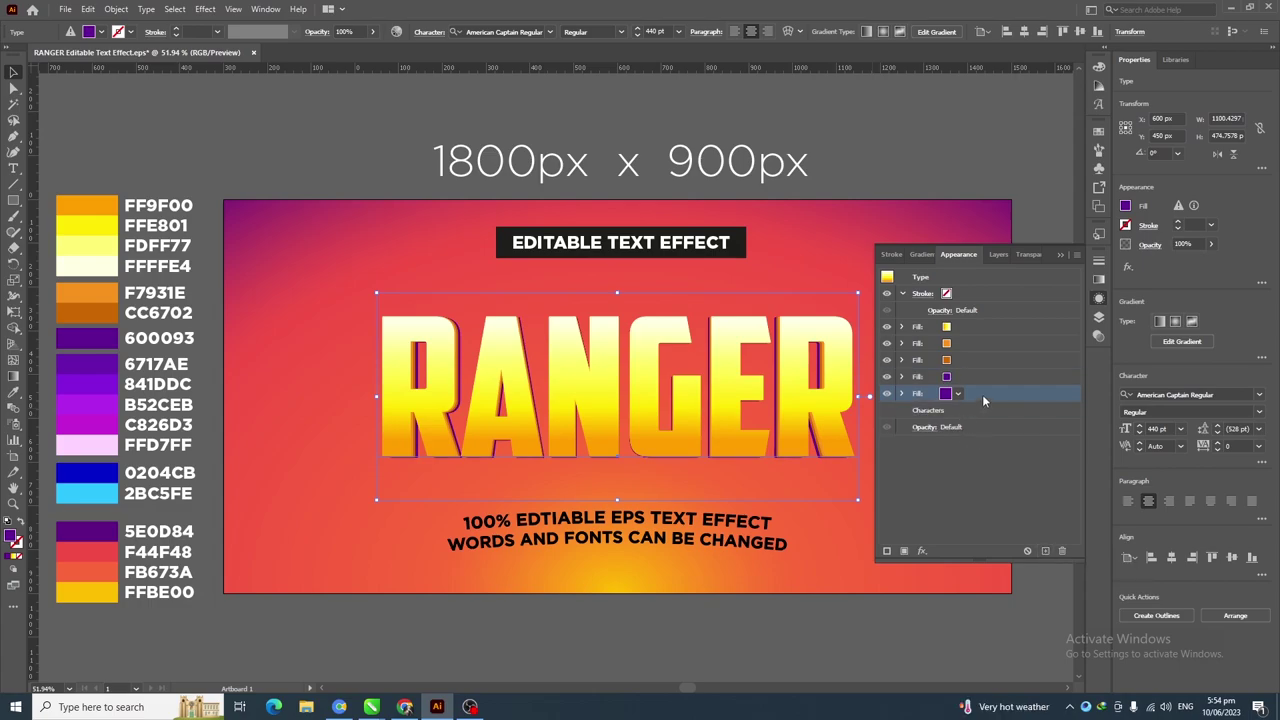
click(922, 551)
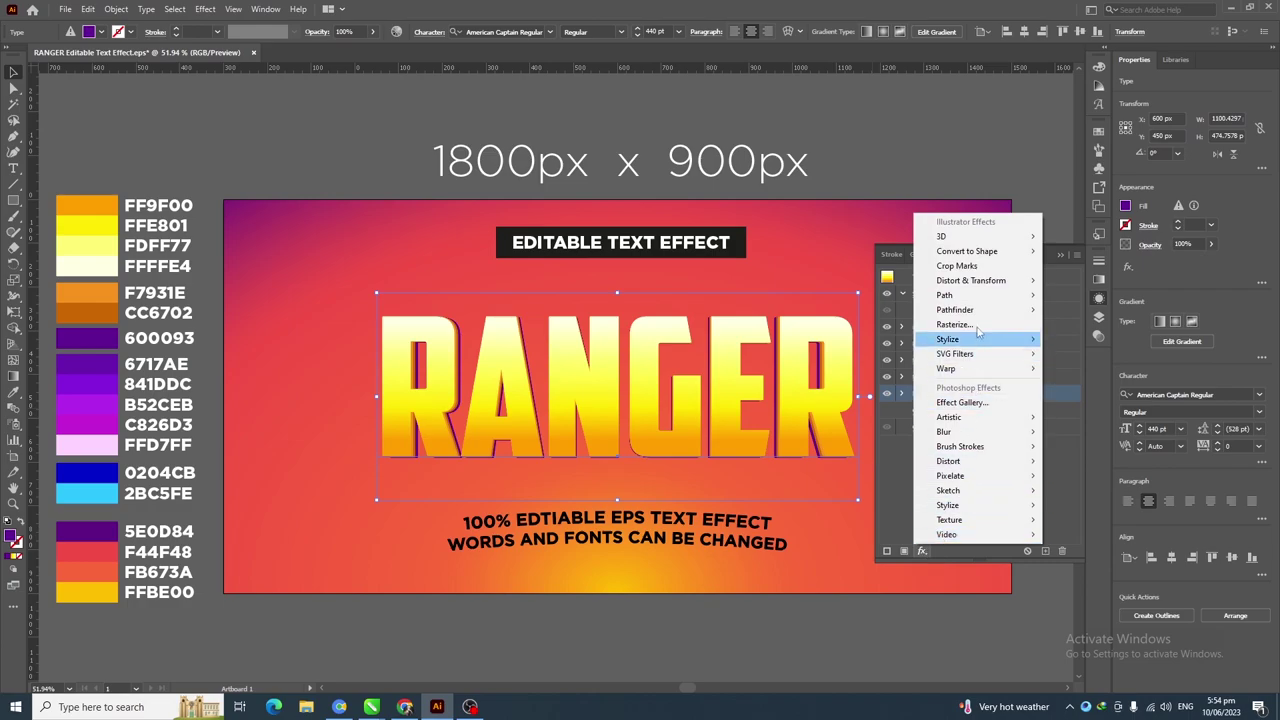
mouse_move(1016, 303)
click(1065, 295)
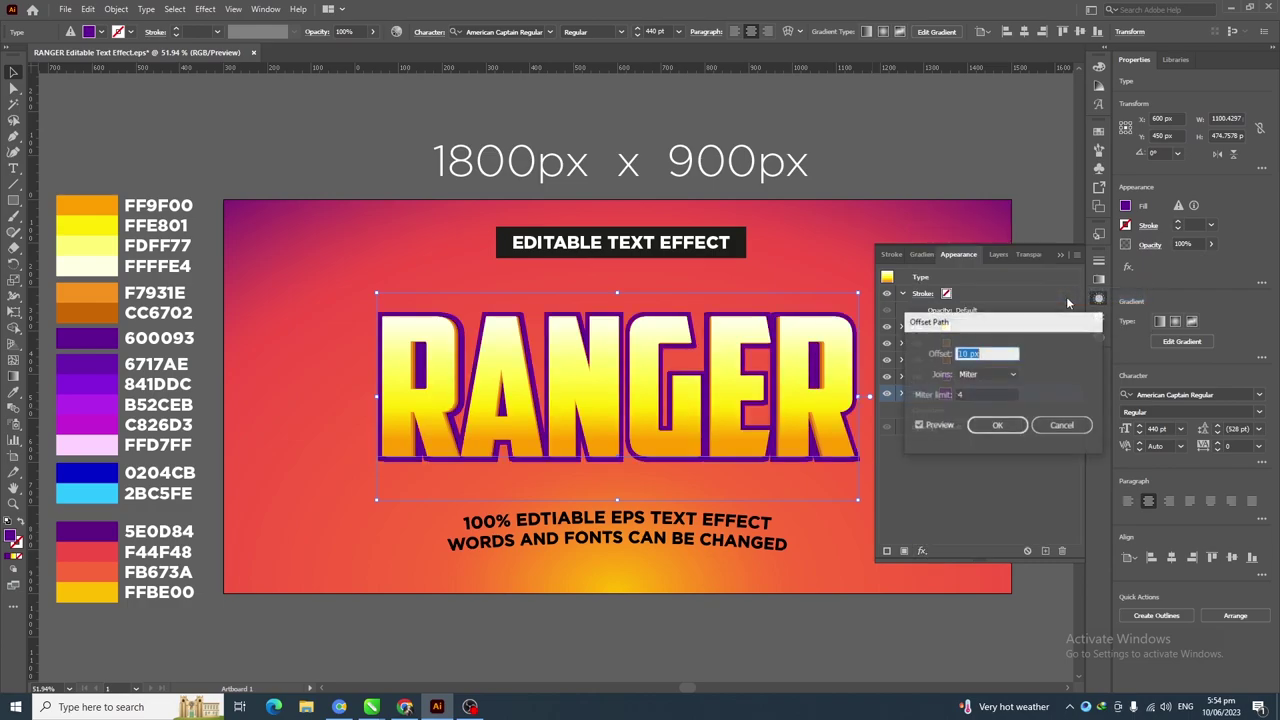
text(14)
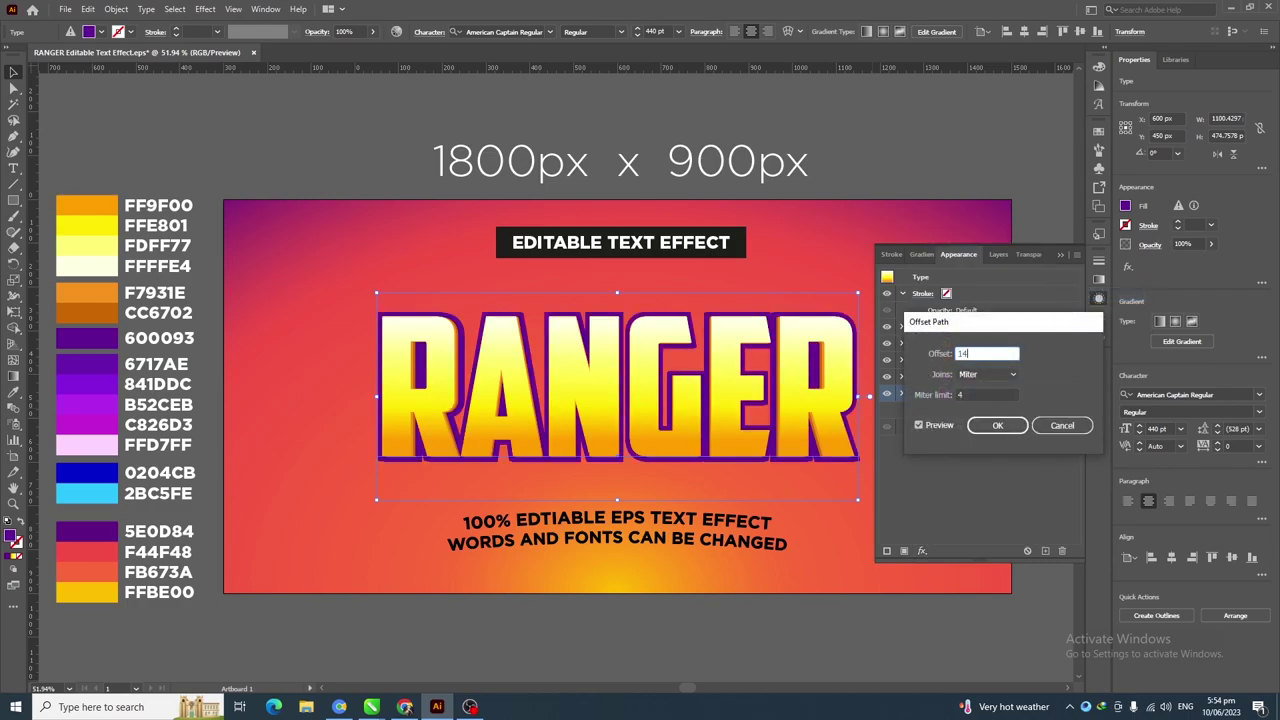
key(Tab)
click(983, 376)
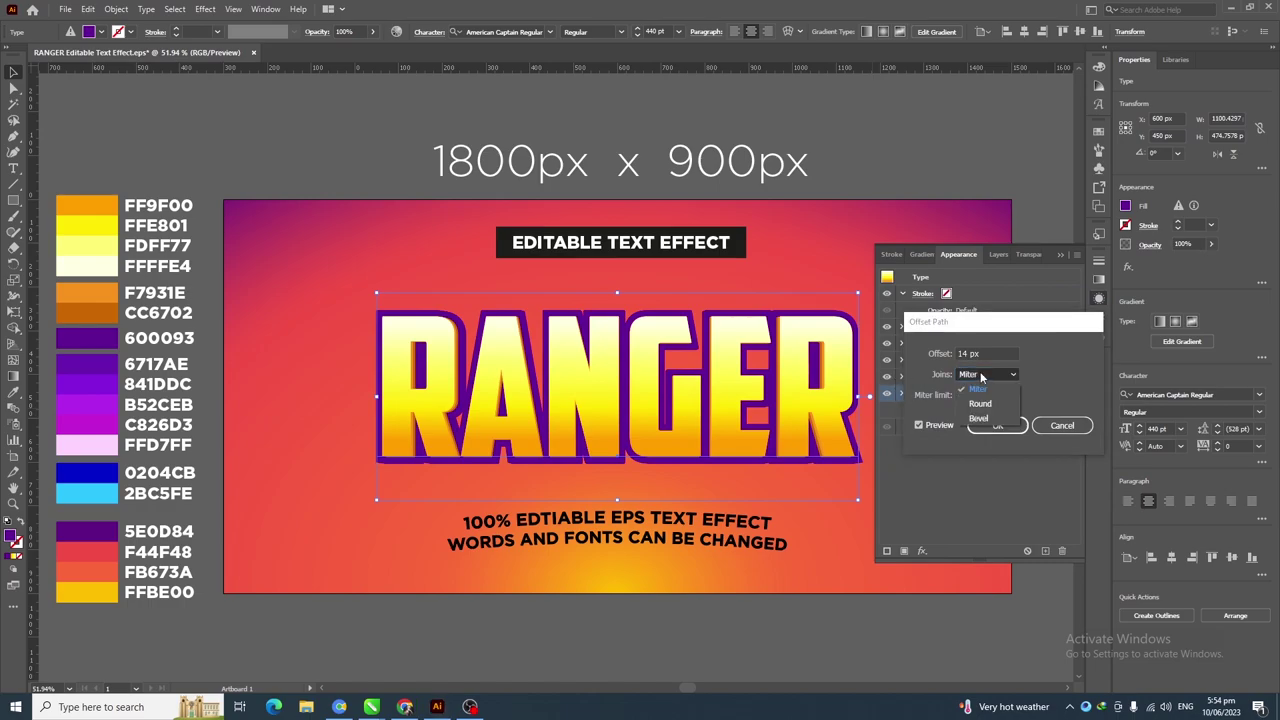
click(975, 405)
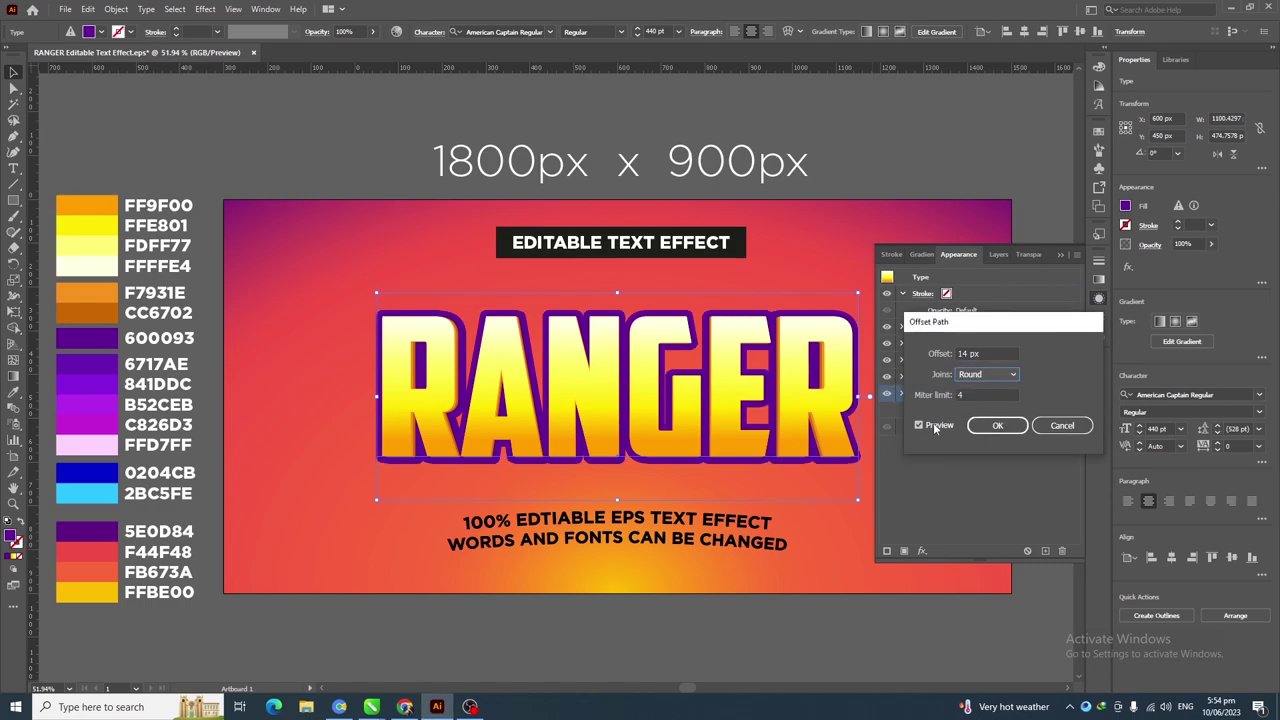
click(997, 426)
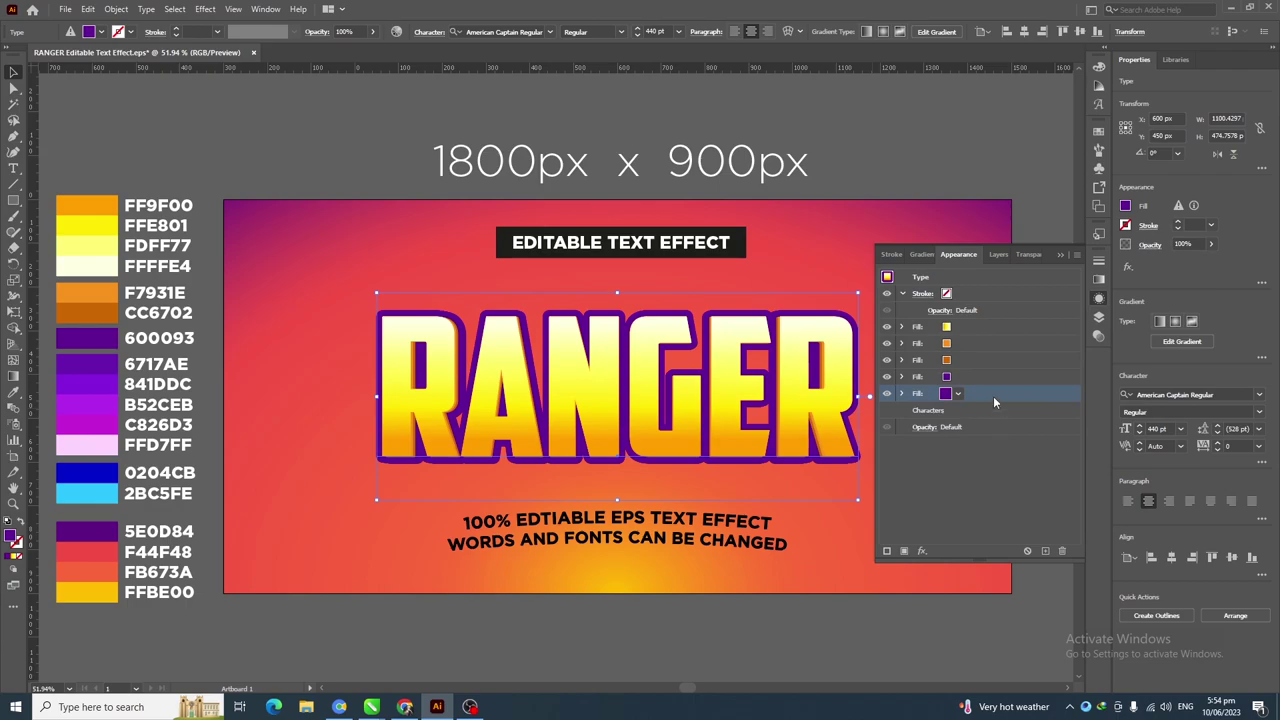
Fill RANGER's outline with a black-to-white gradient running vertically at 90°
click(1099, 280)
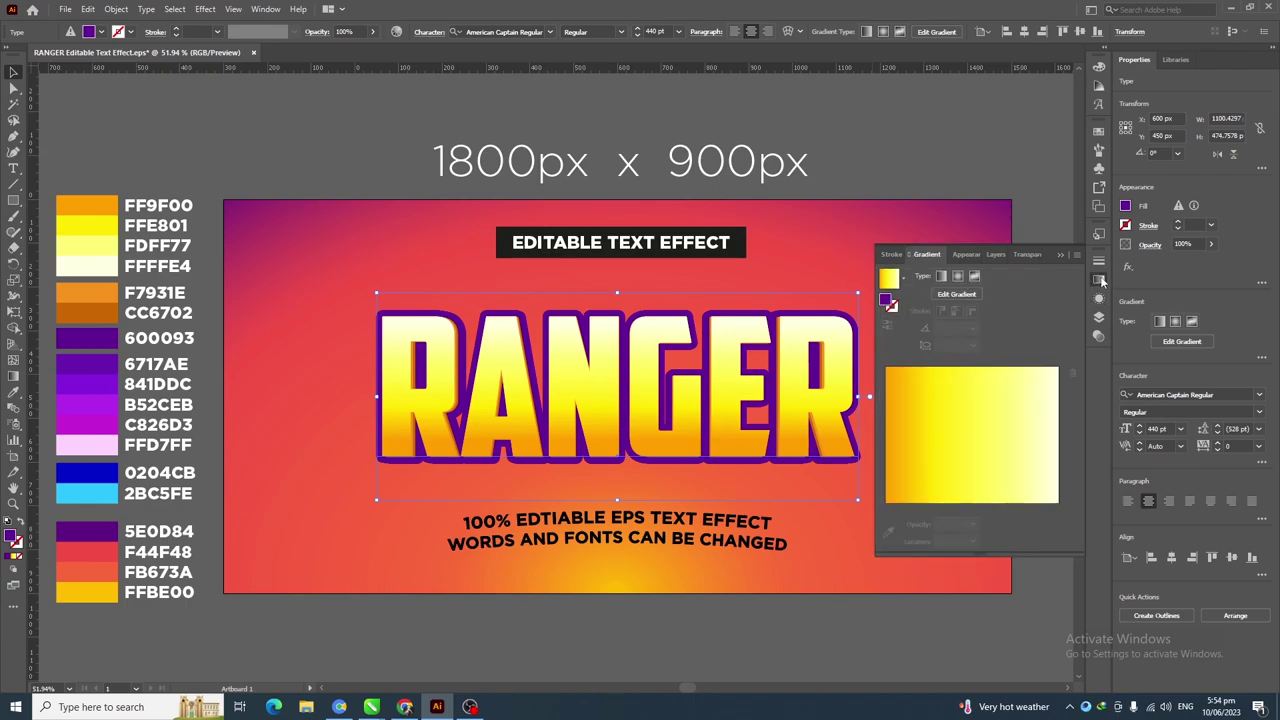
click(903, 279)
click(888, 318)
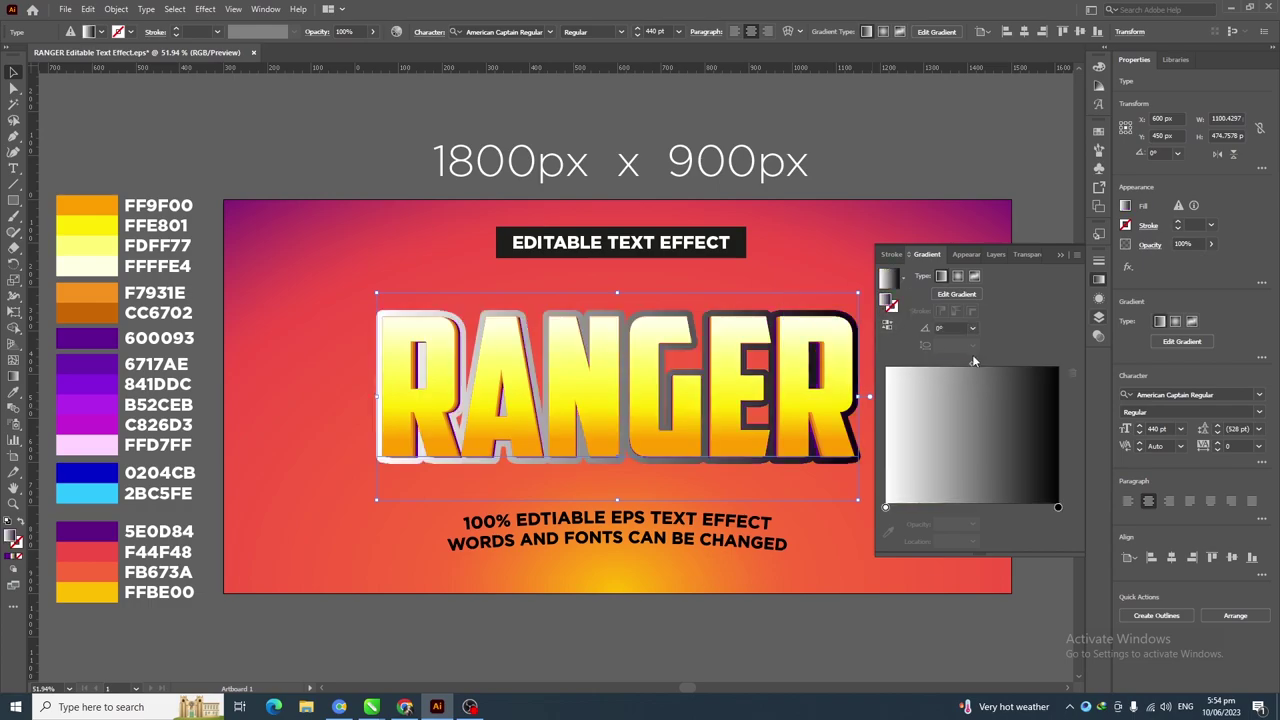
click(974, 329)
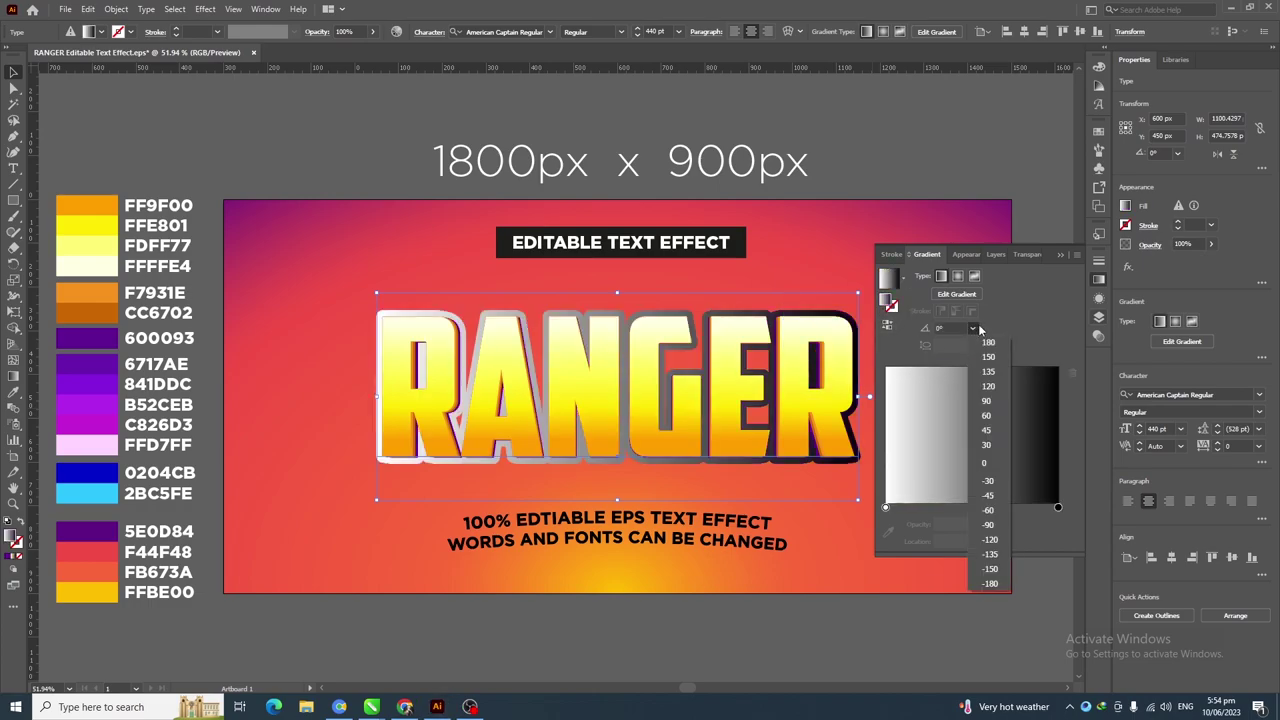
click(986, 400)
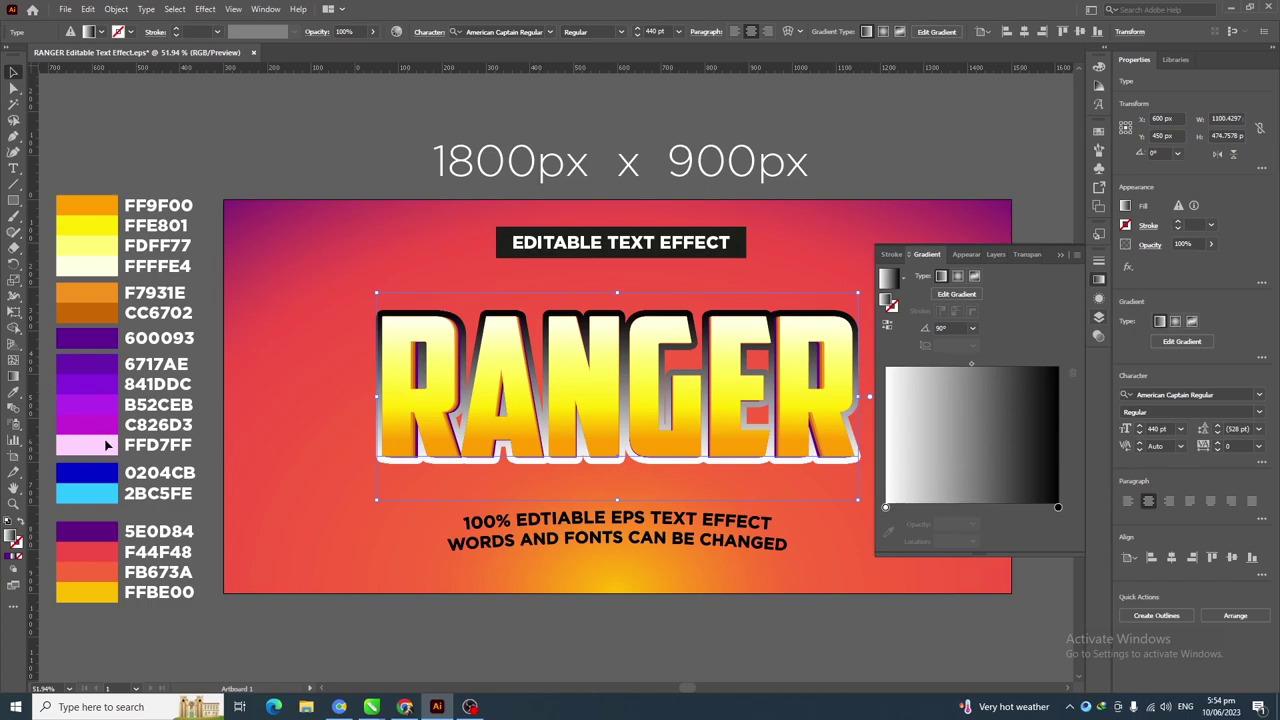
Colour the gradient stops pink FFD7FF and magenta C826D3
click(1060, 511)
click(887, 532)
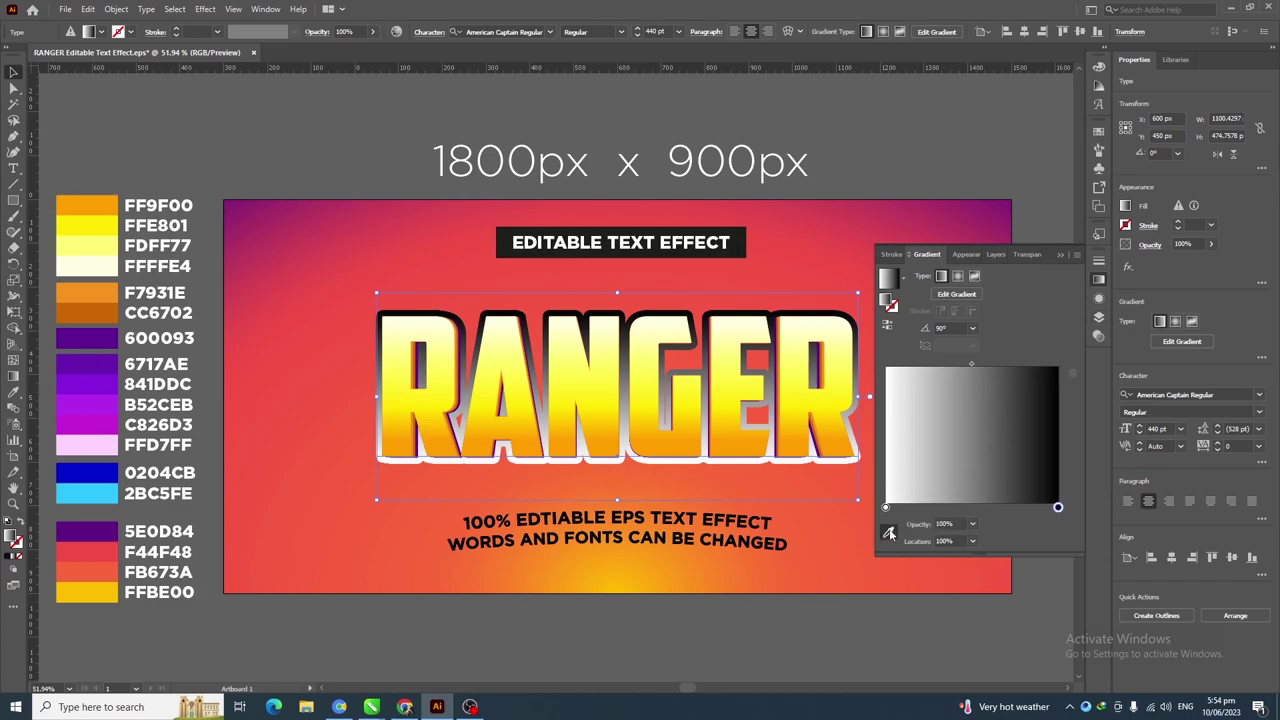
click(113, 445)
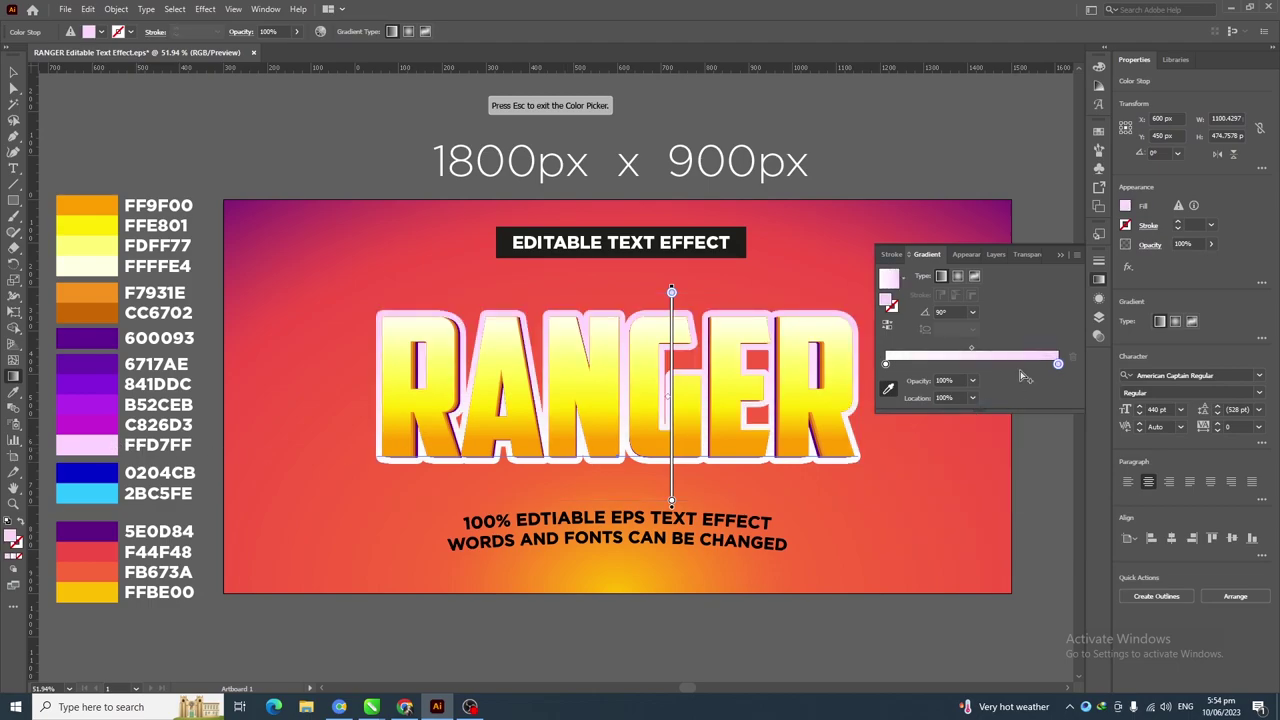
click(1018, 364)
click(97, 422)
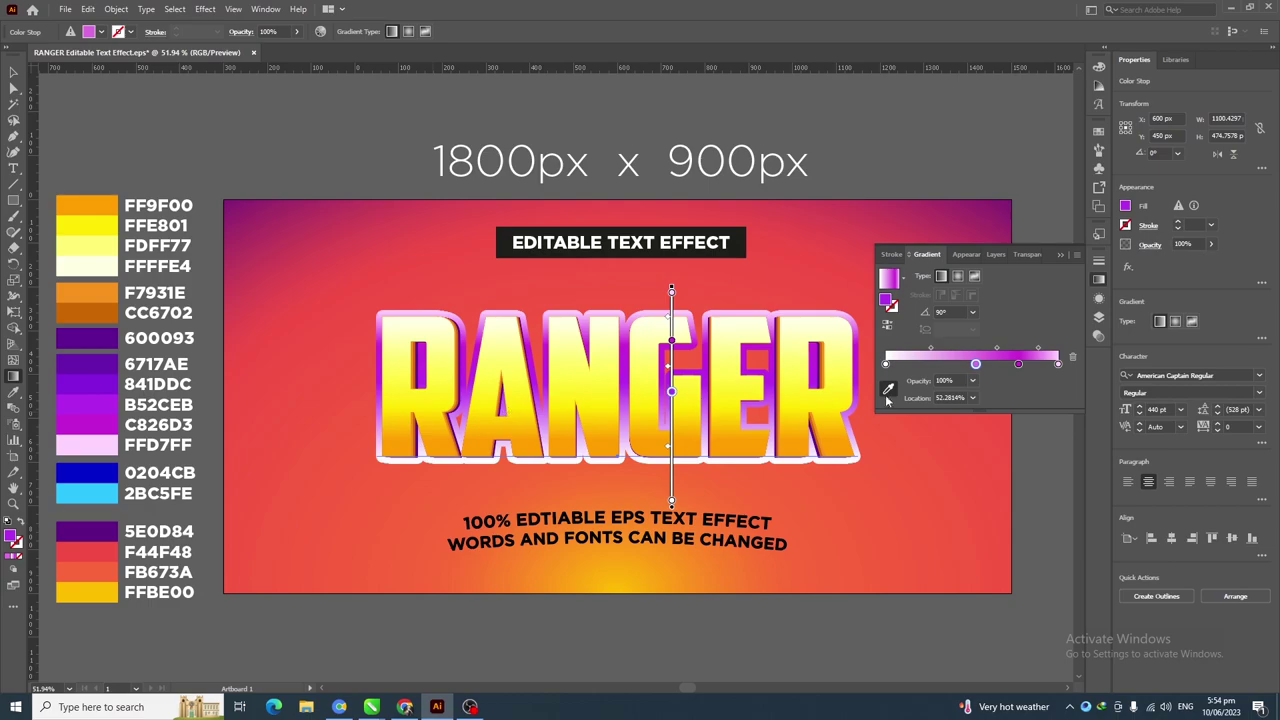
Add a purple 841DDC stop and colour the starting stop 6717AE
click(671, 456)
click(100, 384)
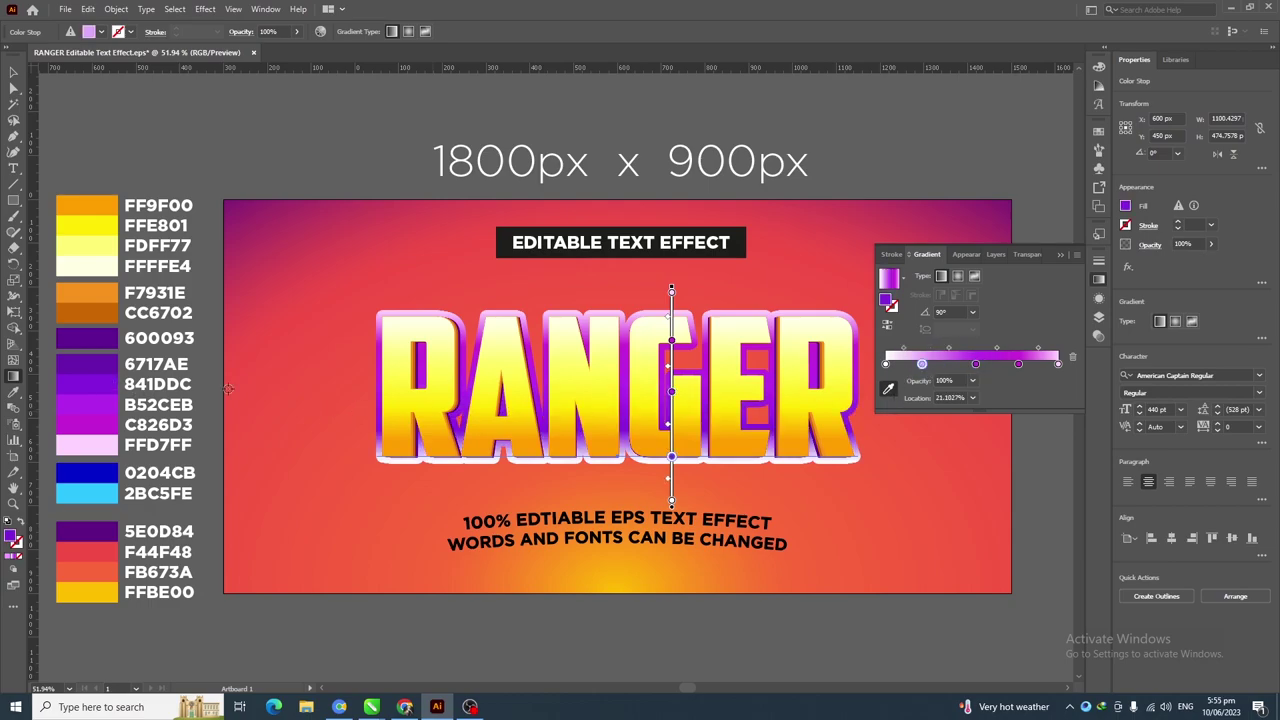
click(886, 364)
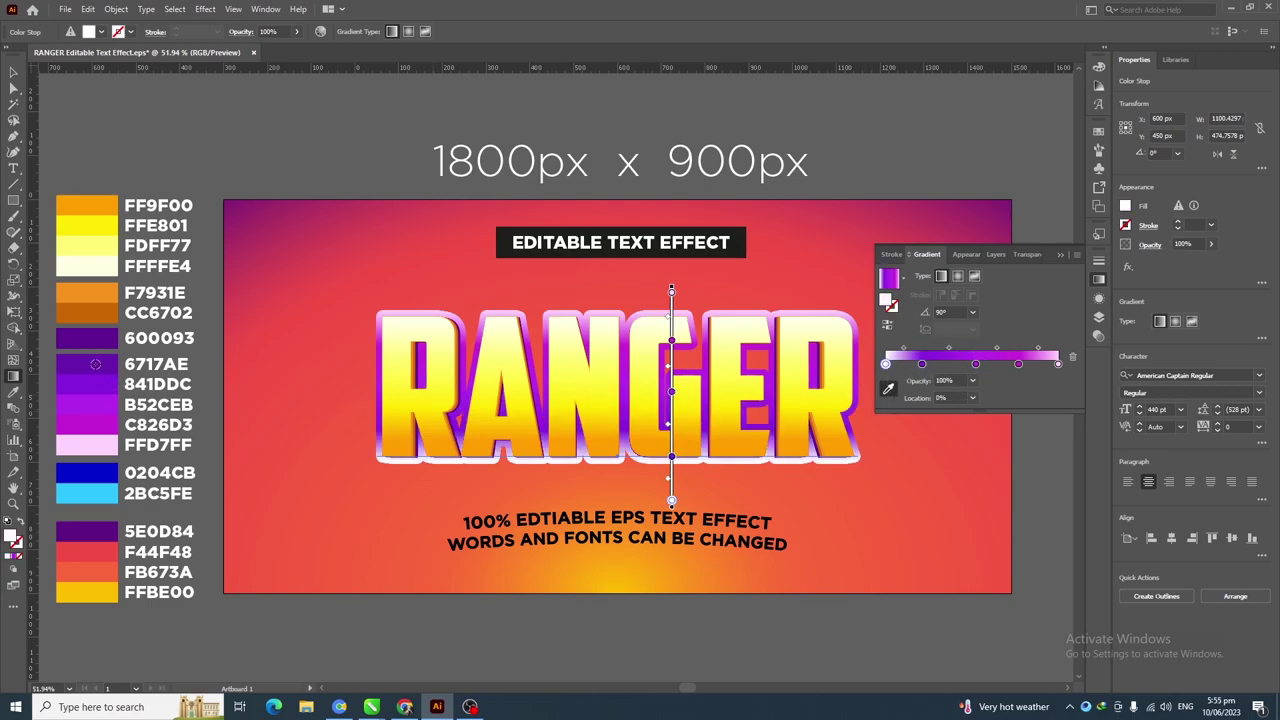
click(95, 364)
Undo the last change and shift the outline gradient slightly upward on RANGER
key(ctrl+z)
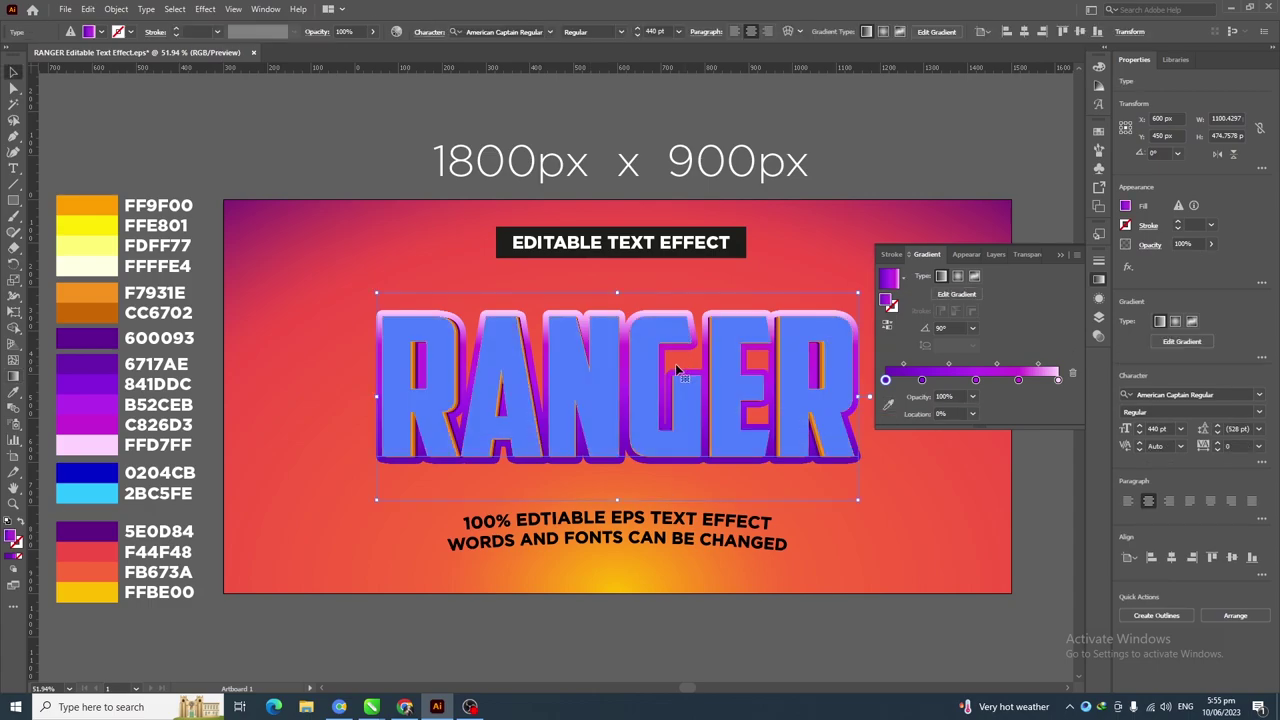
drag(672, 362, 672, 338)
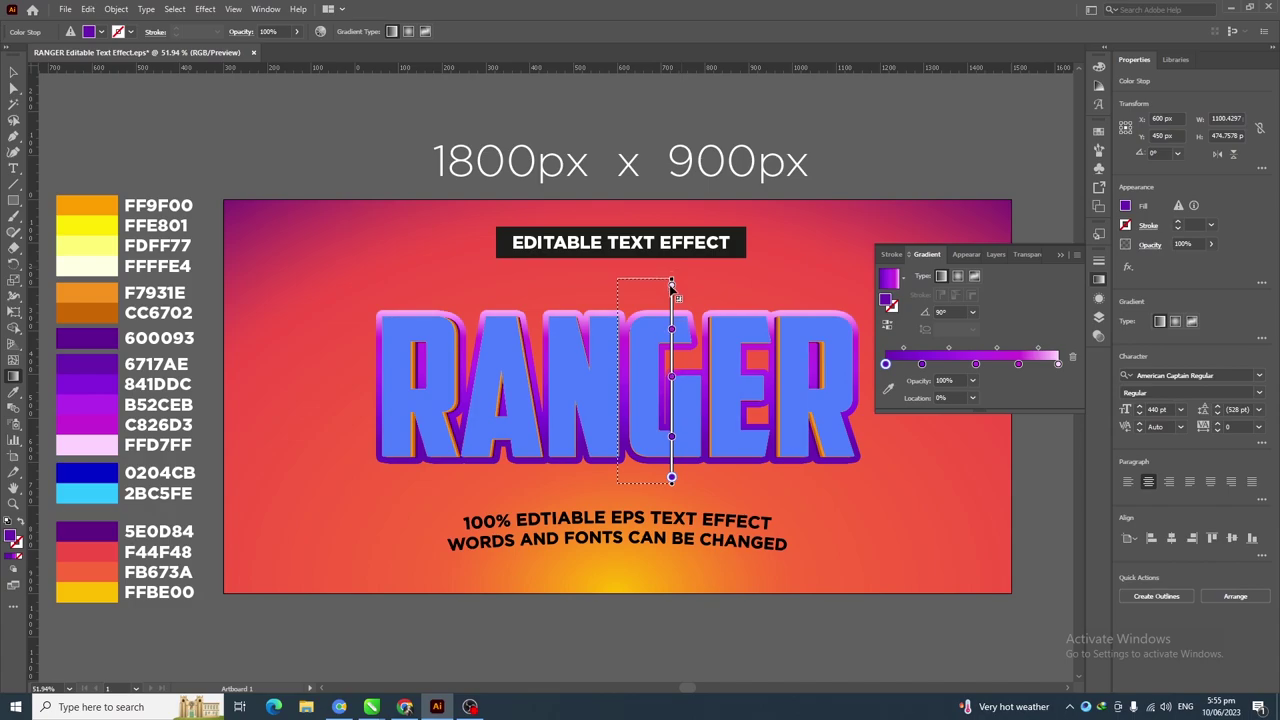
key(v)
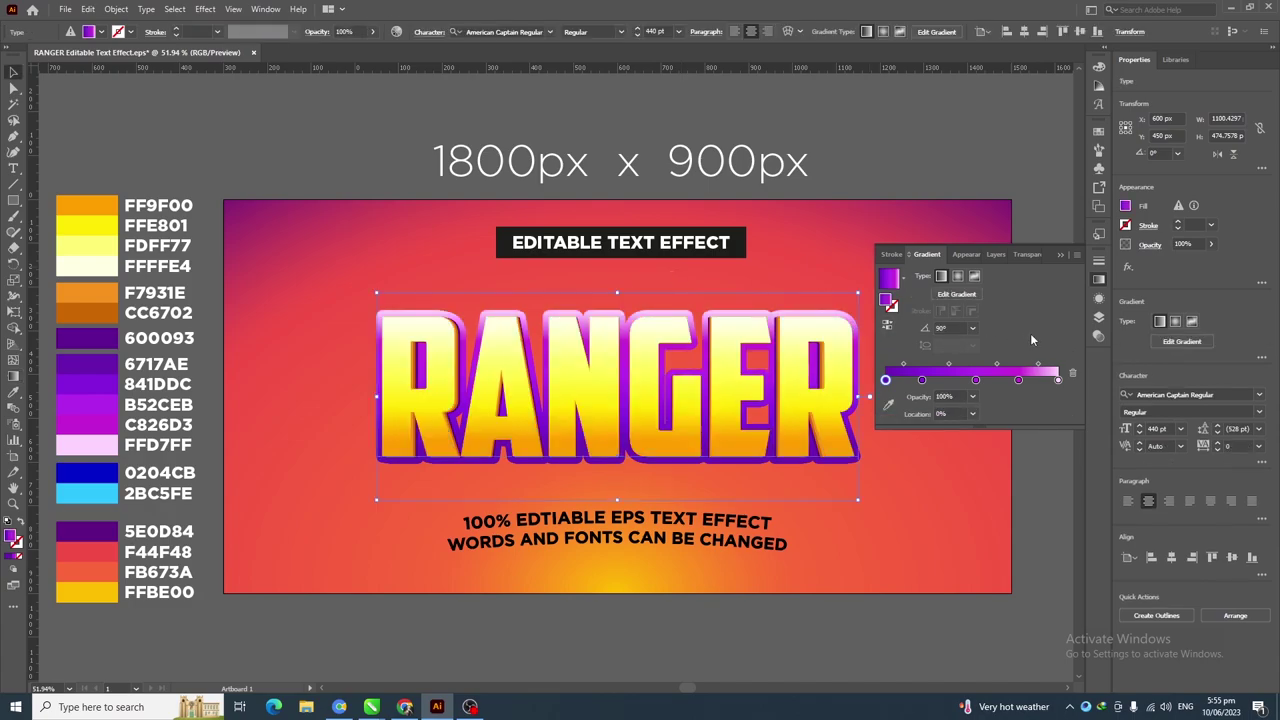
In the last fill's Transform effect, set scale to 98.5% horizontal and 99.5% vertical
click(1097, 310)
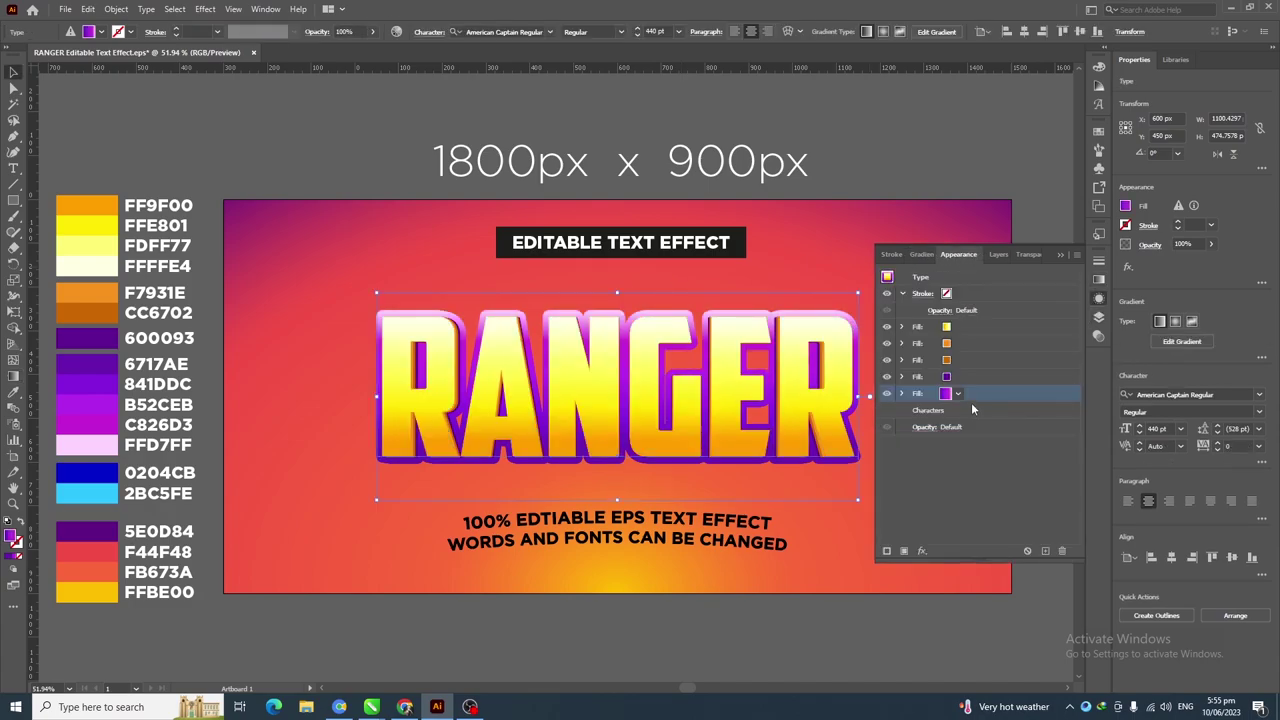
click(903, 394)
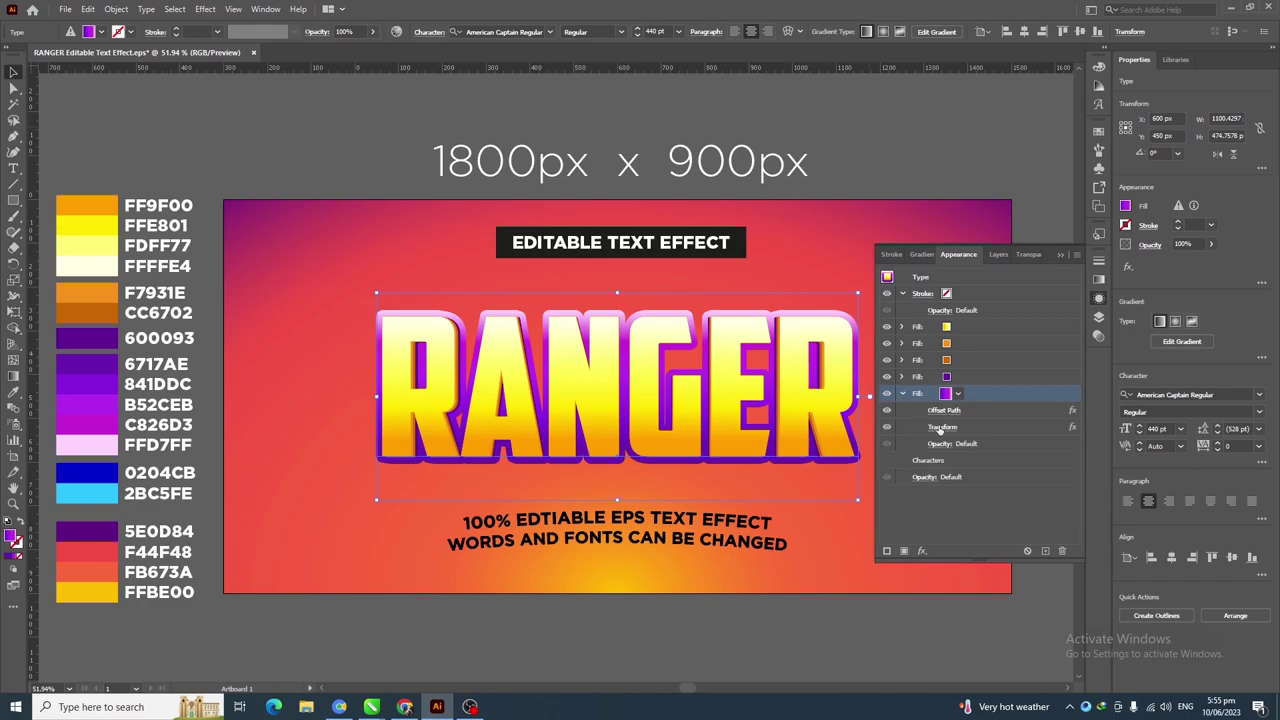
click(941, 427)
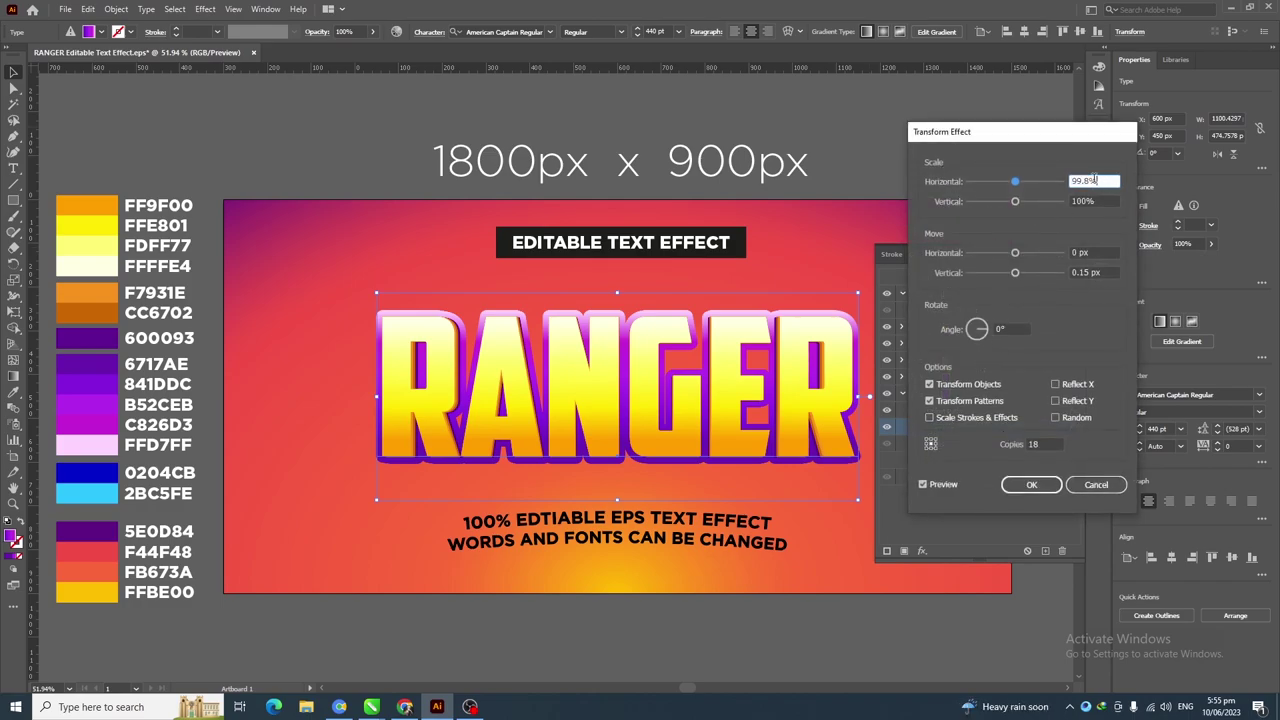
text(98.5)
key(Tab)
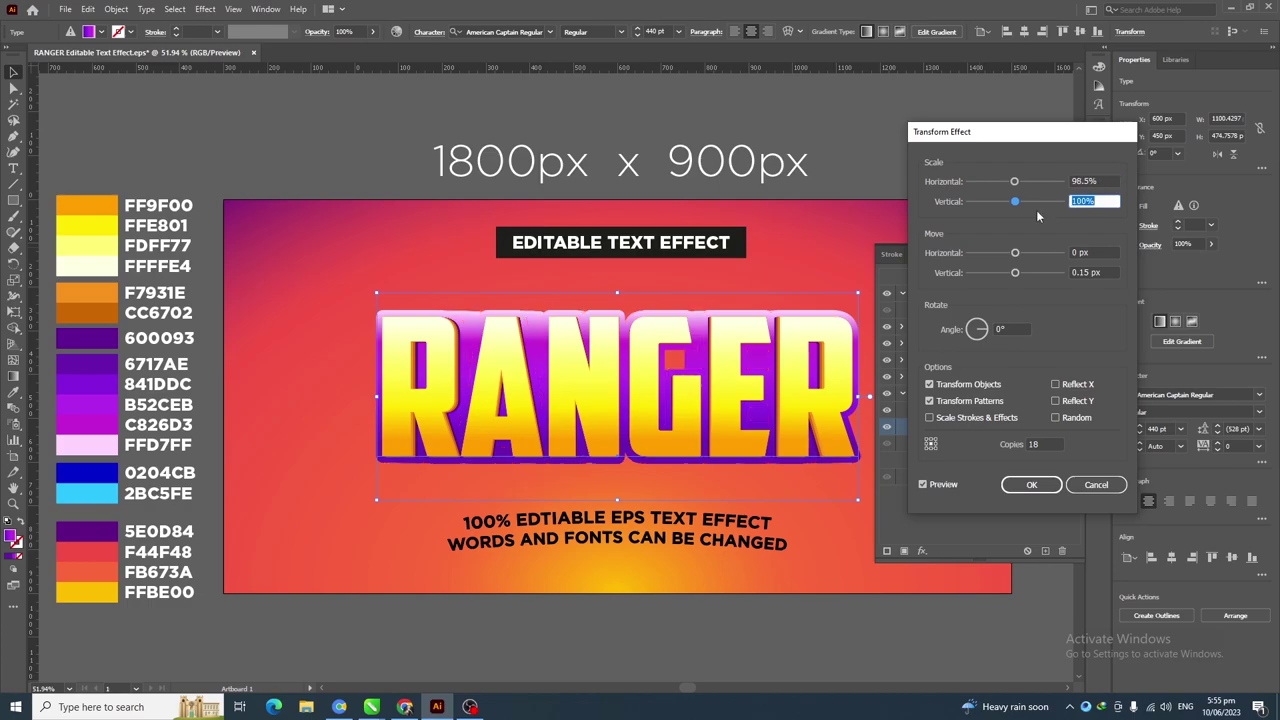
text(99.5)
key(Tab)
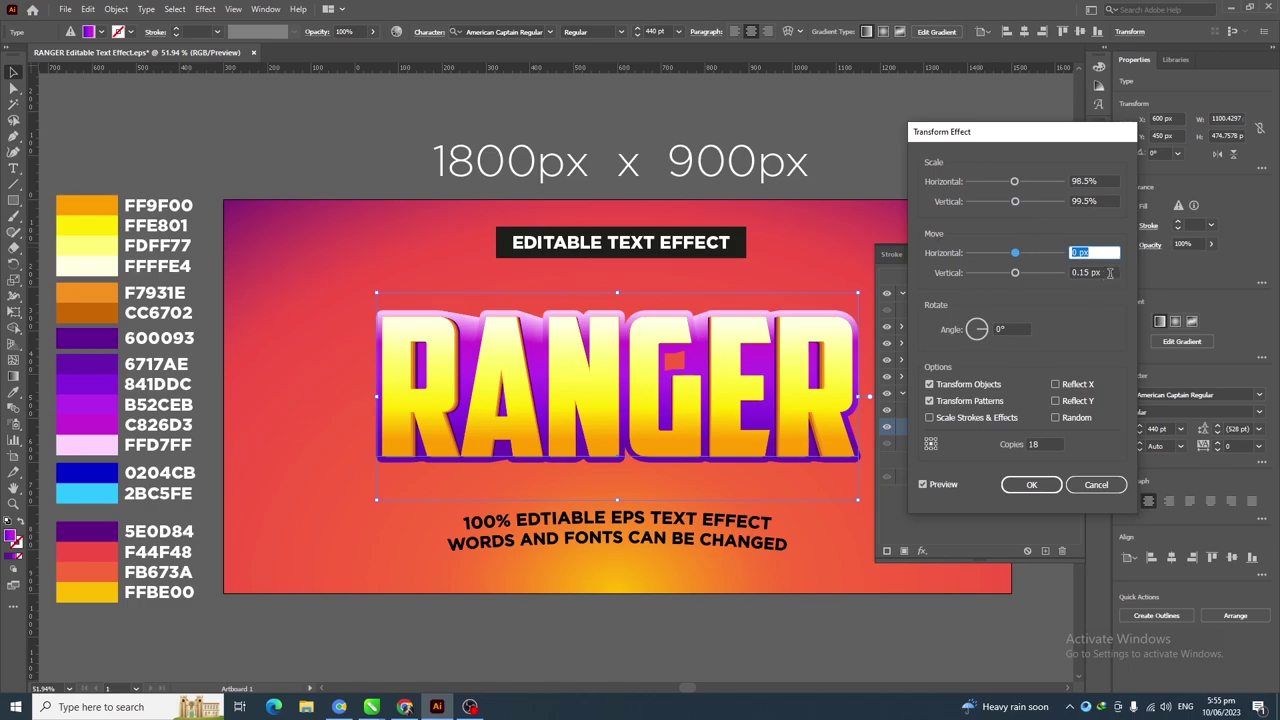
Set the vertical move to 2 px and copies to 0, then apply the effect
drag(1109, 273, 1087, 272)
text(2)
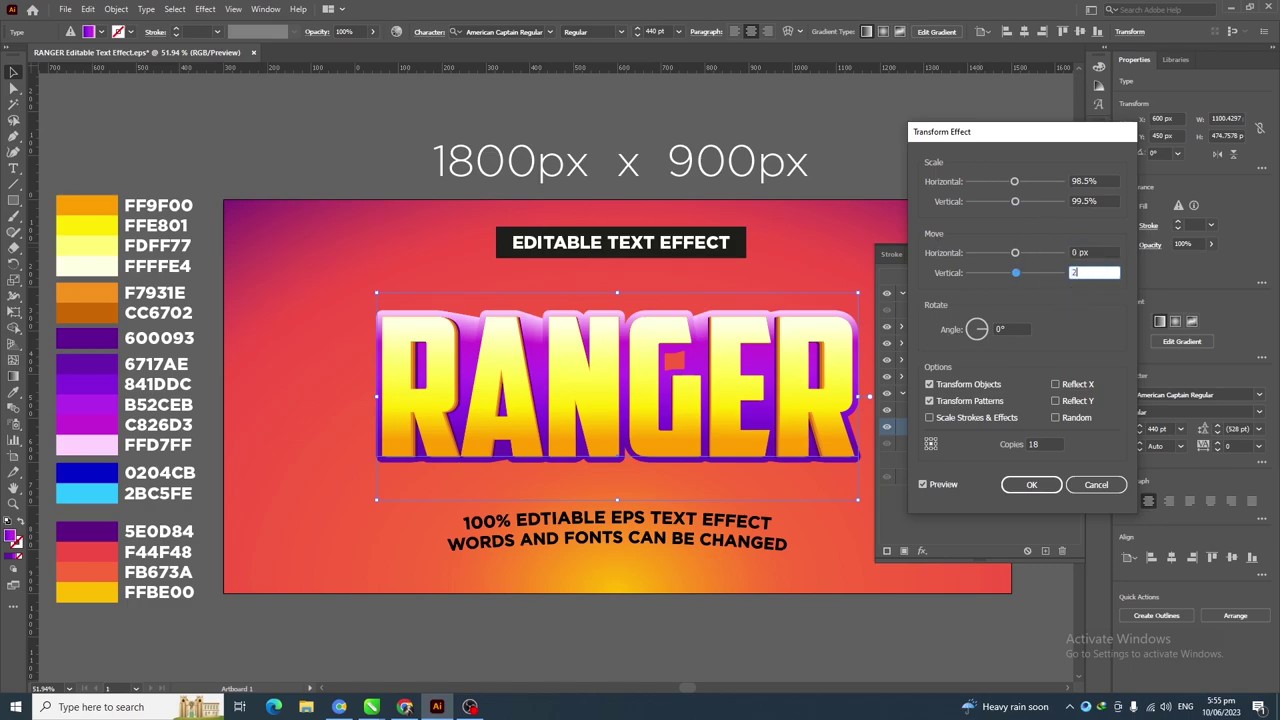
key(Tab)
drag(1046, 444, 1026, 447)
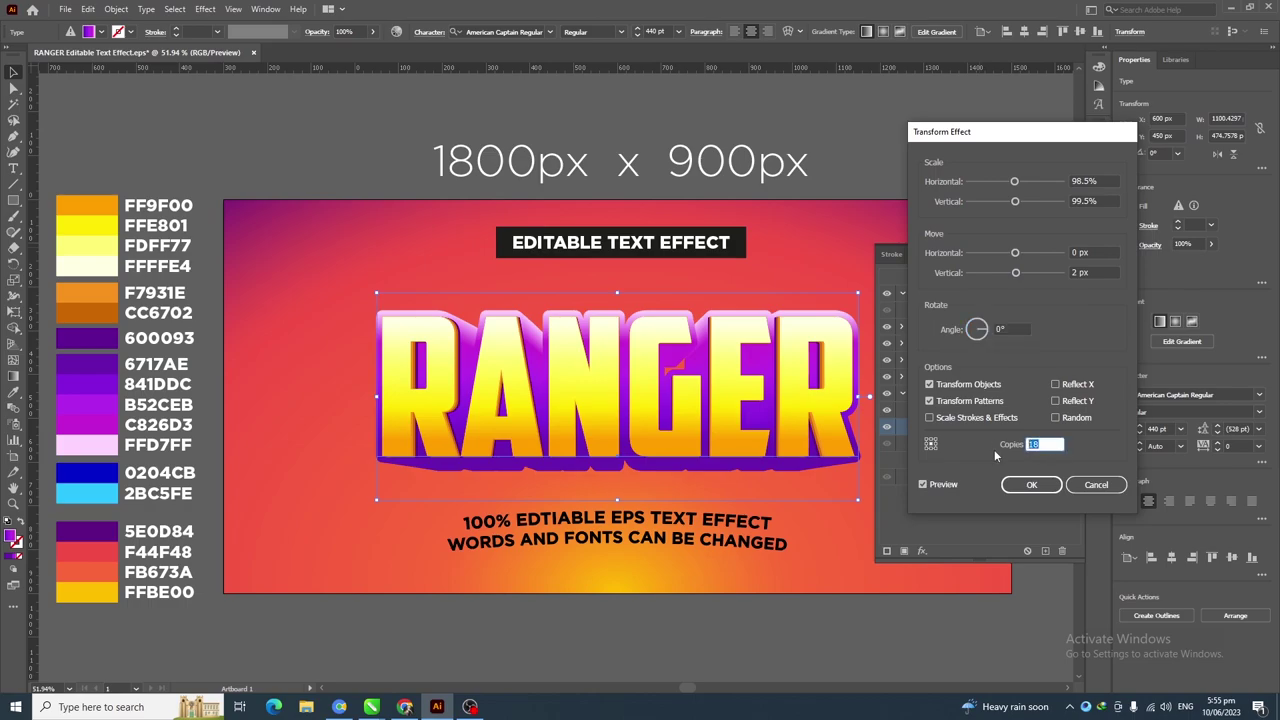
text(0)
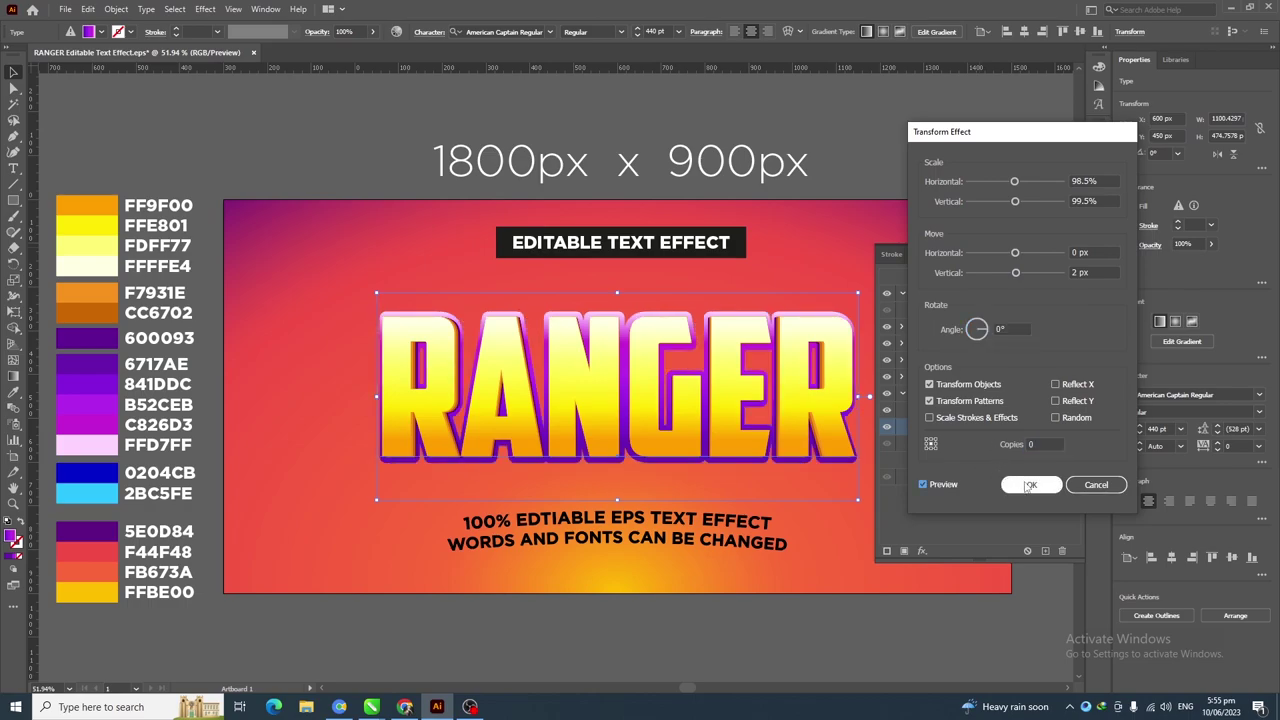
click(1029, 485)
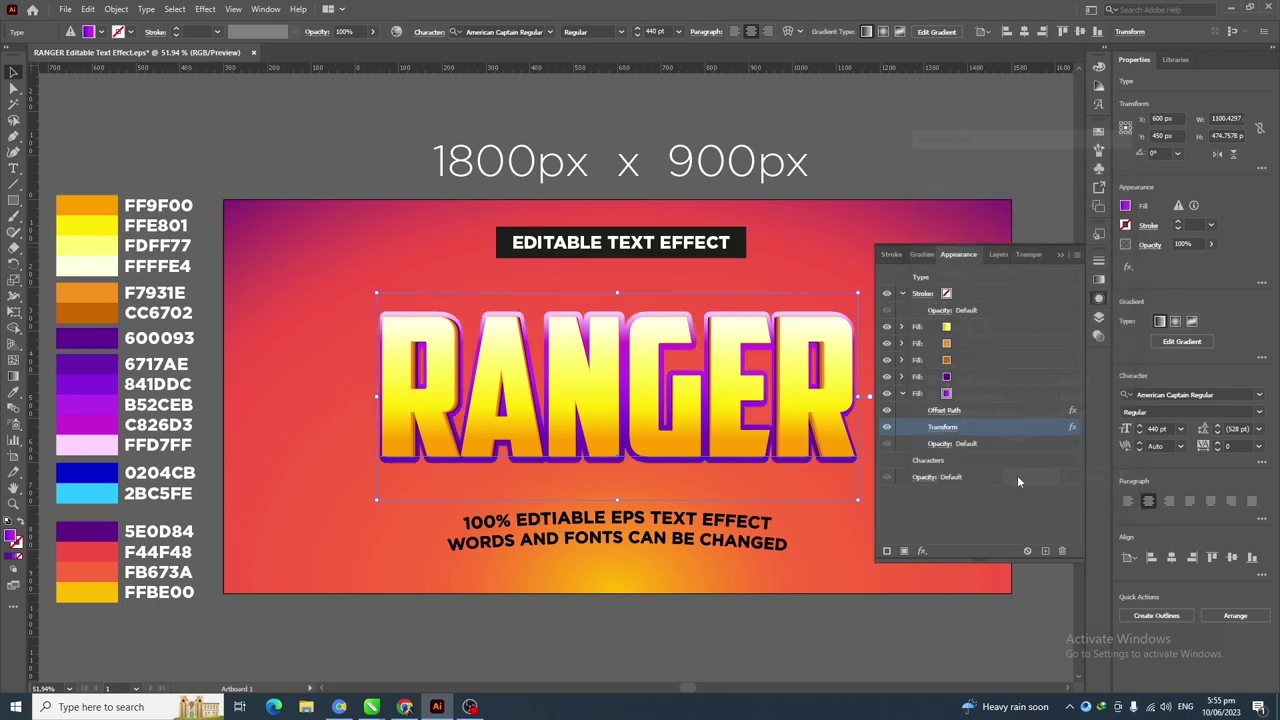
click(968, 396)
Add a pale pink F8E3FC Inner Glow to the last fill: Normal, 30% opacity, 5 px Edge blur
click(901, 393)
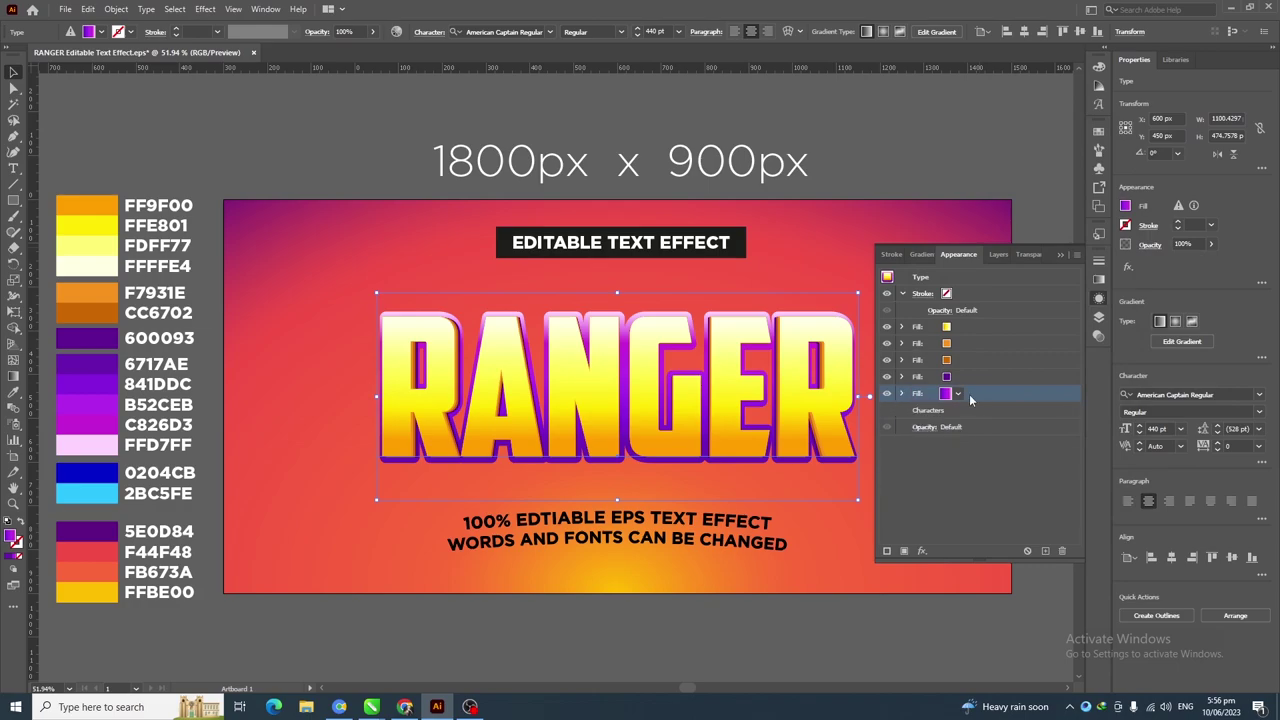
click(923, 552)
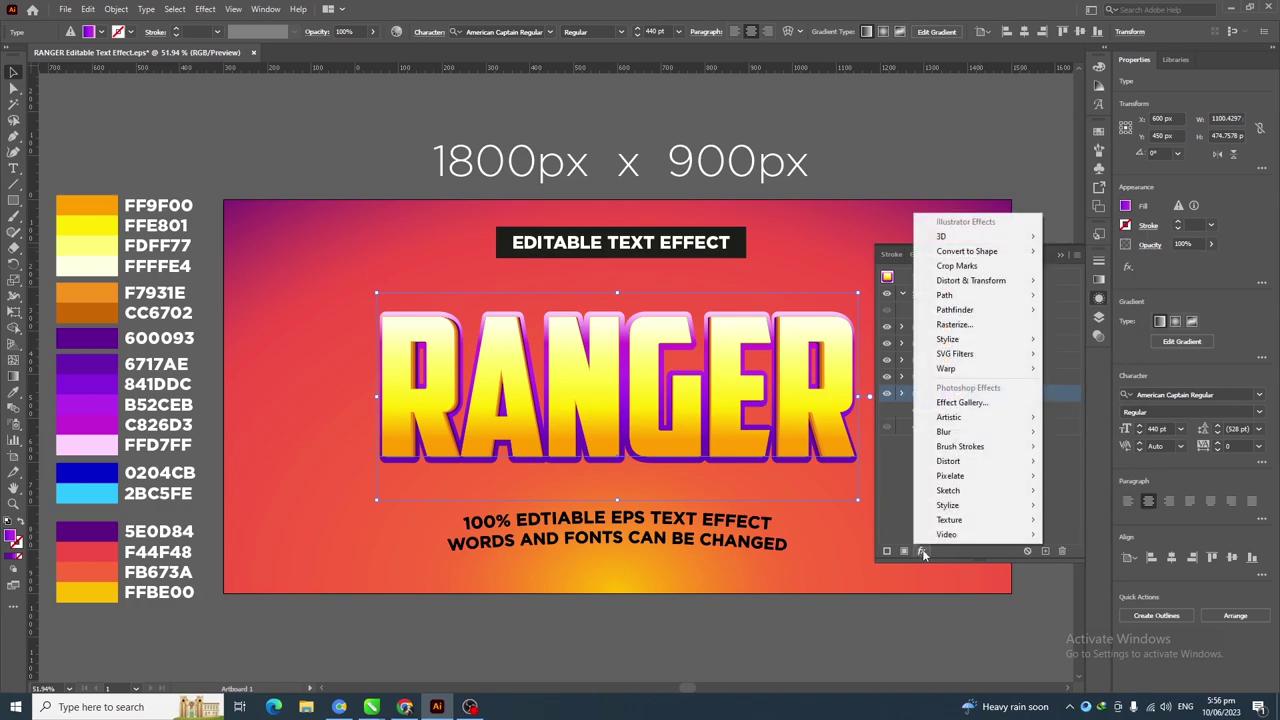
mouse_move(995, 343)
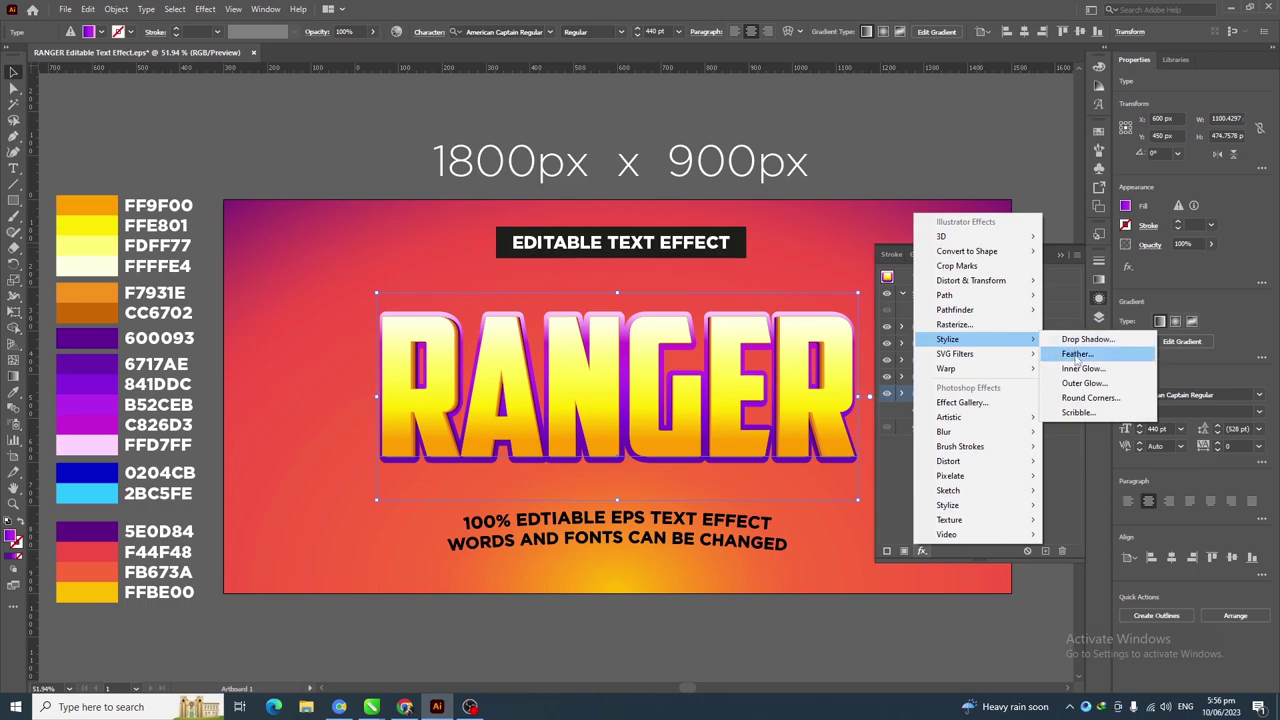
click(1078, 368)
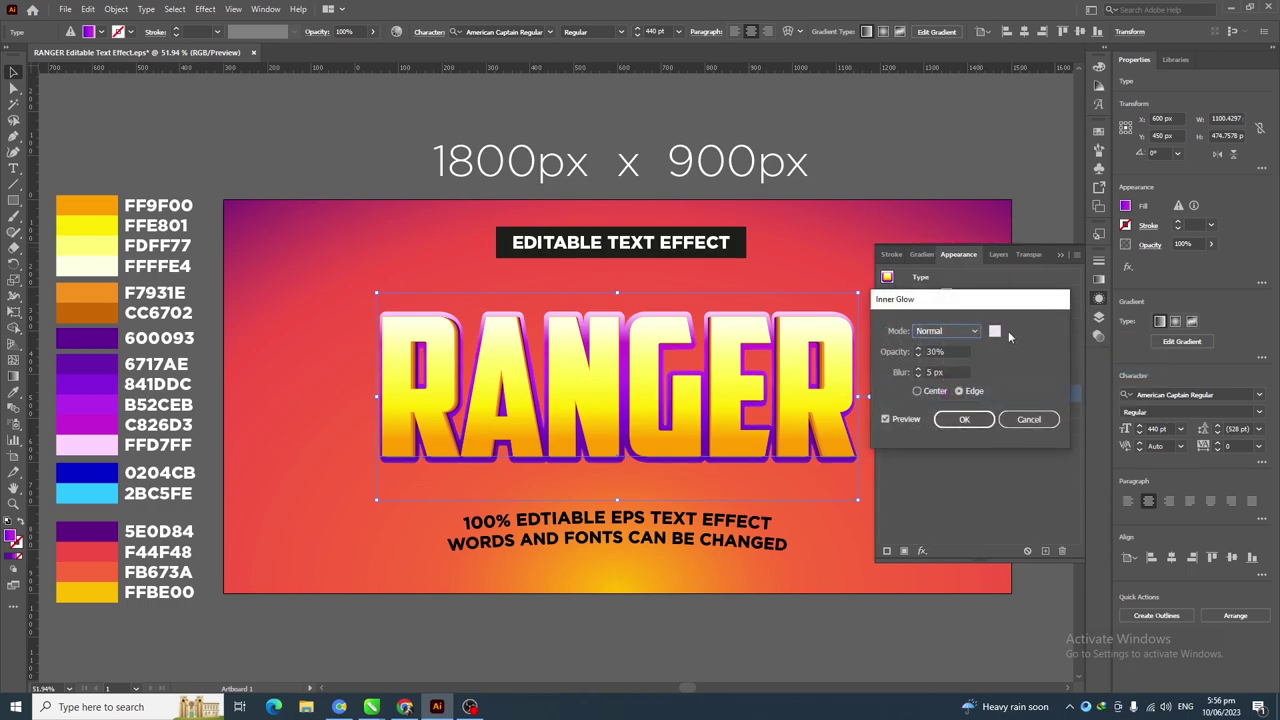
click(996, 332)
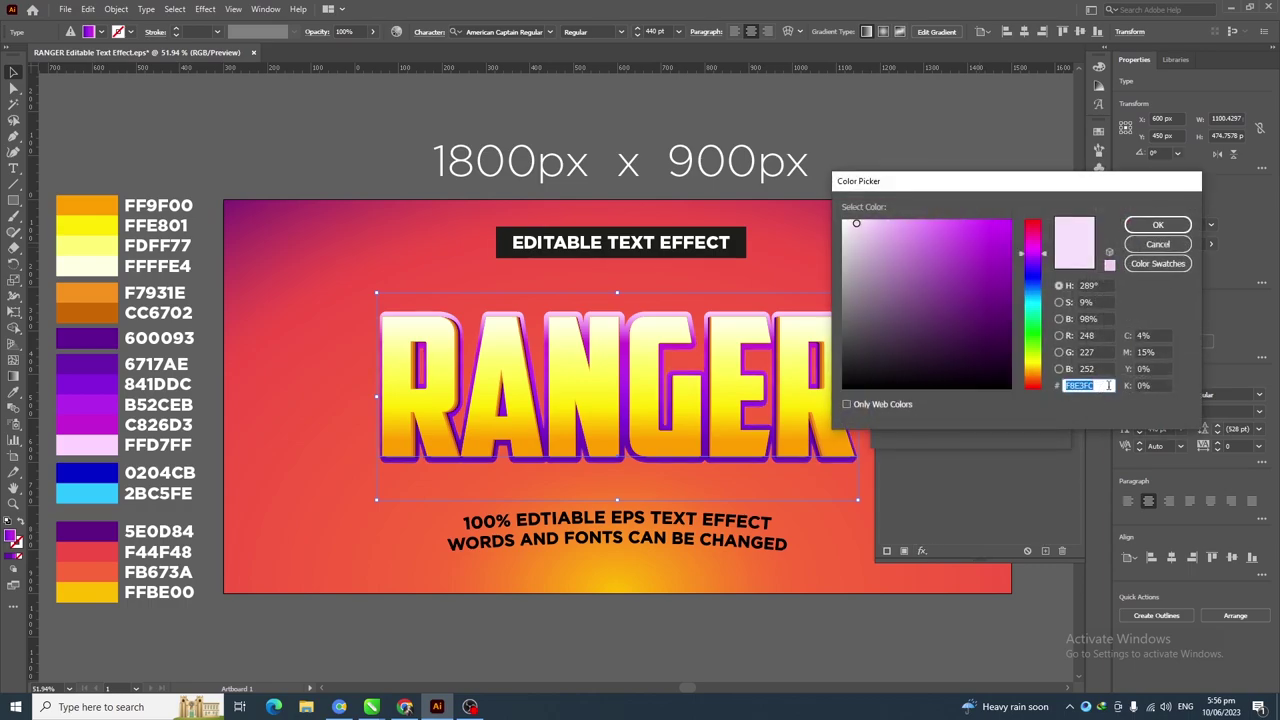
click(1108, 385)
click(1146, 226)
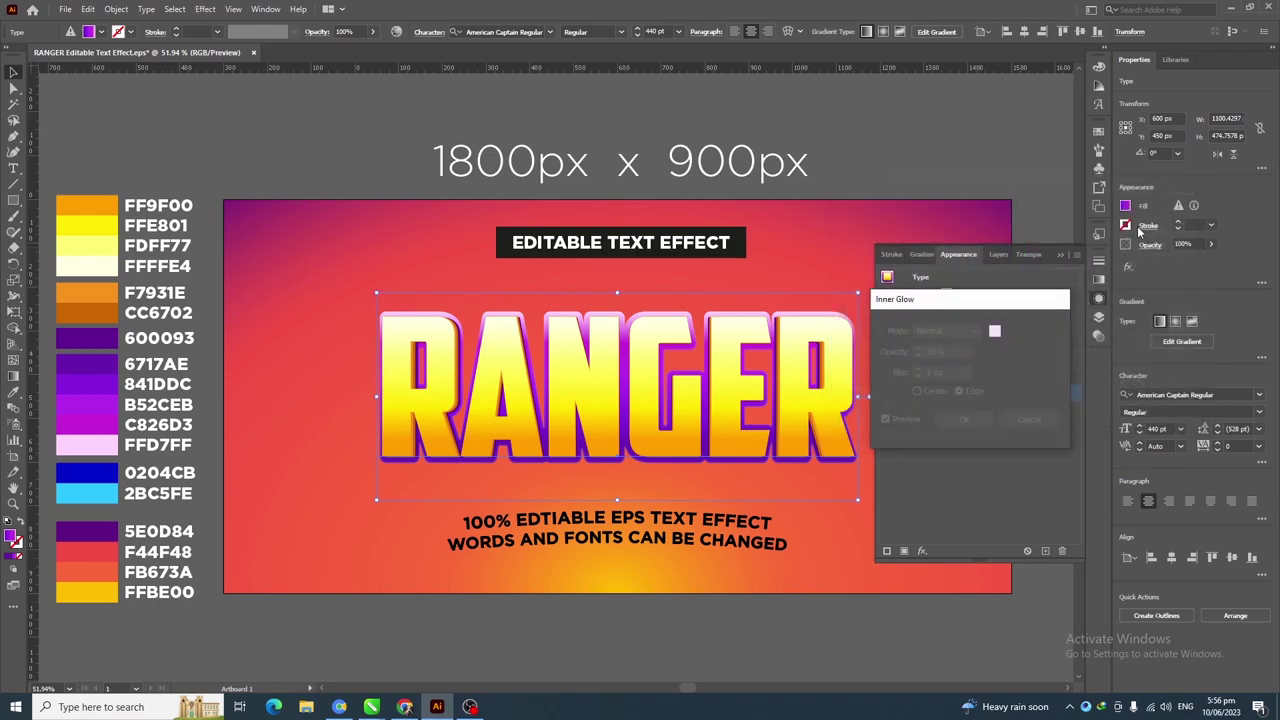
drag(950, 351, 893, 351)
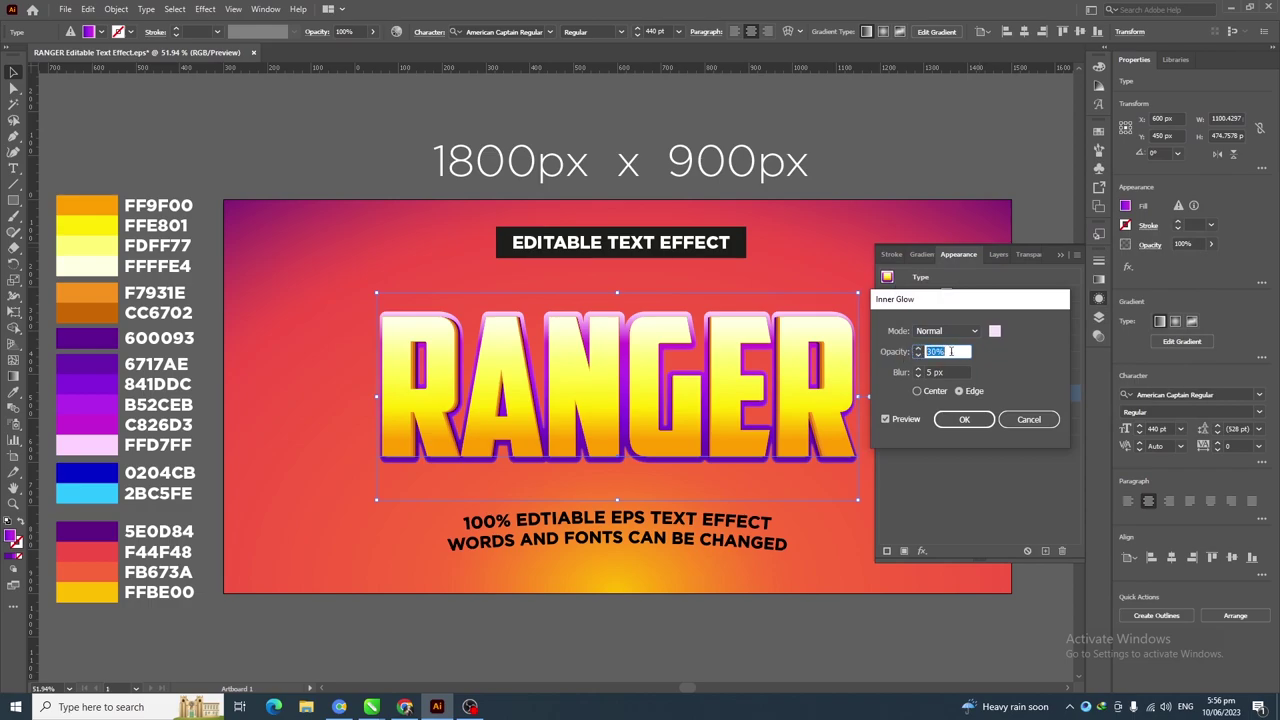
key(Tab)
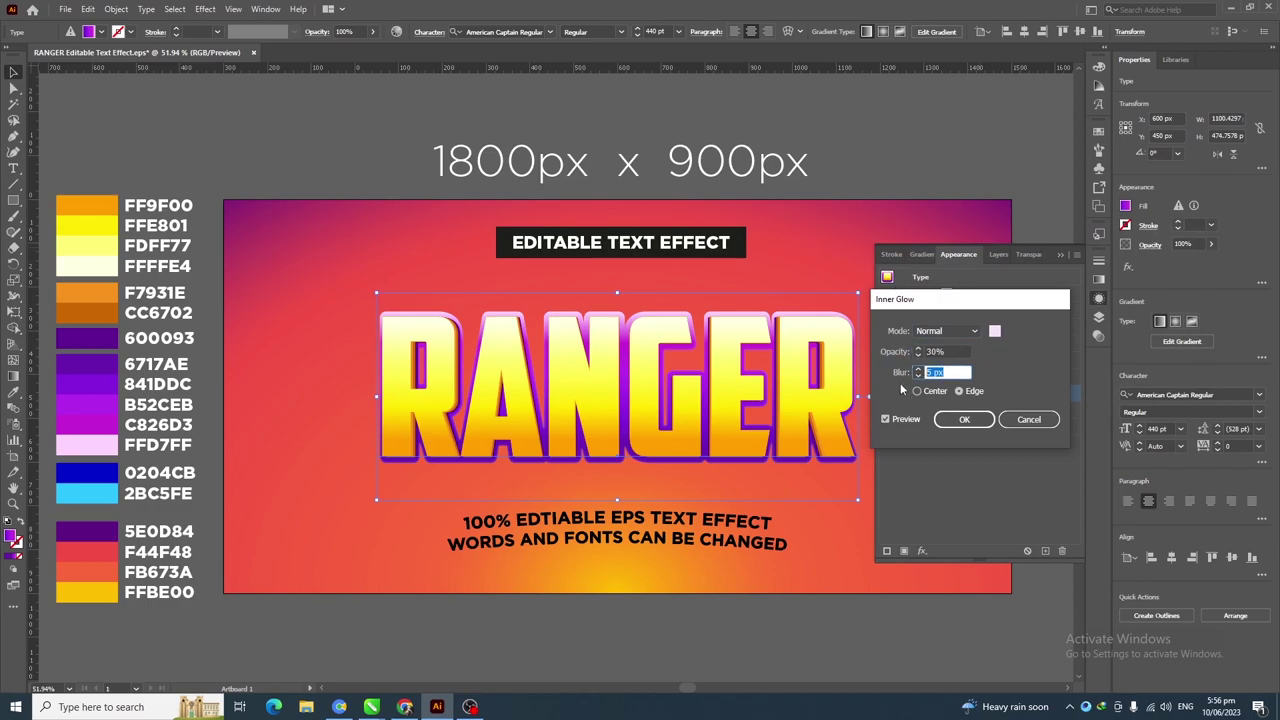
click(961, 420)
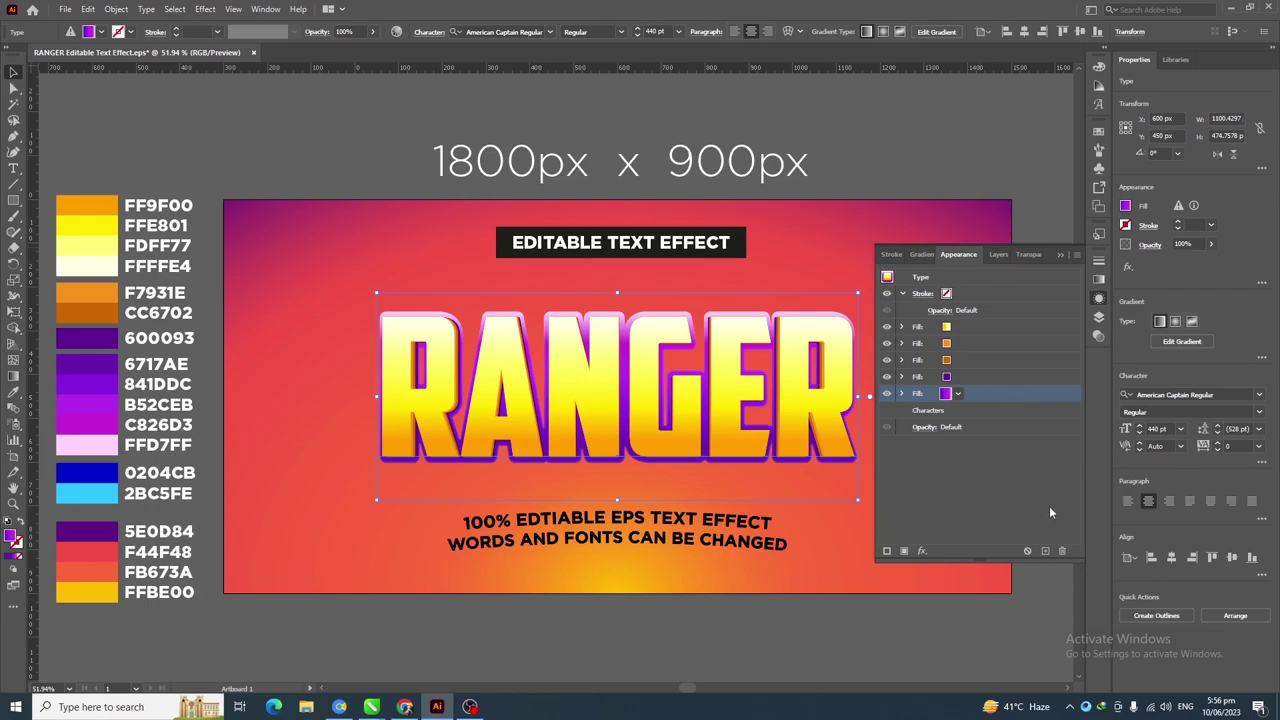
Duplicate the fill and reset the copy's gradient to the white-to-black preset
click(1045, 550)
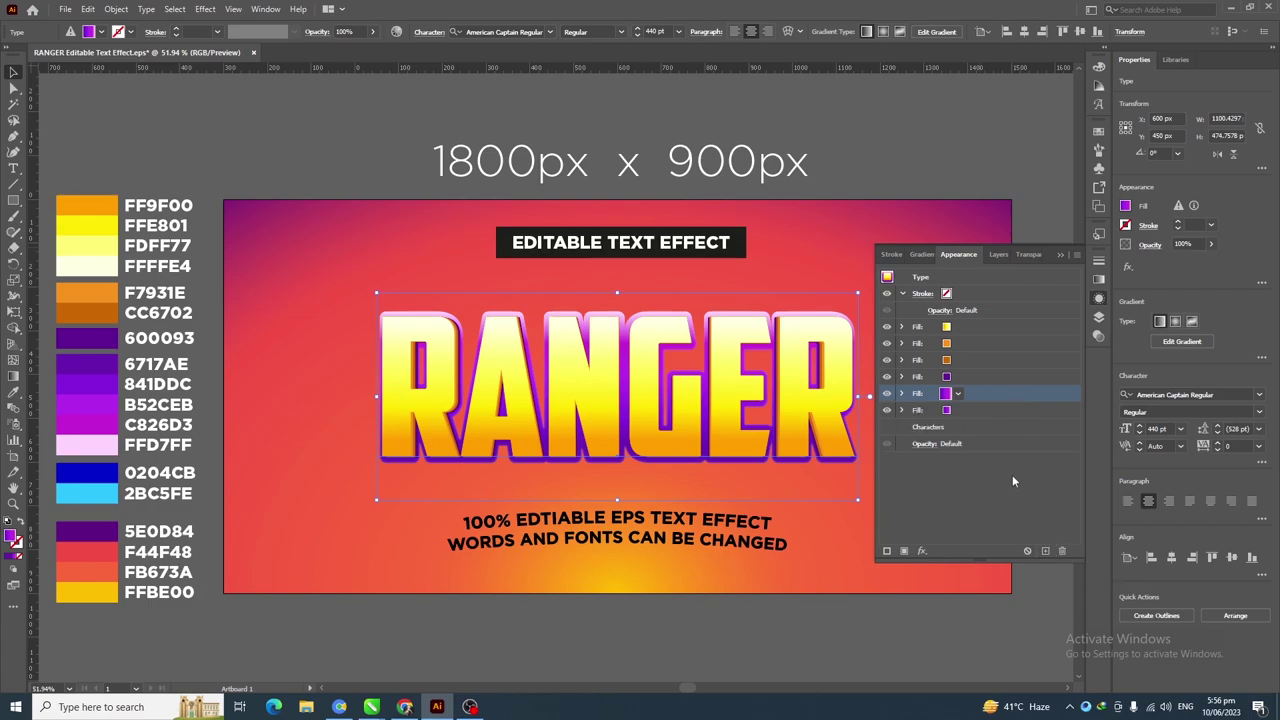
click(997, 411)
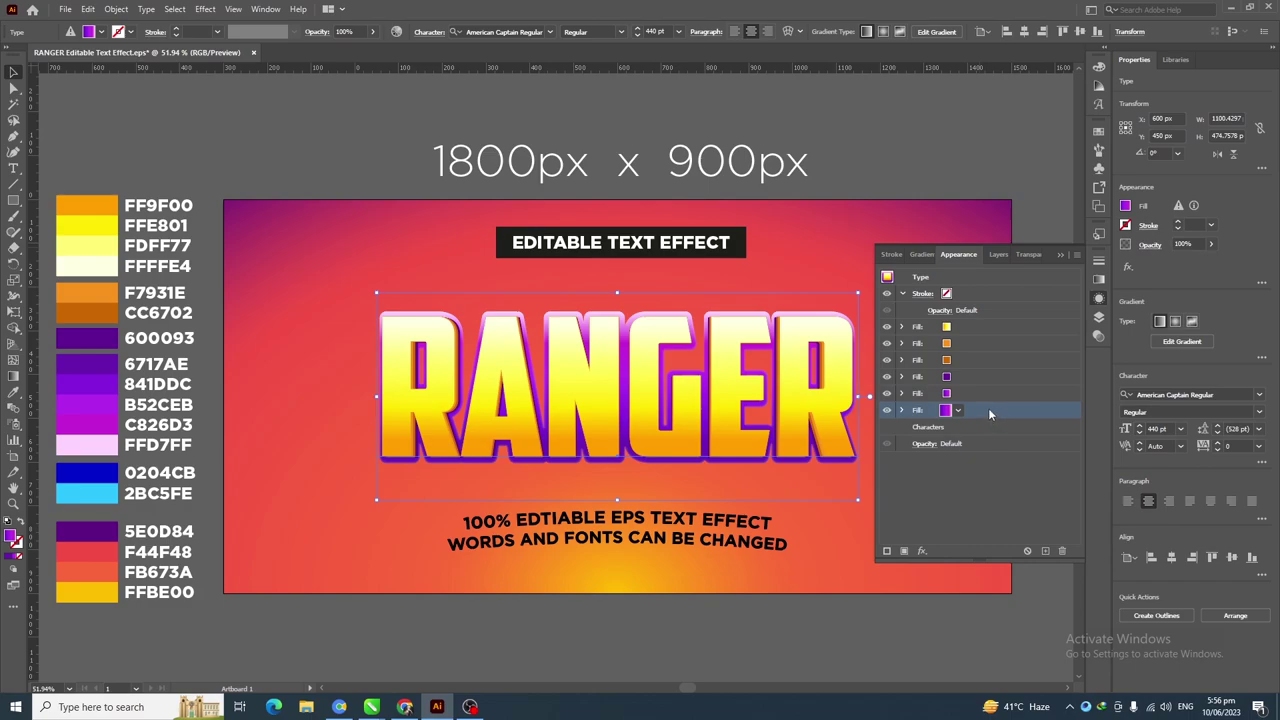
click(1097, 283)
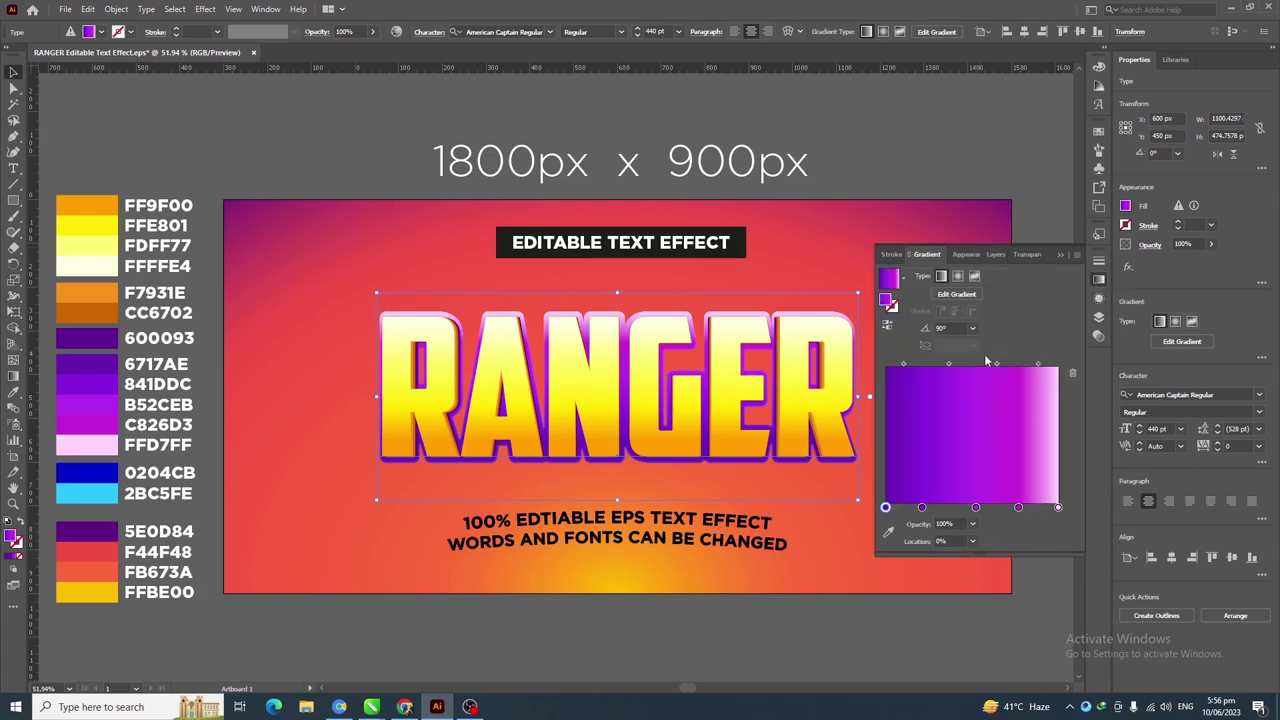
click(903, 279)
click(893, 300)
click(887, 302)
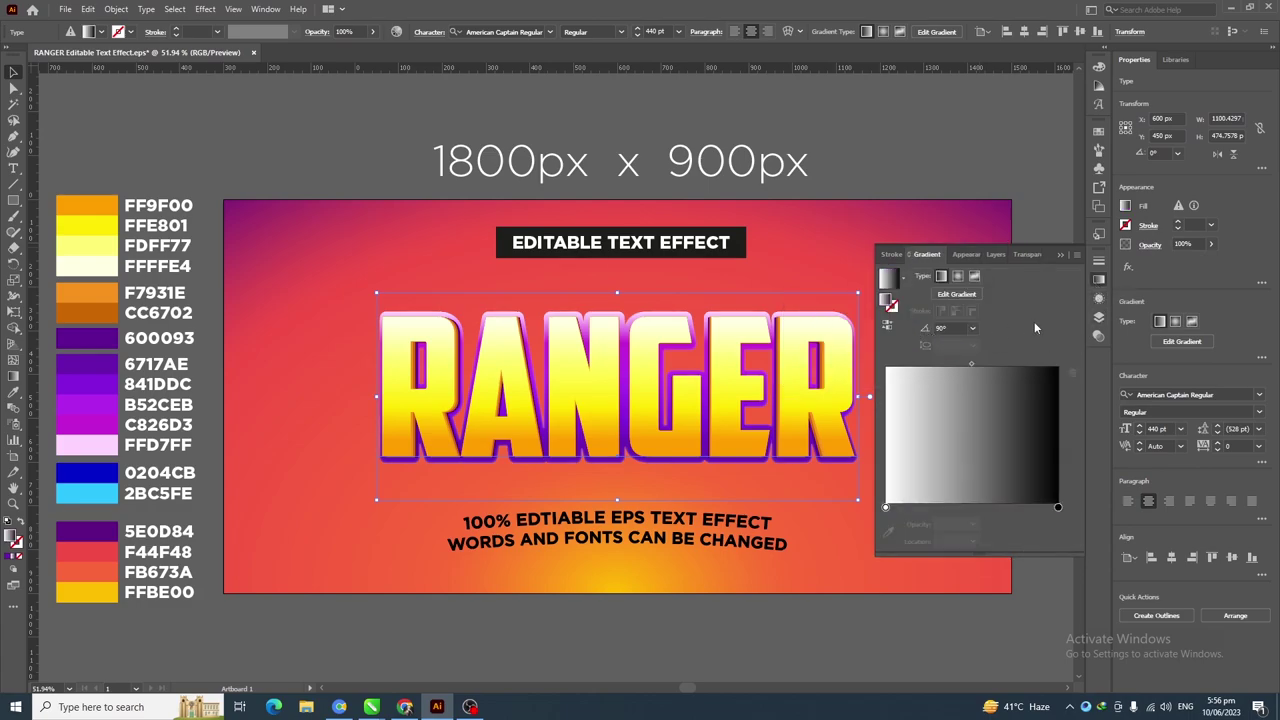
Choose Distort & Transform > Transform for the bottom fill, triggering the new-instance alert
click(1097, 299)
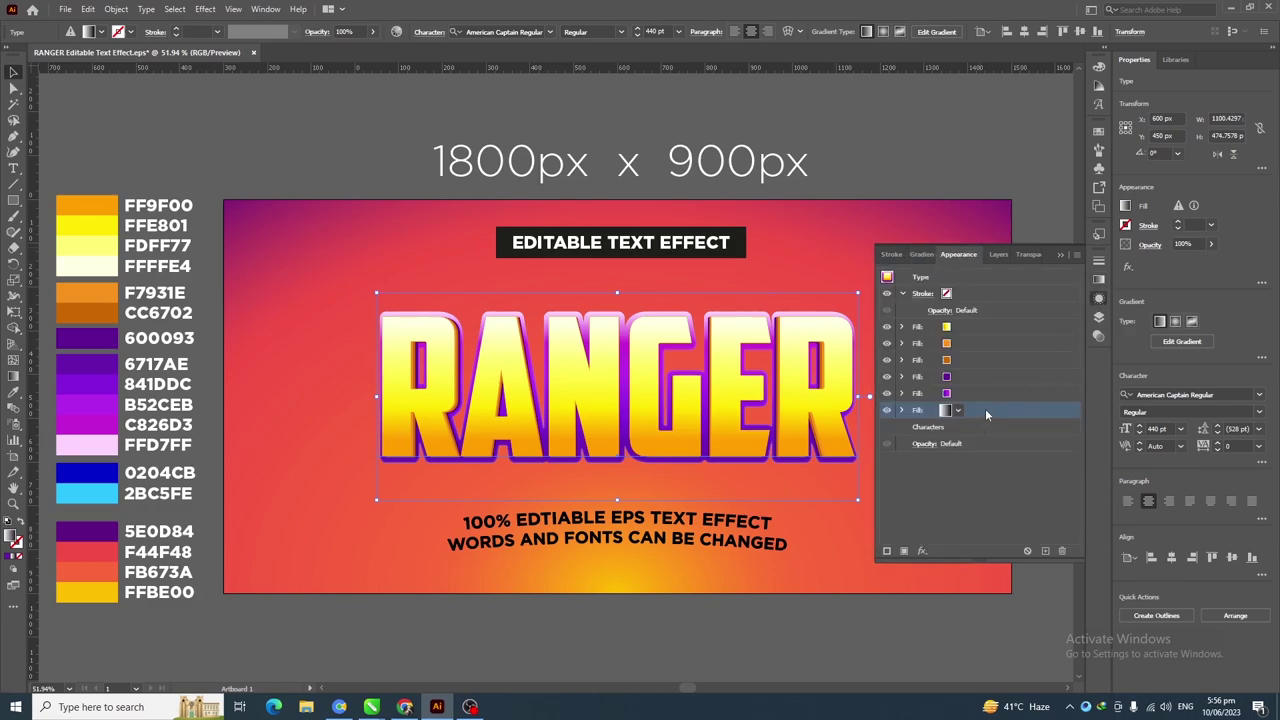
click(922, 551)
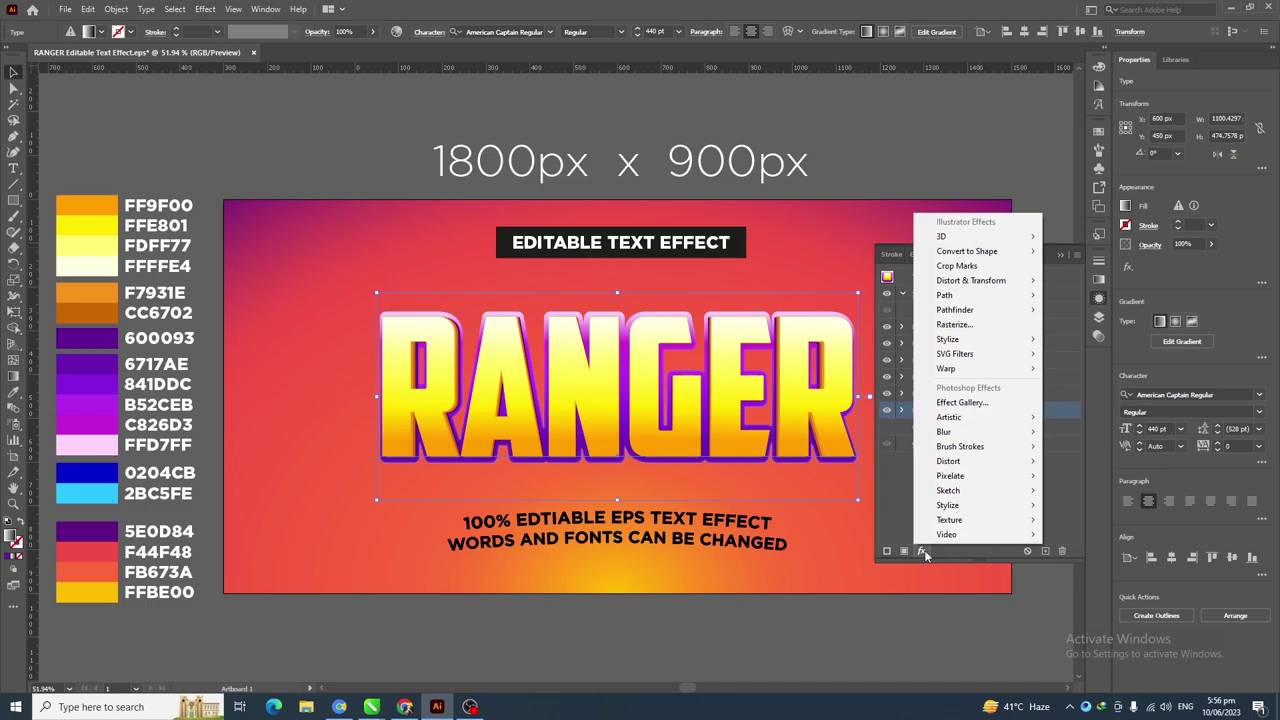
mouse_move(1003, 287)
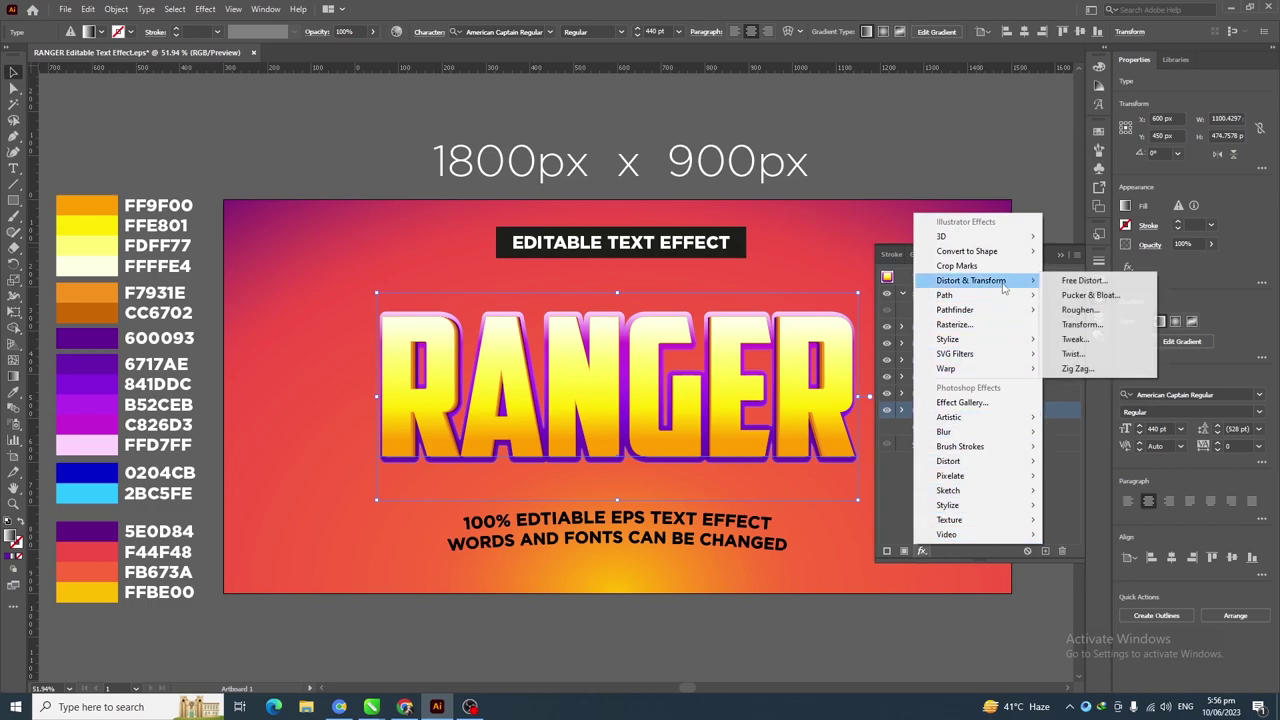
click(1080, 324)
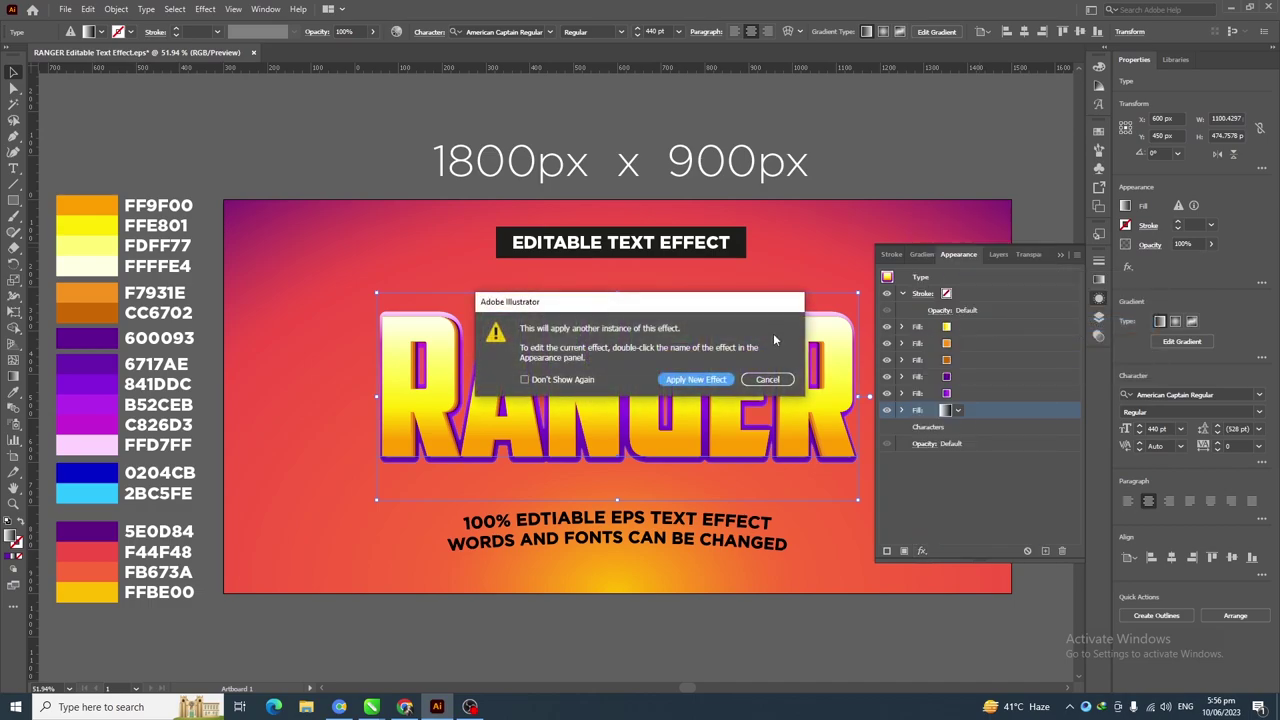
Apply a new Transform instance with 99.9% scale both ways, 1 px vertical move and 70 copies
click(697, 381)
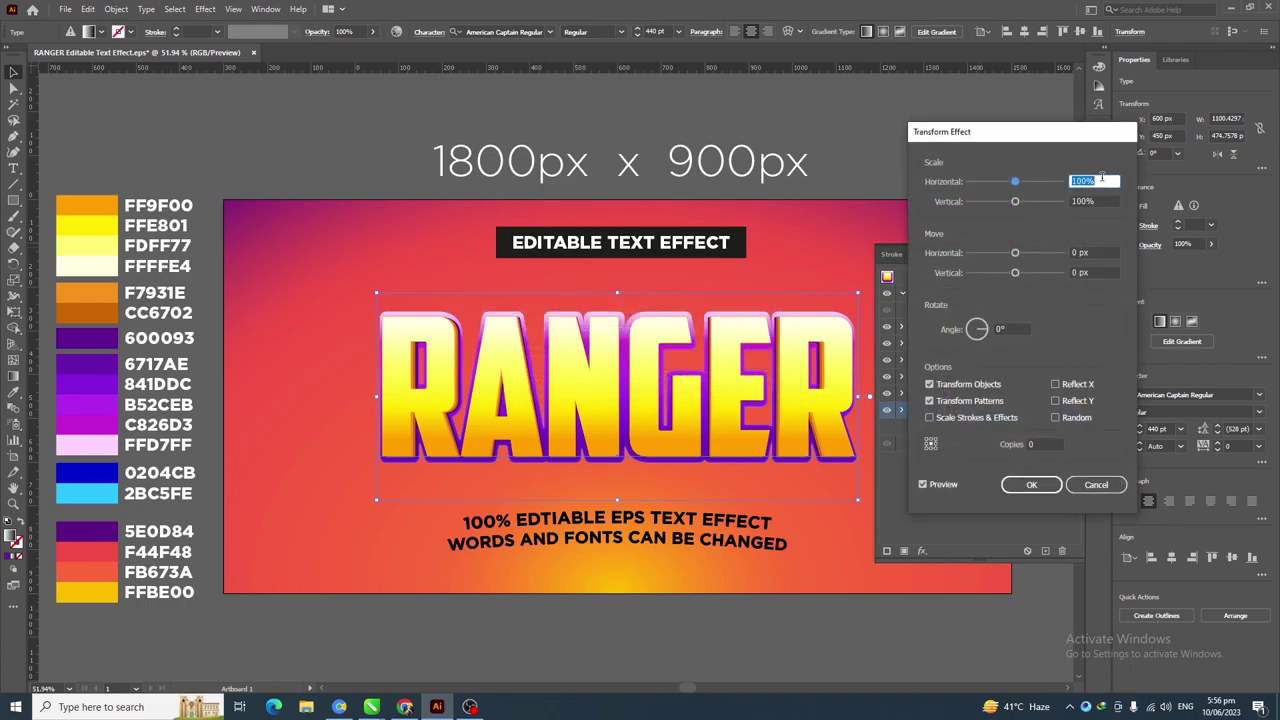
text(99.9)
key(Tab)
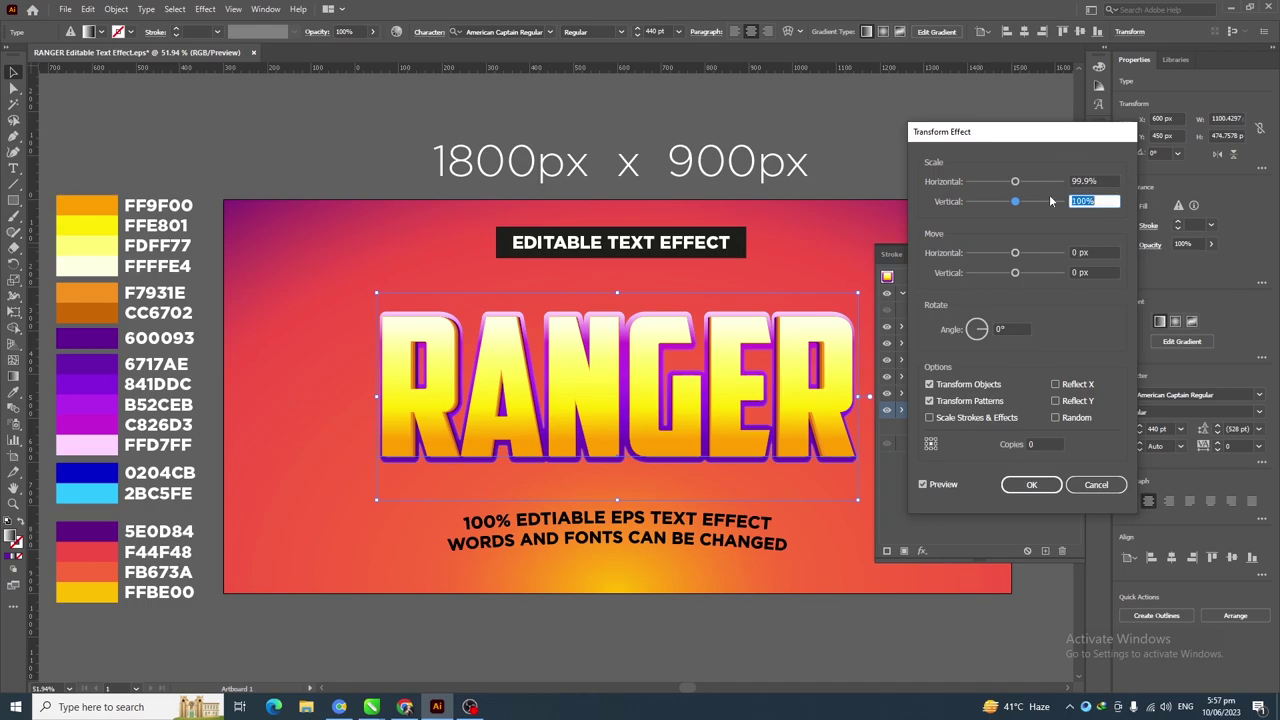
text(99.9)
key(Tab)
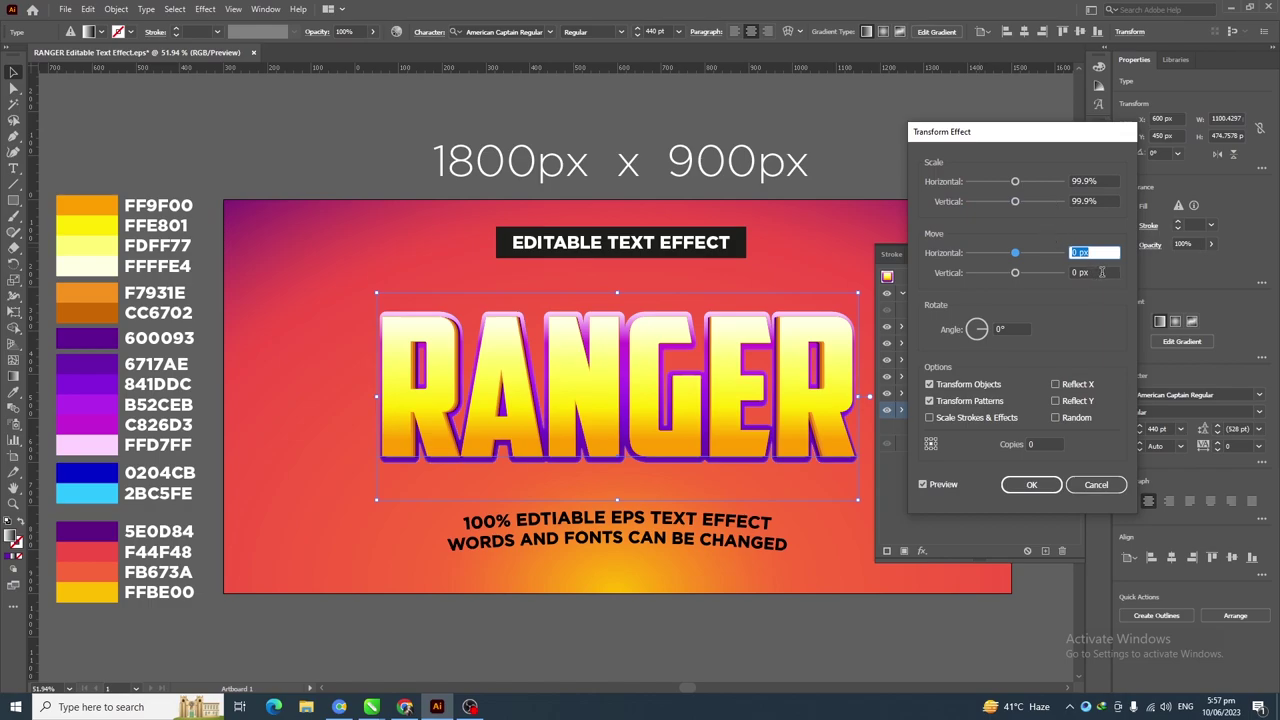
key(Tab)
text(1)
key(Tab)
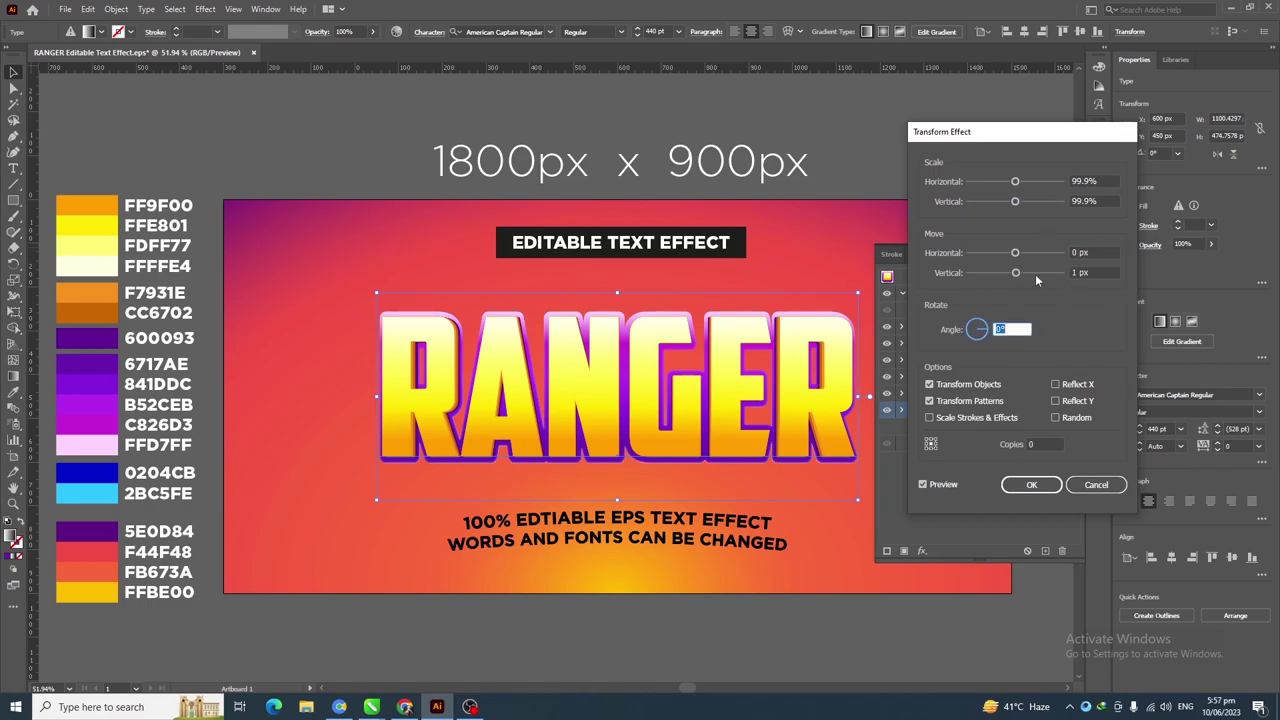
click(1045, 444)
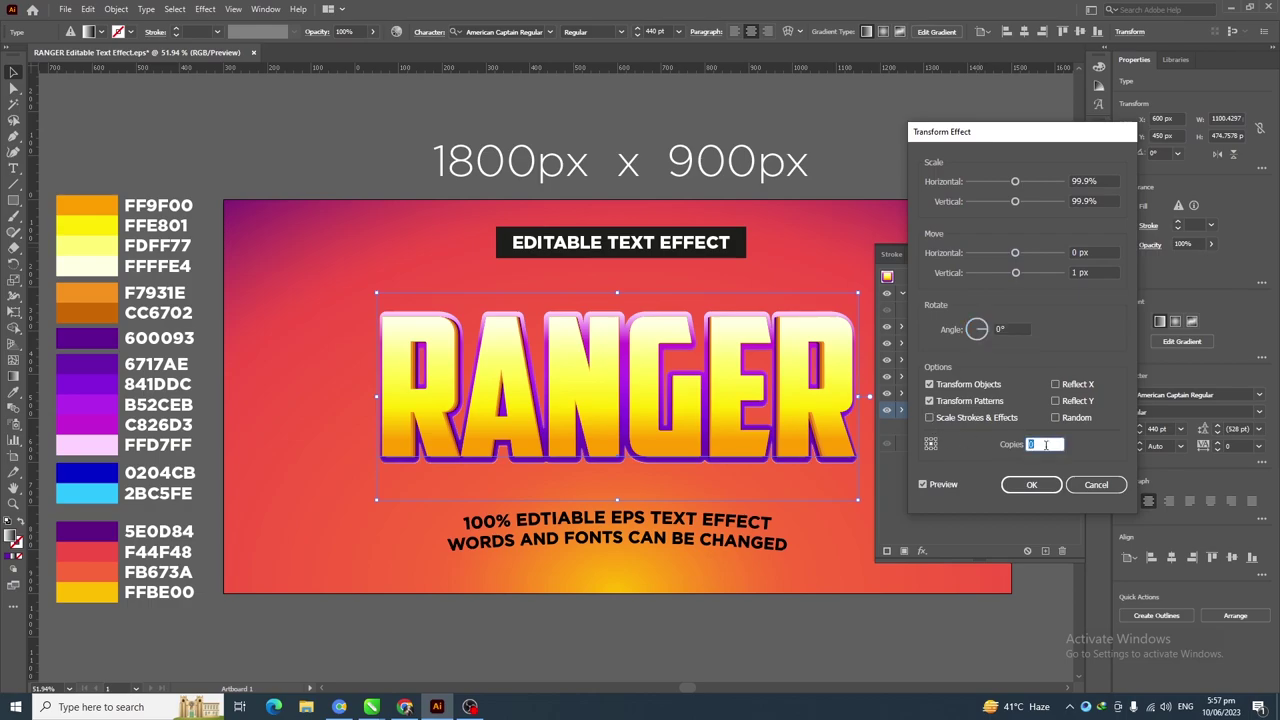
text(70)
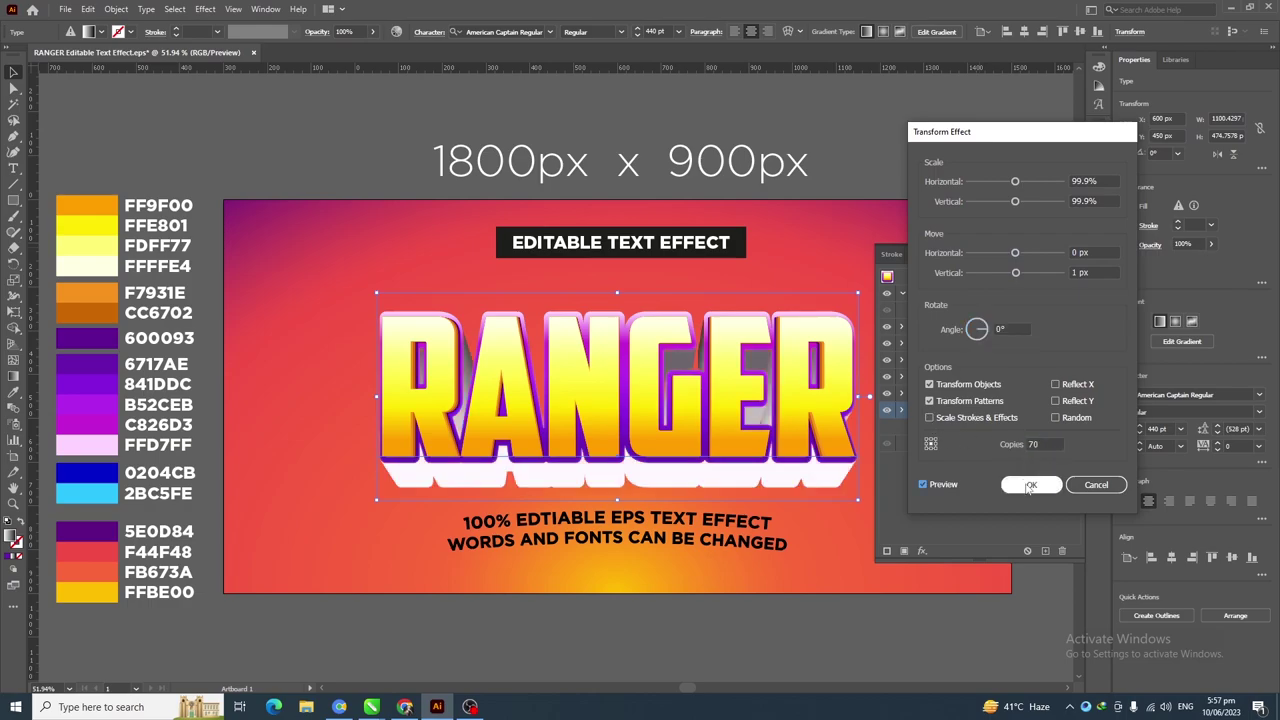
click(1029, 486)
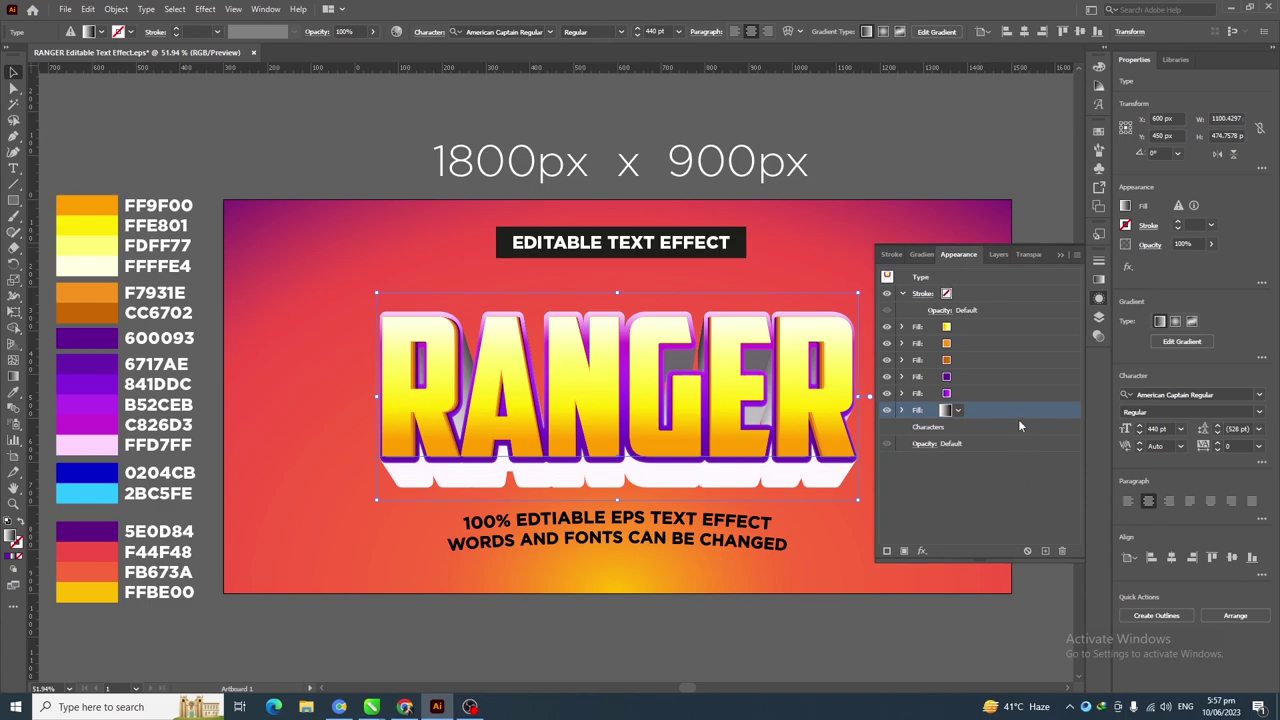
Set the extrusion gradient to 0° with stops dark blue 0204CB and light blue 2BC5FE
click(1099, 279)
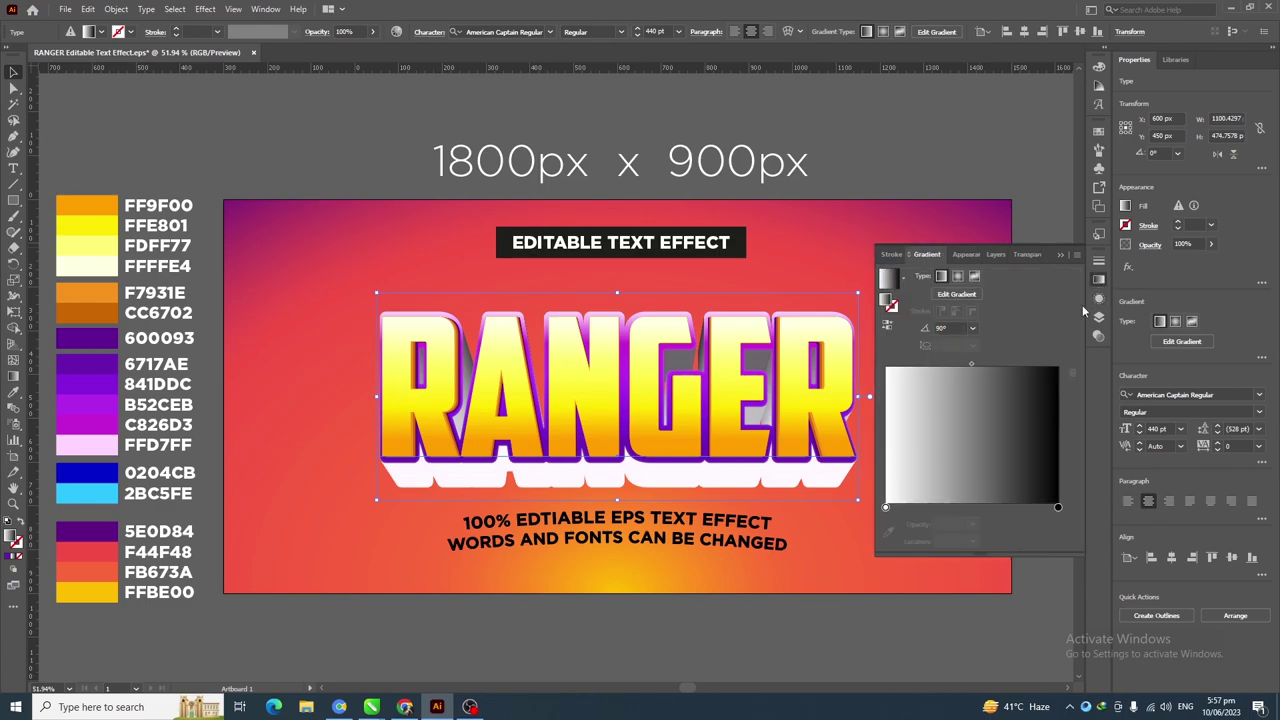
click(972, 328)
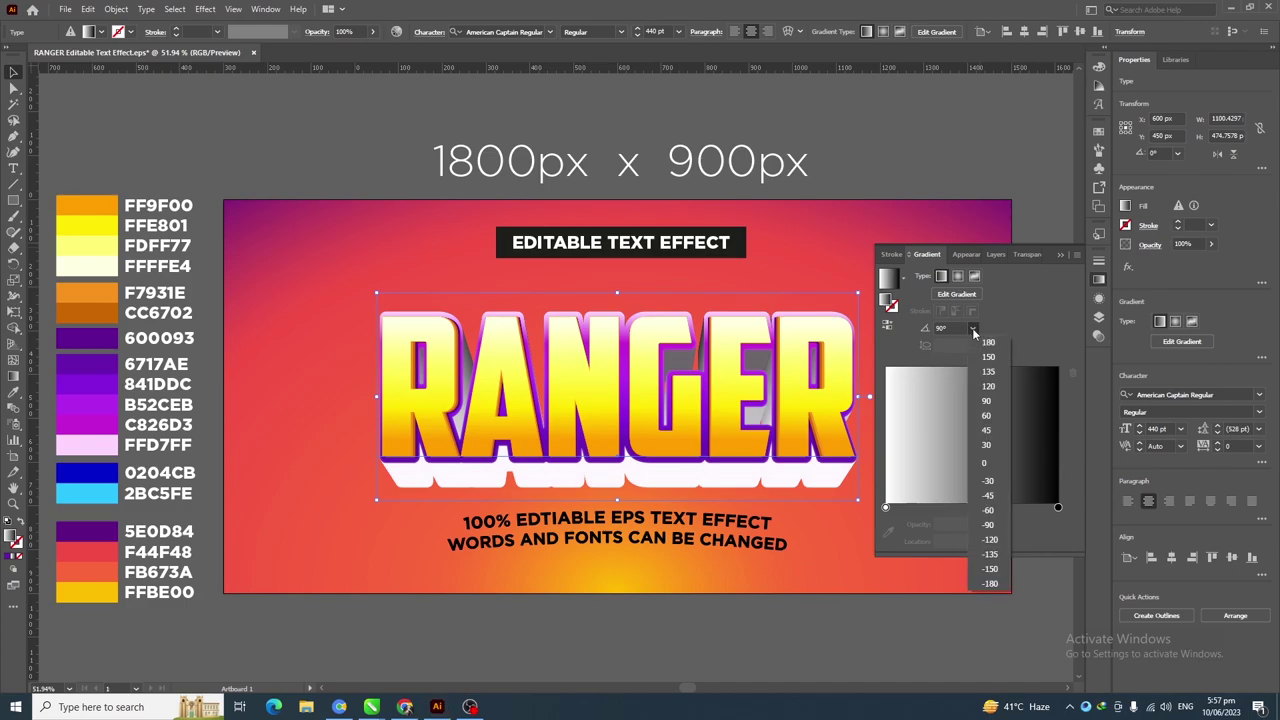
click(984, 466)
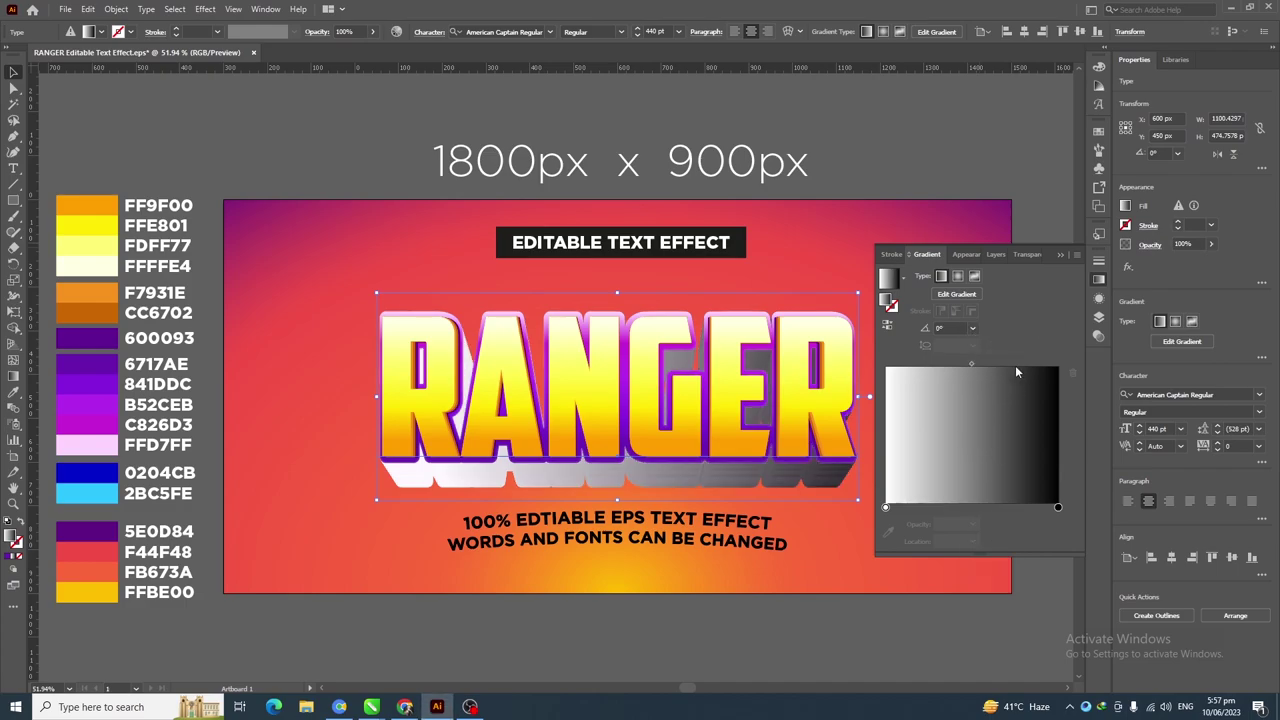
click(1058, 508)
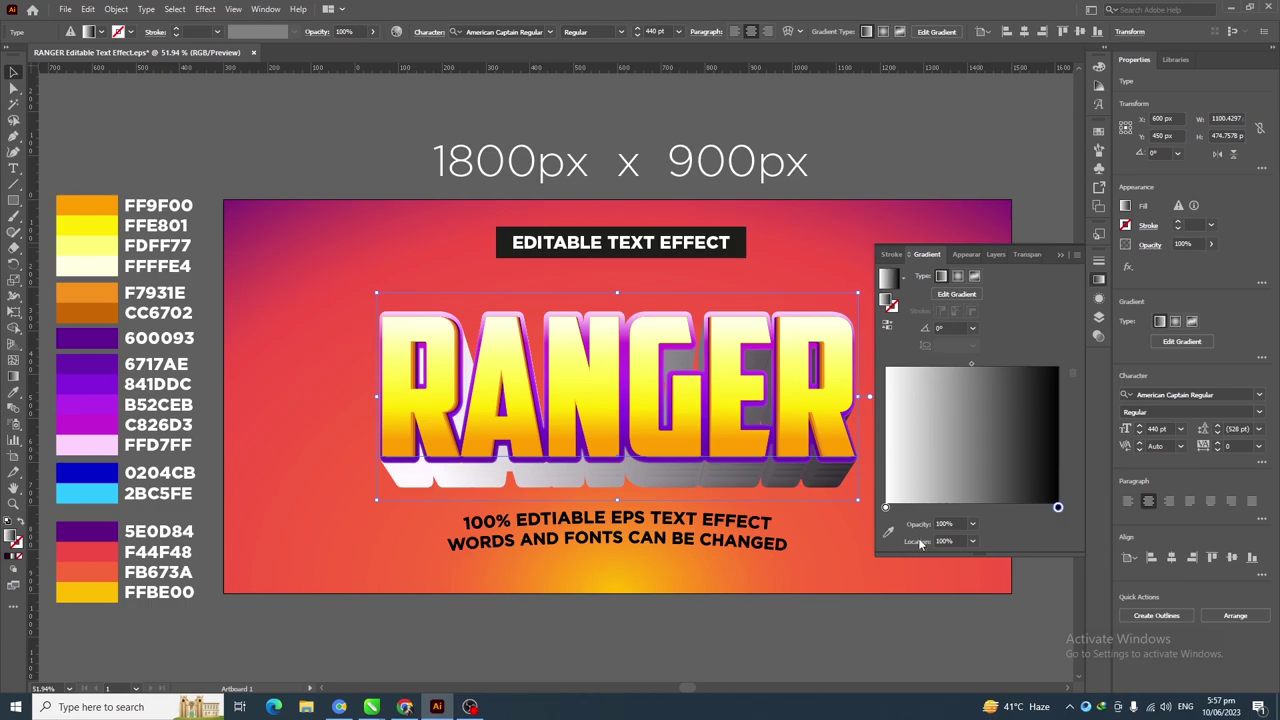
click(888, 532)
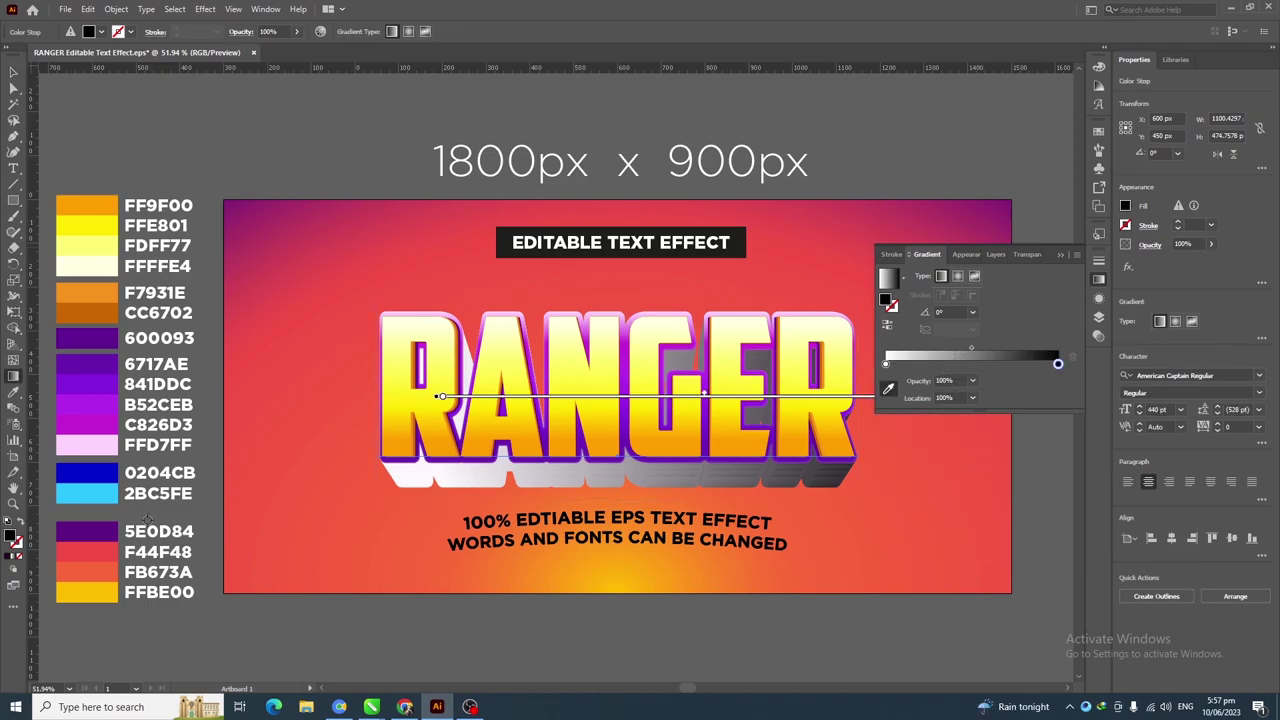
click(101, 471)
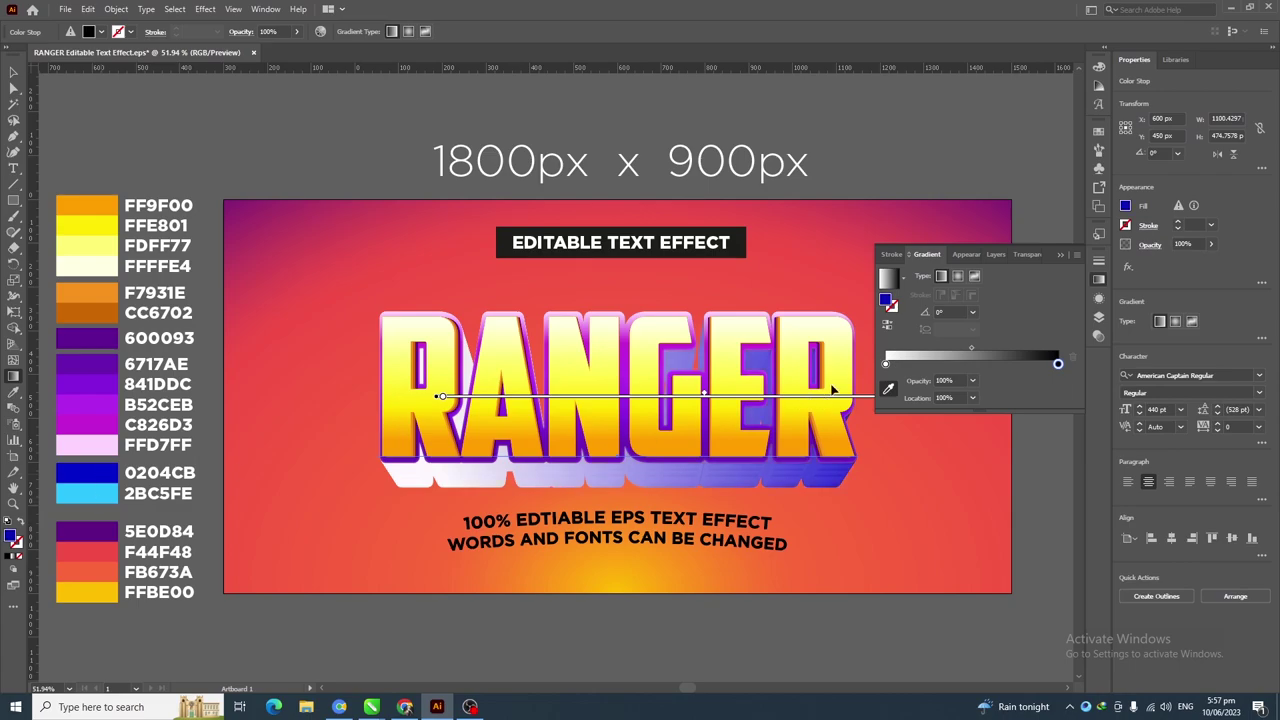
click(885, 363)
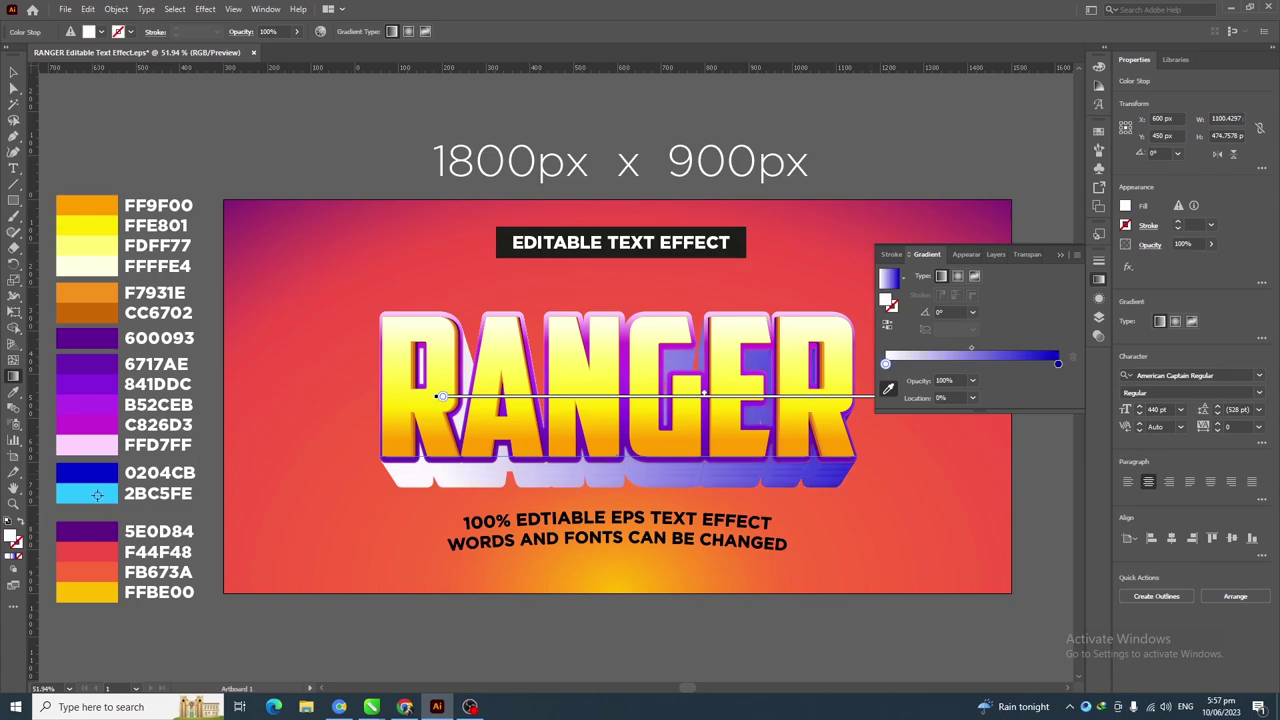
click(97, 495)
Add extra stops and arrange them into alternating light and dark blue bands
drag(1058, 363, 998, 363)
drag(885, 363, 950, 363)
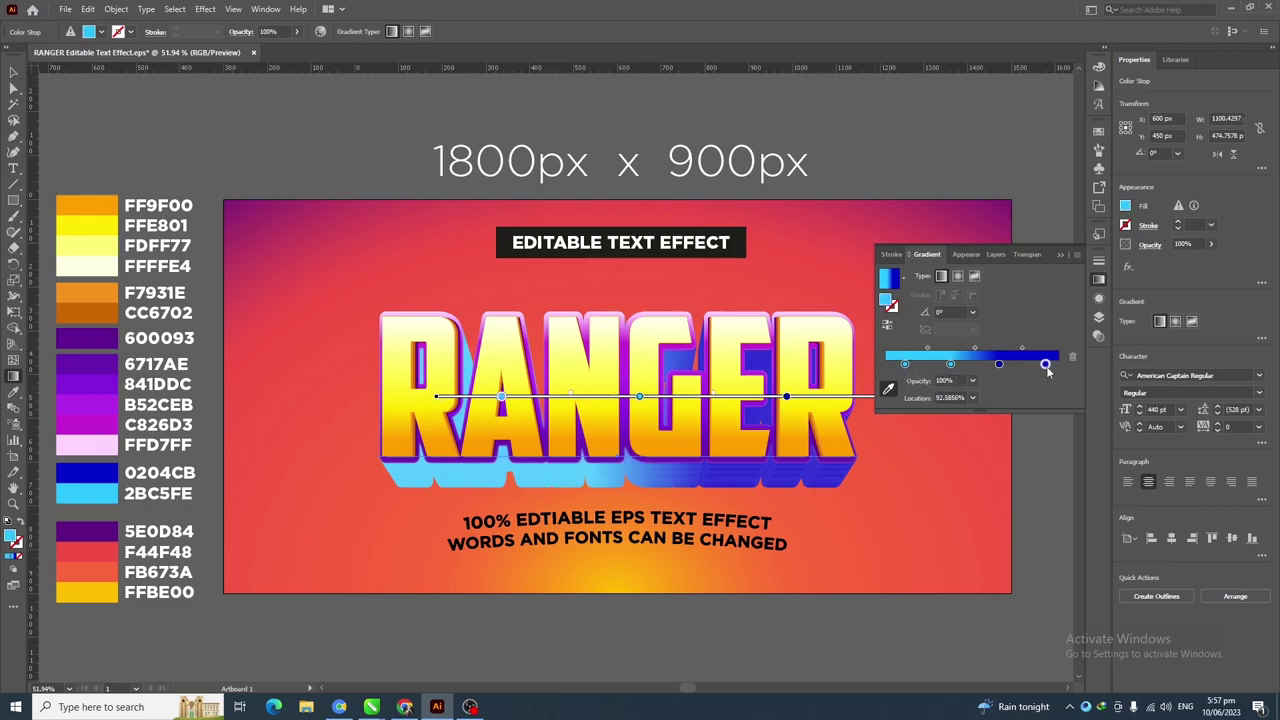
click(930, 368)
click(1055, 366)
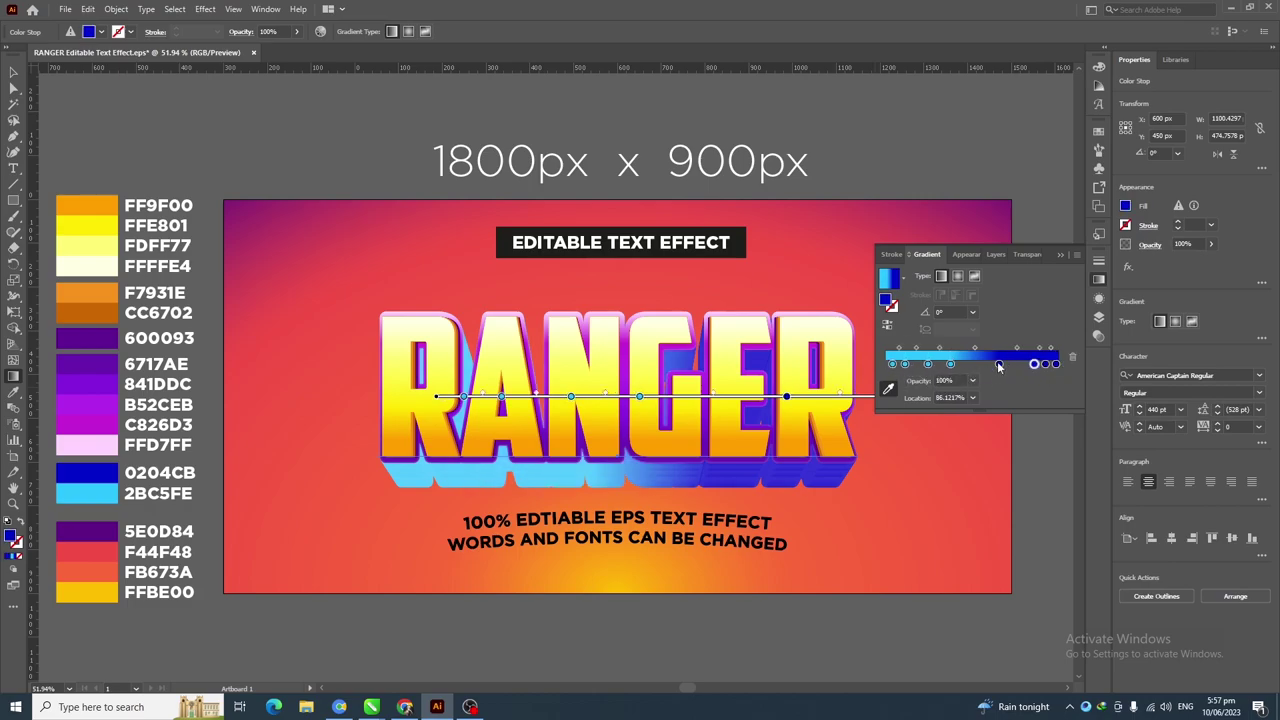
mouse_move(998, 363)
mouse_down()
mouse_move(885, 363)
mouse_move(1000, 363)
mouse_move(973, 363)
mouse_up()
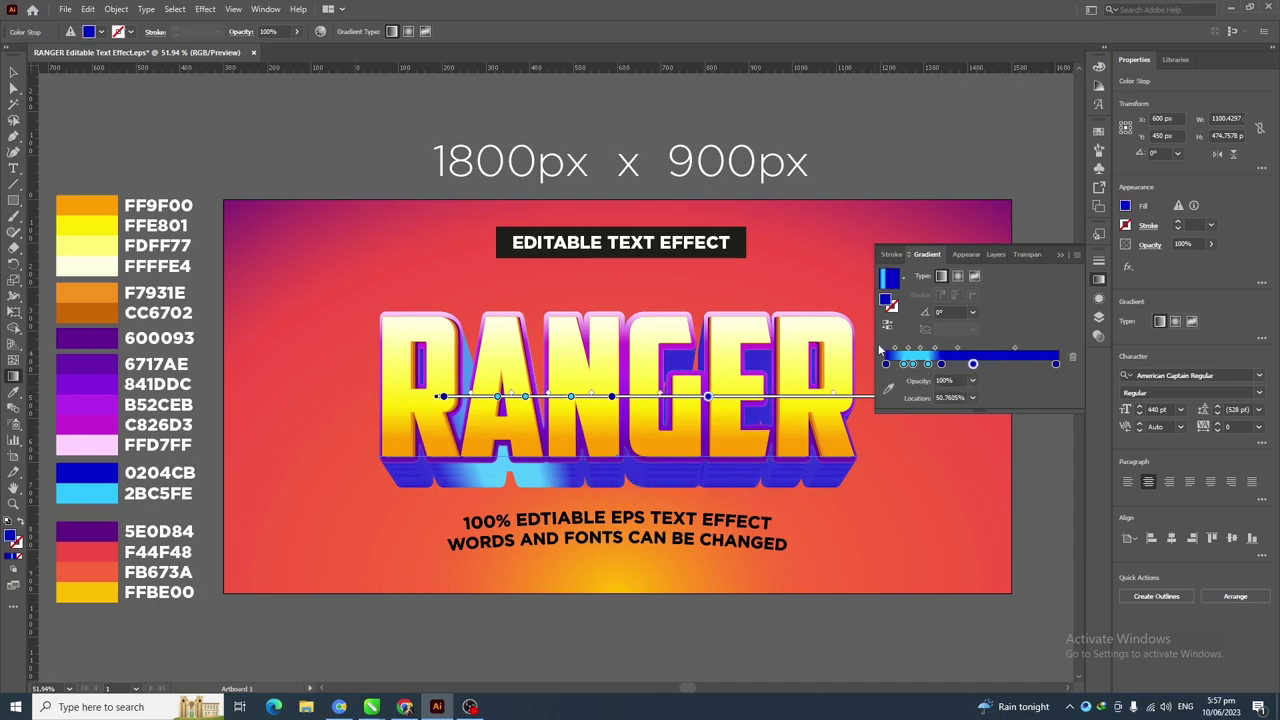
drag(878, 343, 378, 343)
drag(490, 363, 464, 363)
drag(727, 363, 679, 363)
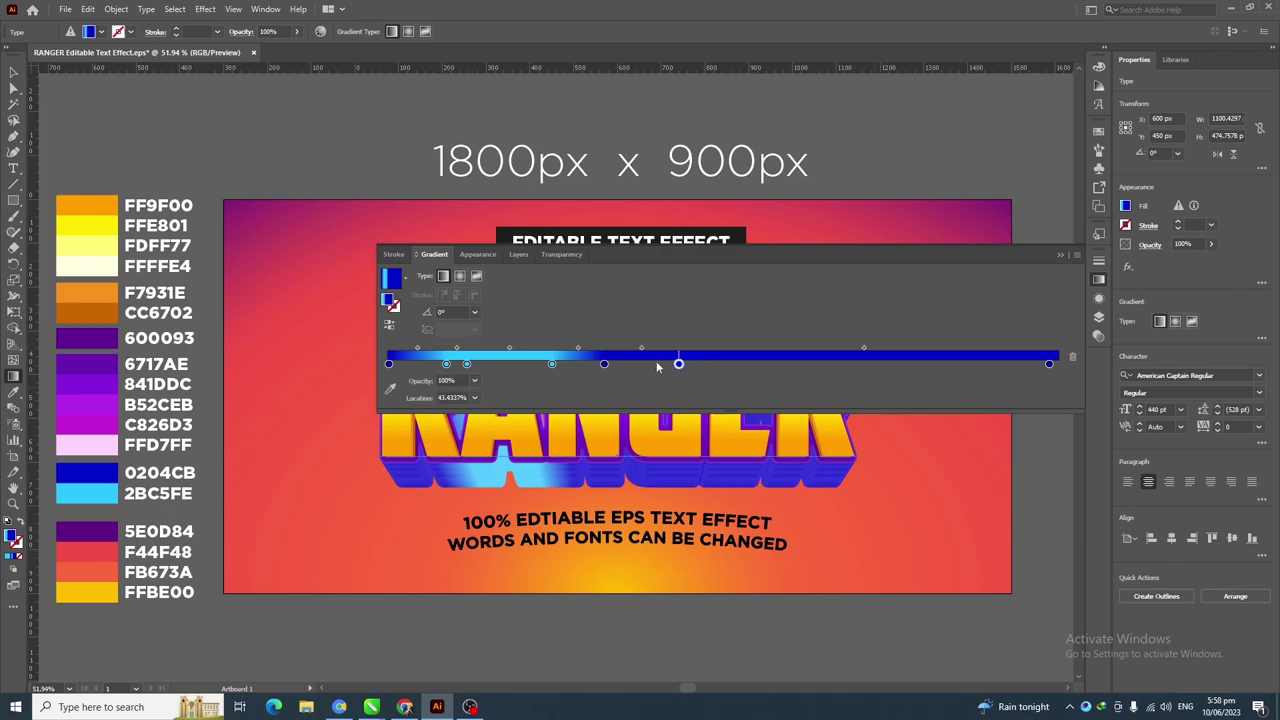
drag(551, 363, 640, 363)
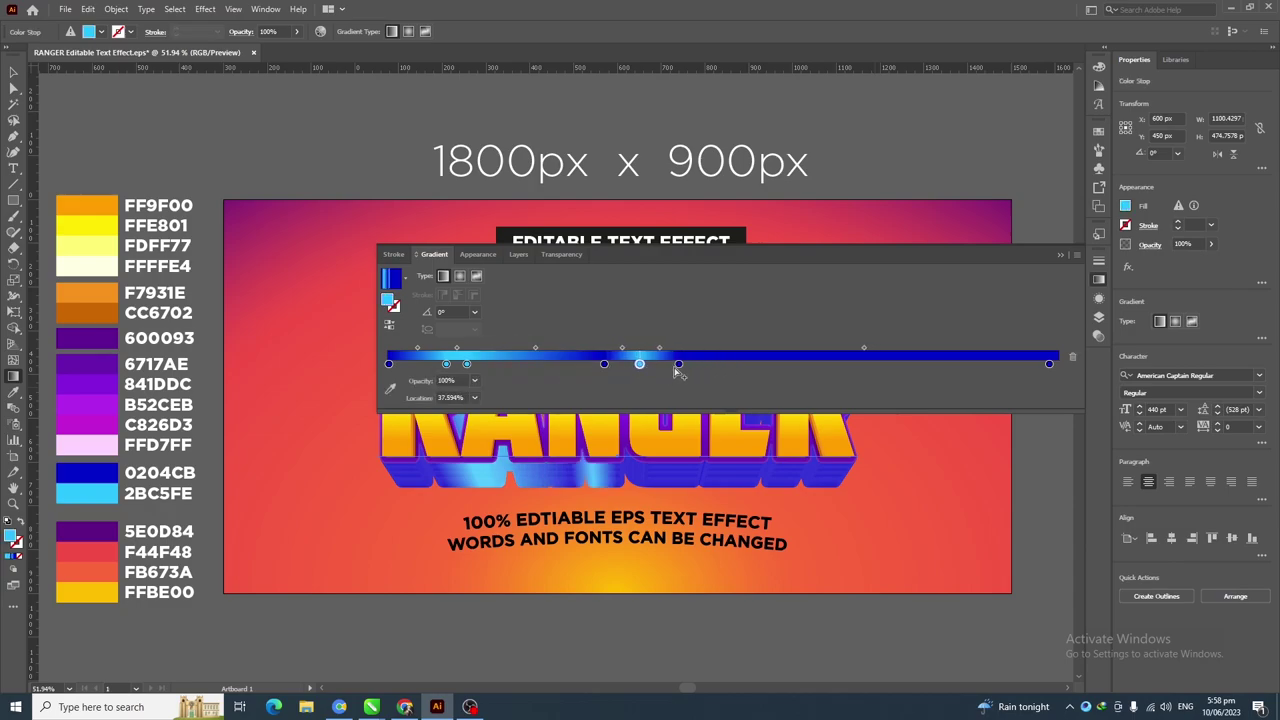
Add more stops near the right, refine the light band positions, and finish gradient editing
click(850, 363)
click(958, 364)
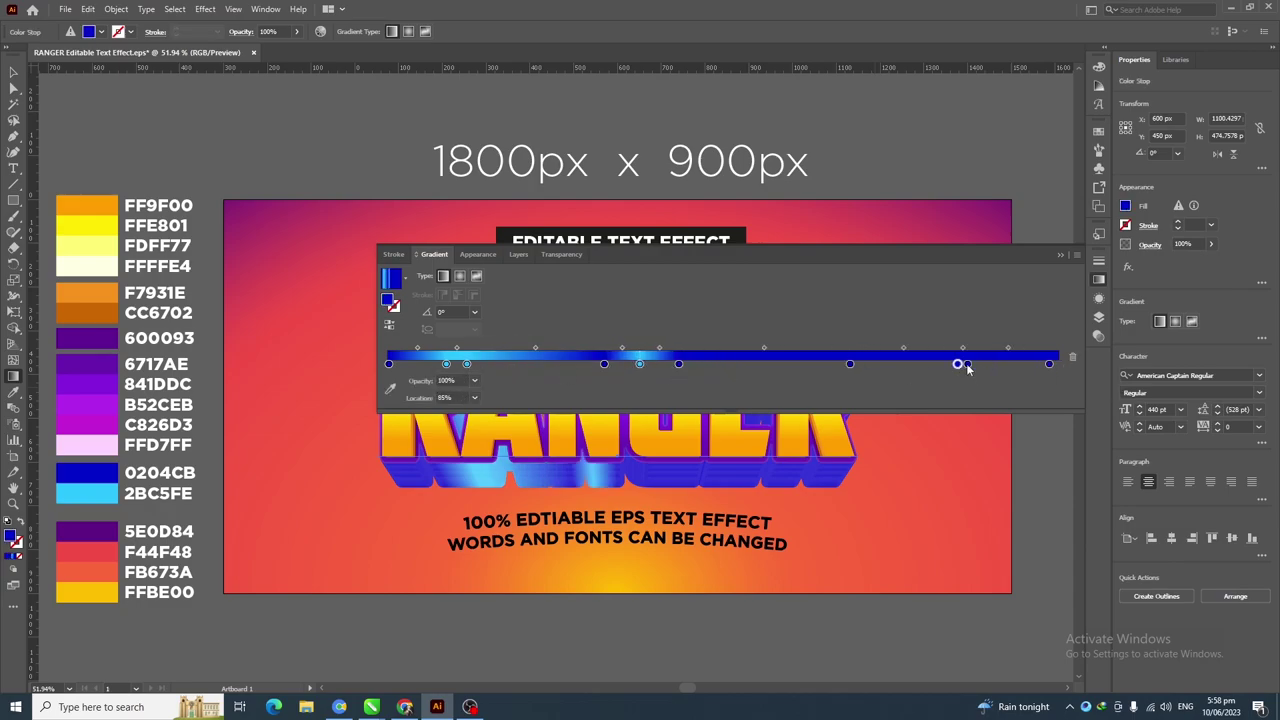
drag(960, 364, 1001, 364)
drag(466, 363, 910, 364)
click(922, 365)
click(366, 391)
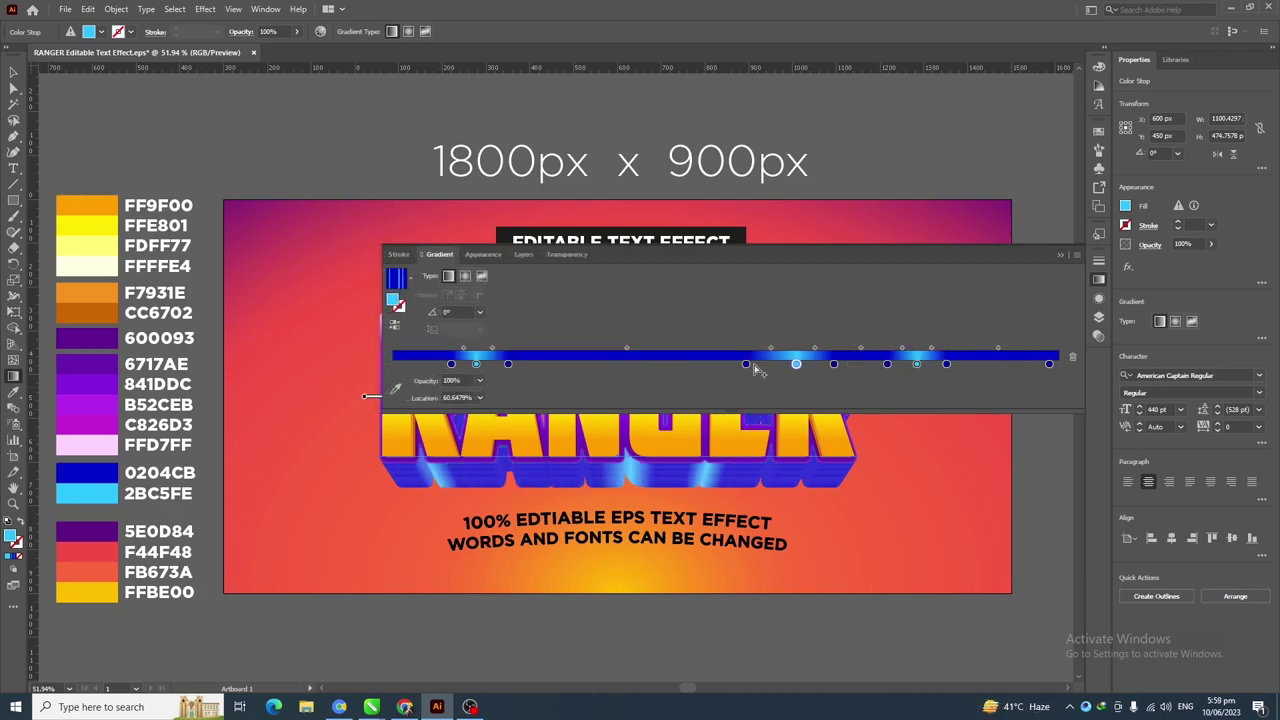
click(766, 364)
drag(767, 364, 771, 364)
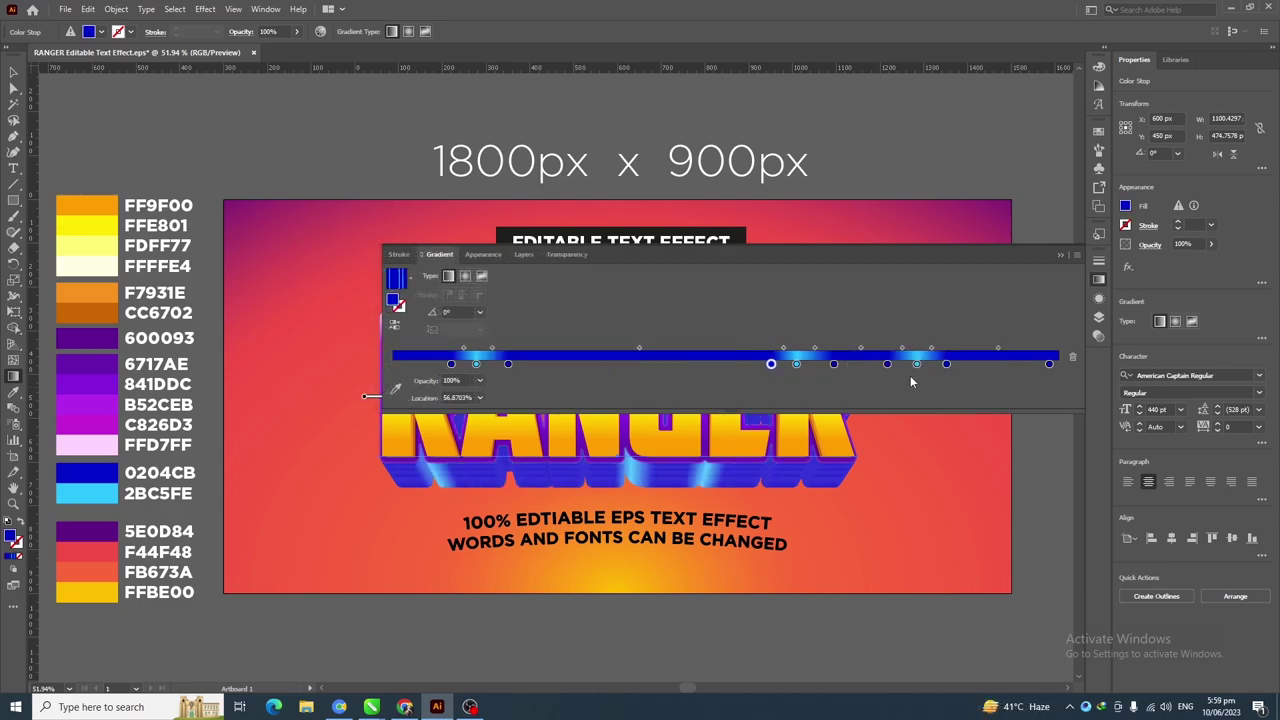
click(1061, 256)
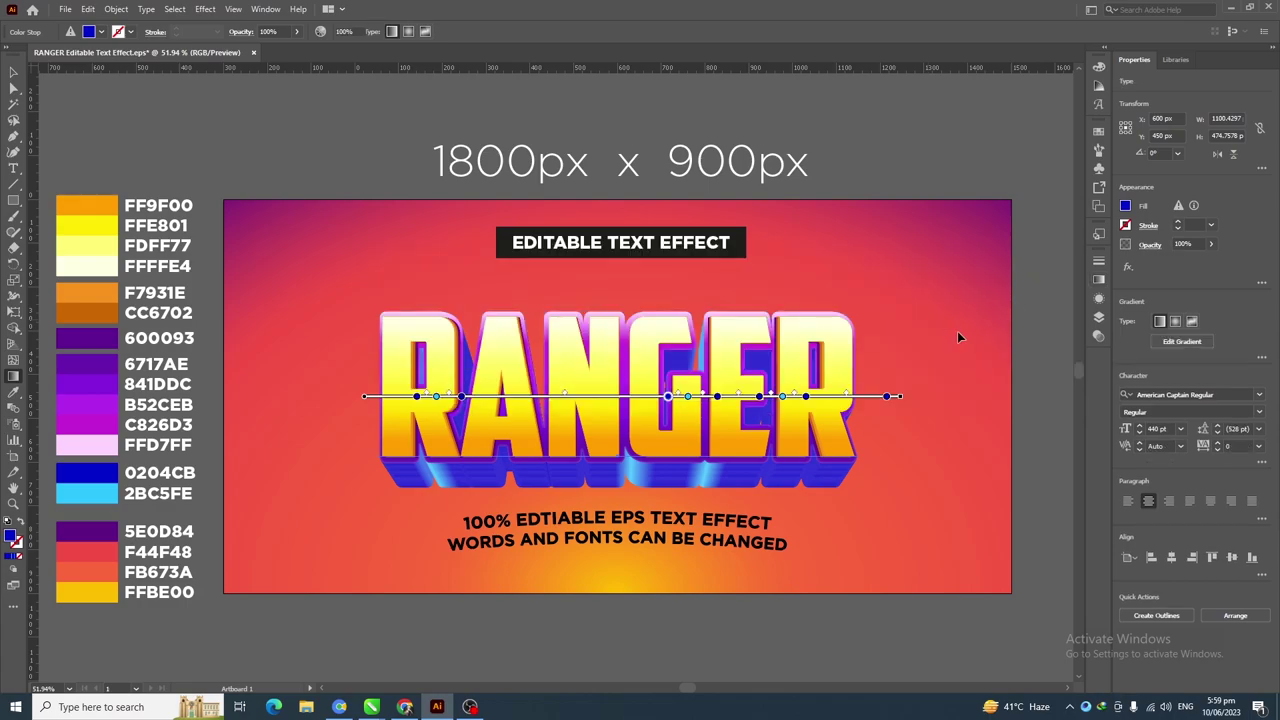
key(v)
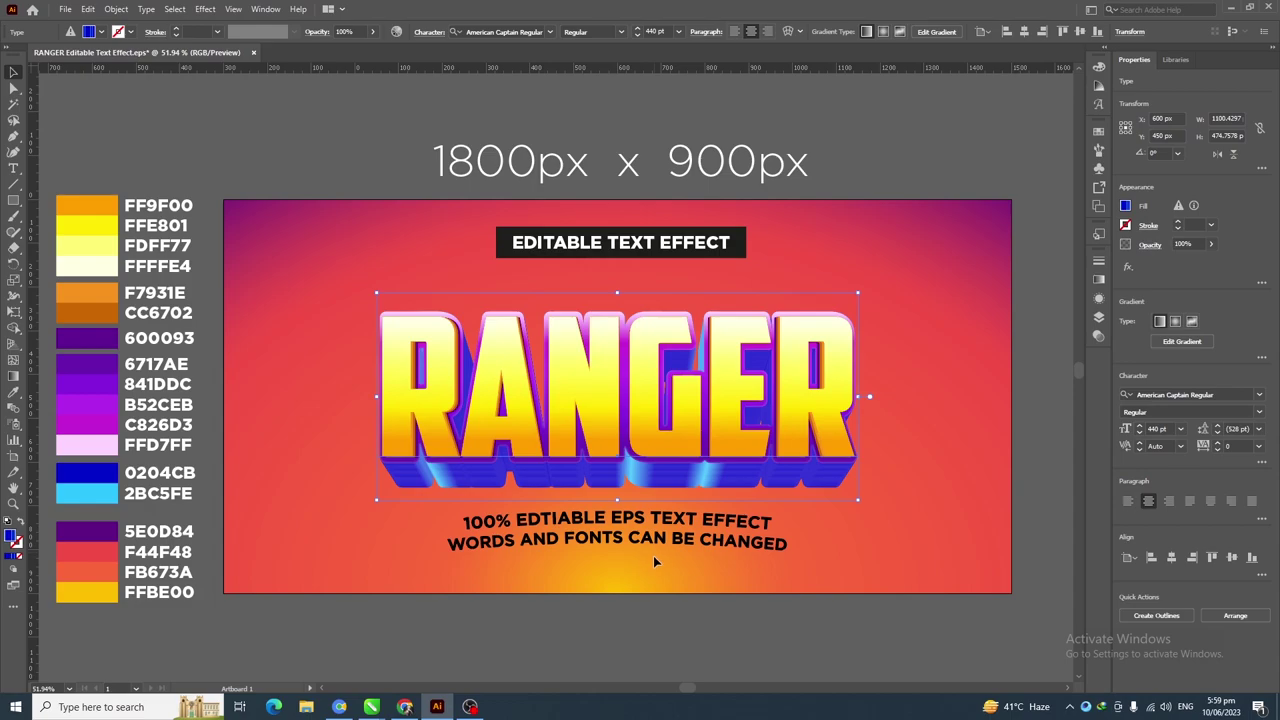
Add an Outer Glow to the whole RANGER object with yellow colour F9FF08
click(1099, 299)
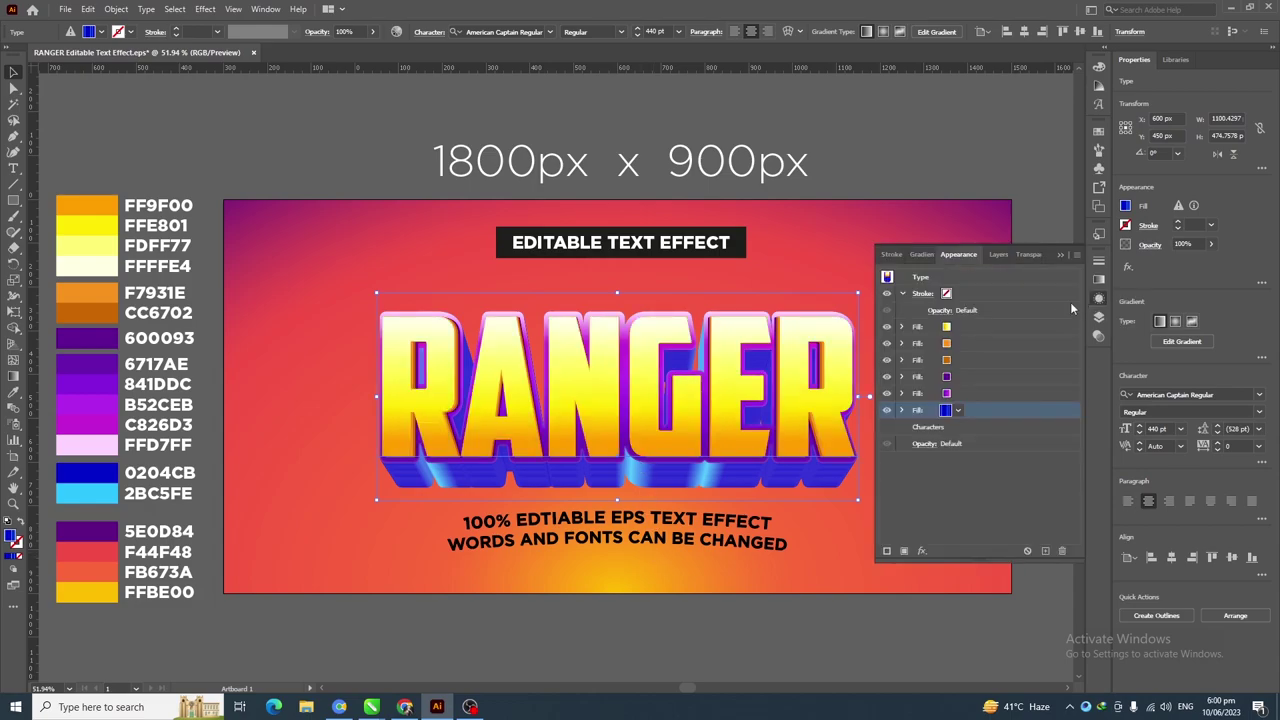
click(970, 282)
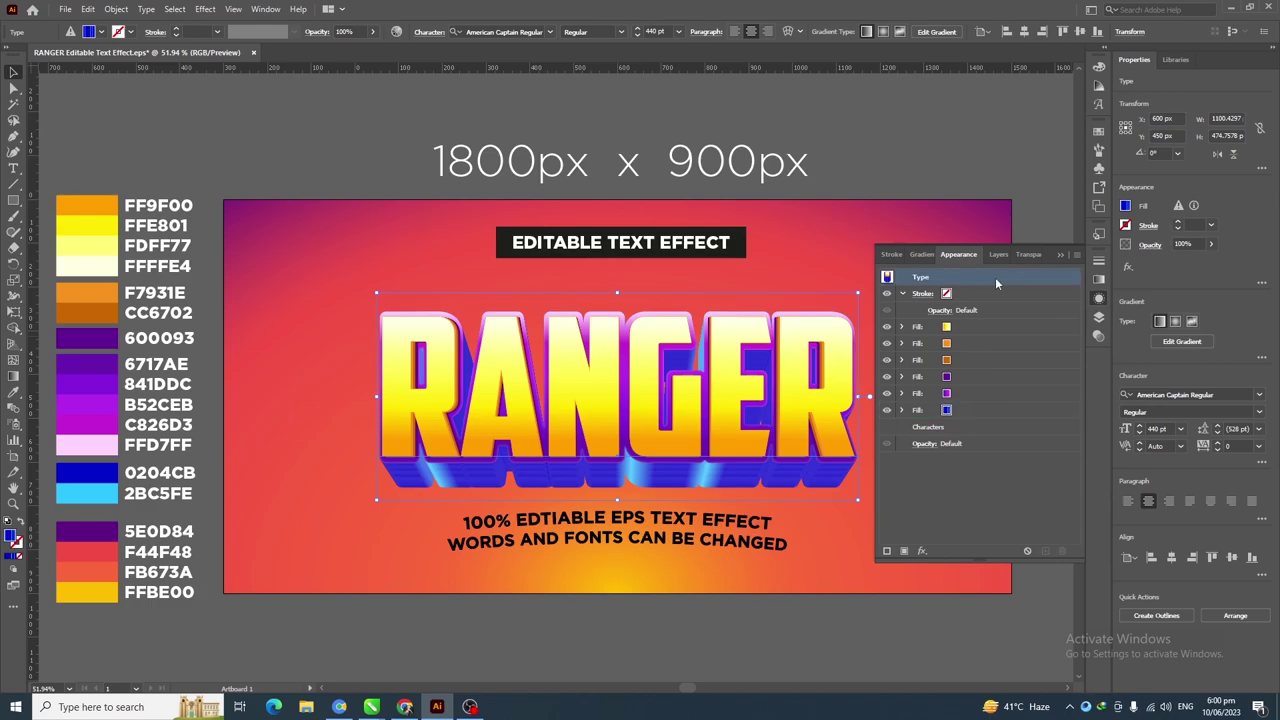
click(922, 551)
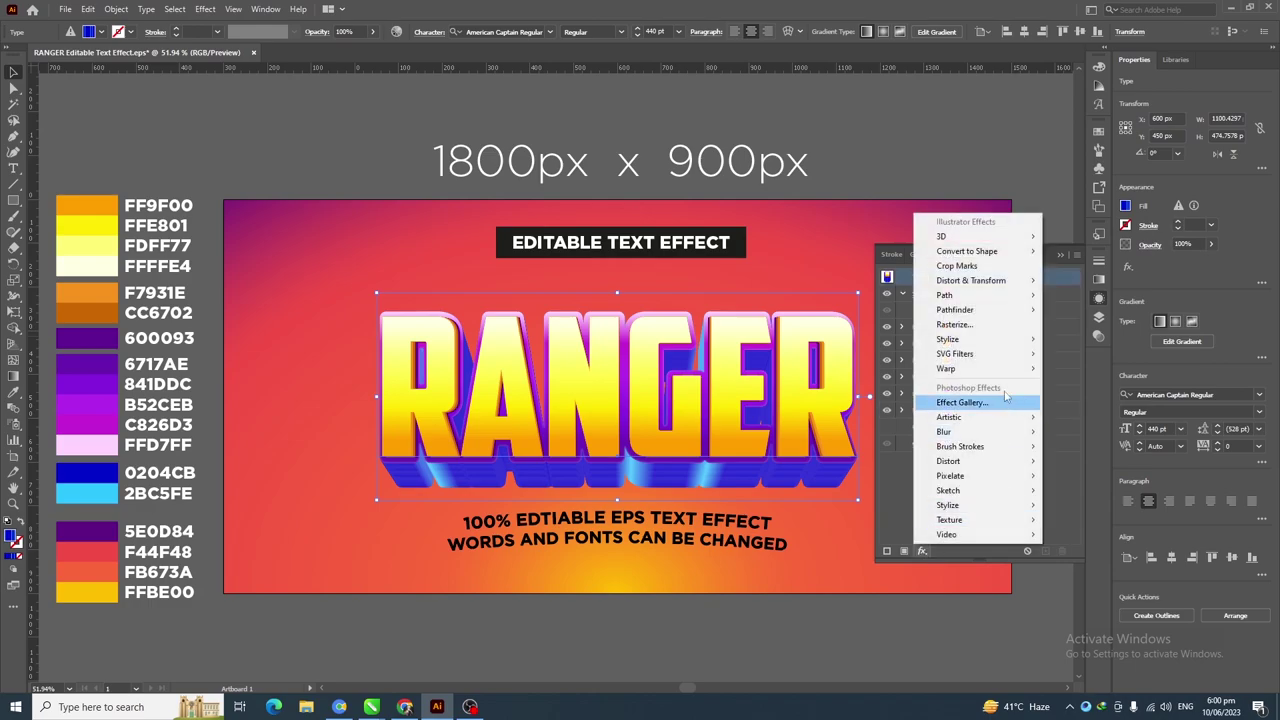
mouse_move(984, 342)
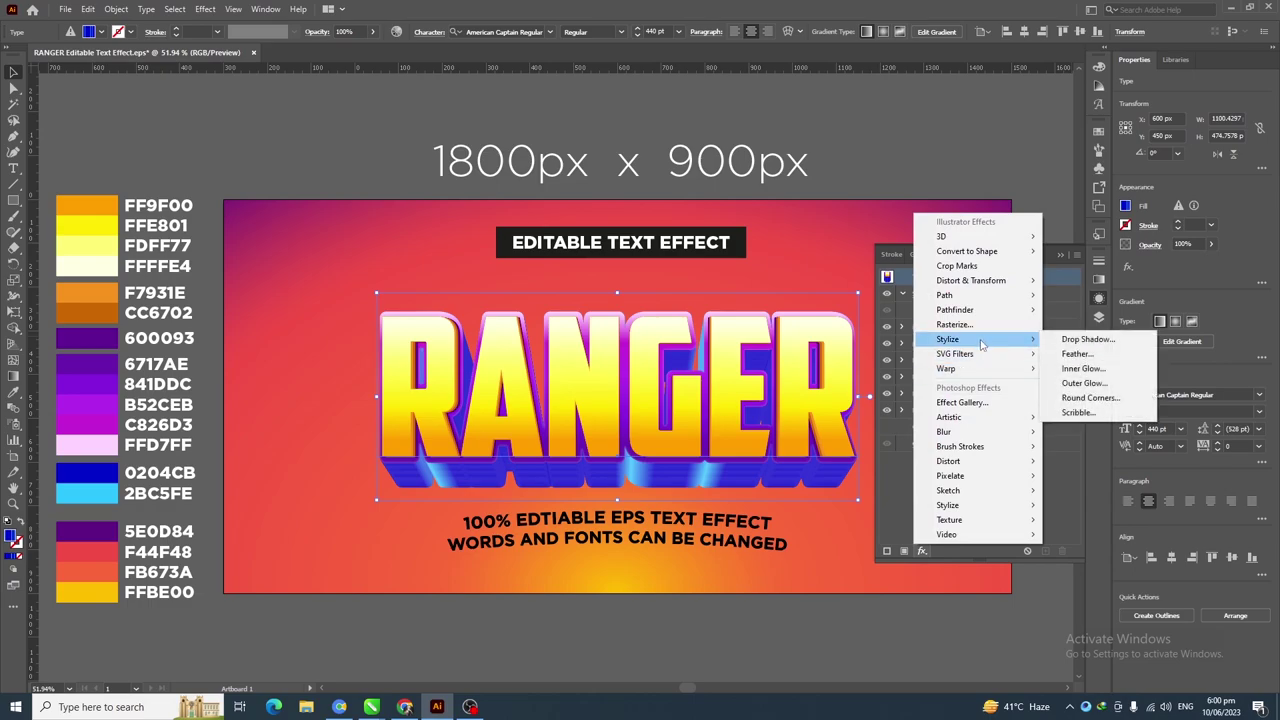
click(1094, 385)
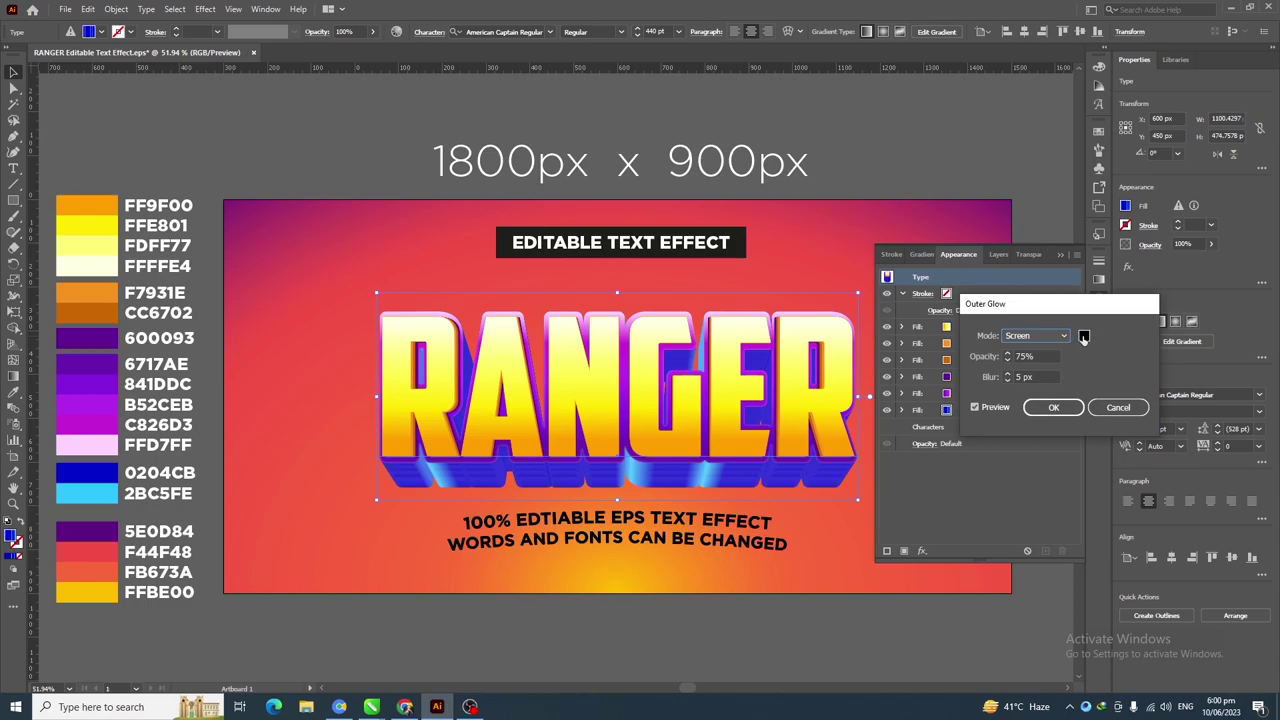
click(1084, 338)
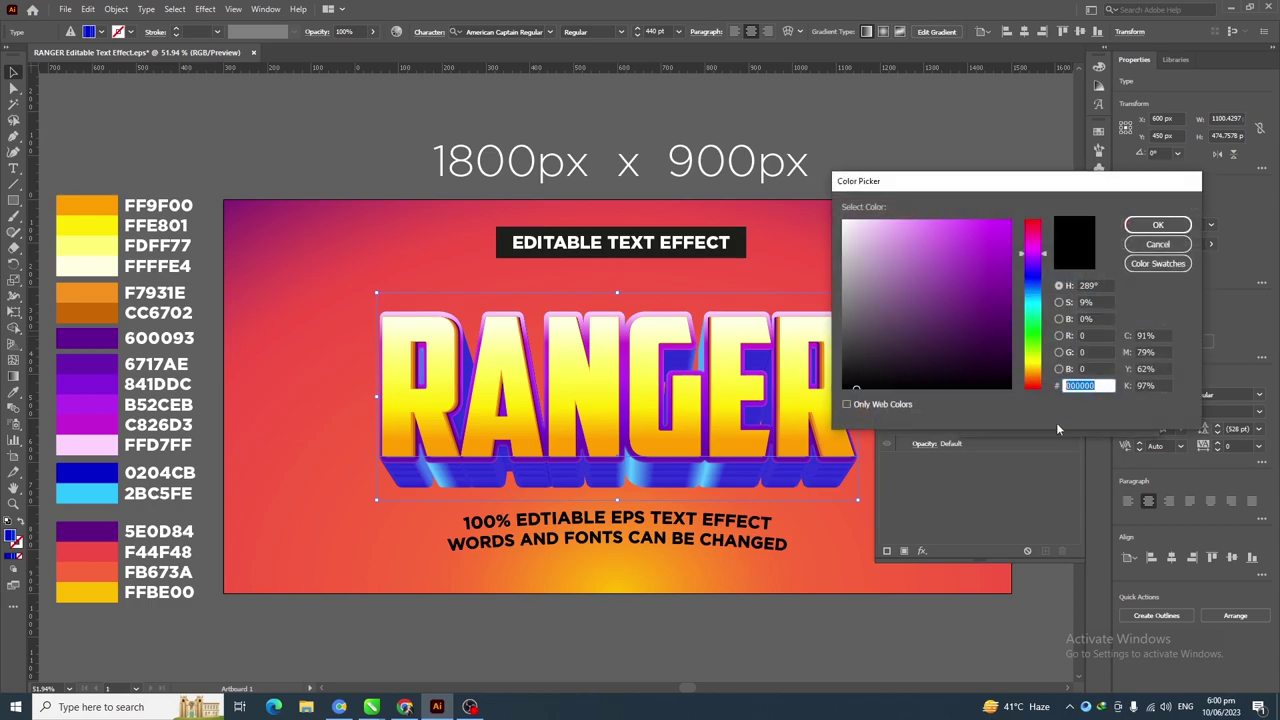
text(F9FF08)
key(Tab)
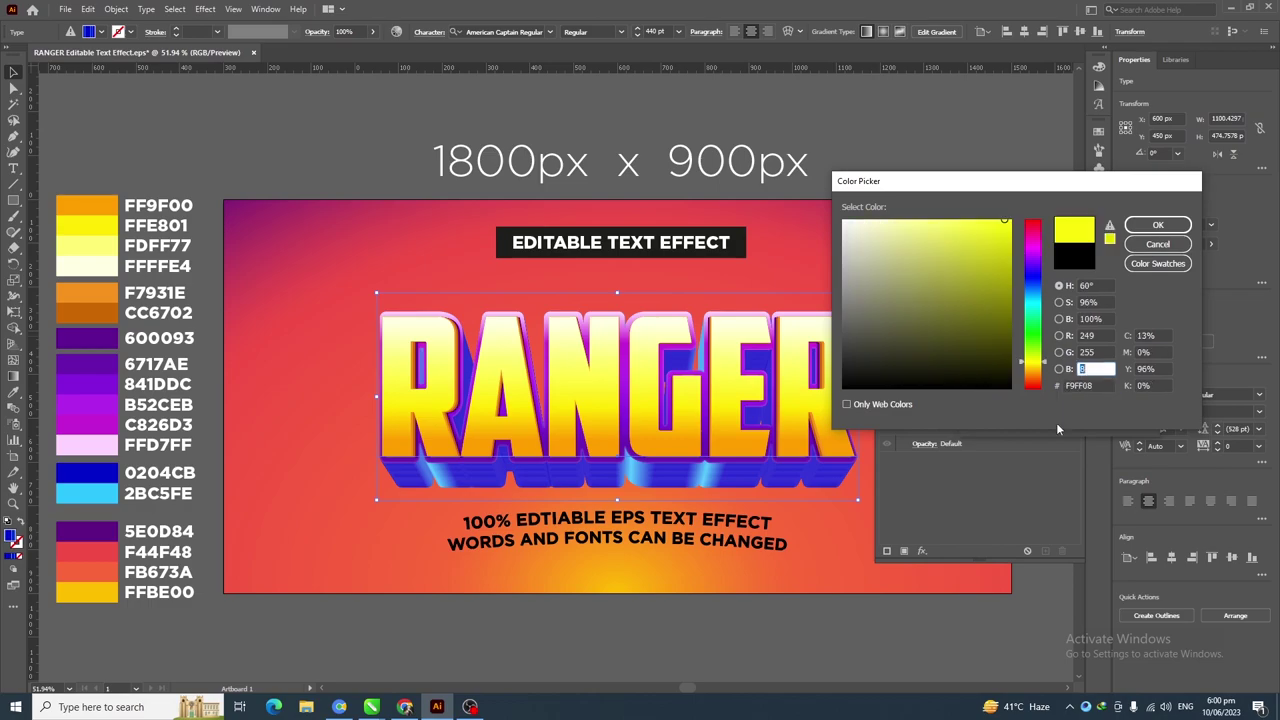
click(1159, 227)
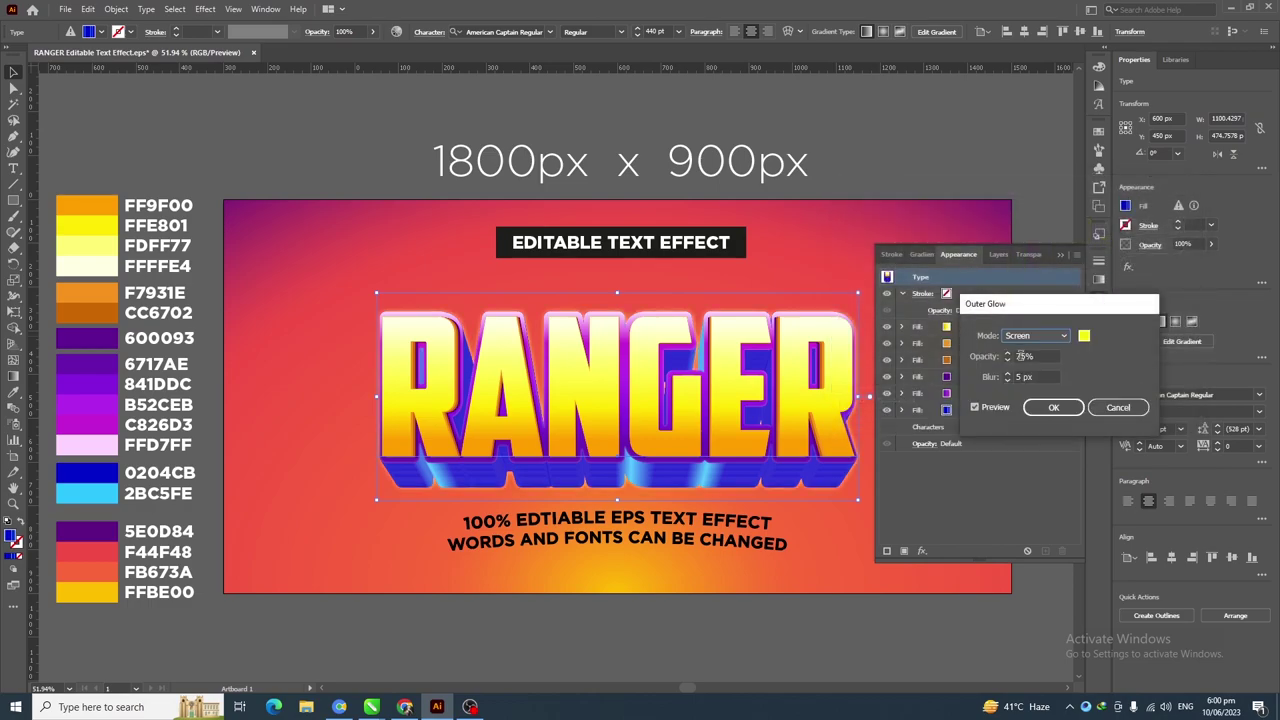
Set that glow to 100% opacity, Normal blend, 5 px blur, and apply it
click(1042, 355)
text(100)
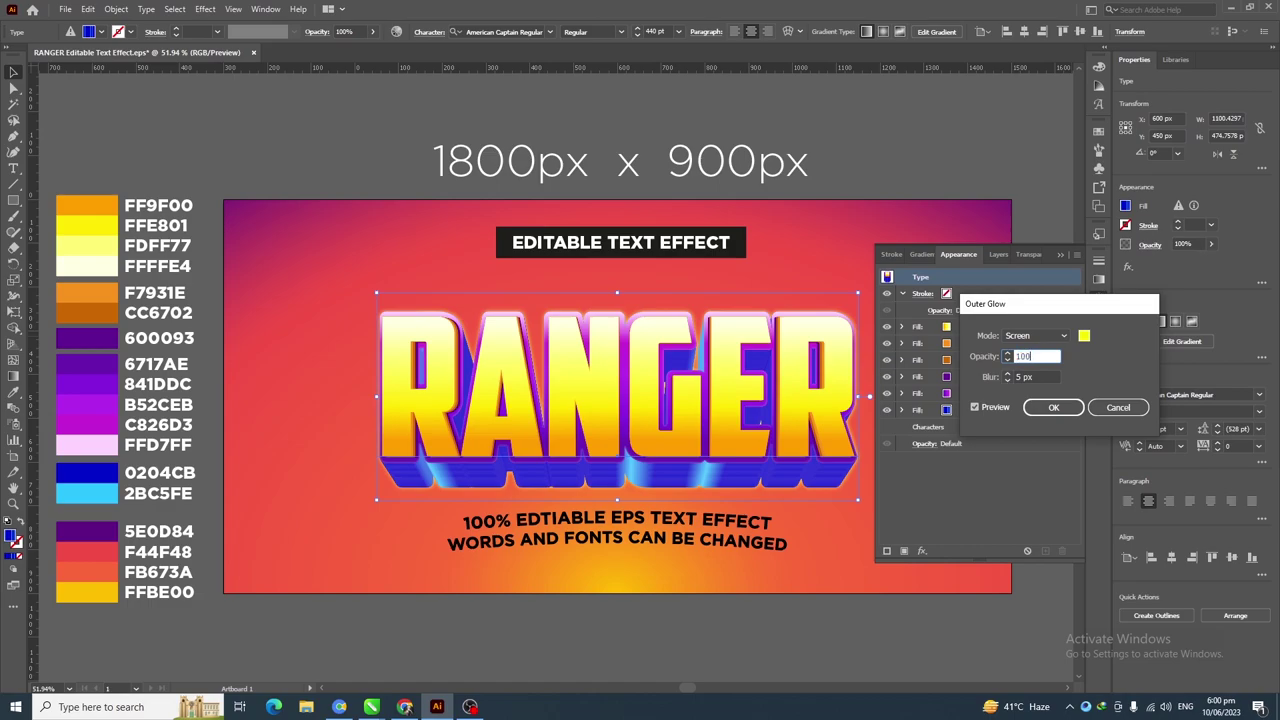
key(Tab)
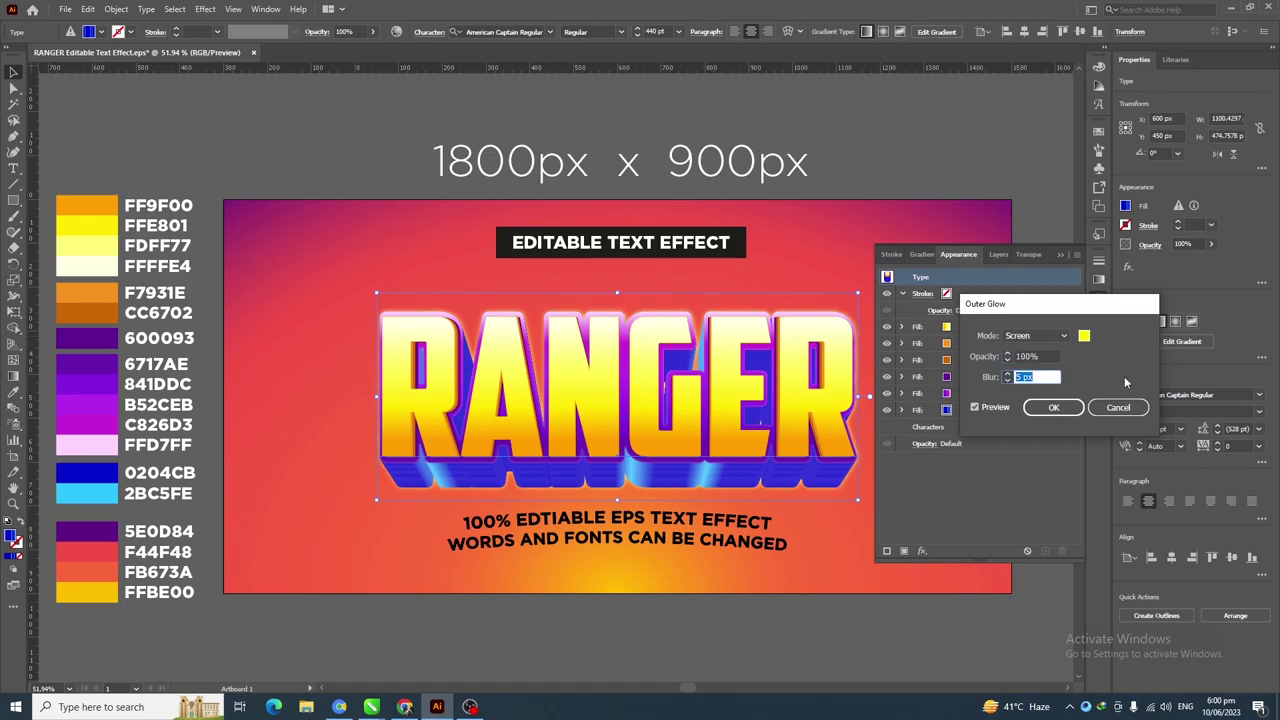
click(1036, 336)
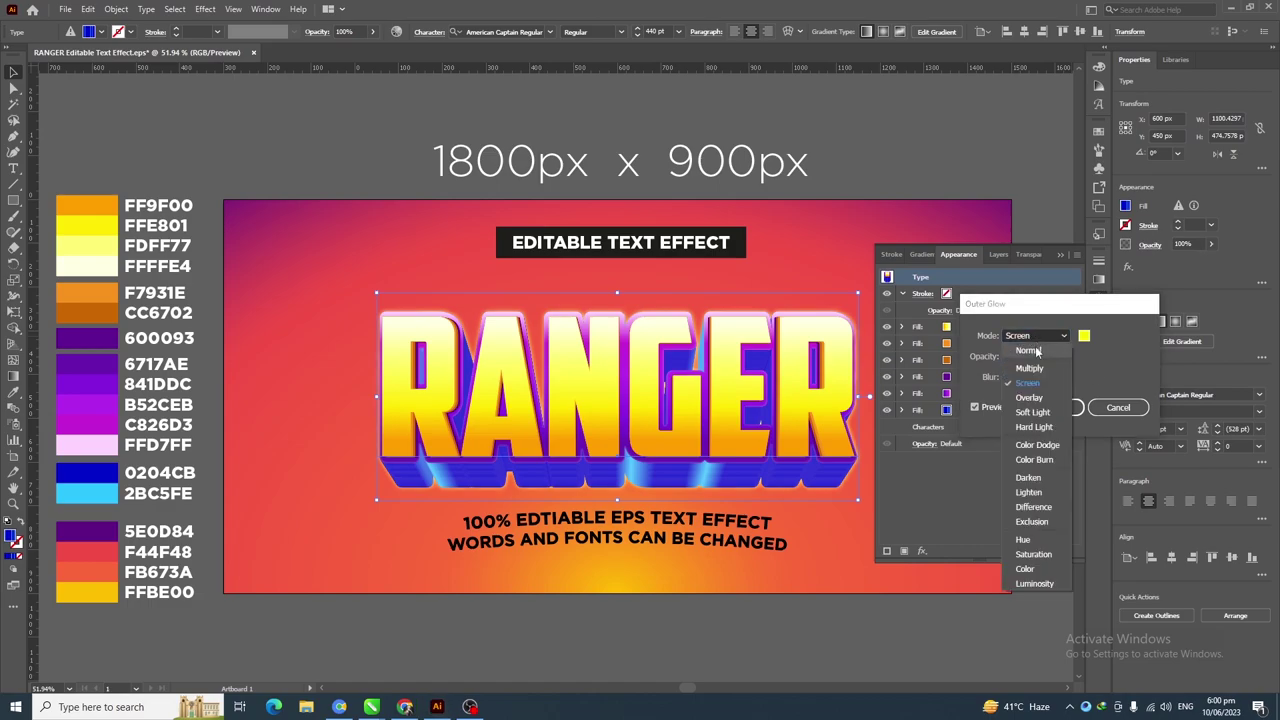
click(1030, 350)
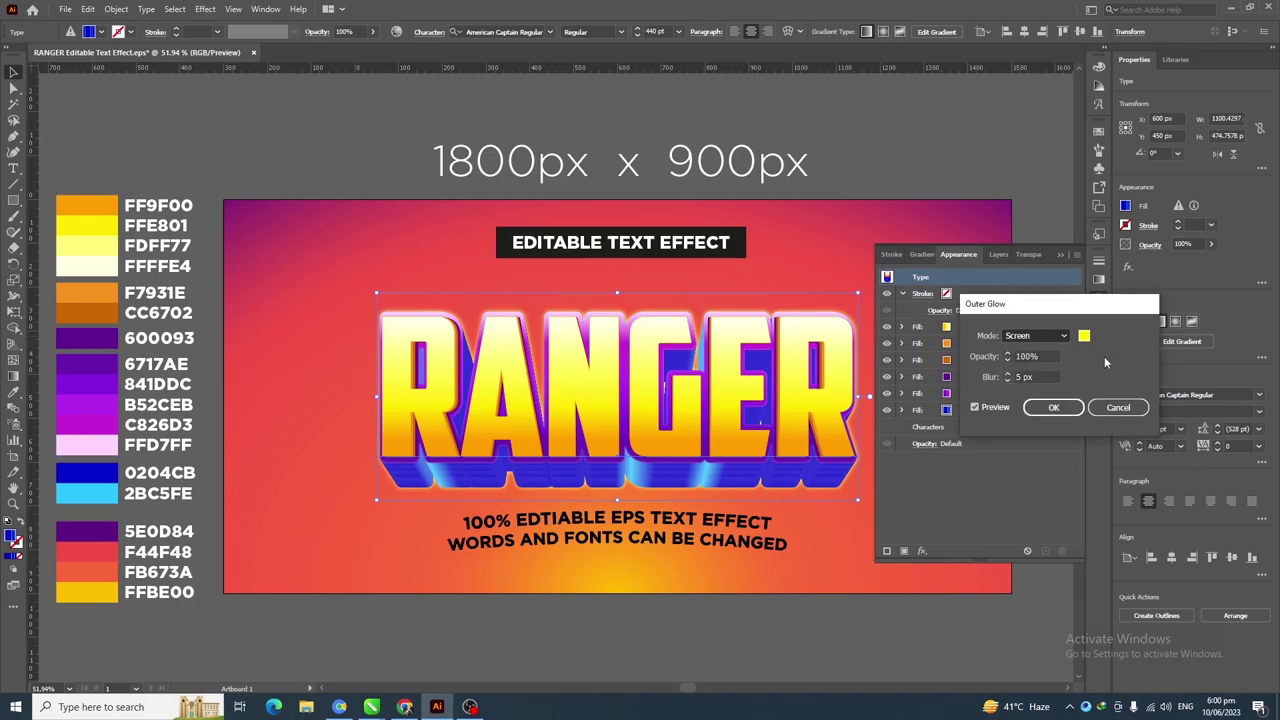
click(1055, 408)
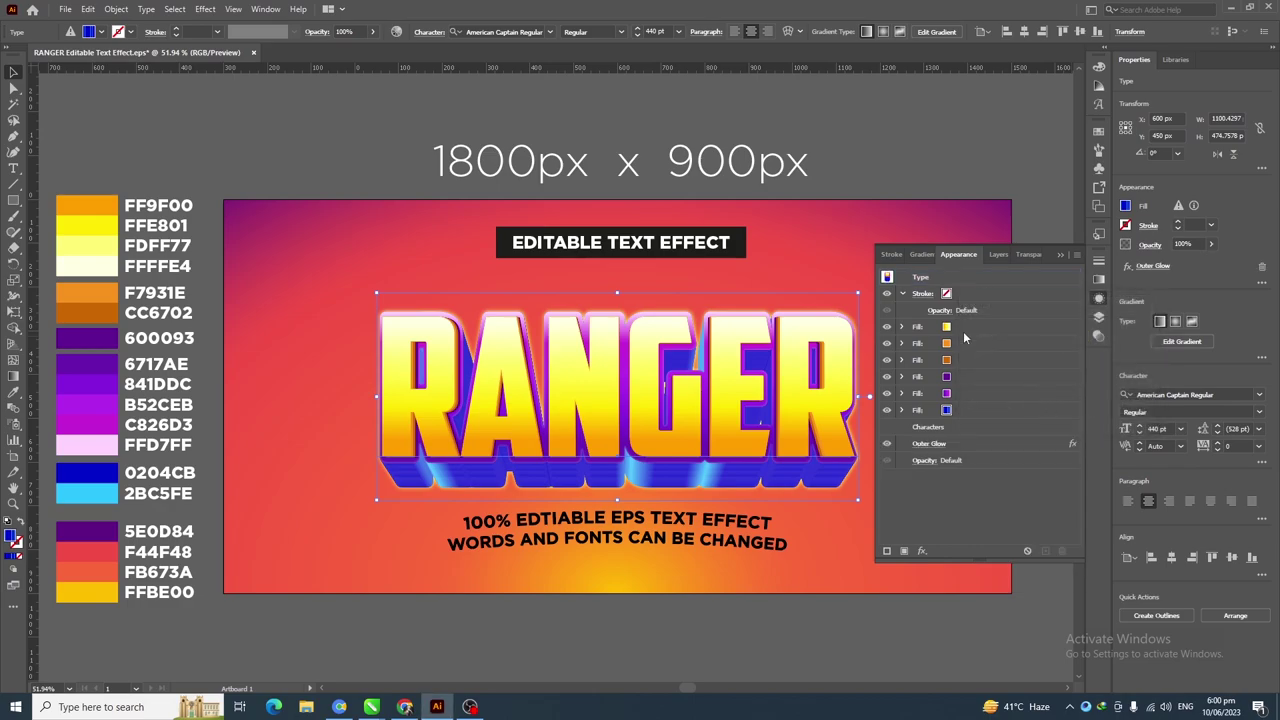
Add a second yellow Outer Glow at 60% opacity with 35 px blur
click(950, 280)
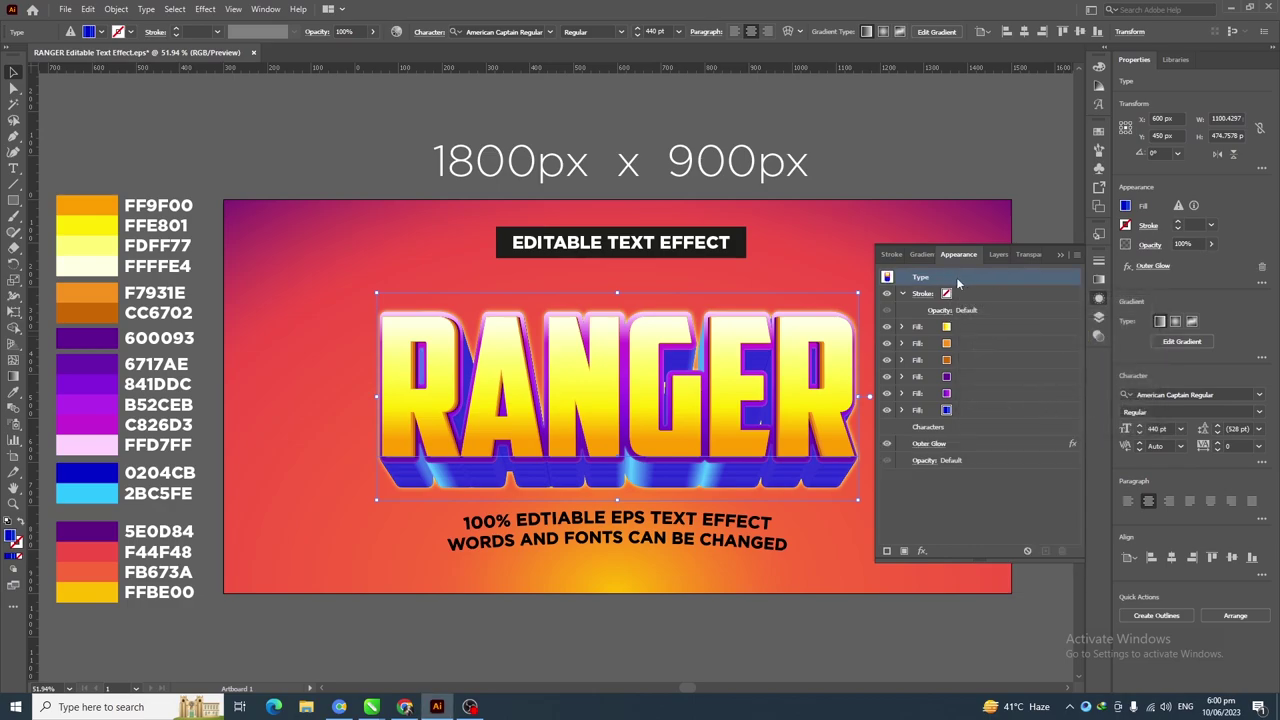
click(922, 552)
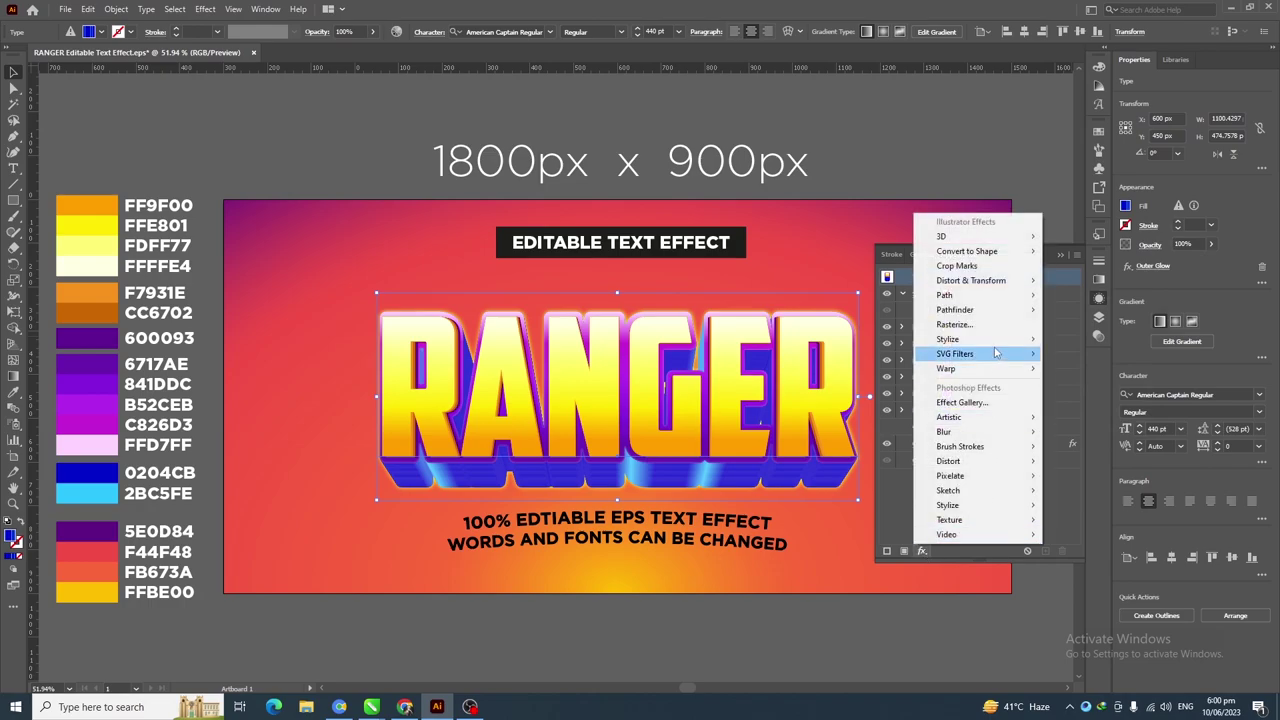
mouse_move(998, 342)
click(1085, 384)
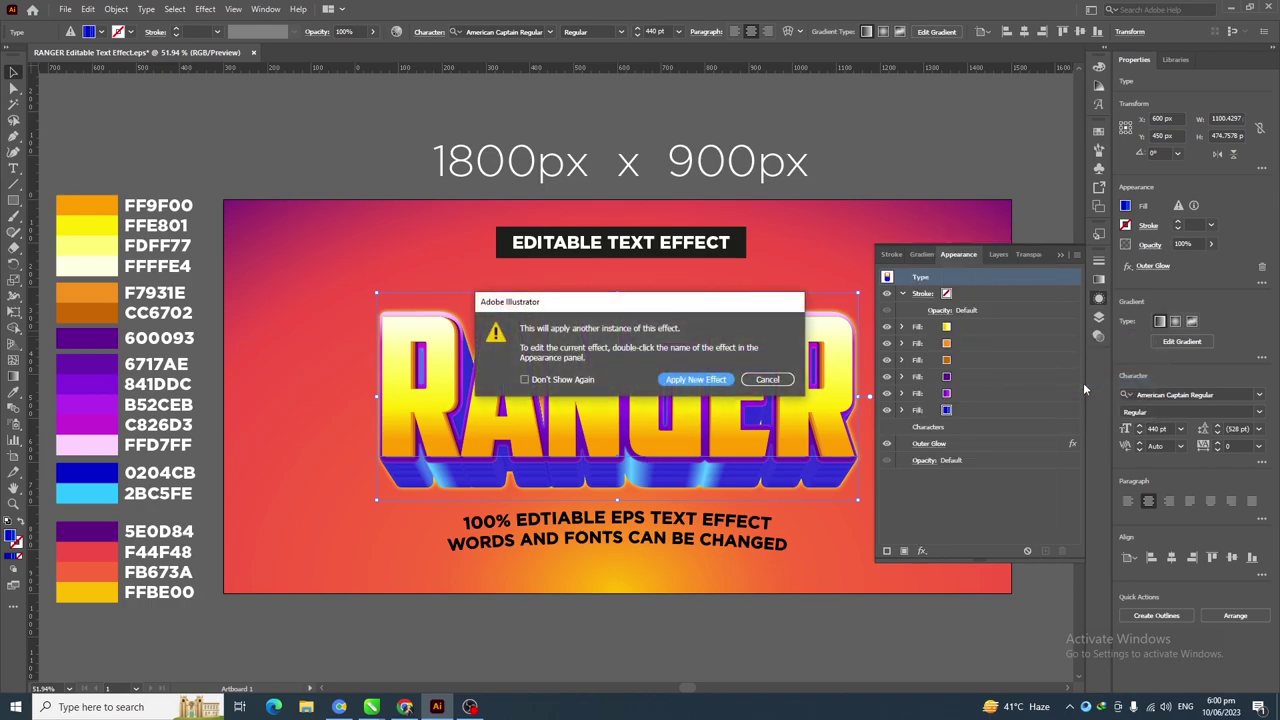
click(697, 380)
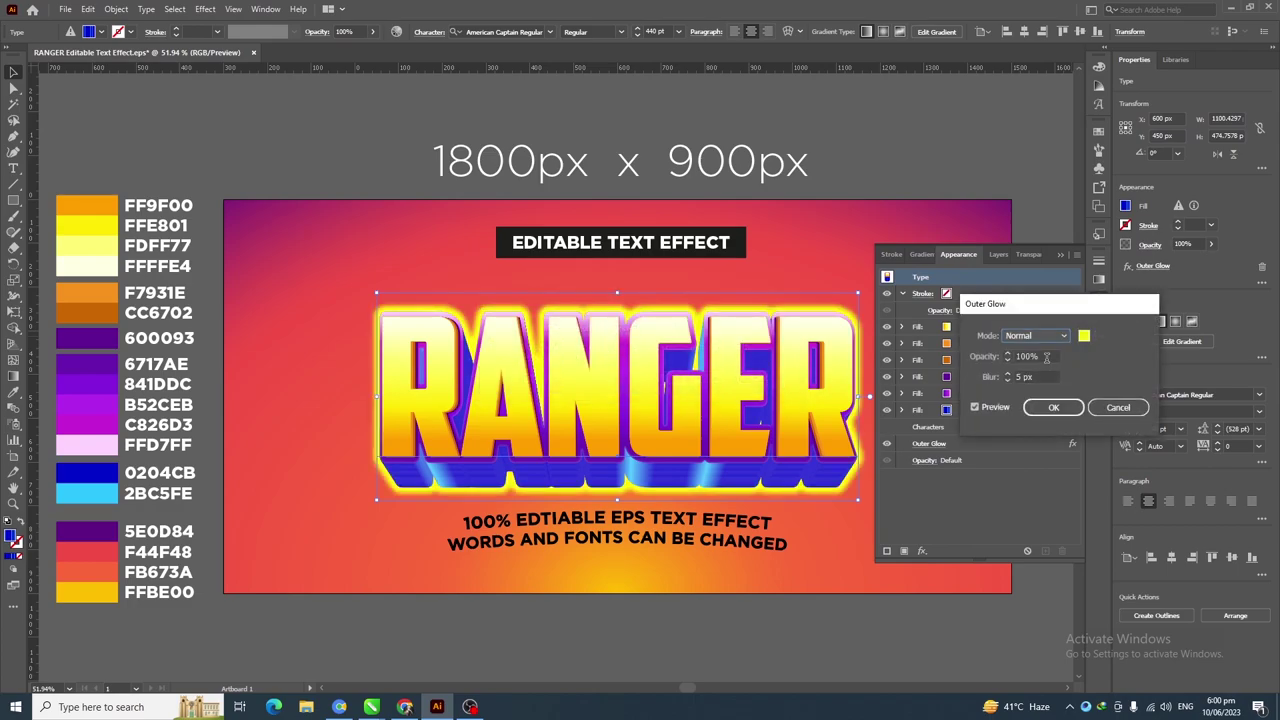
text(60)
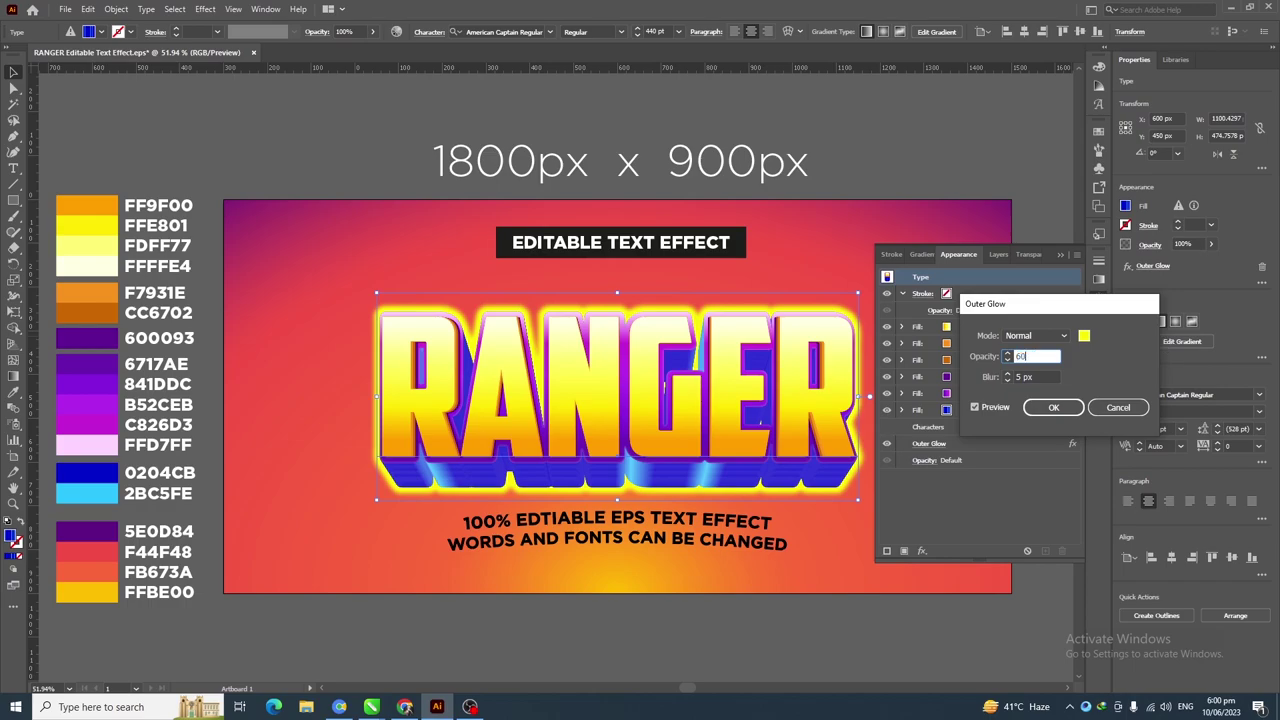
key(Tab)
text(35)
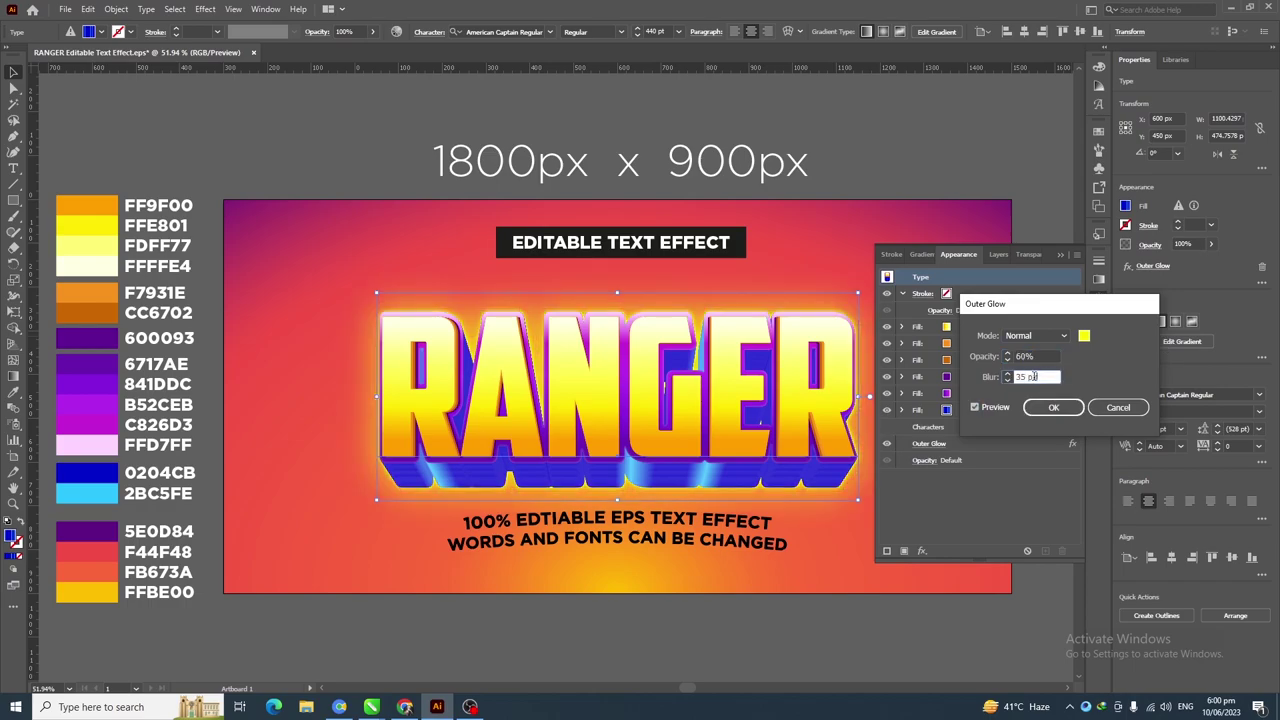
click(1062, 412)
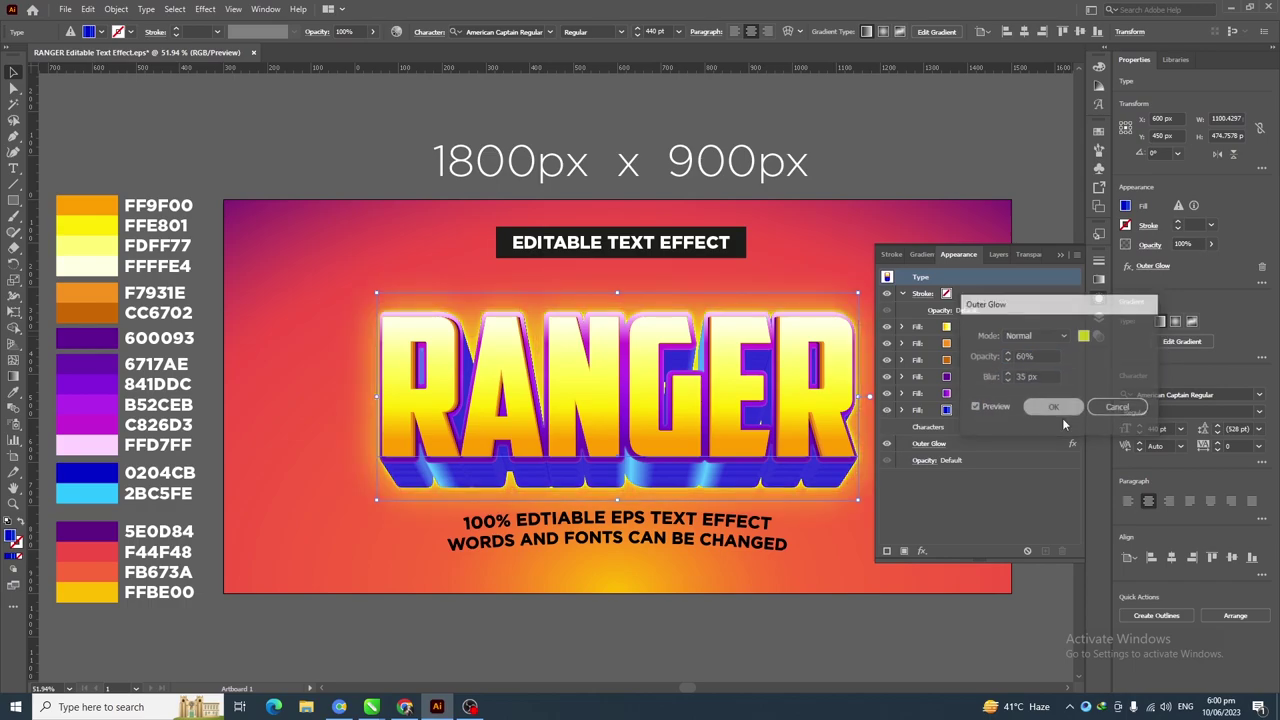
Apply a vertical Arch warp to RANGER with 0% bend and a distortion value of 4
click(902, 293)
click(954, 280)
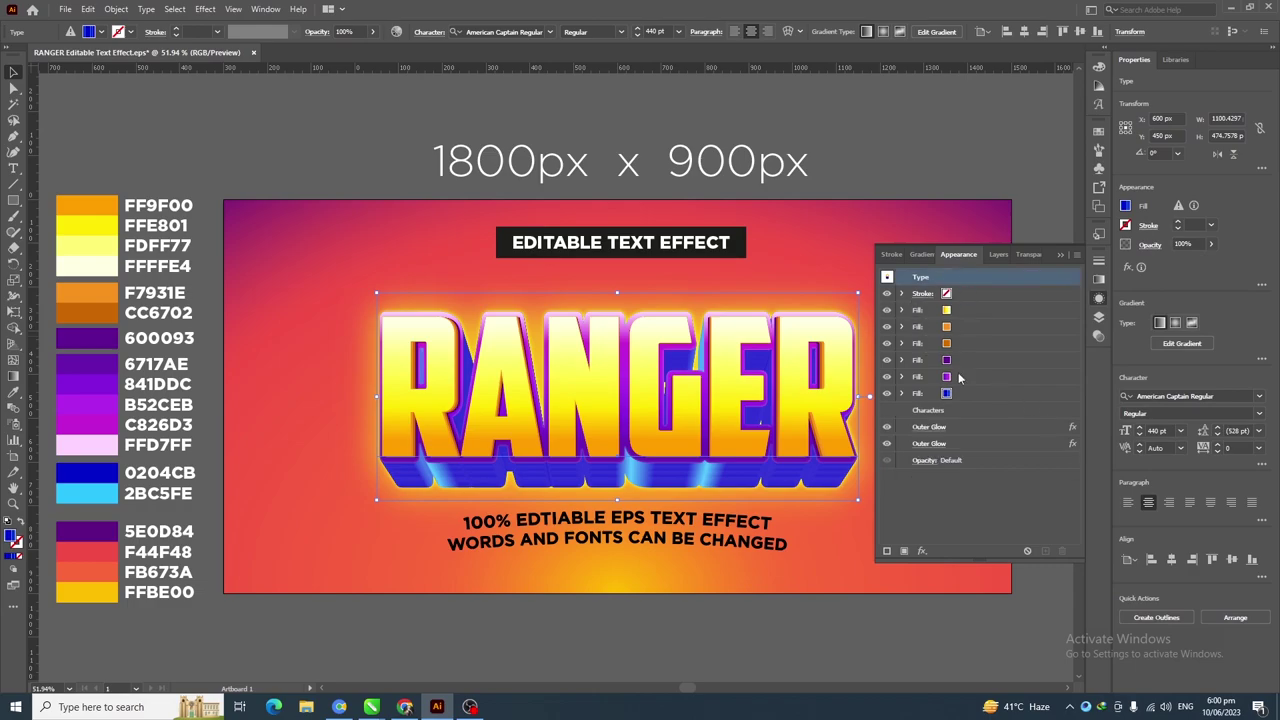
click(922, 552)
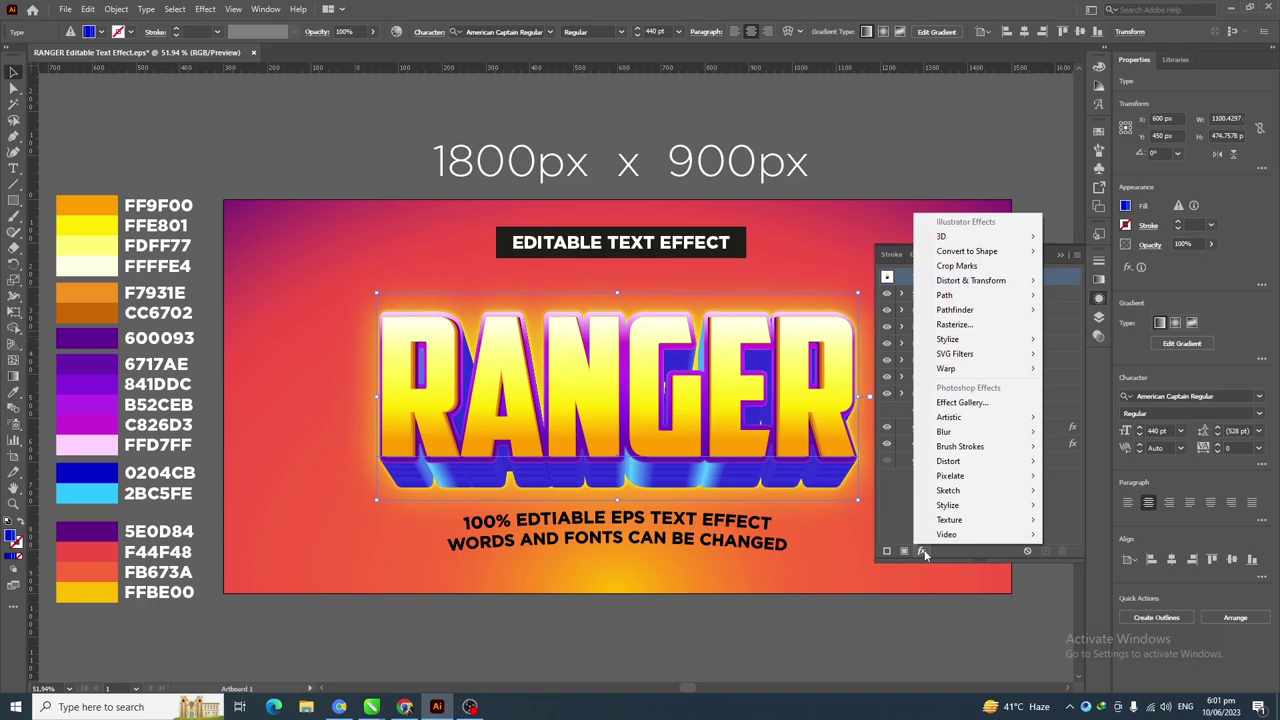
mouse_move(1001, 369)
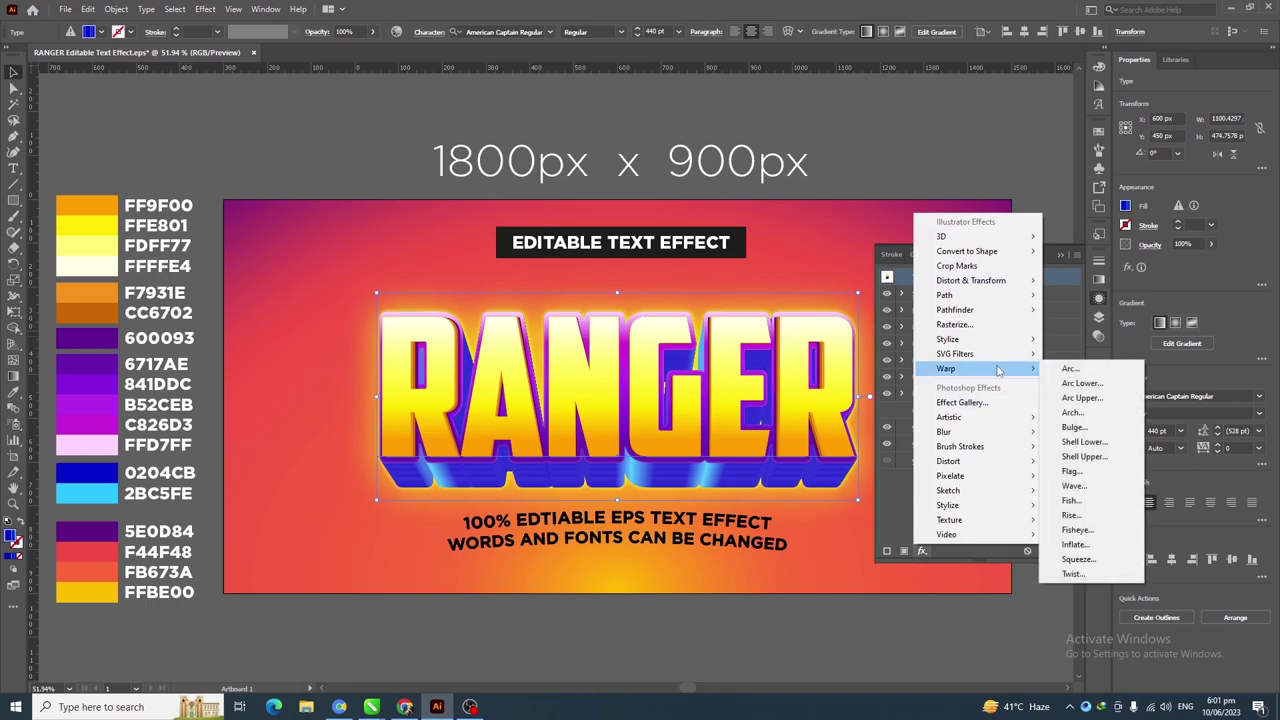
click(1075, 414)
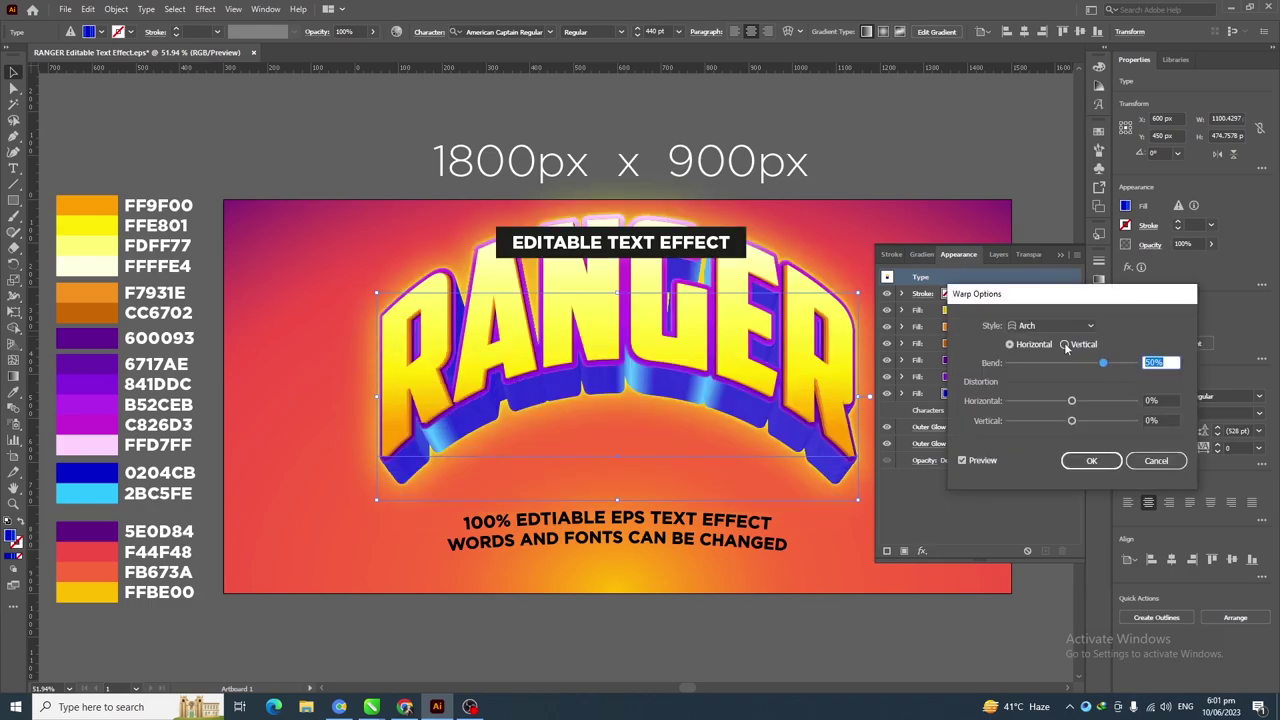
click(1066, 345)
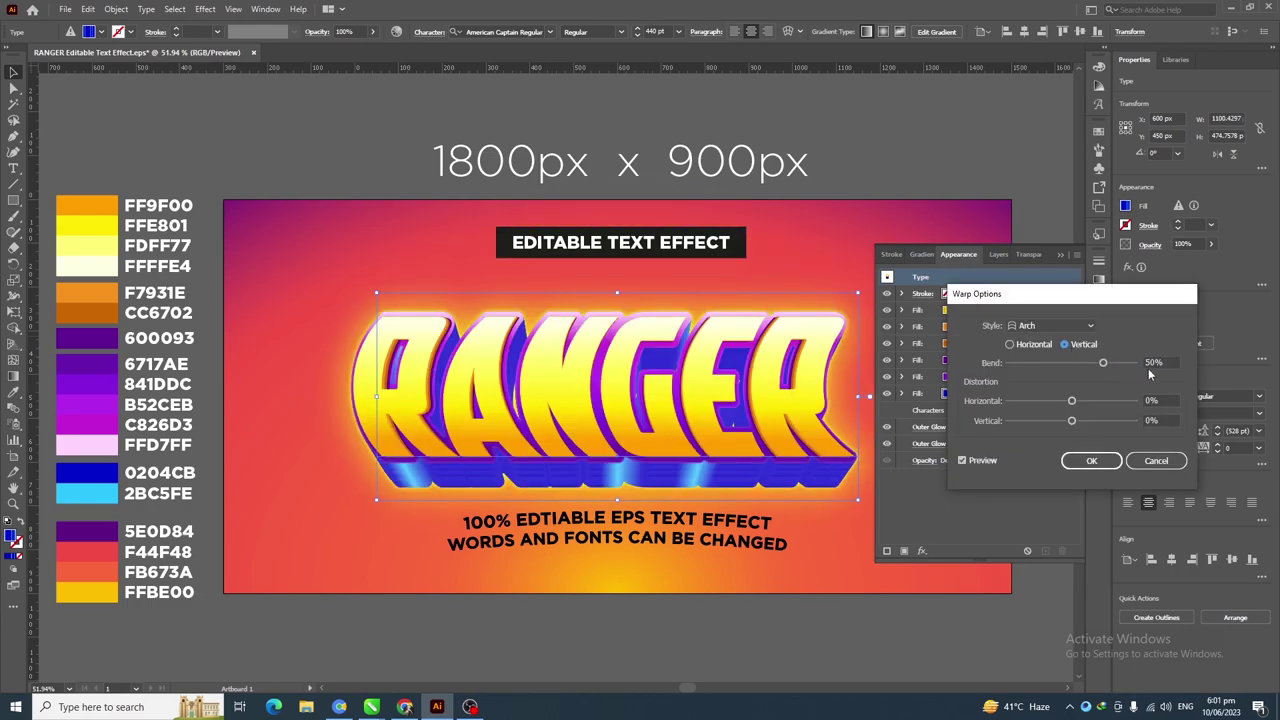
double_click(1160, 363)
text(0)
key(Tab)
key(Tab)
text(4)
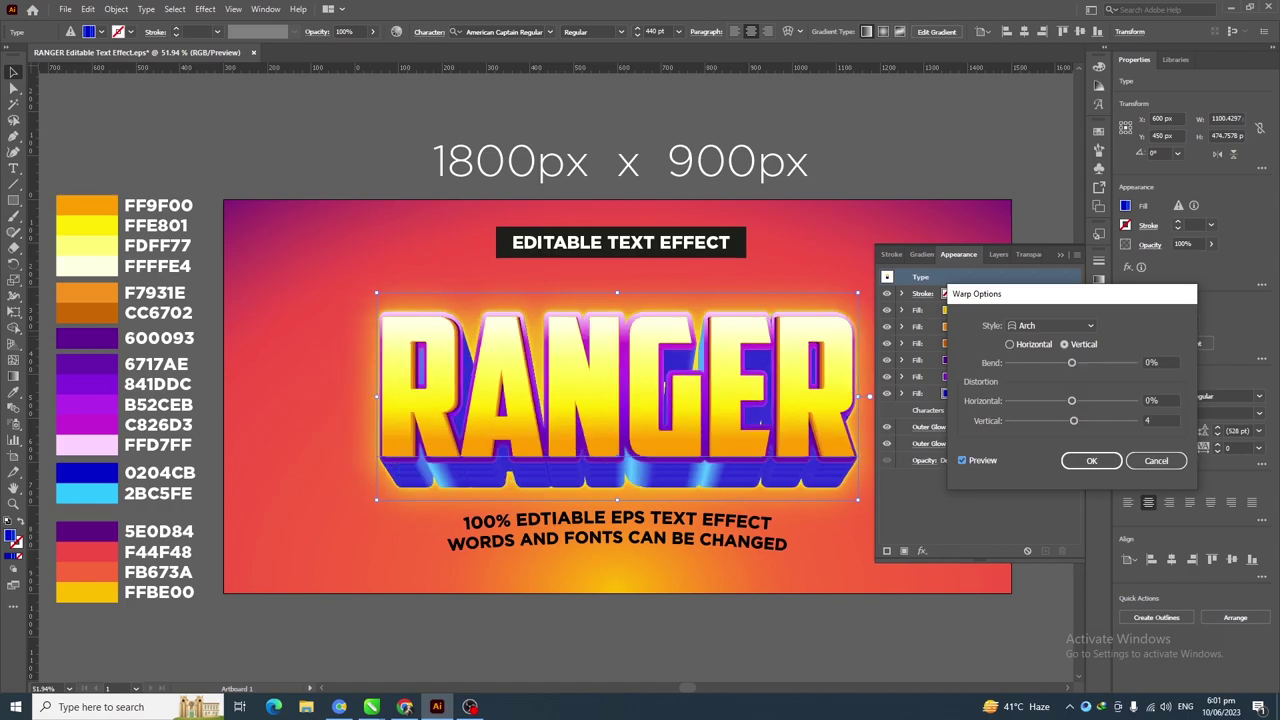
click(1087, 462)
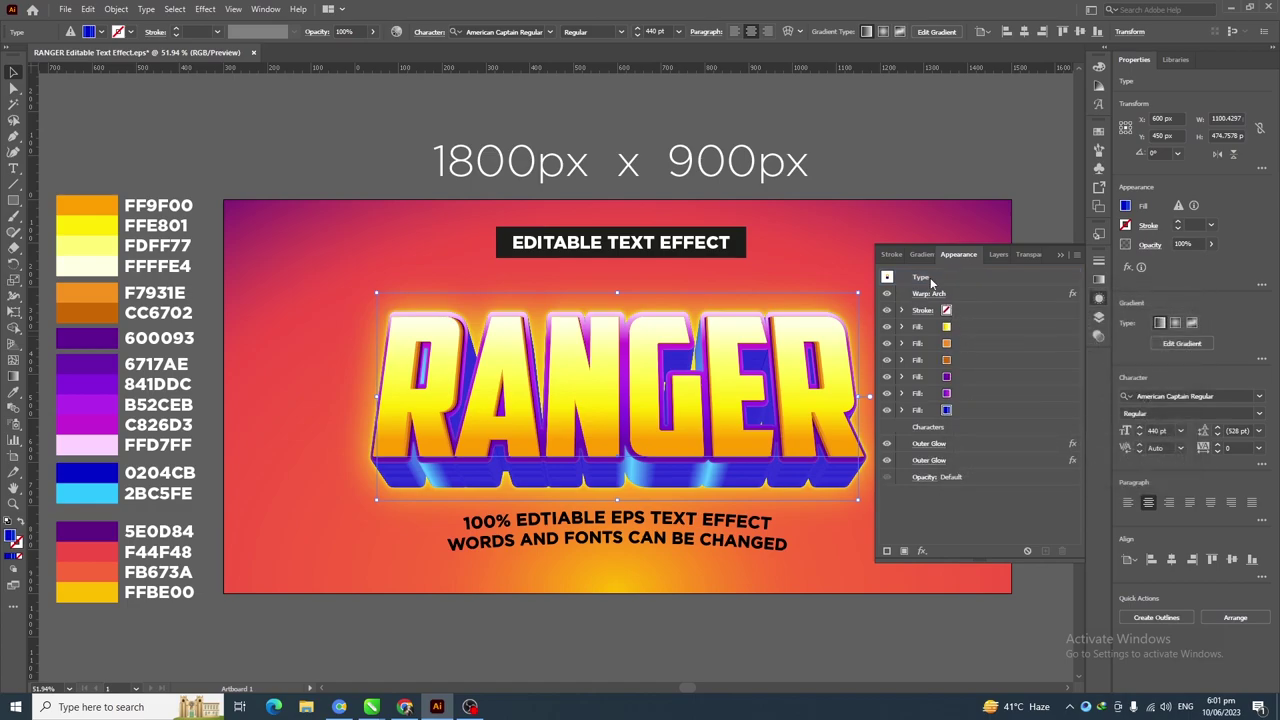
Add a horizontal Arc warp instance with 17% bend and 11% vertical distortion
click(930, 279)
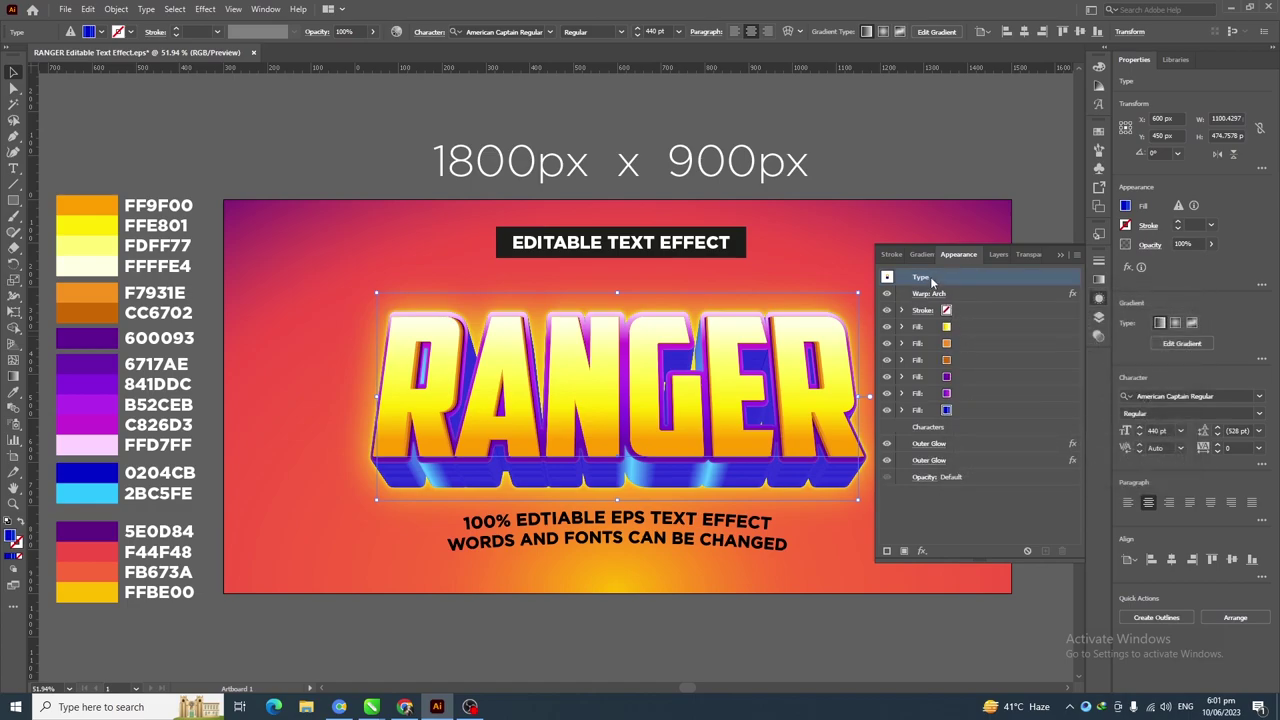
click(922, 551)
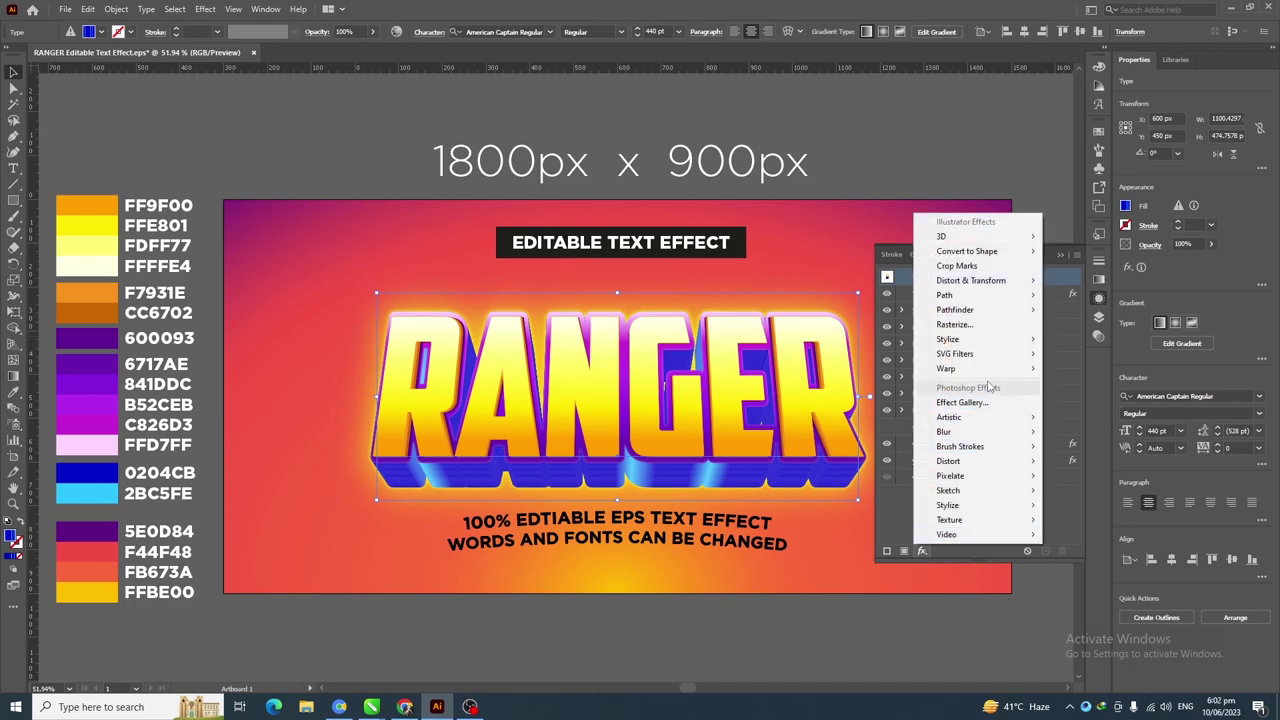
mouse_move(992, 370)
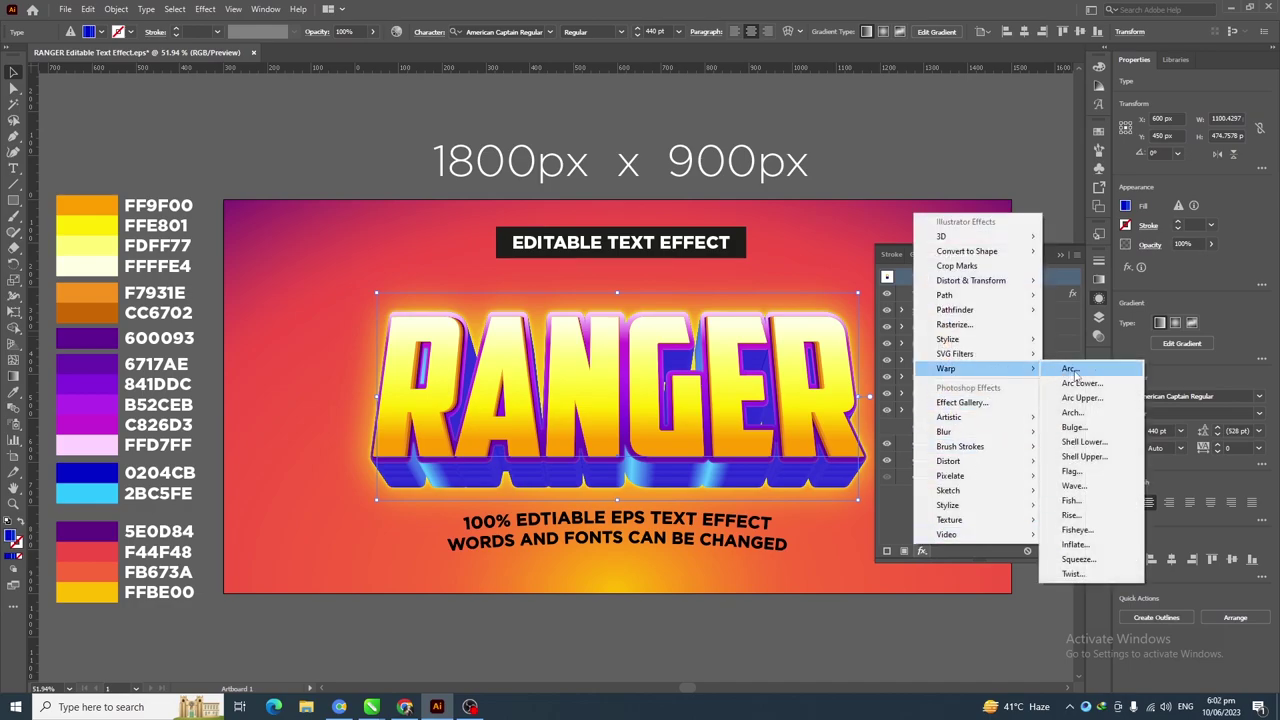
click(1070, 370)
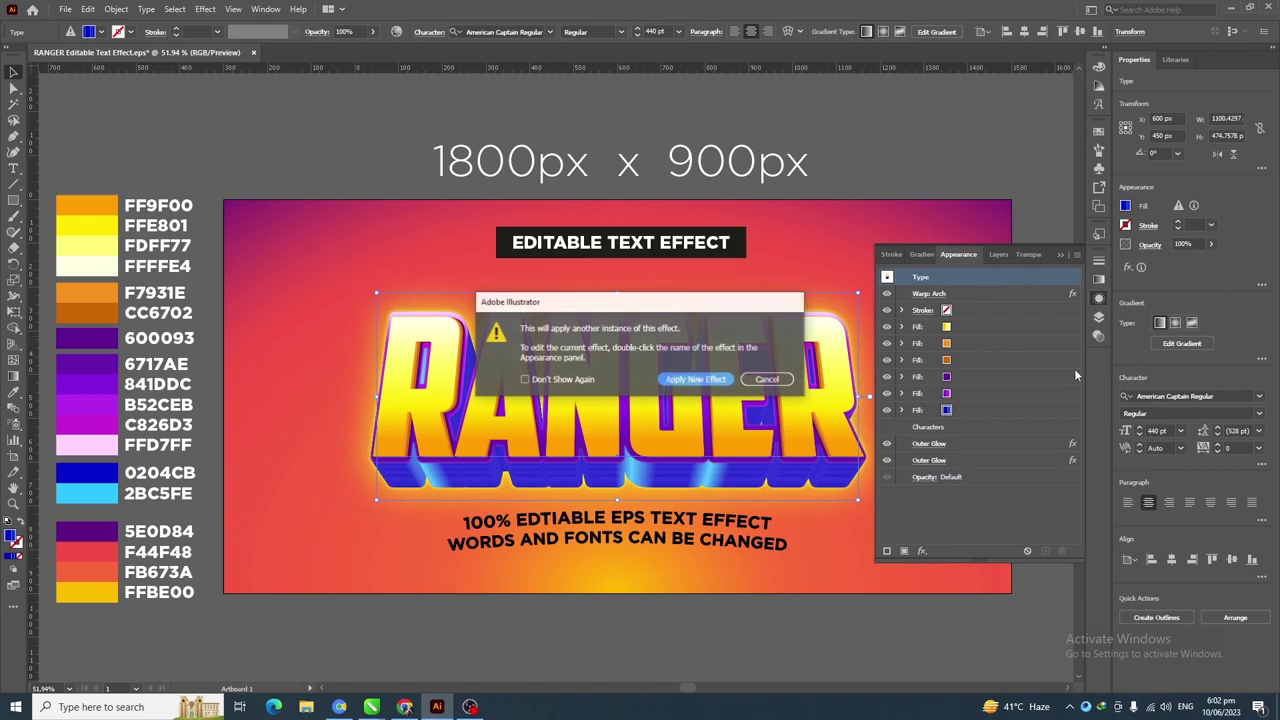
click(710, 380)
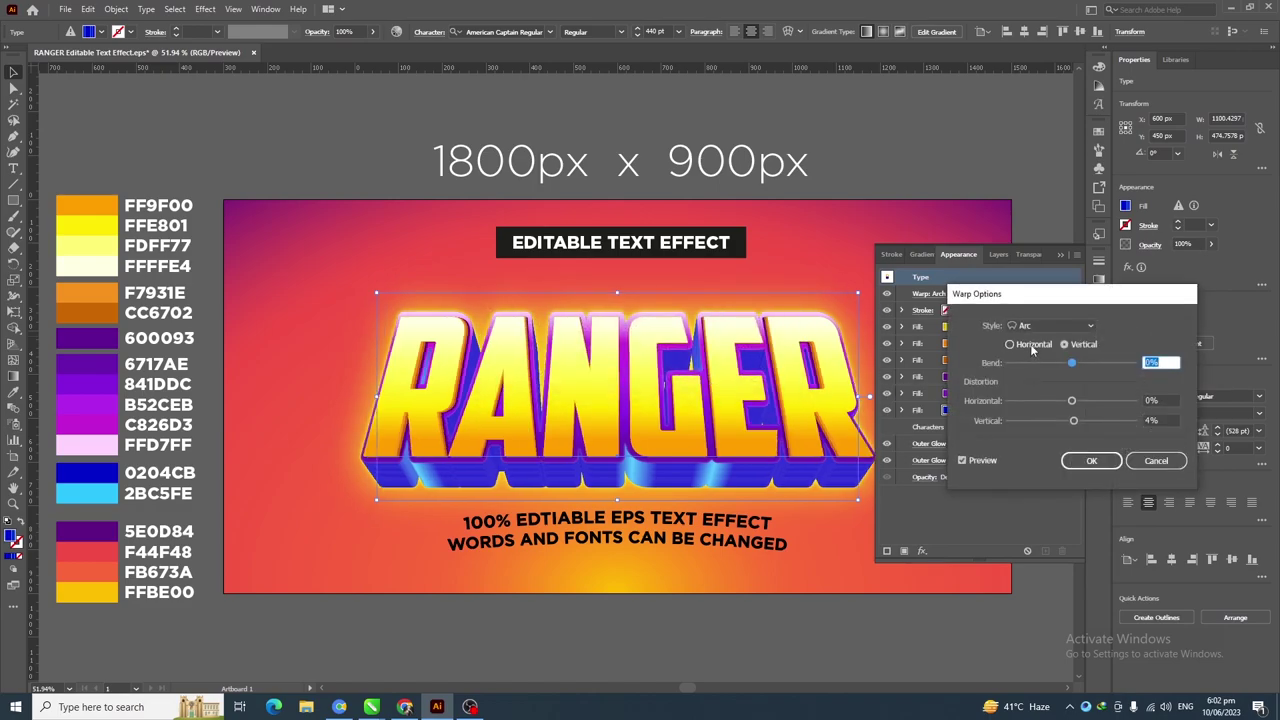
click(1032, 345)
click(1160, 362)
text(17)
key(Tab)
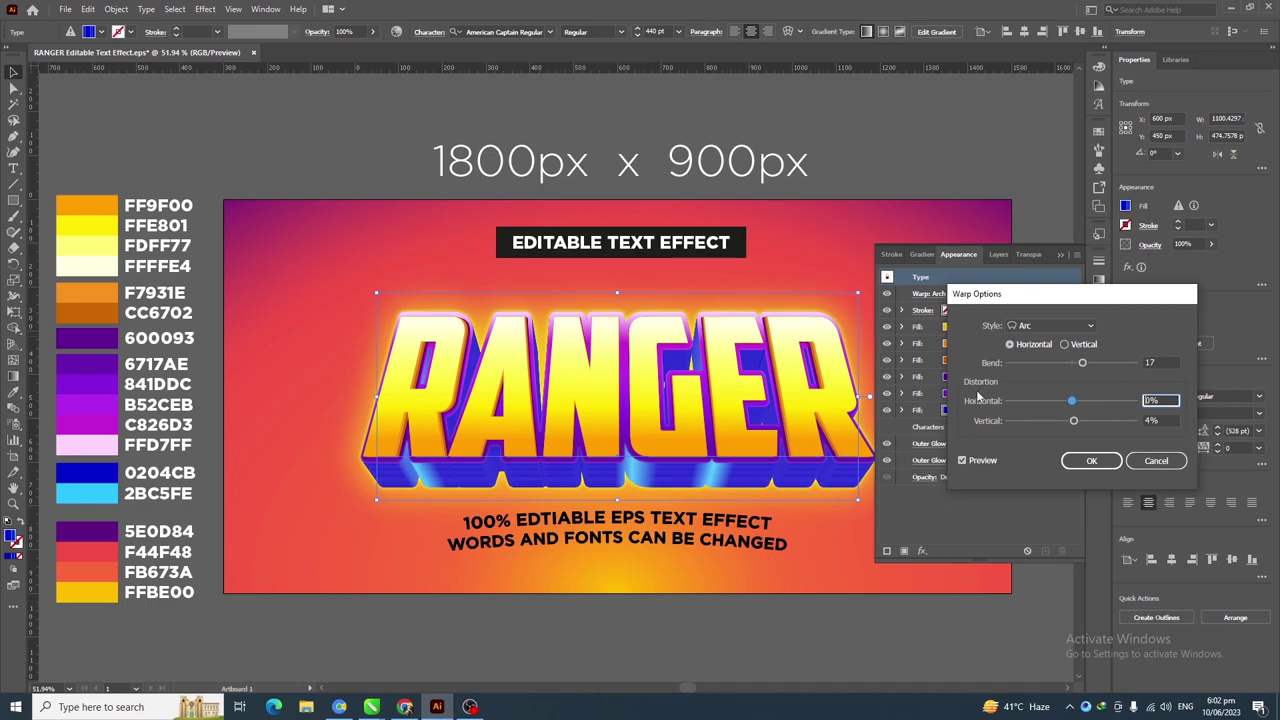
key(Tab)
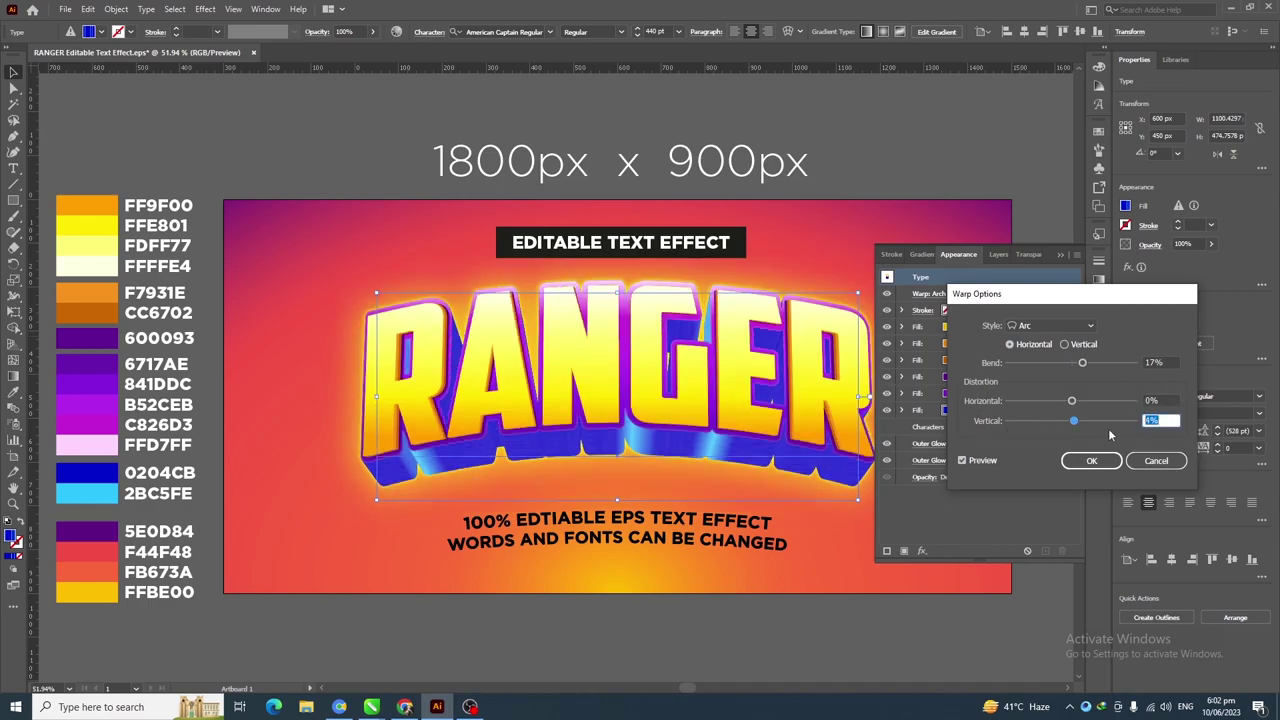
text(11)
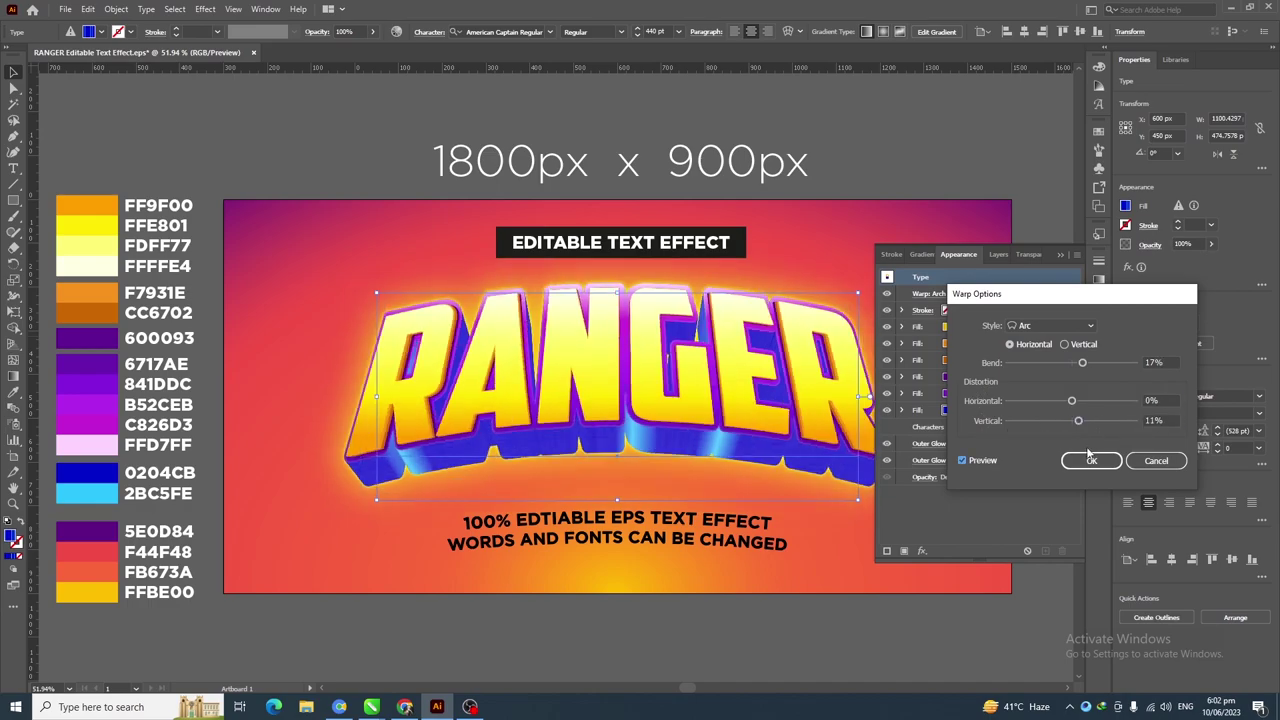
click(1090, 461)
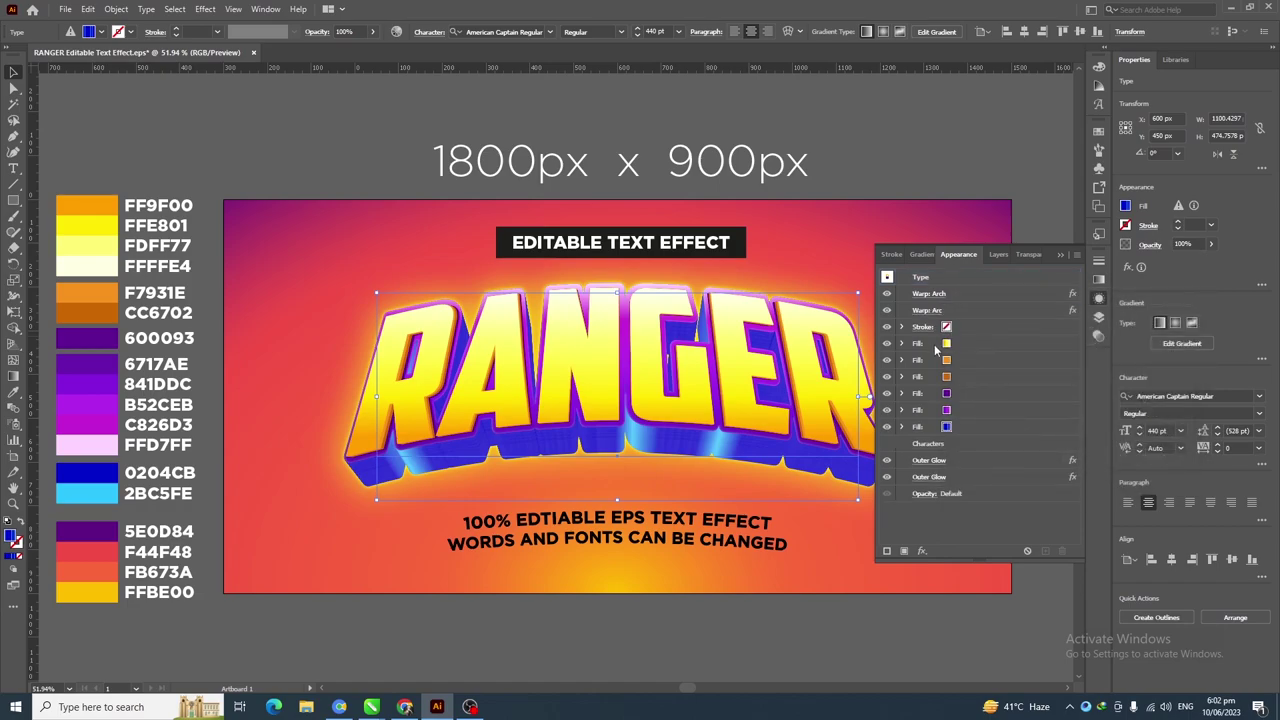
Duplicate RANGER's top yellow fill and fill the copy with the 10 dpi 30% dot pattern swatch
click(989, 343)
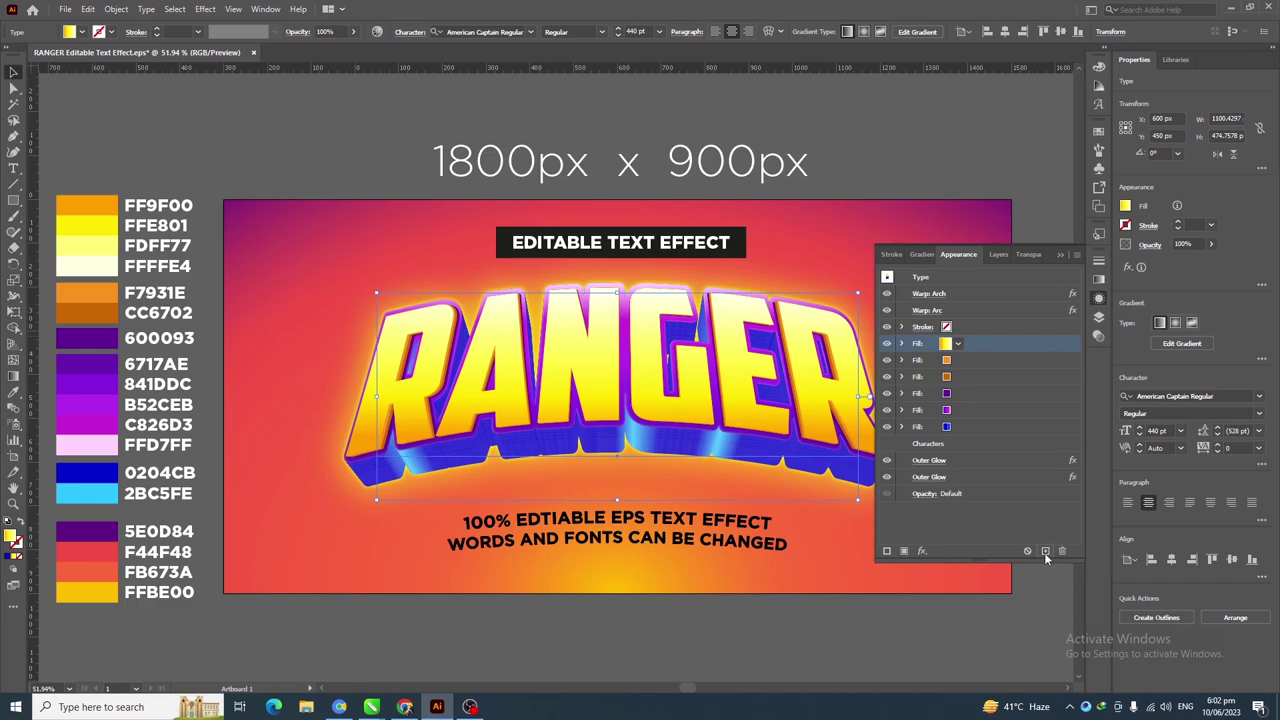
click(1045, 551)
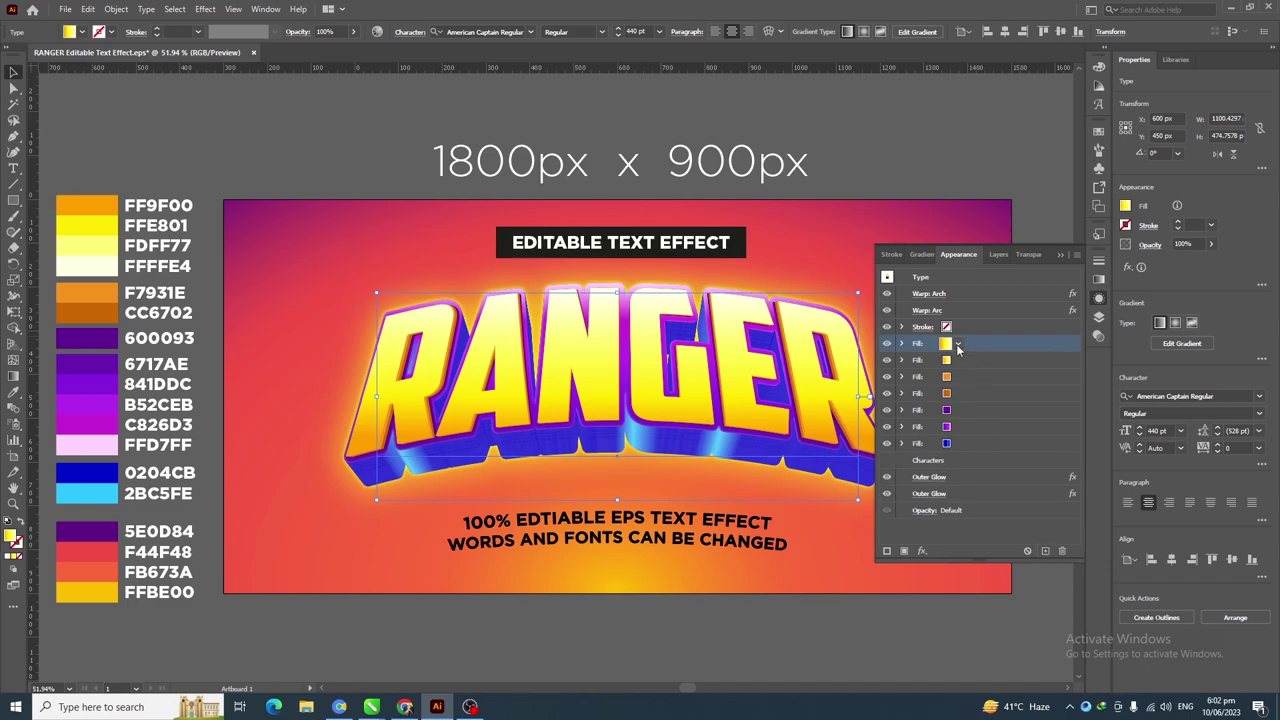
click(958, 344)
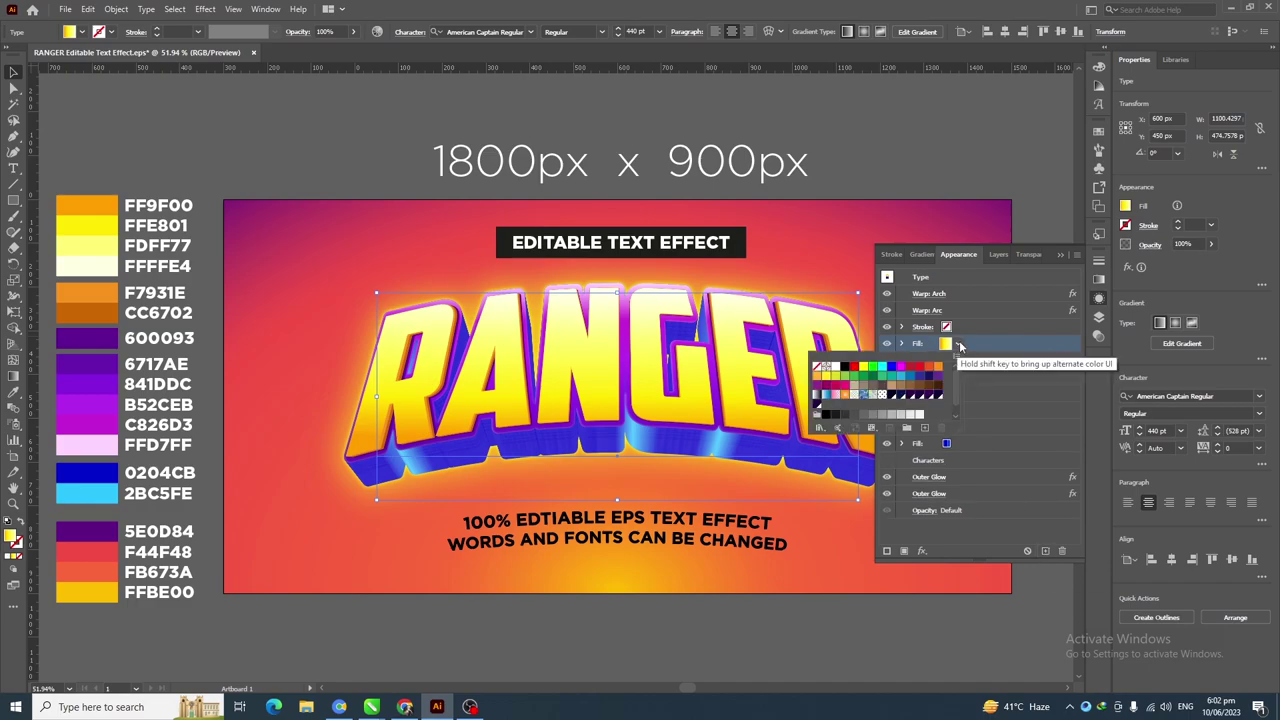
click(930, 396)
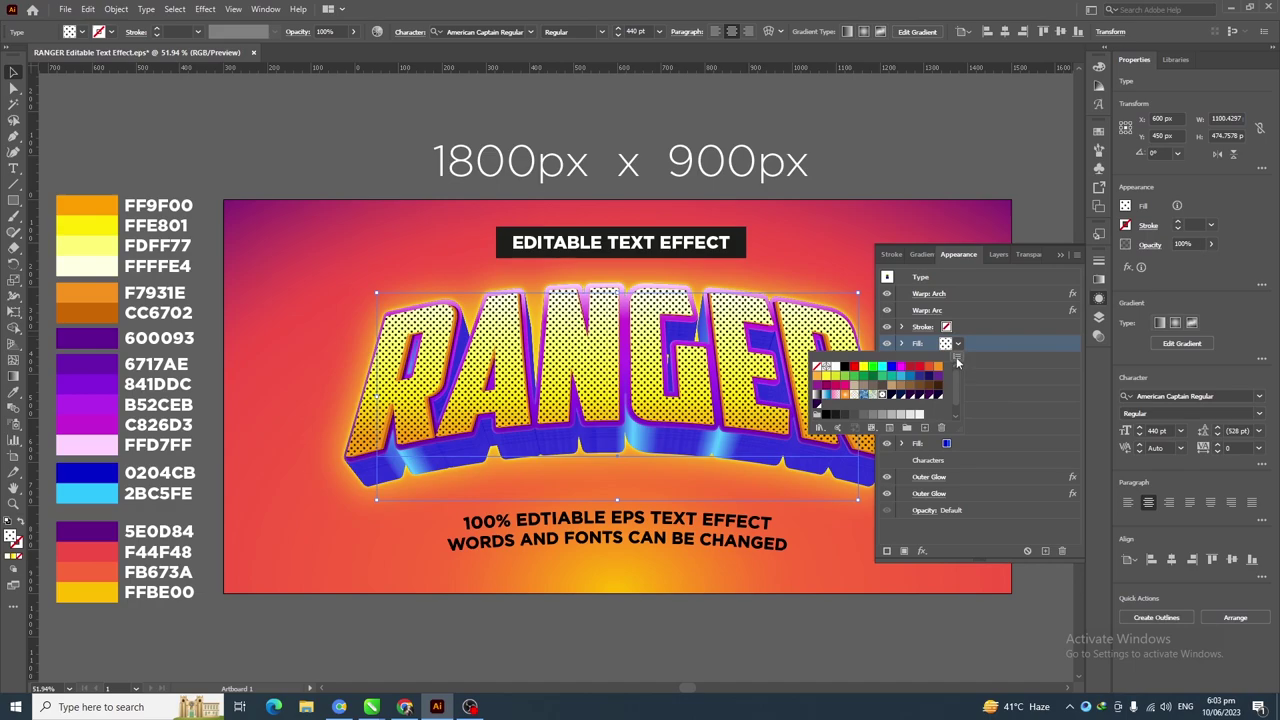
click(957, 358)
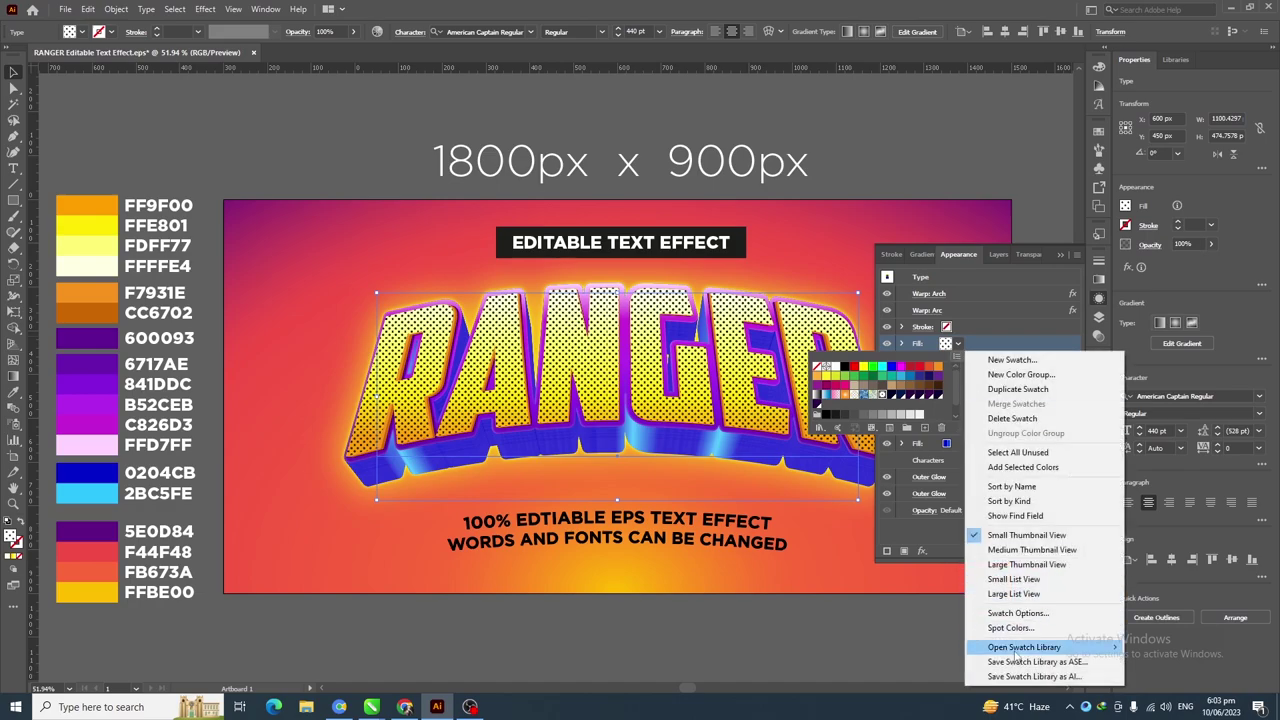
mouse_move(1016, 655)
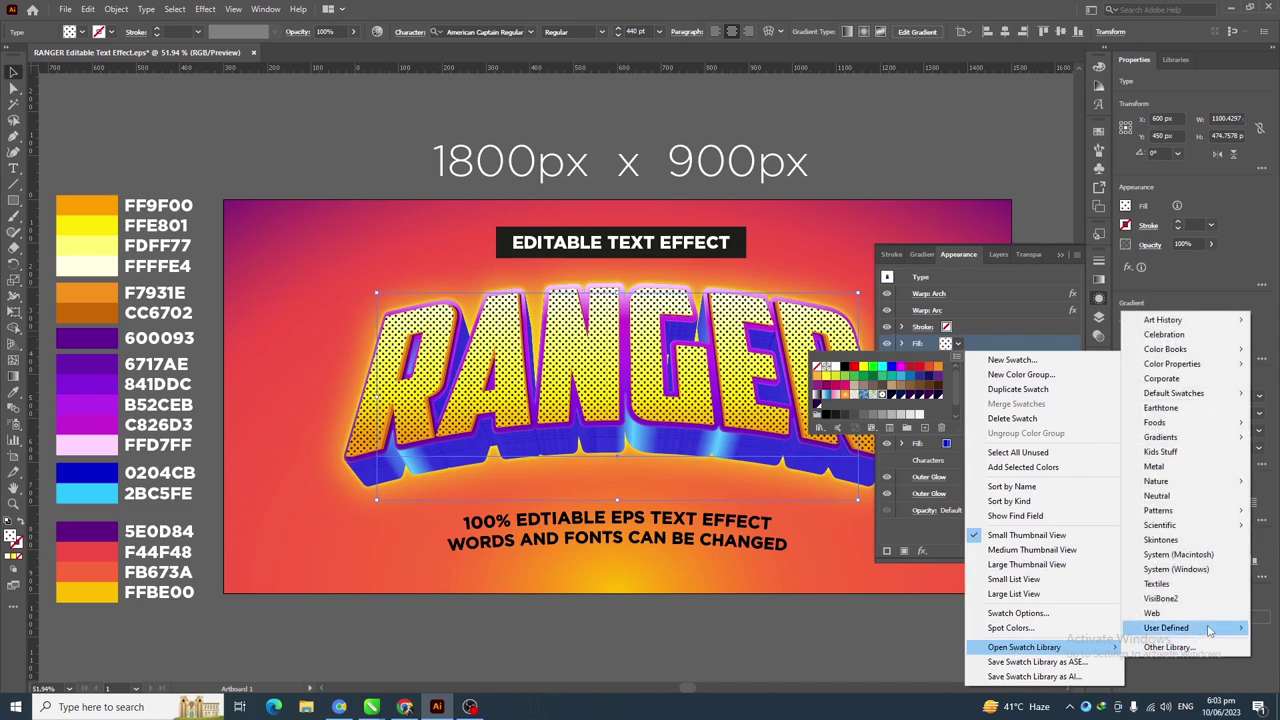
Load the Patterns > Basic Graphics > Basic Graphics_Dots swatch library
mouse_move(1224, 515)
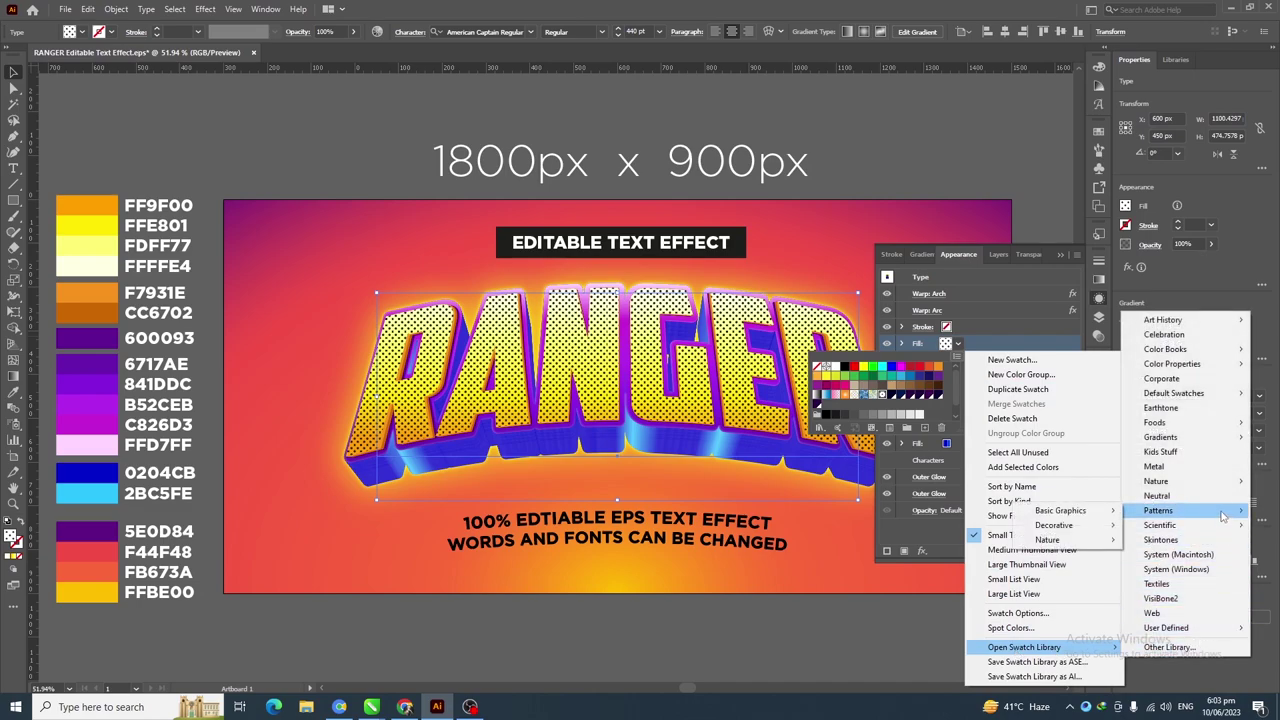
mouse_move(1095, 515)
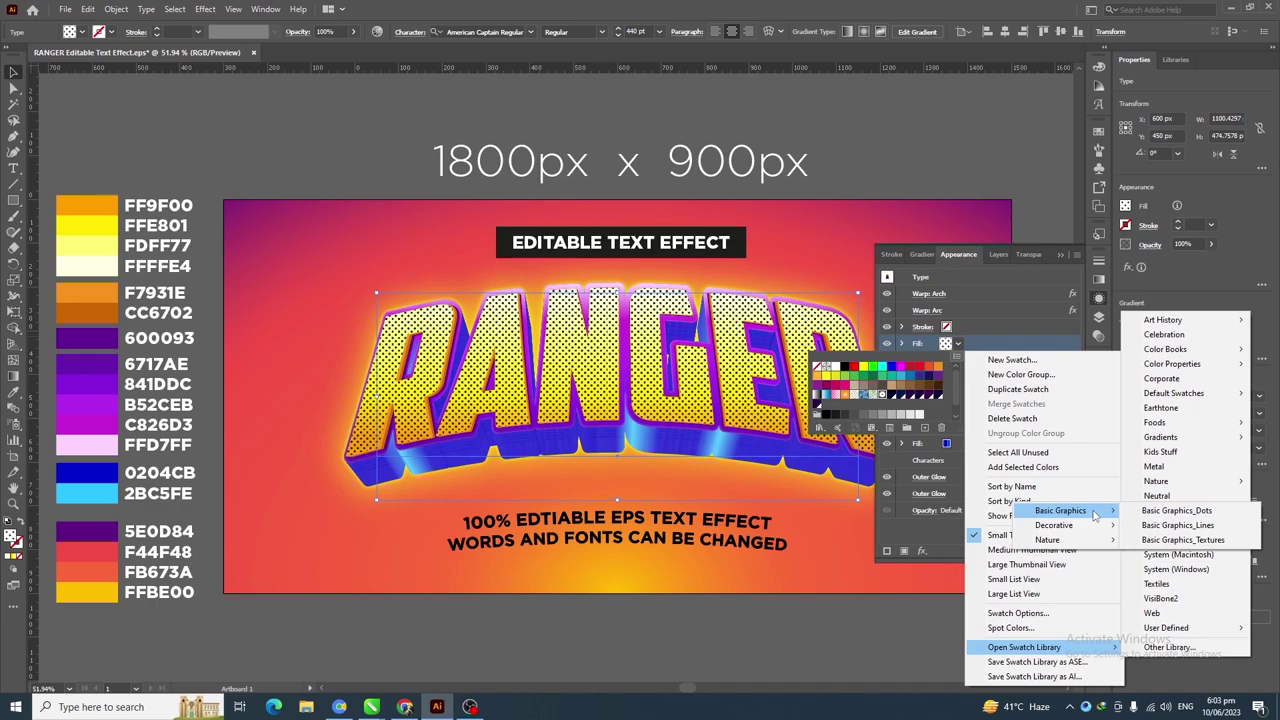
click(1176, 511)
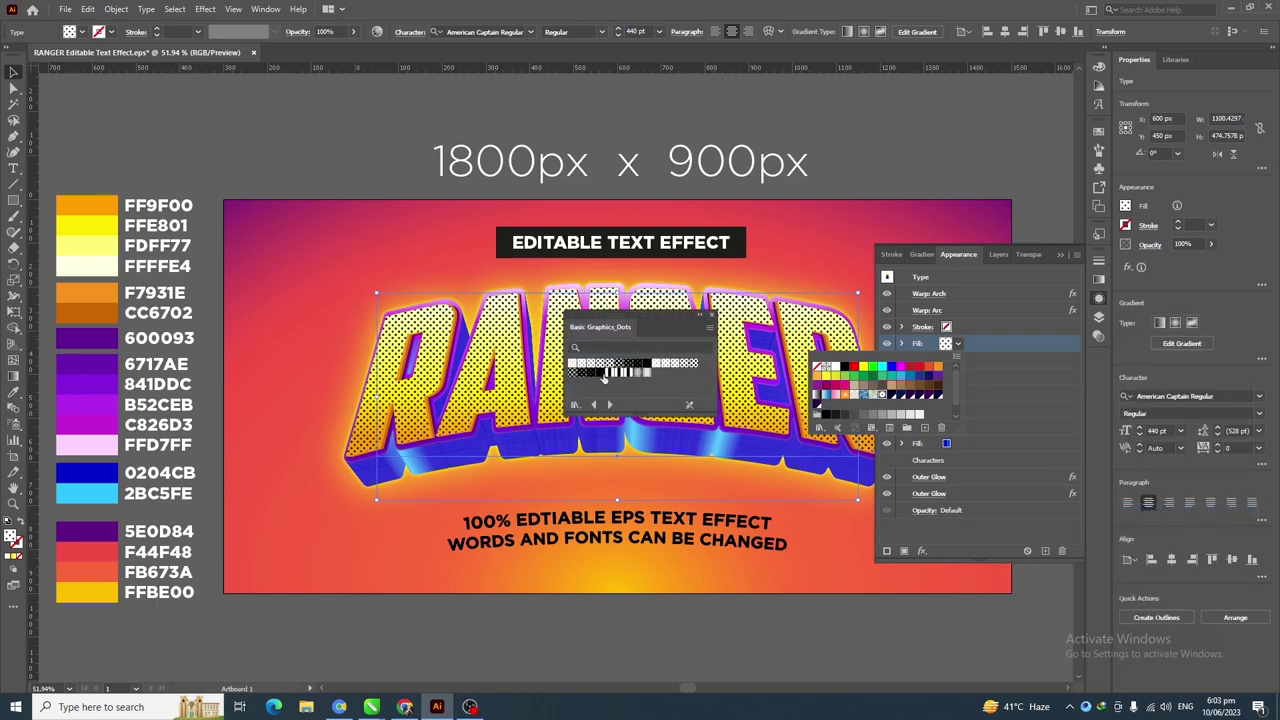
click(712, 320)
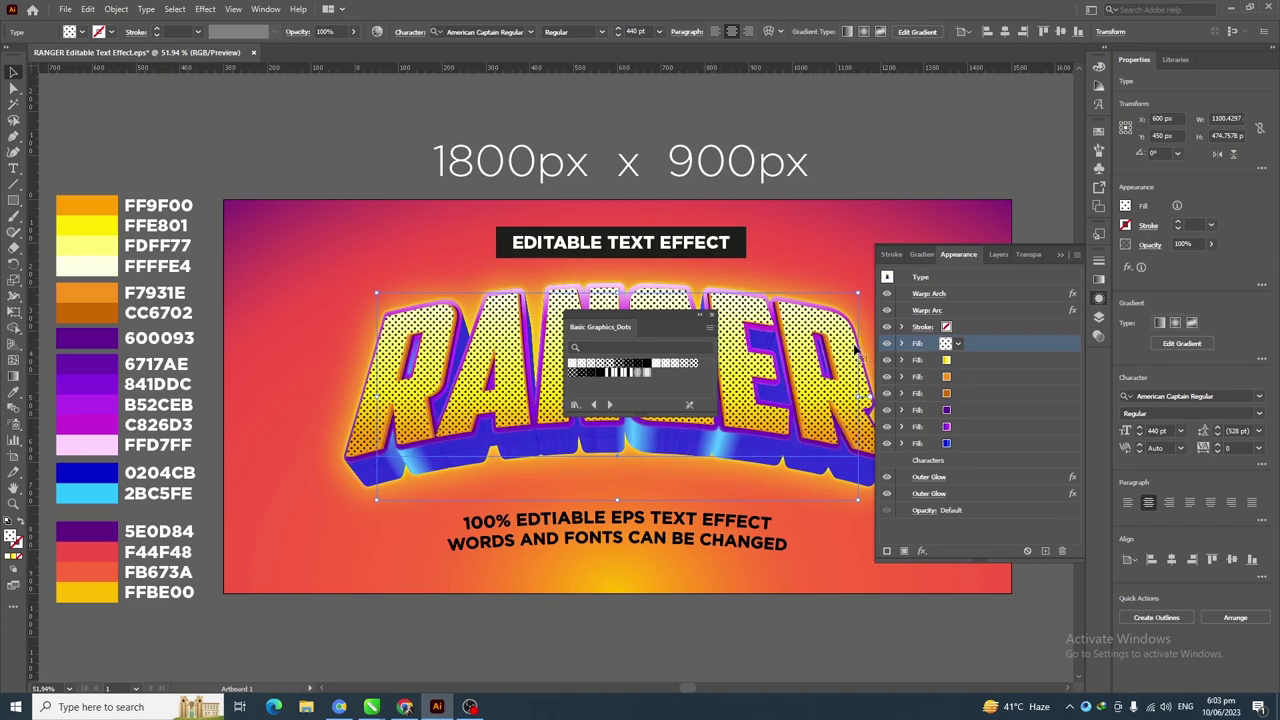
Set the dot pattern fill's blending mode to Color Dodge for a subtle dotted texture
click(902, 344)
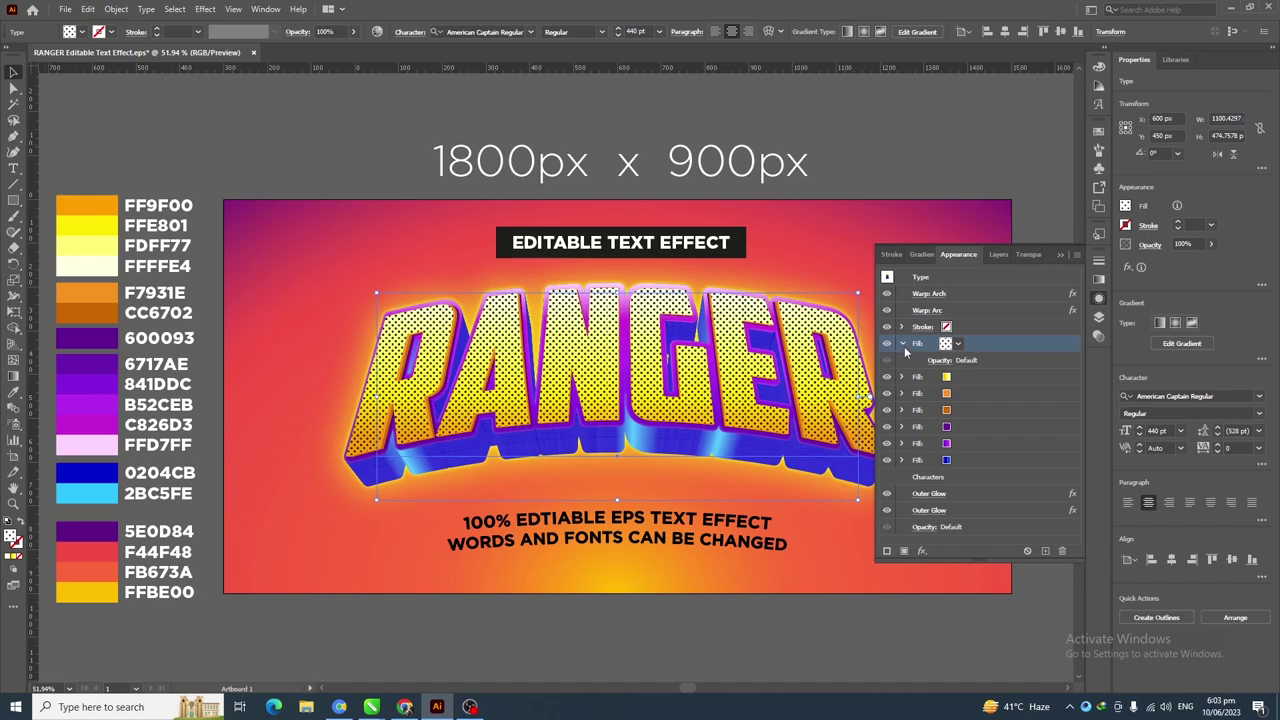
click(940, 361)
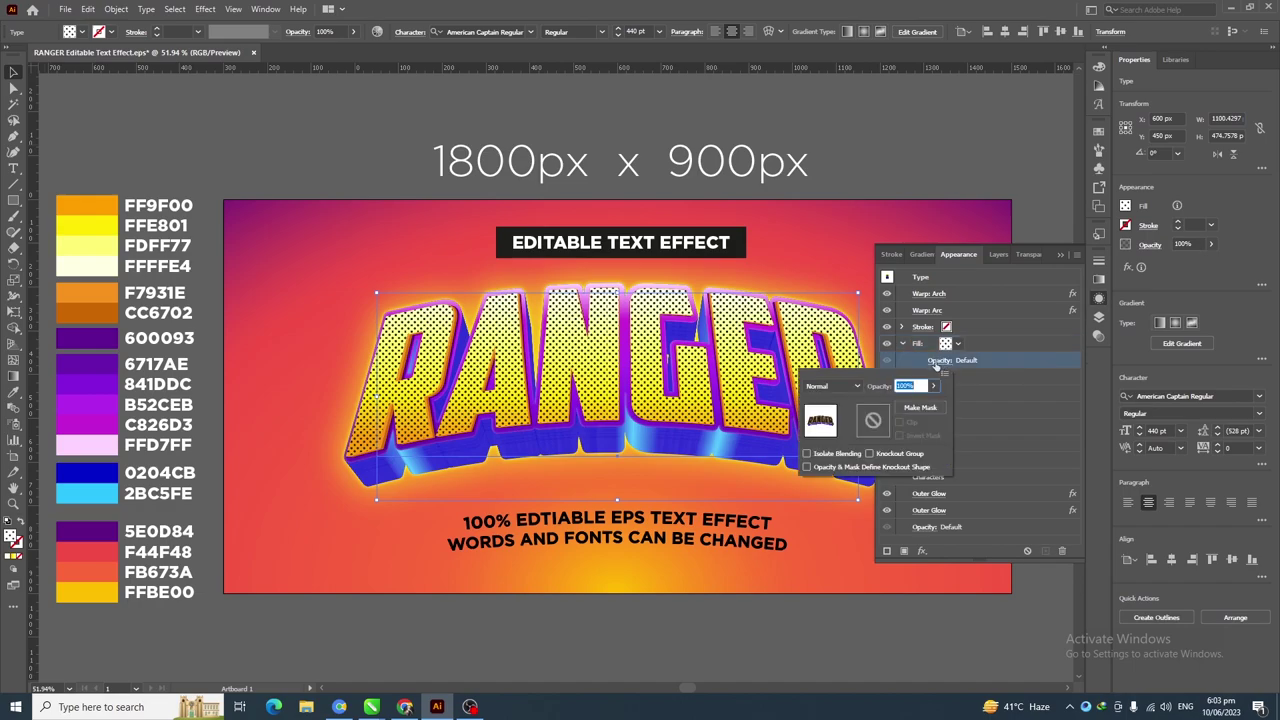
click(840, 386)
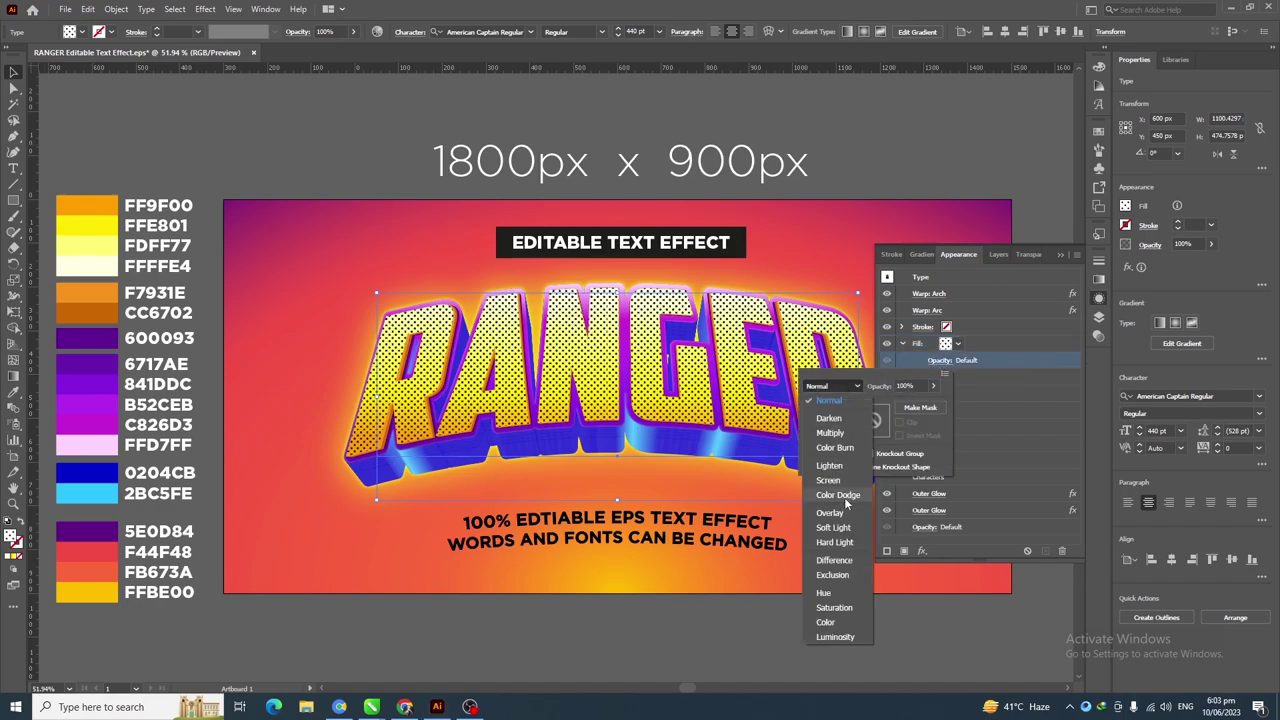
click(982, 451)
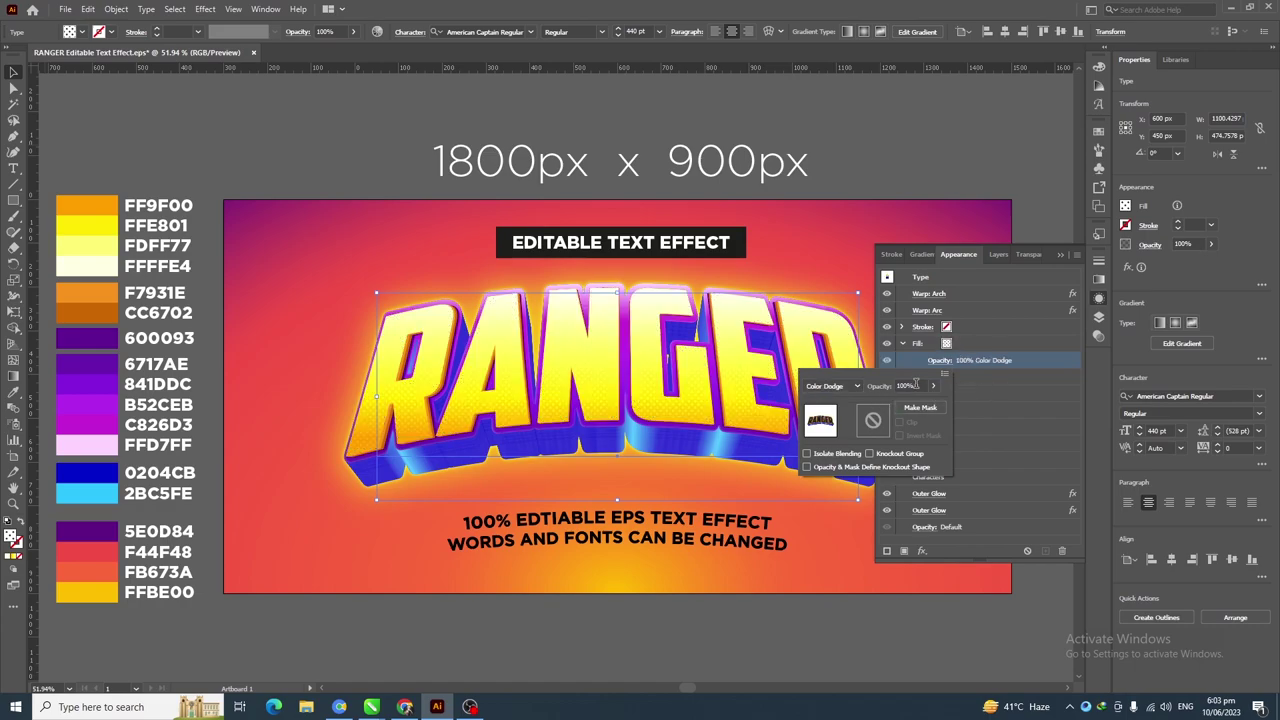
click(982, 342)
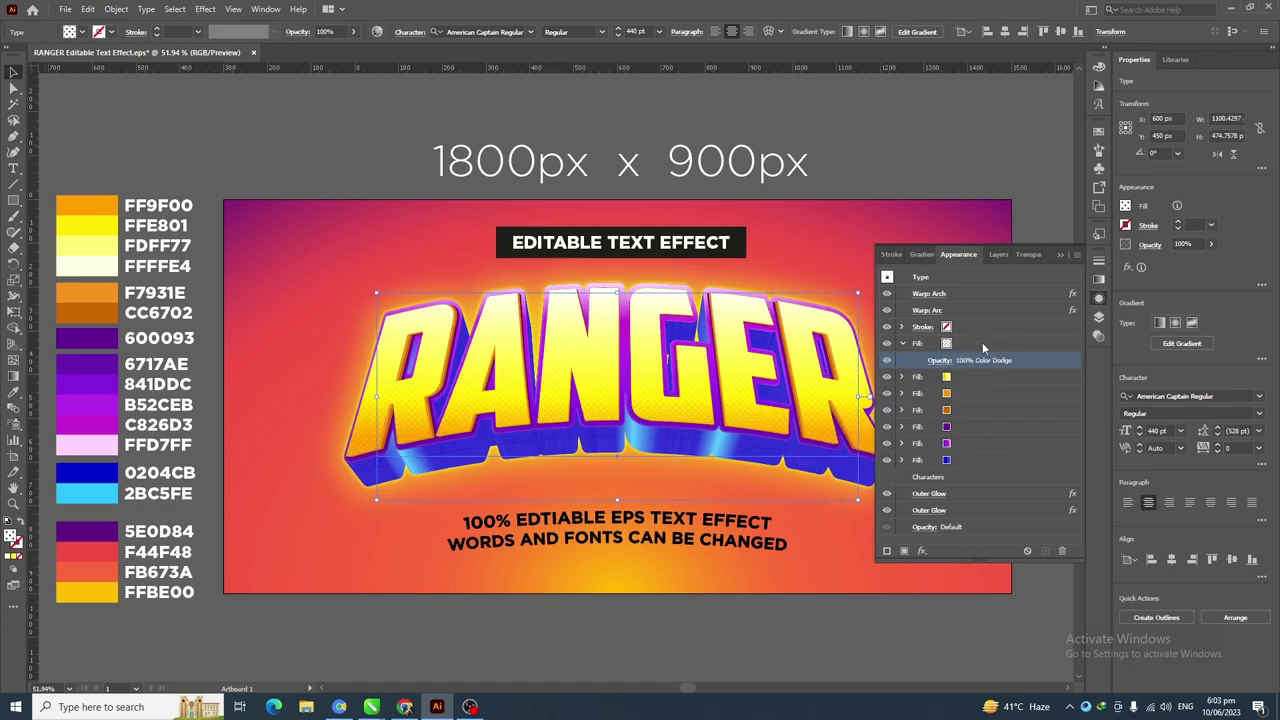
click(902, 343)
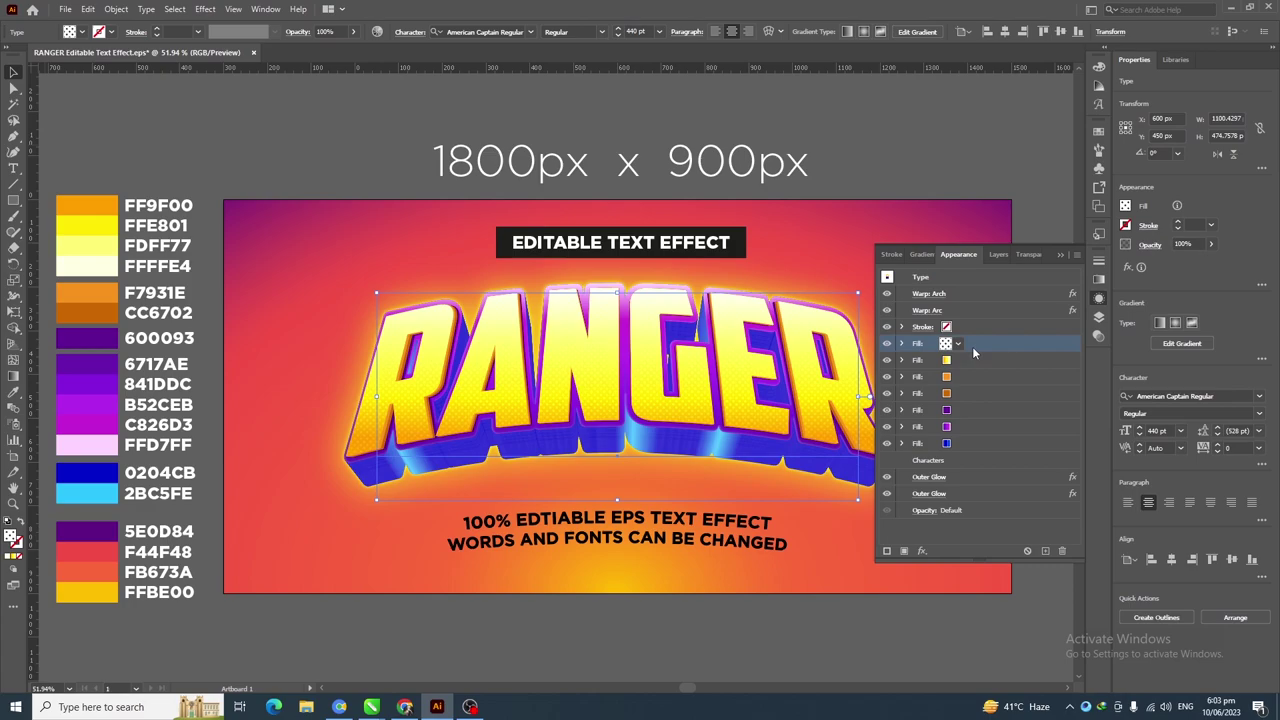
Add an Inner Glow to the yellow fill beneath the dots, coloured pale yellow FDFF77
click(980, 360)
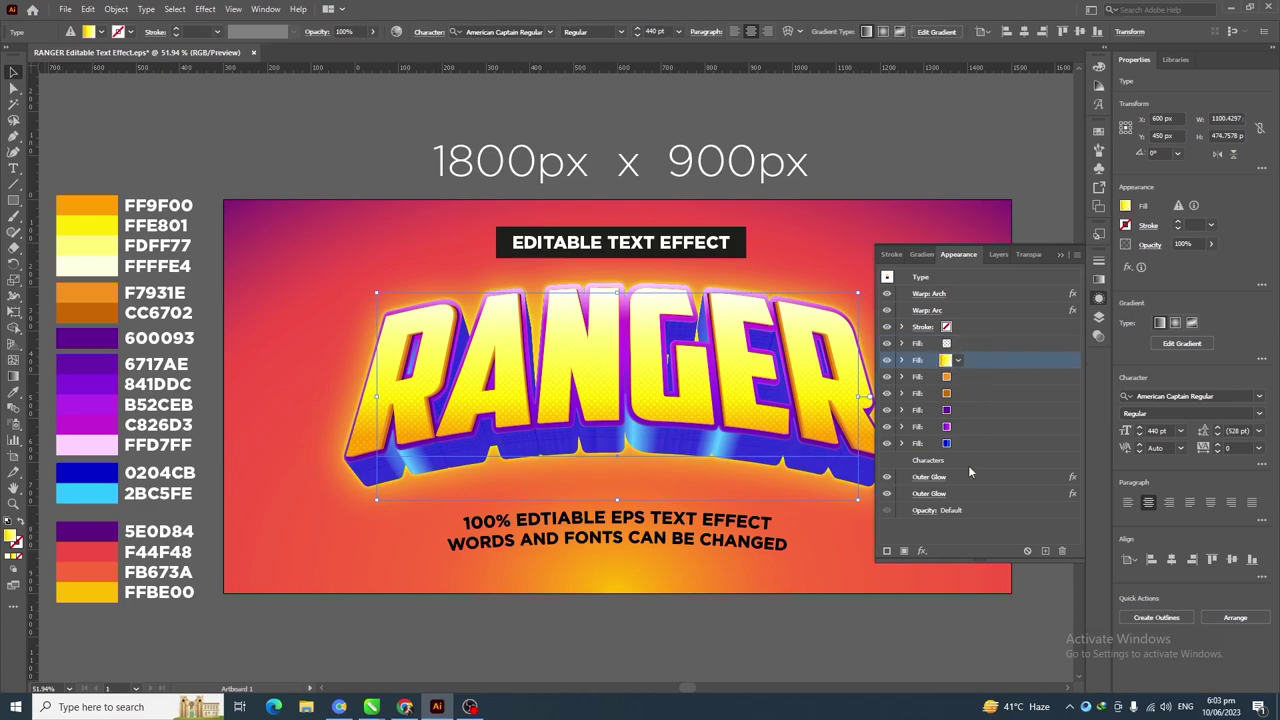
click(922, 552)
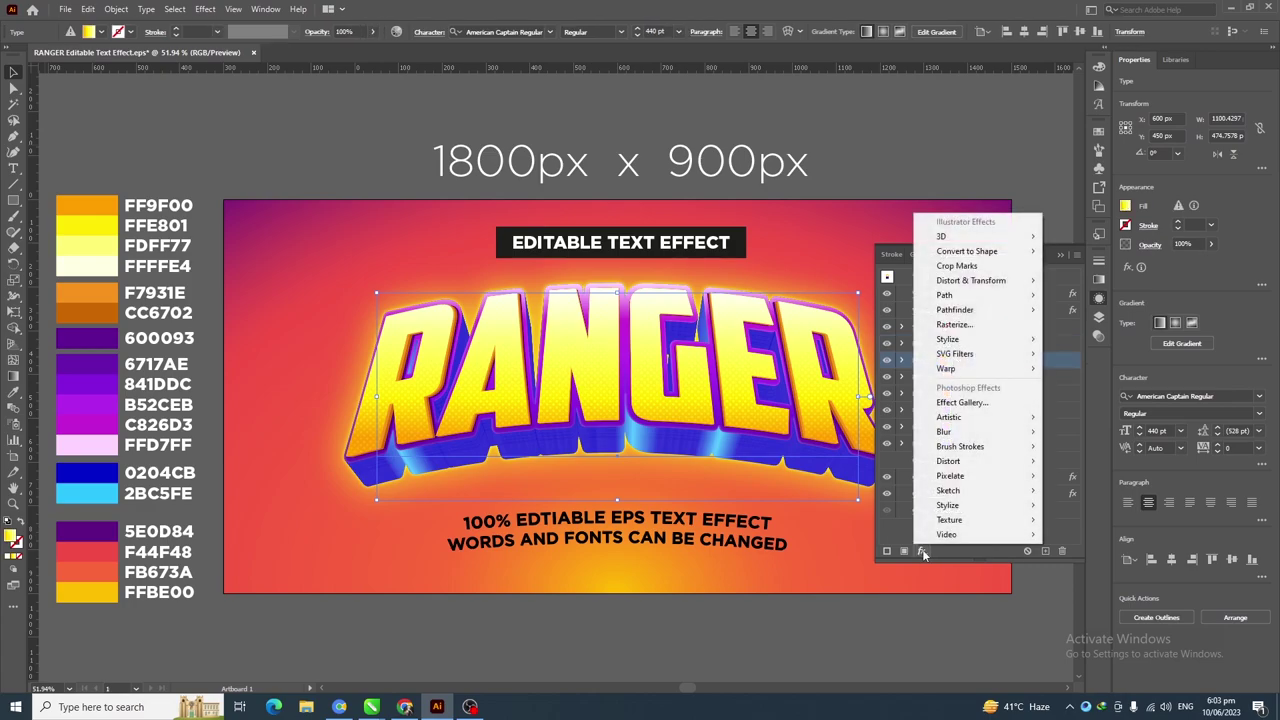
mouse_move(1014, 345)
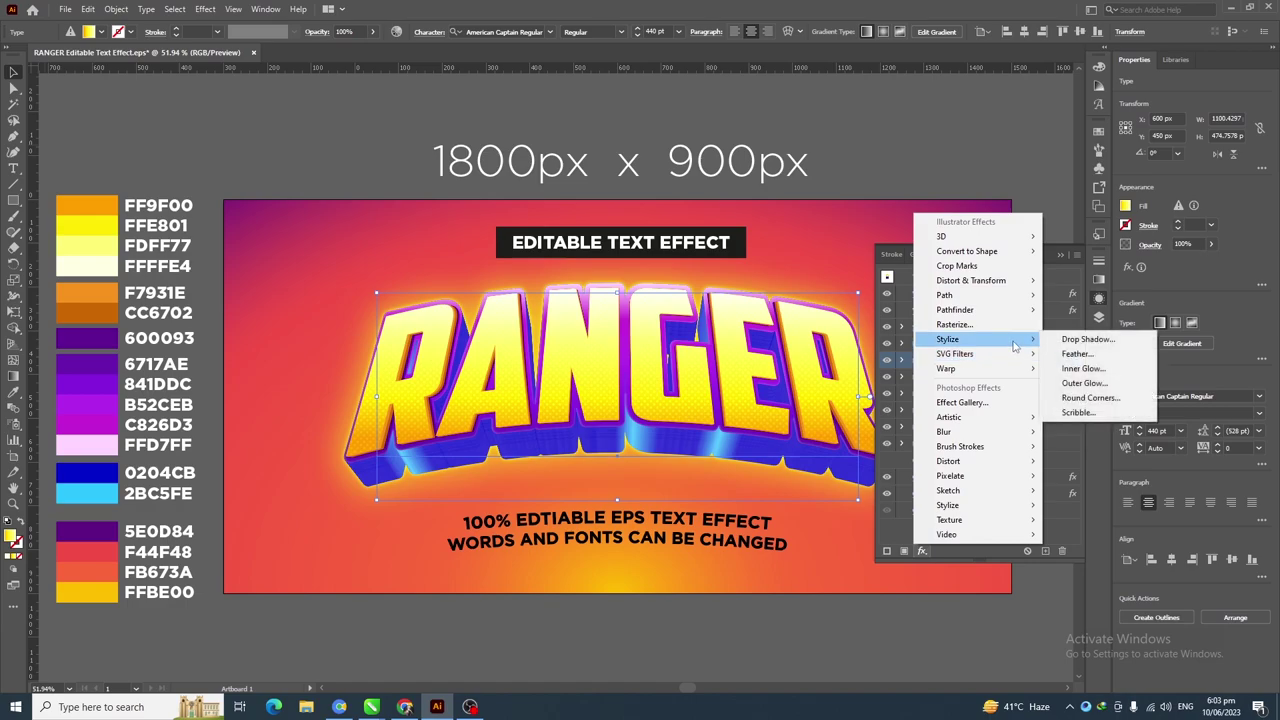
click(1094, 367)
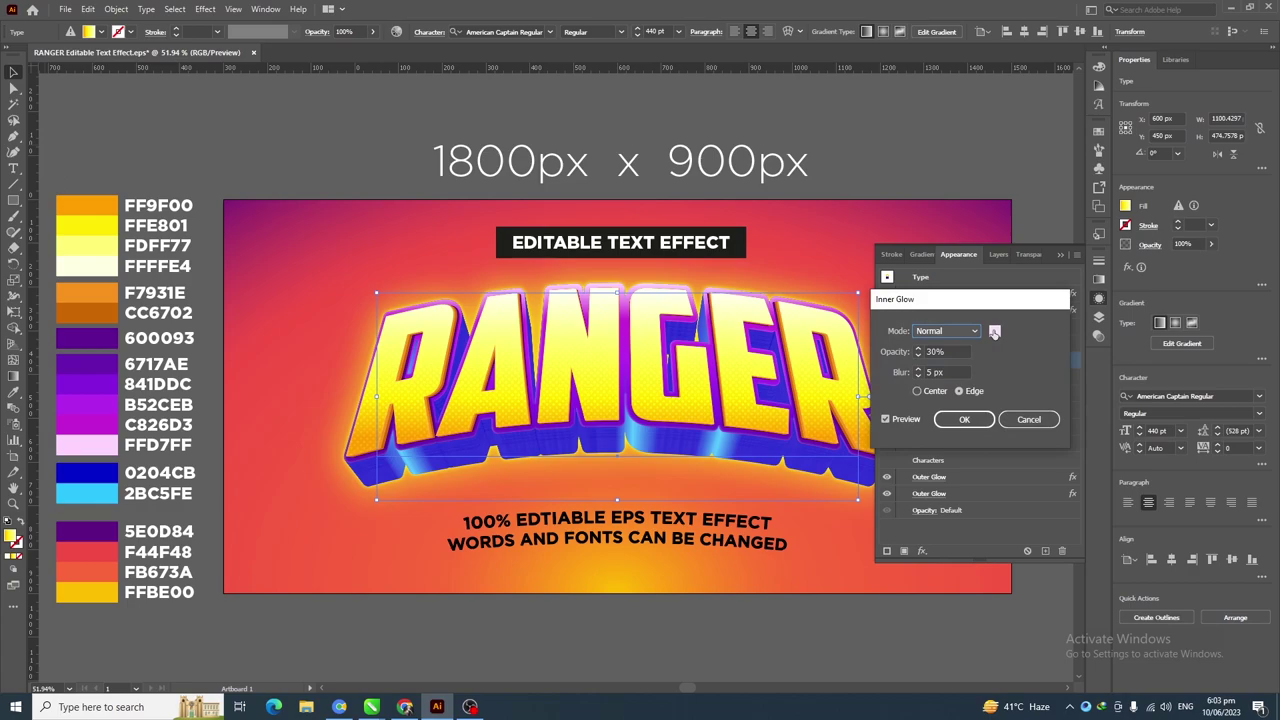
click(994, 332)
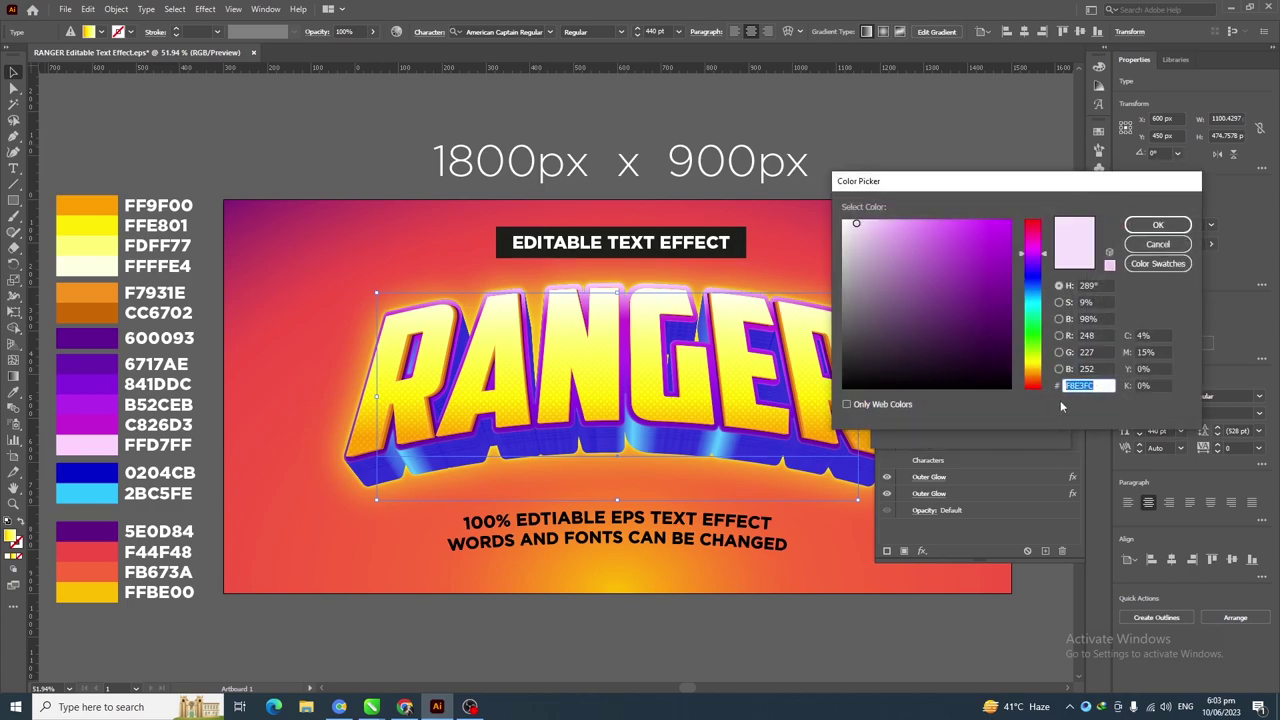
text(FDFF77)
key(Tab)
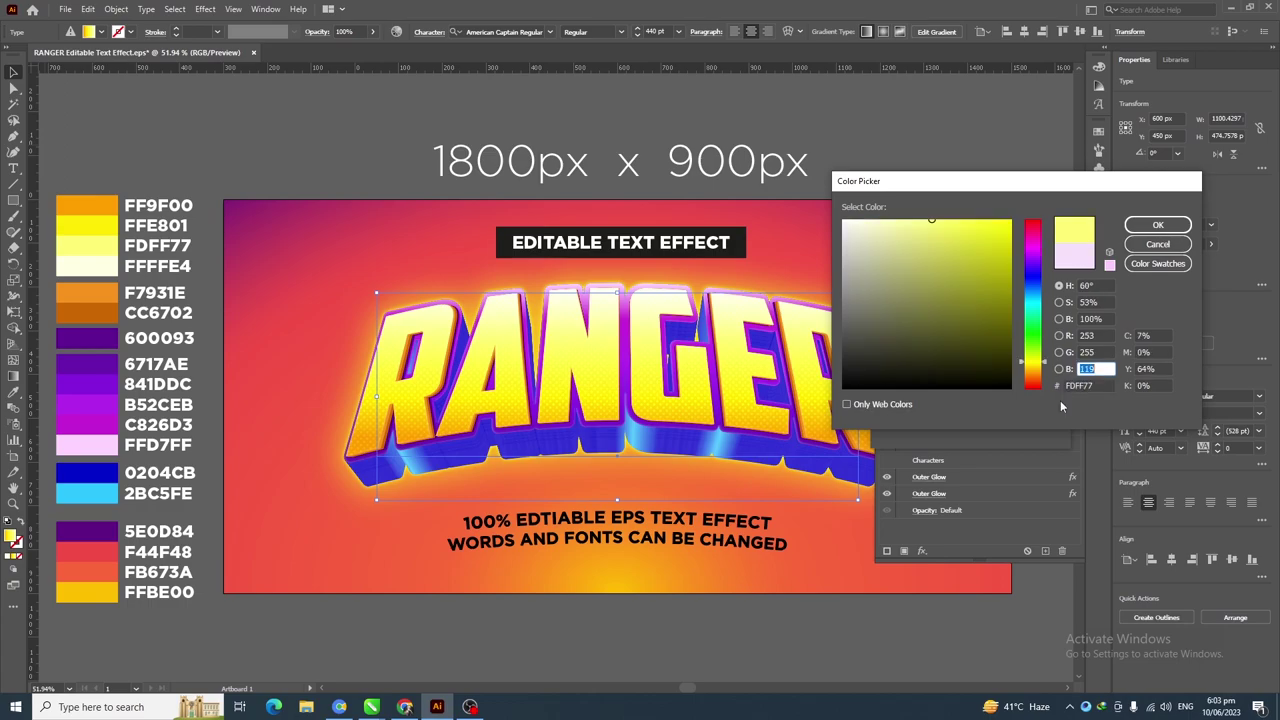
click(1157, 226)
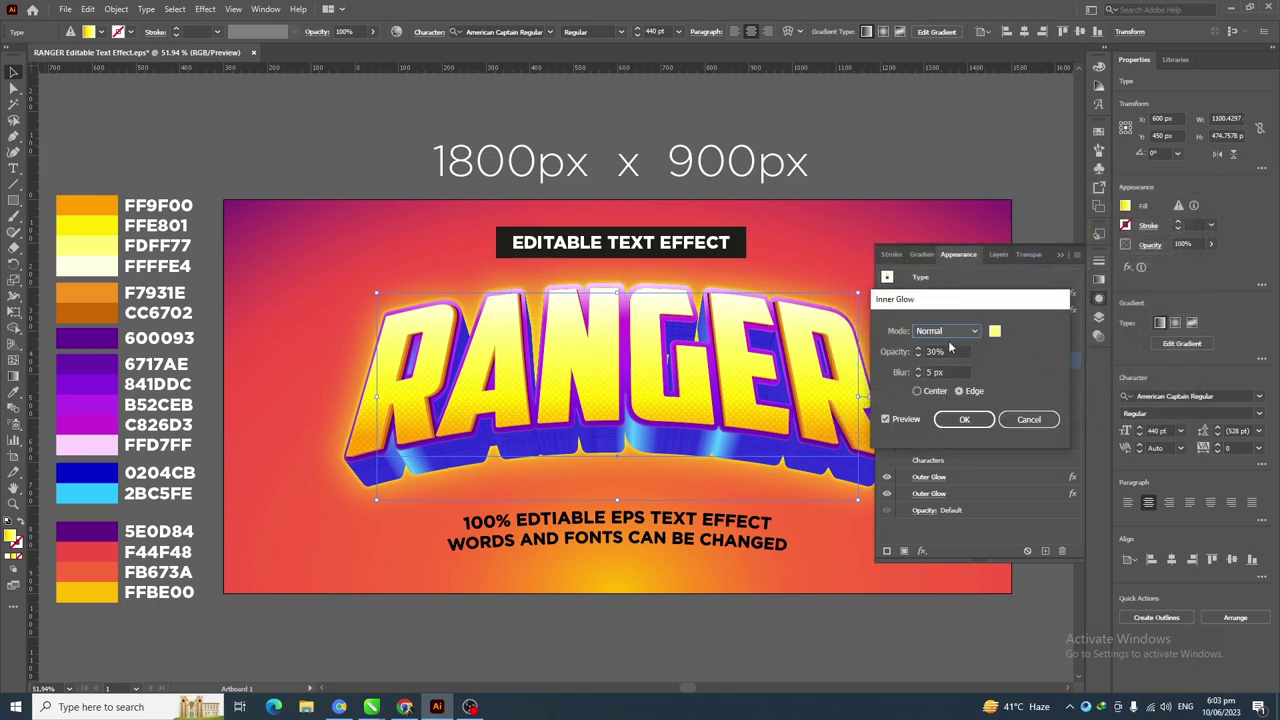
Set the inner glow to Screen mode, 100% opacity and 10 px blur, and apply it
click(945, 331)
click(935, 345)
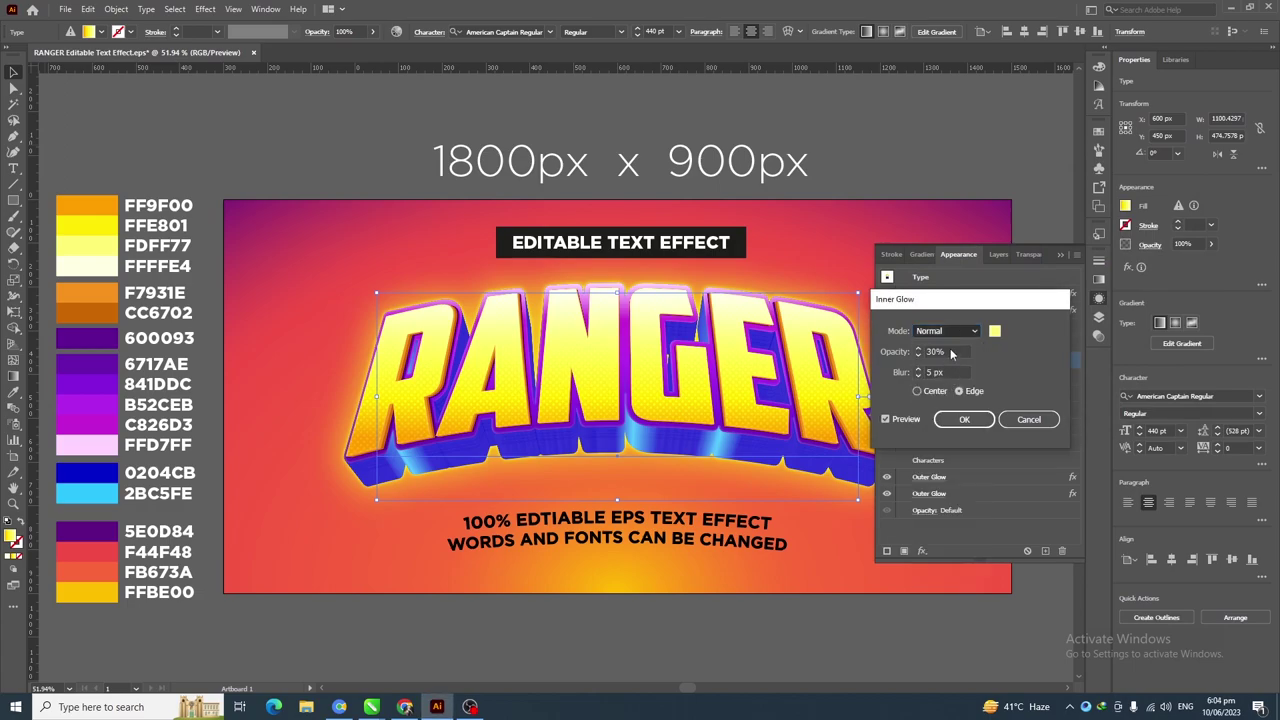
key(s)
key(Tab)
text(100)
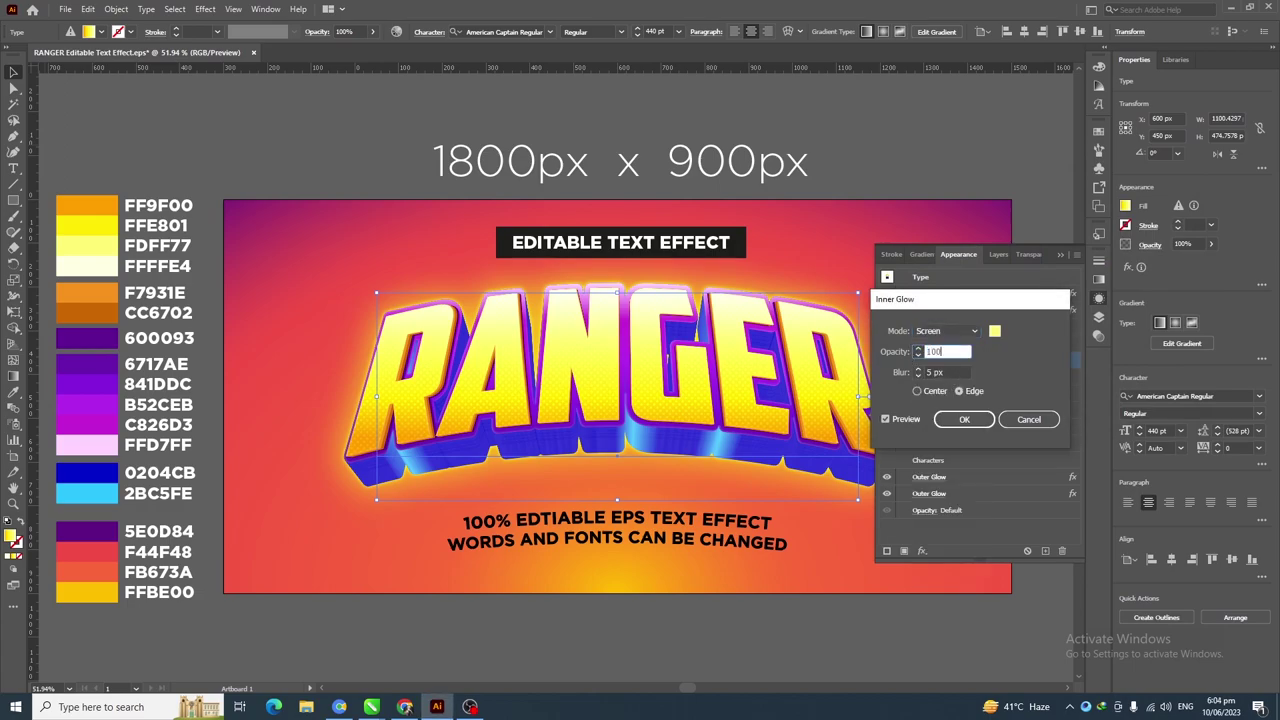
key(Tab)
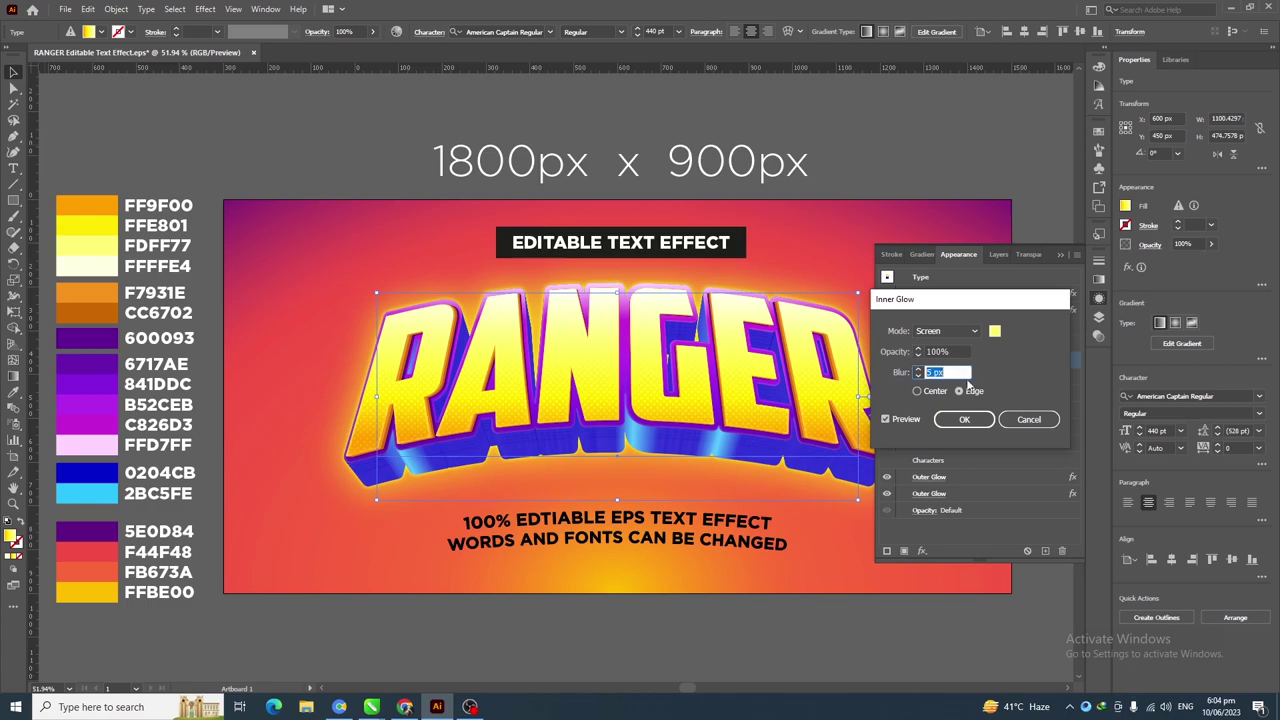
text(10)
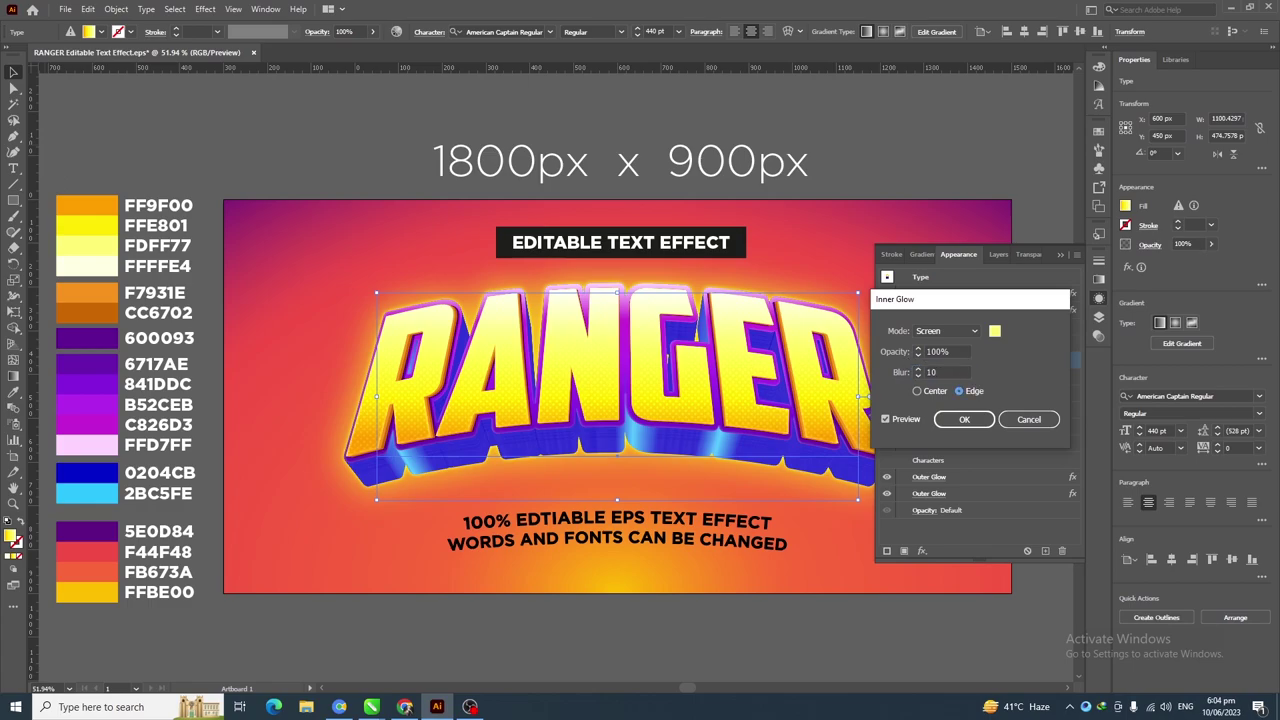
key(Tab)
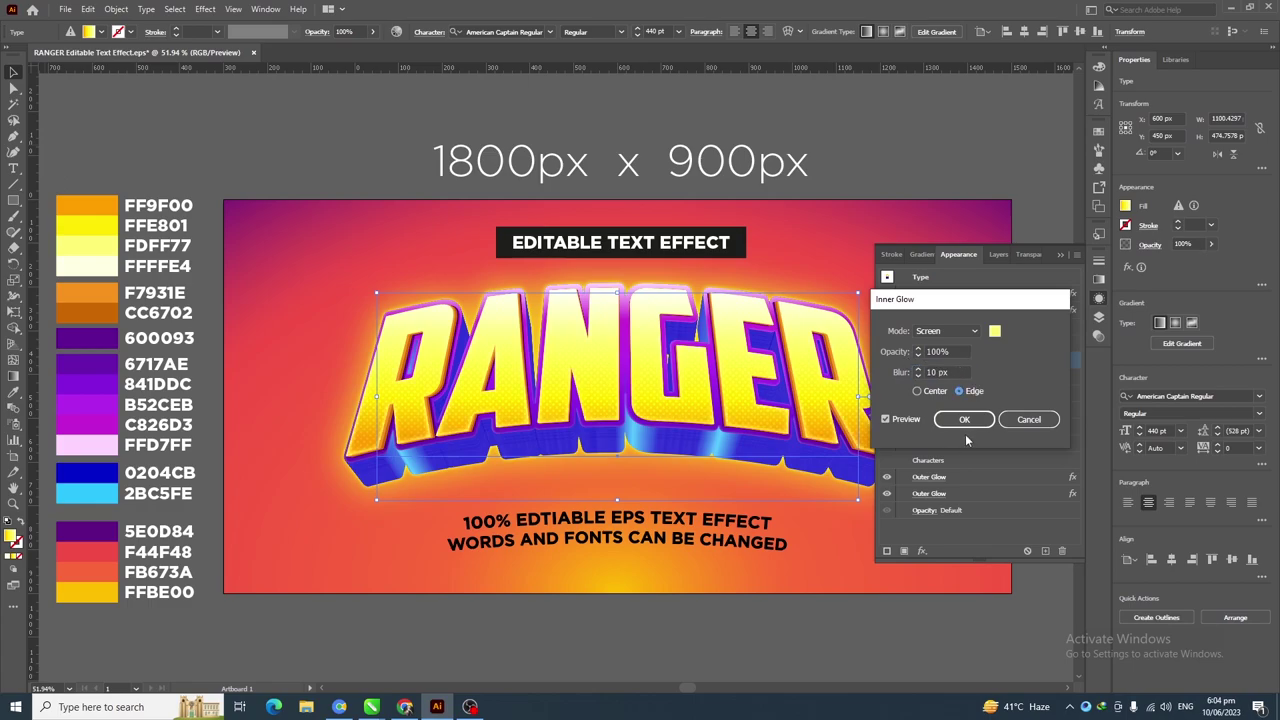
click(965, 420)
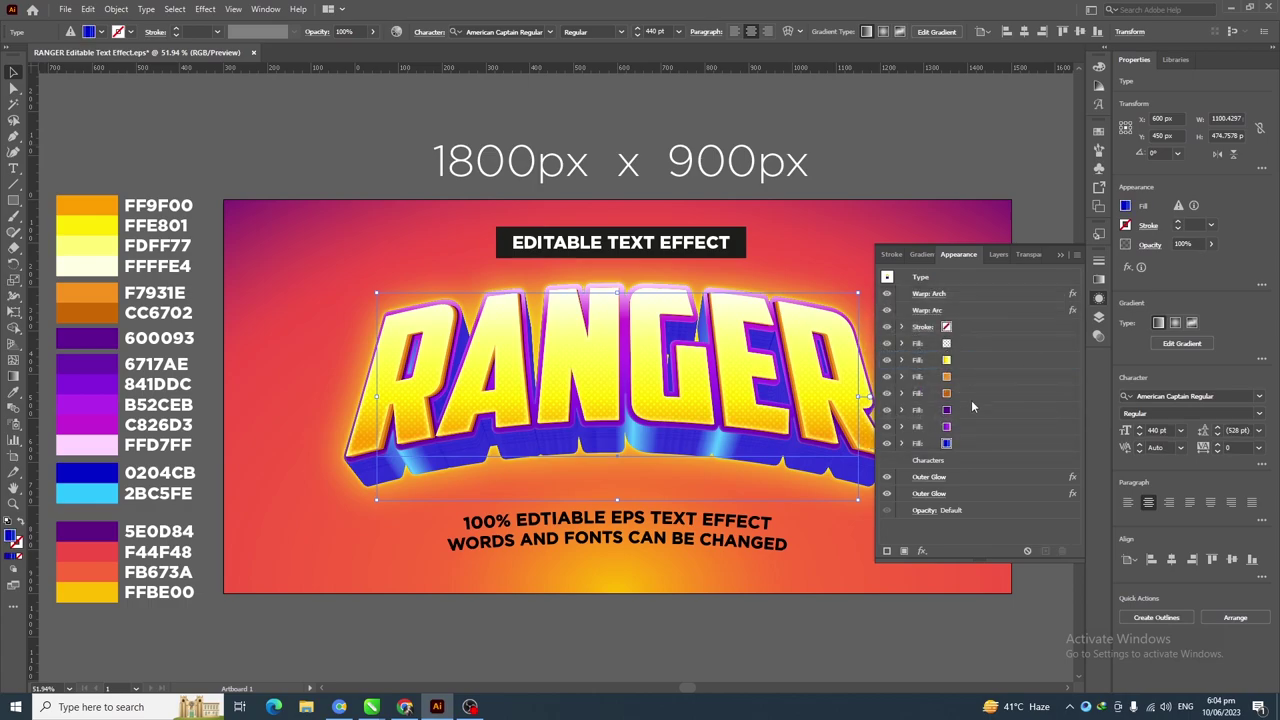
Apply a Gaussian Blur with a 3 px radius to the purple fill
click(922, 551)
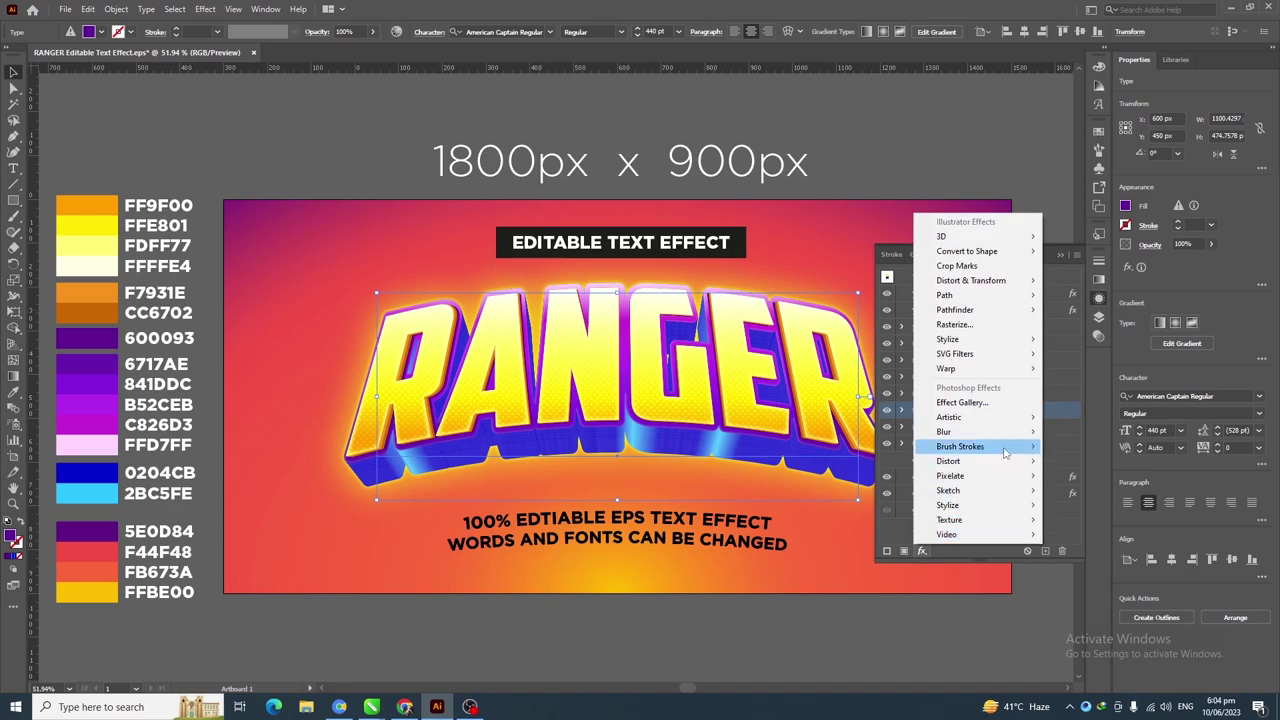
click(1048, 430)
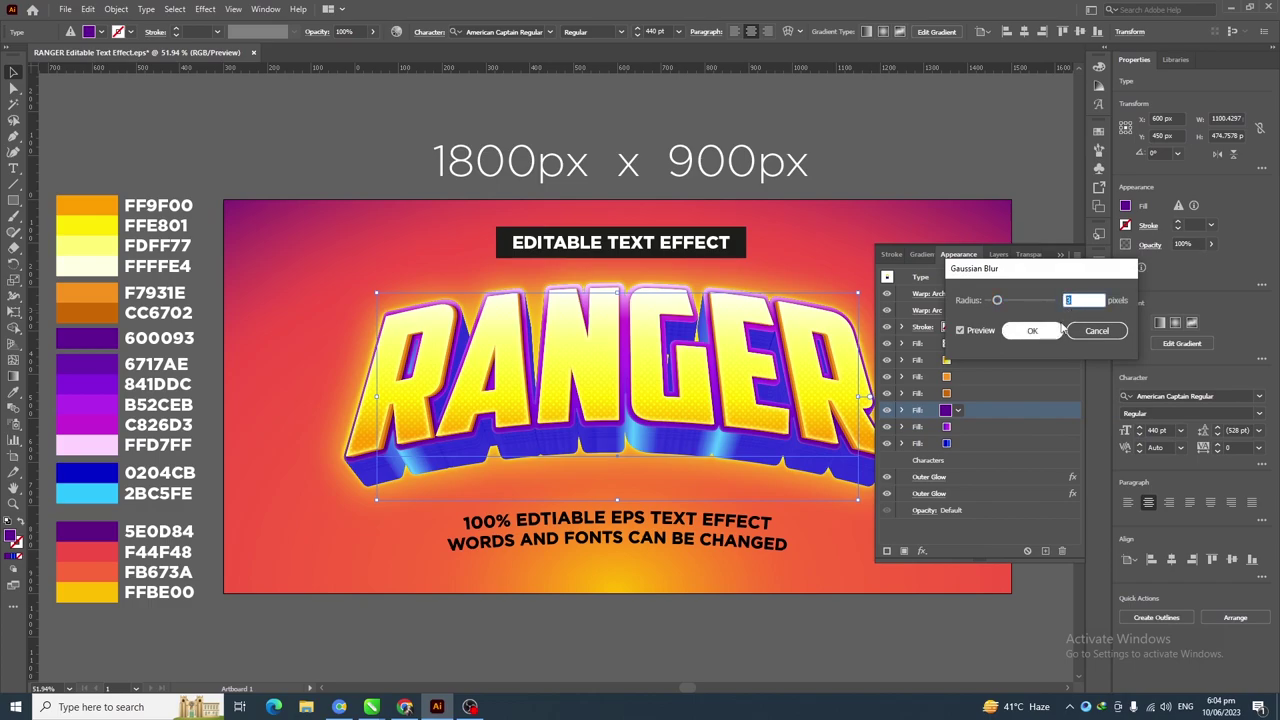
click(1033, 331)
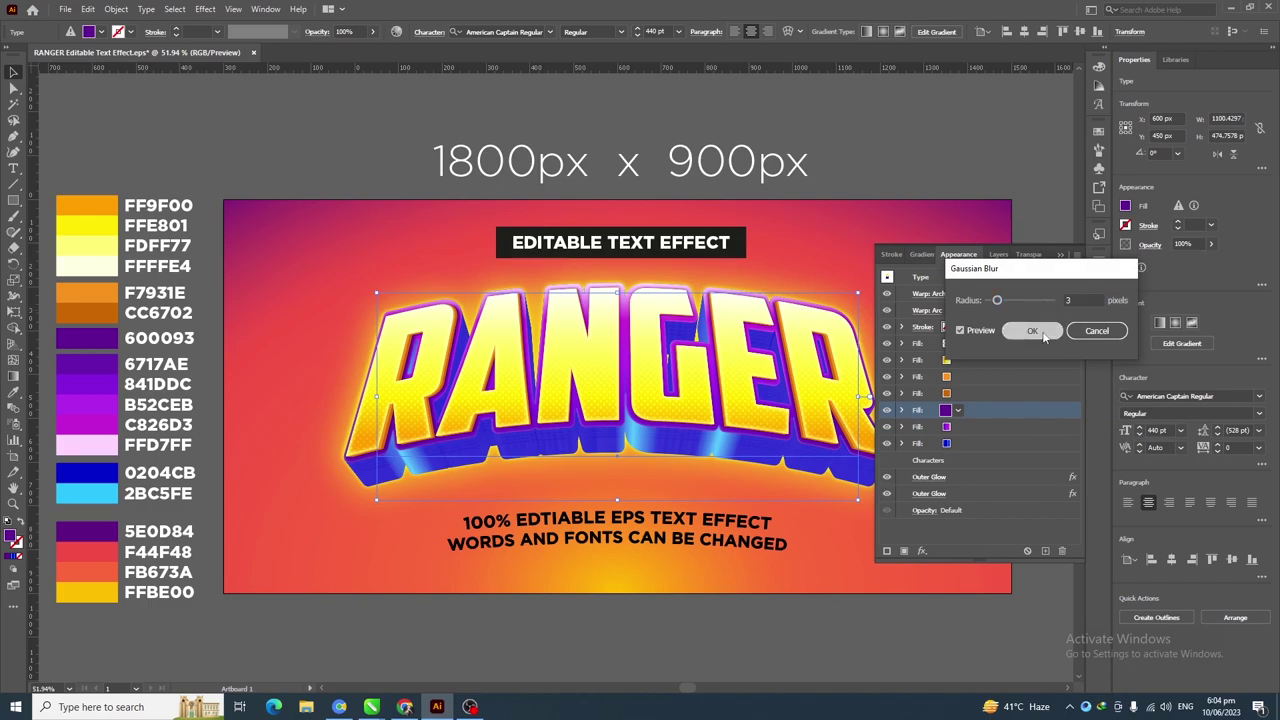
Close the Appearance panel, deselect RANGER and fit the artboard in the window
click(1060, 255)
click(1033, 275)
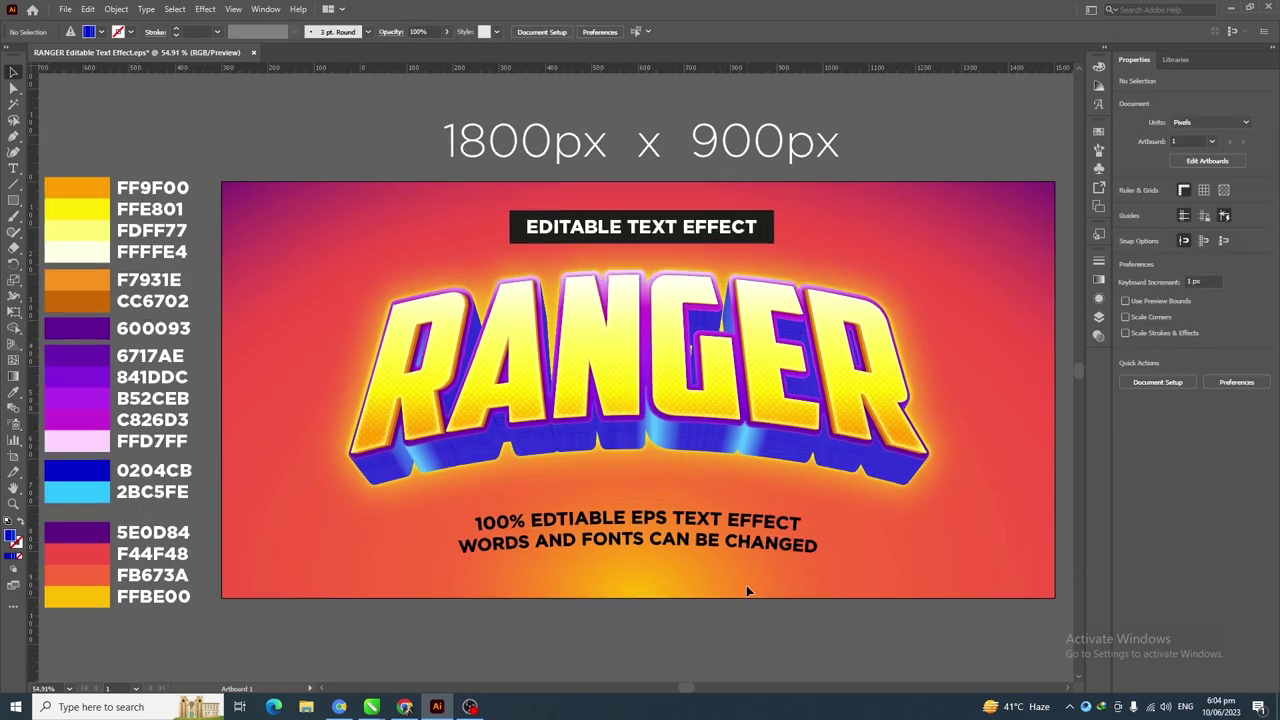
key(ctrl+0)
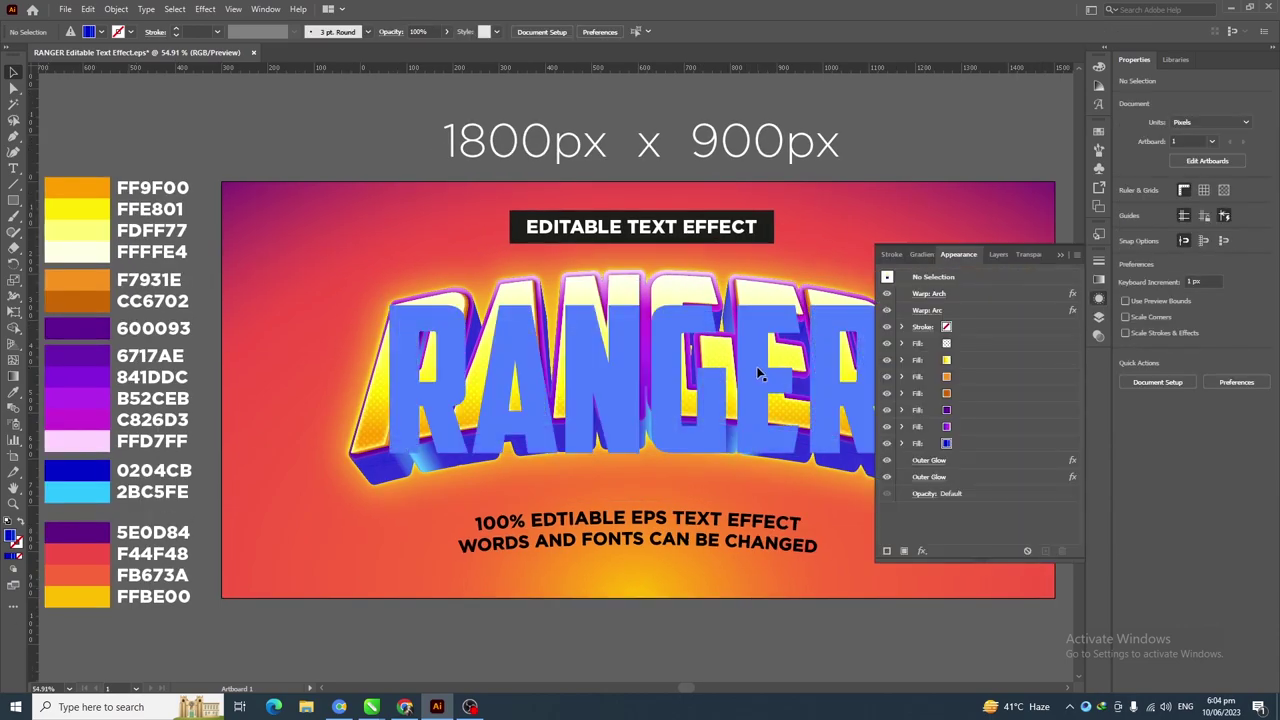
Add a new Inner Glow to RANGER's bottom blue fill, coloured cyan 00FFE0
click(756, 366)
click(980, 446)
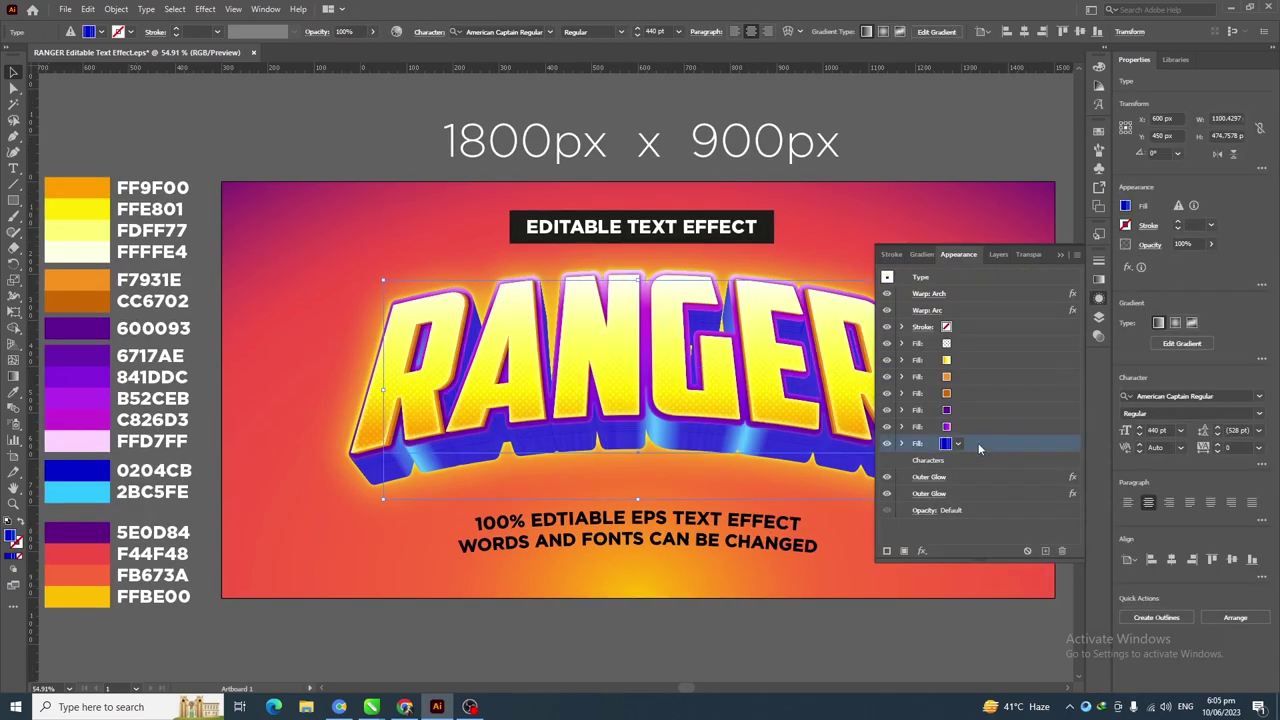
click(923, 553)
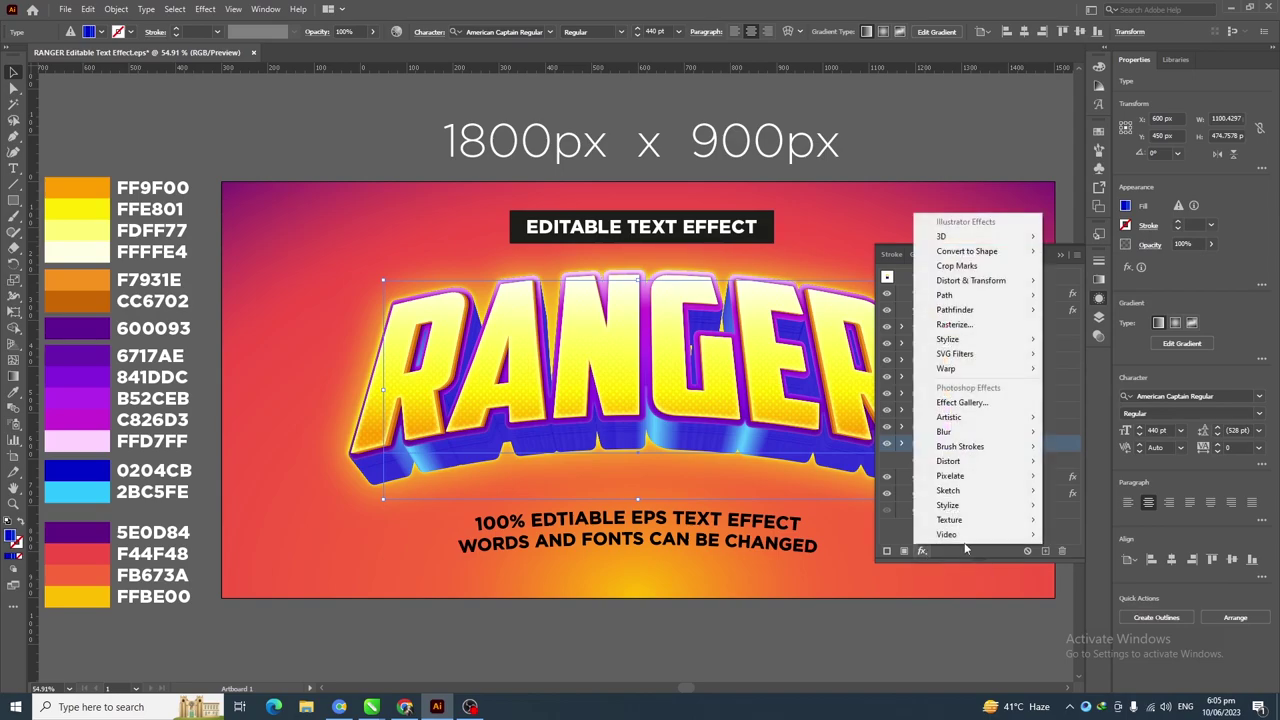
mouse_move(998, 347)
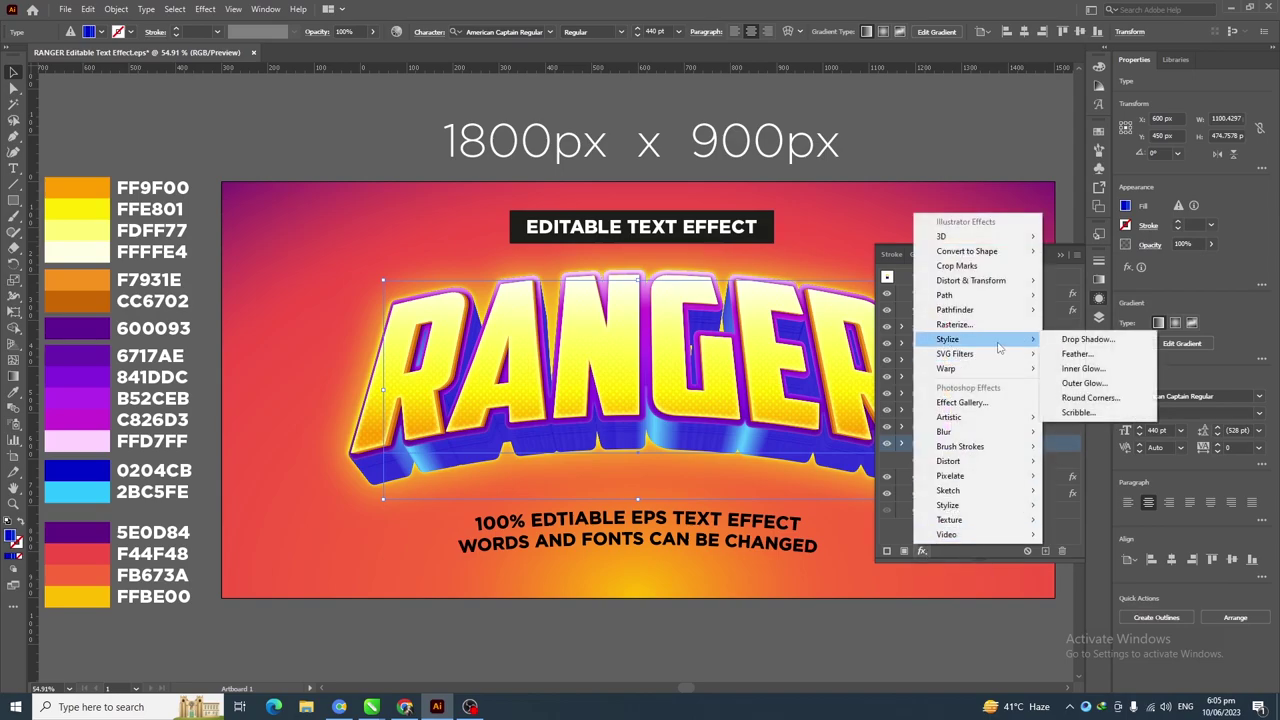
click(1092, 370)
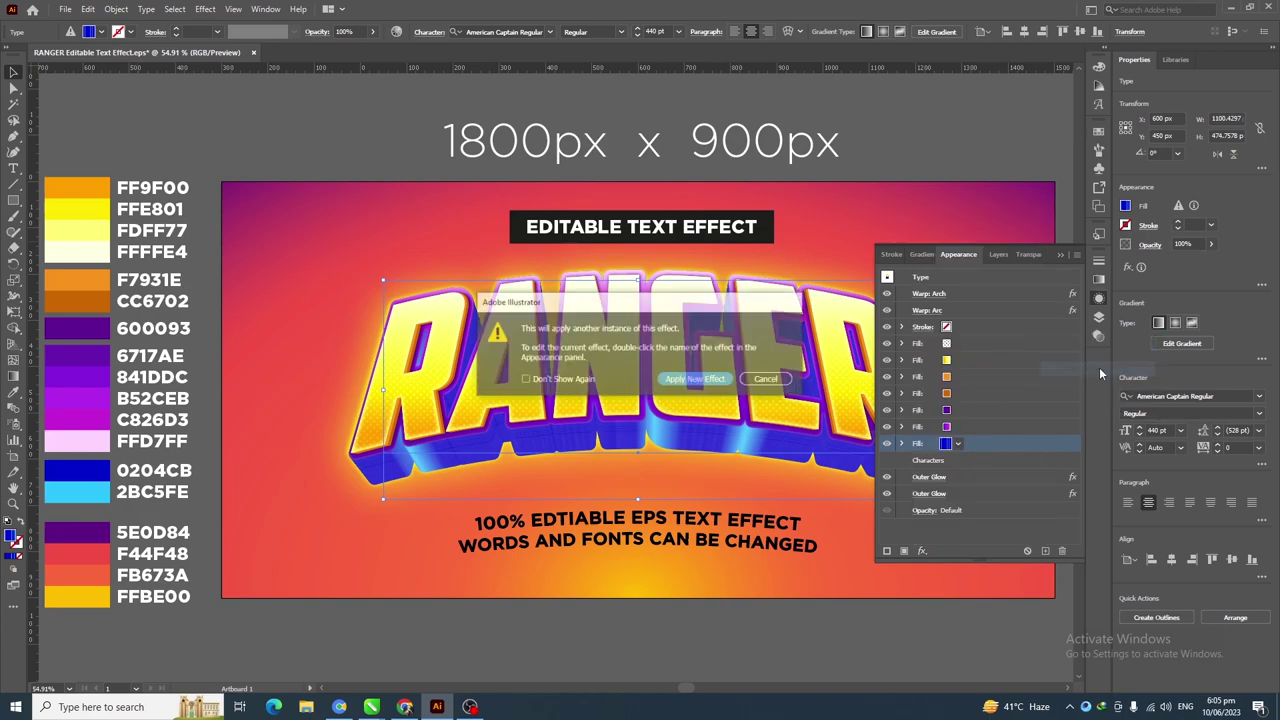
click(692, 382)
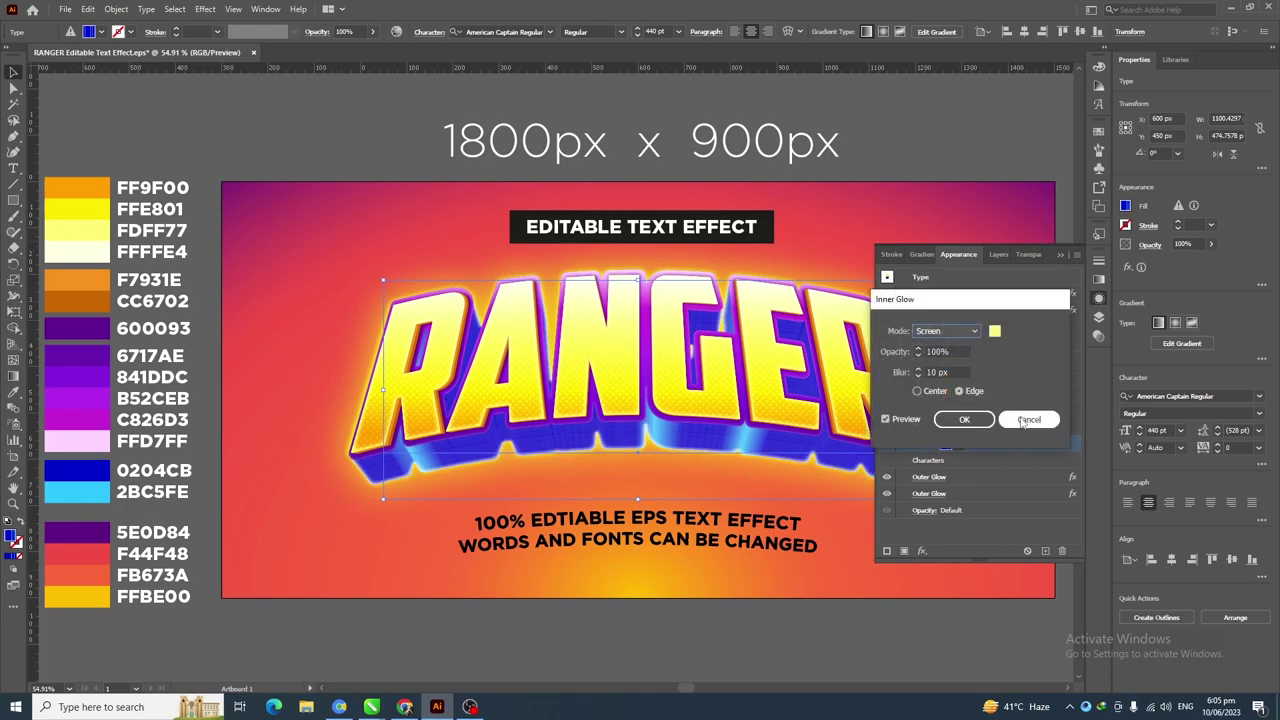
click(994, 331)
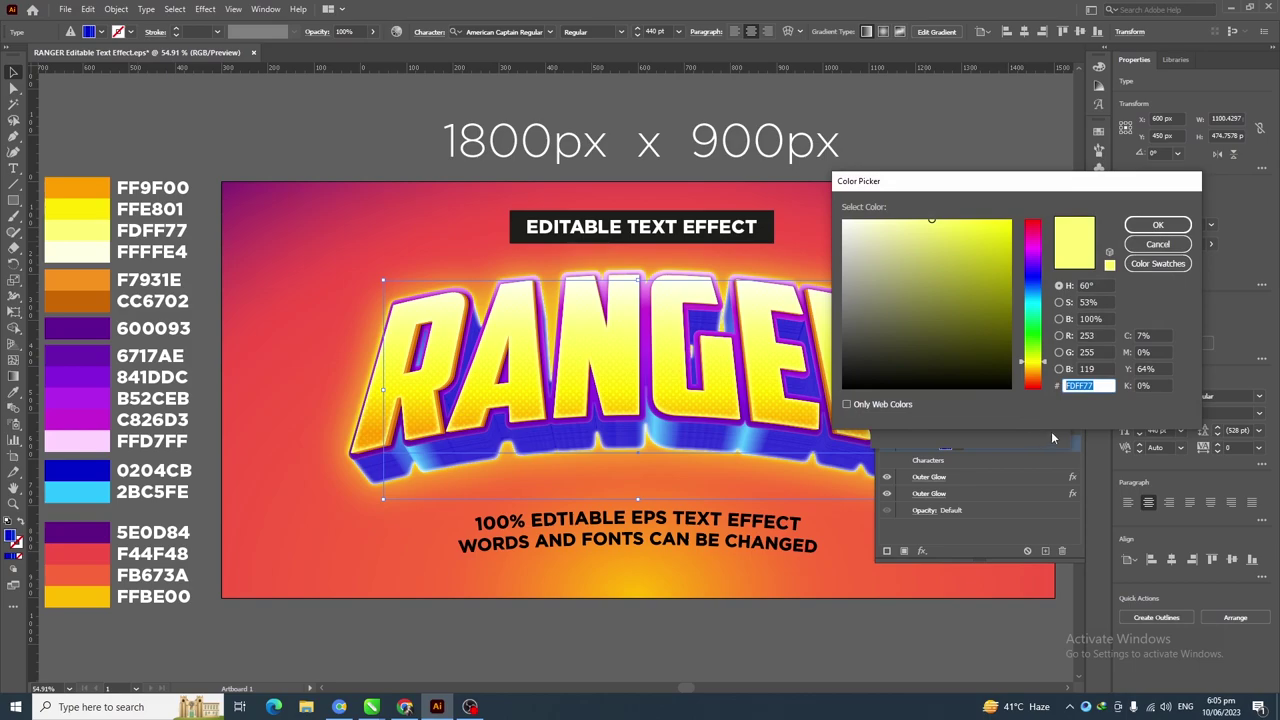
text(00FFE0)
key(Tab)
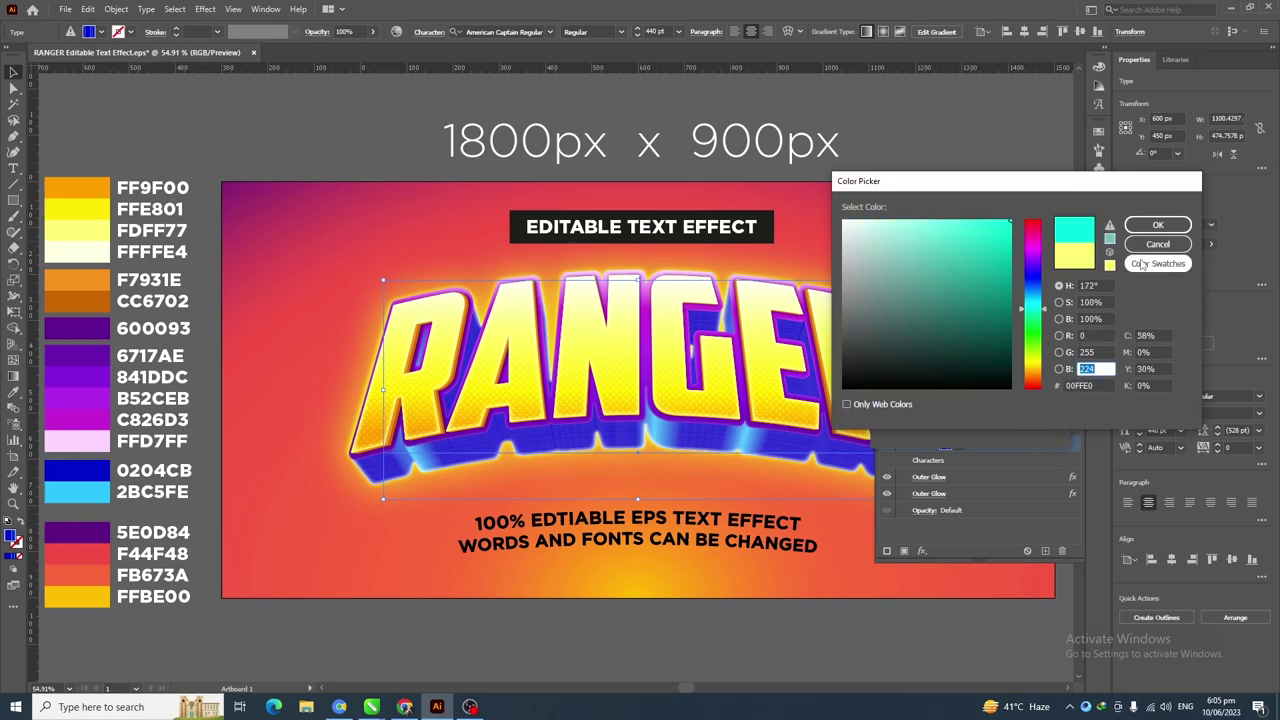
click(1158, 224)
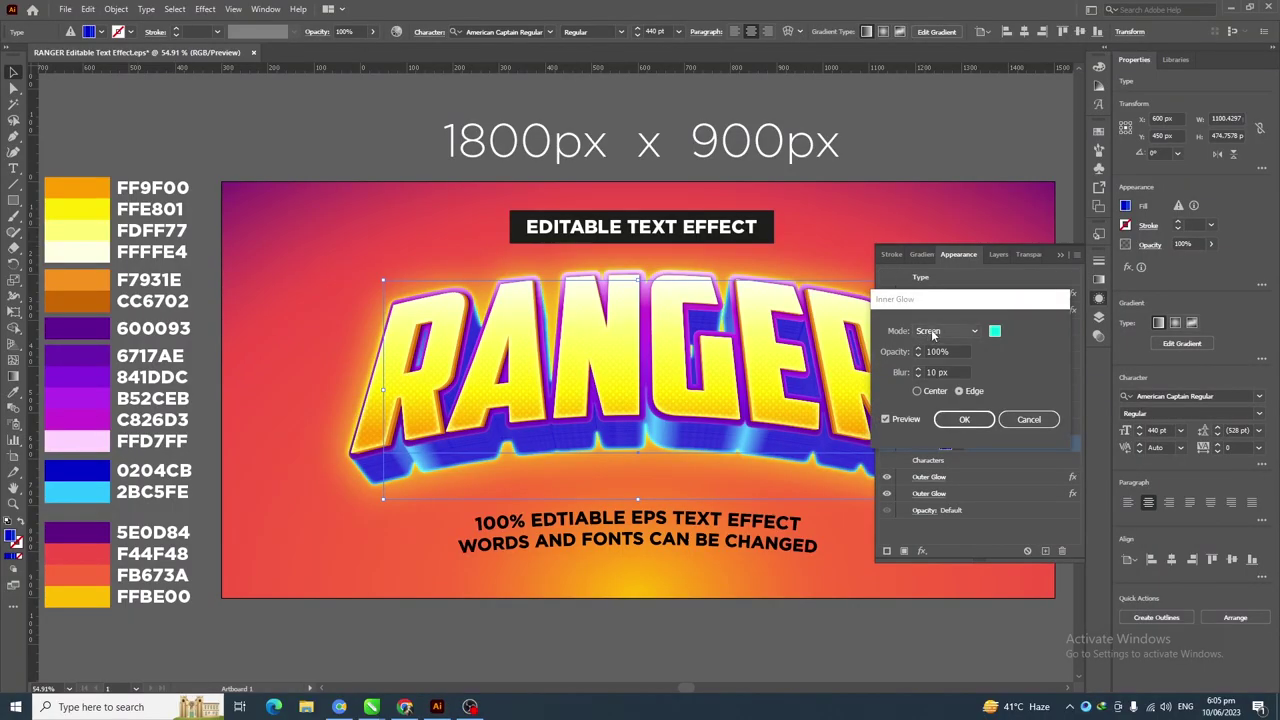
Give the cyan glow Normal mode and 12 px blur, apply it, and close Appearance
click(935, 332)
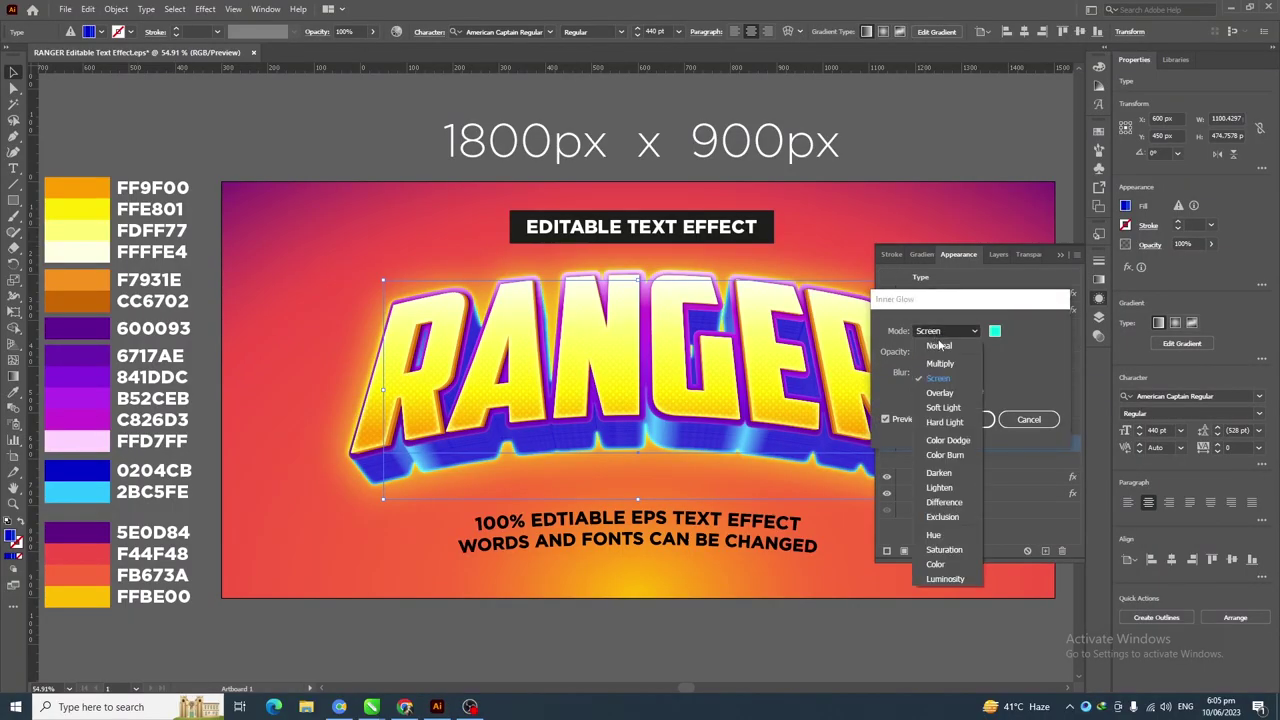
click(940, 346)
double_click(946, 351)
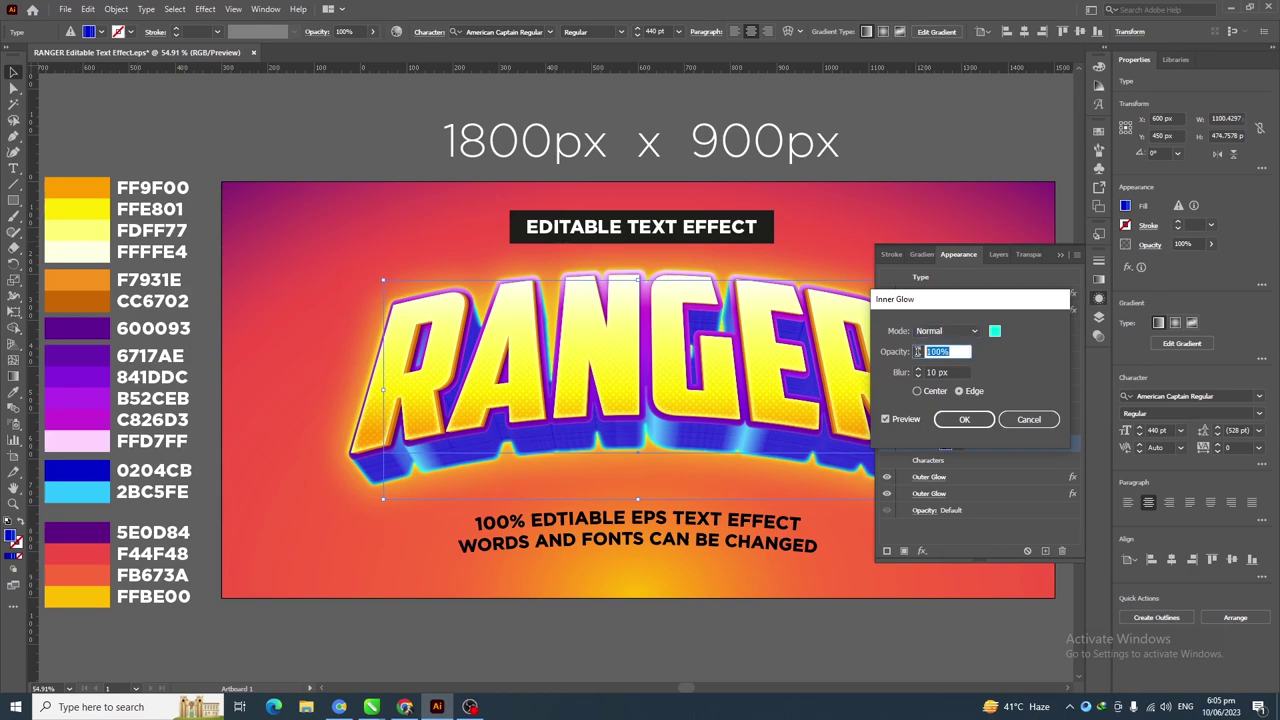
double_click(946, 372)
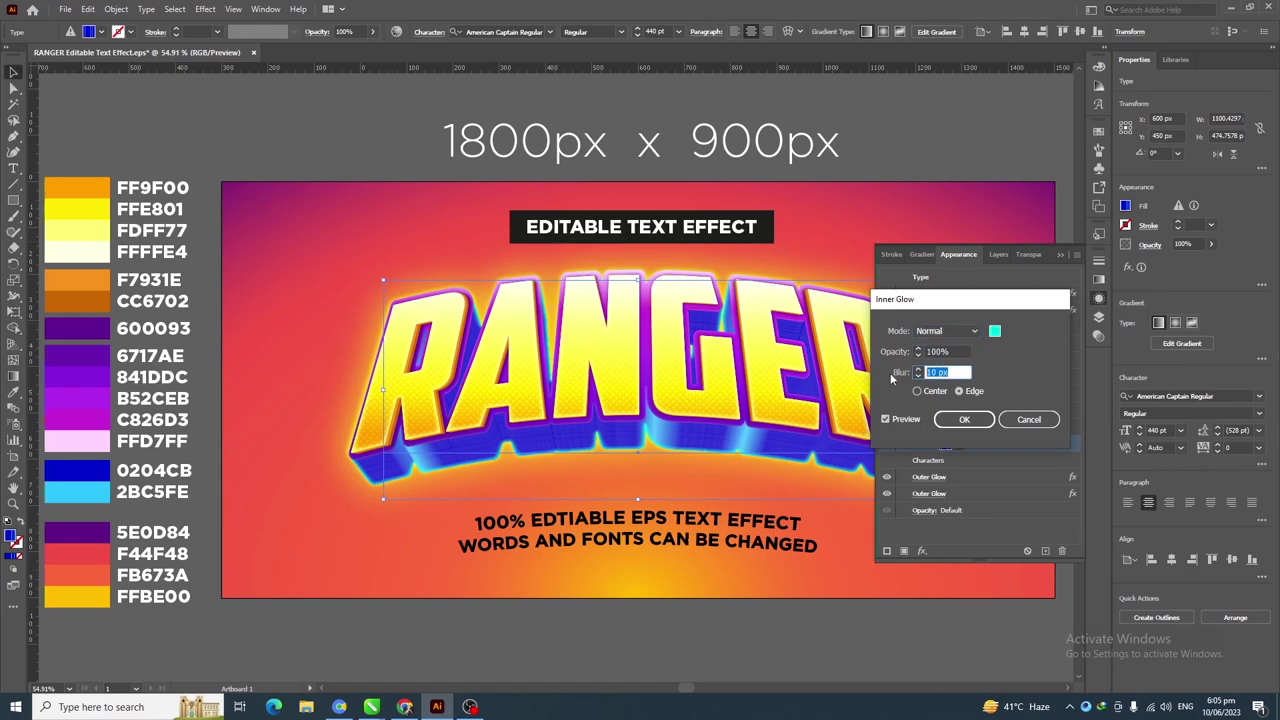
text(12)
key(Tab)
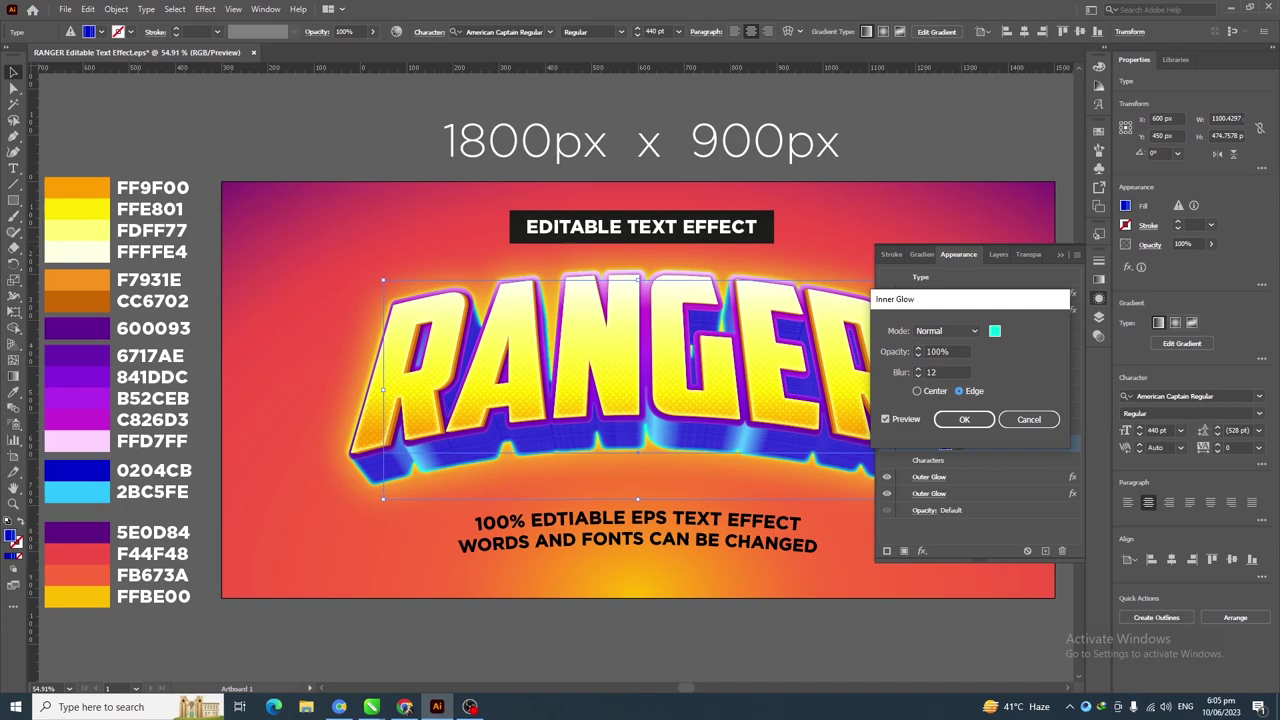
click(964, 419)
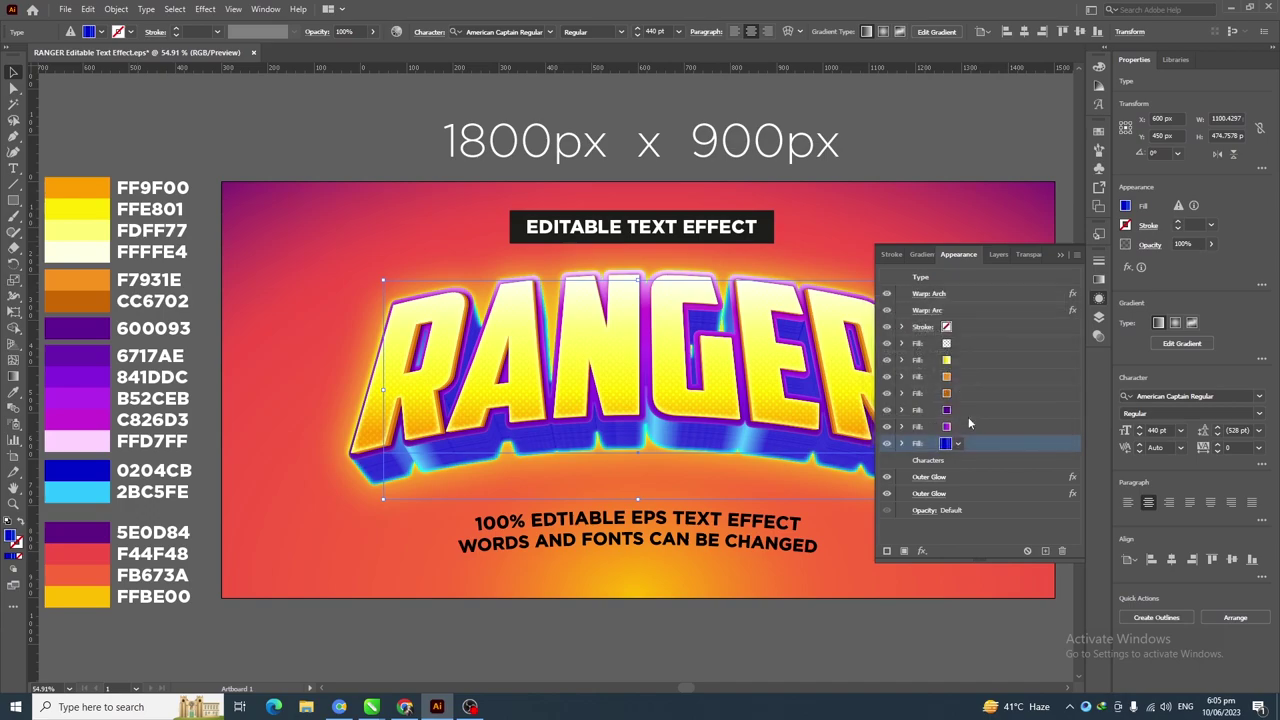
click(1061, 254)
Deselect RANGER and zoom in on the finished arched 3D lettering
click(1064, 309)
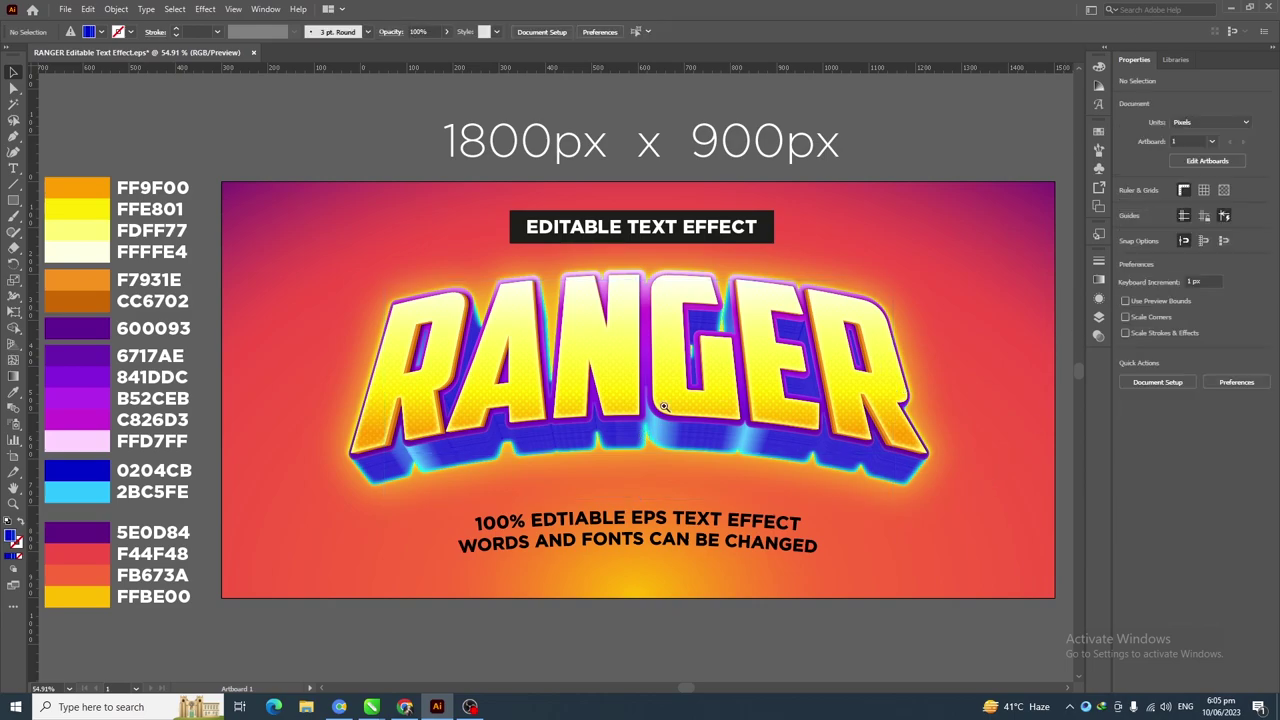
drag(703, 437, 686, 484)
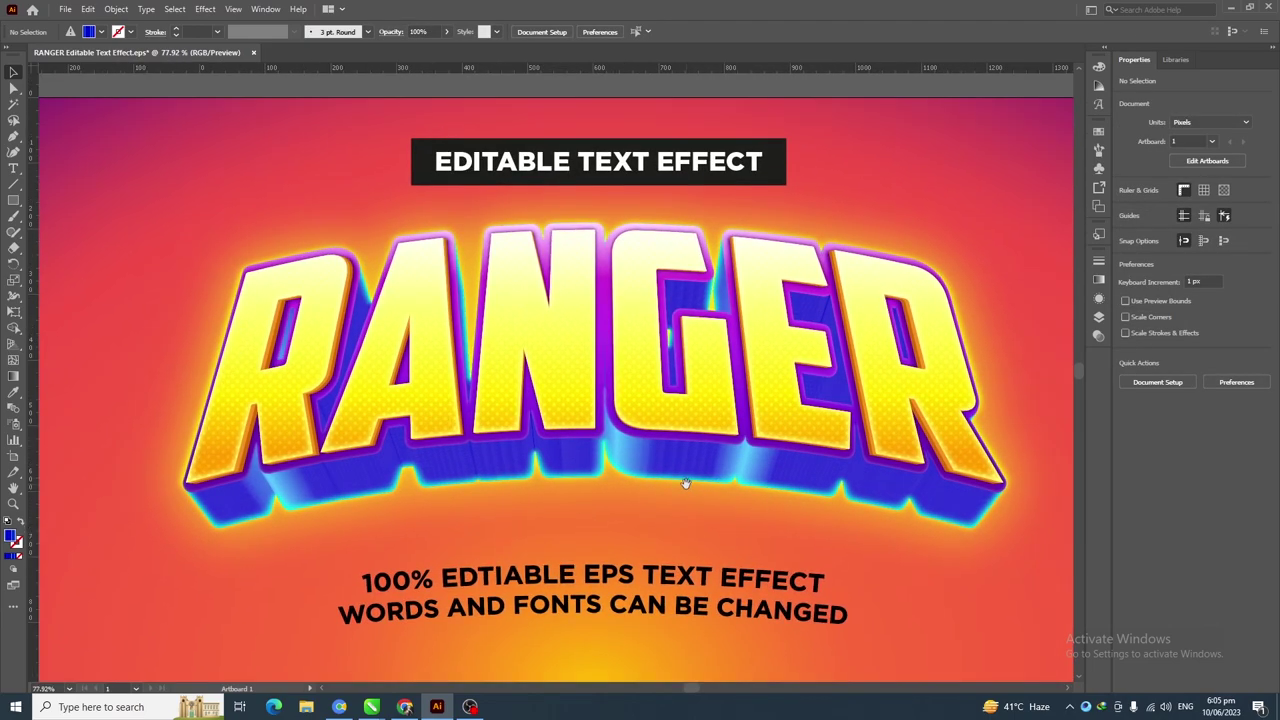